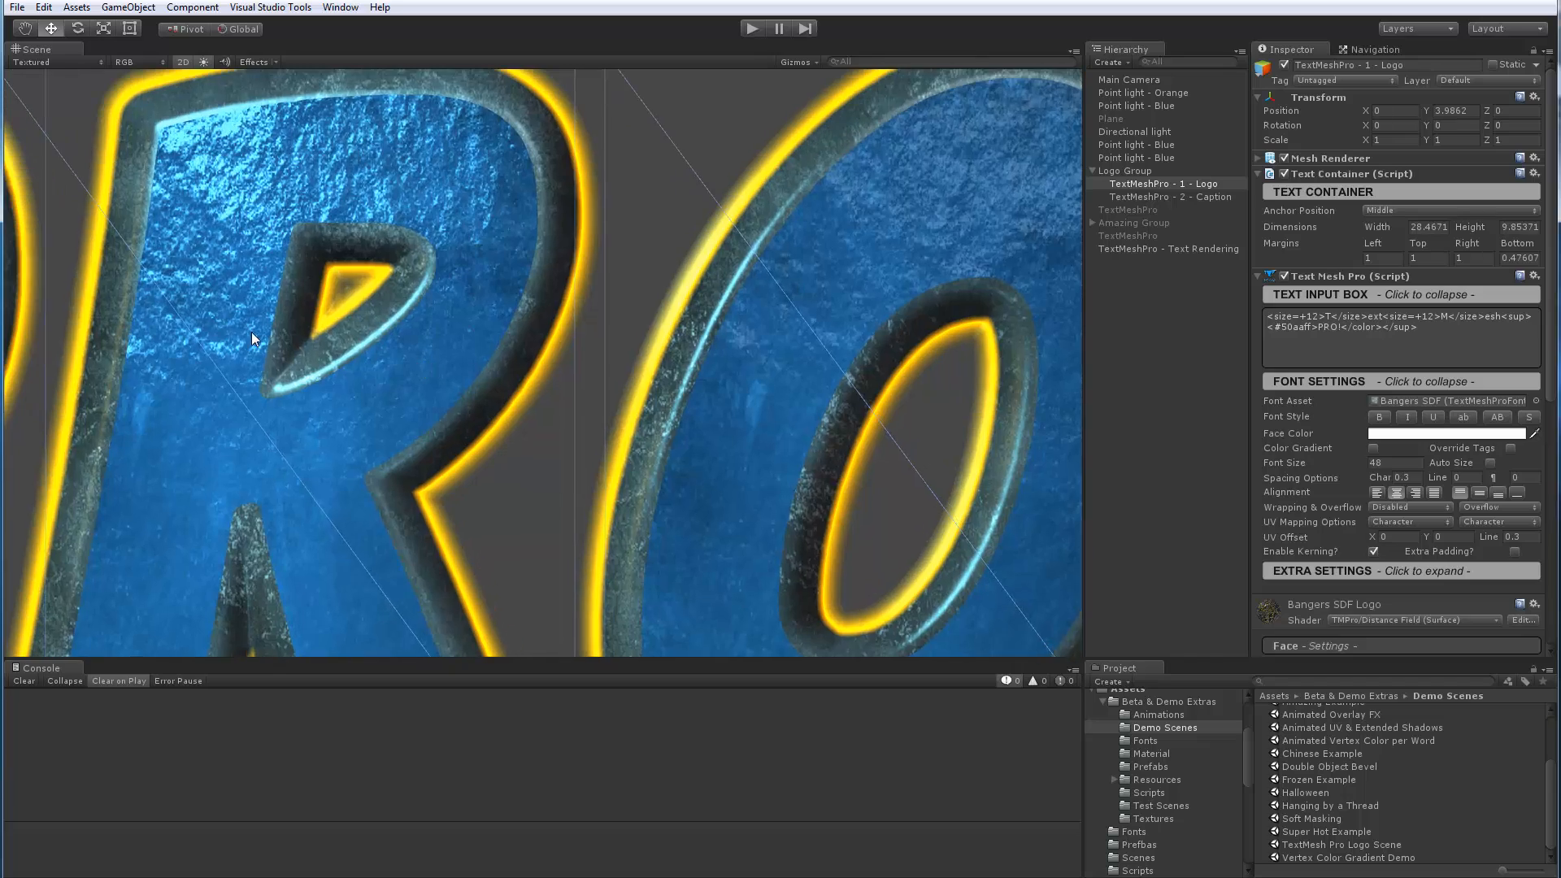
Examine the rendering of the blue "PRO!" letters in the TextMeshPro logo from close up out to the whole word.
middle_drag(252, 333, 1041, 312)
scroll(627, 388, down, 5)
scroll(626, 395, down, 4)
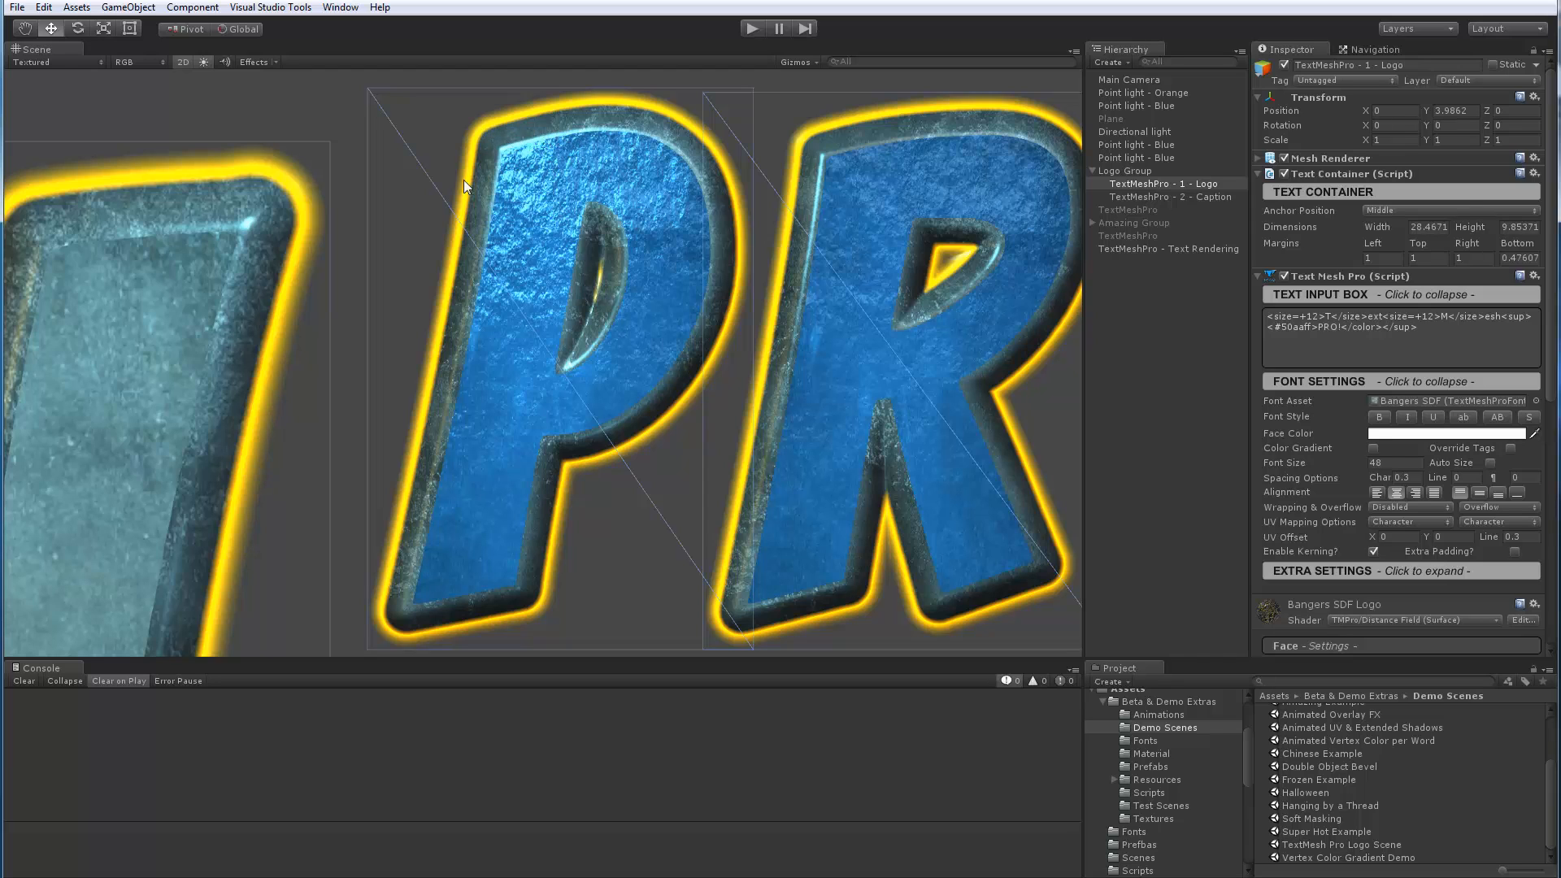
scroll(540, 501, down, 2)
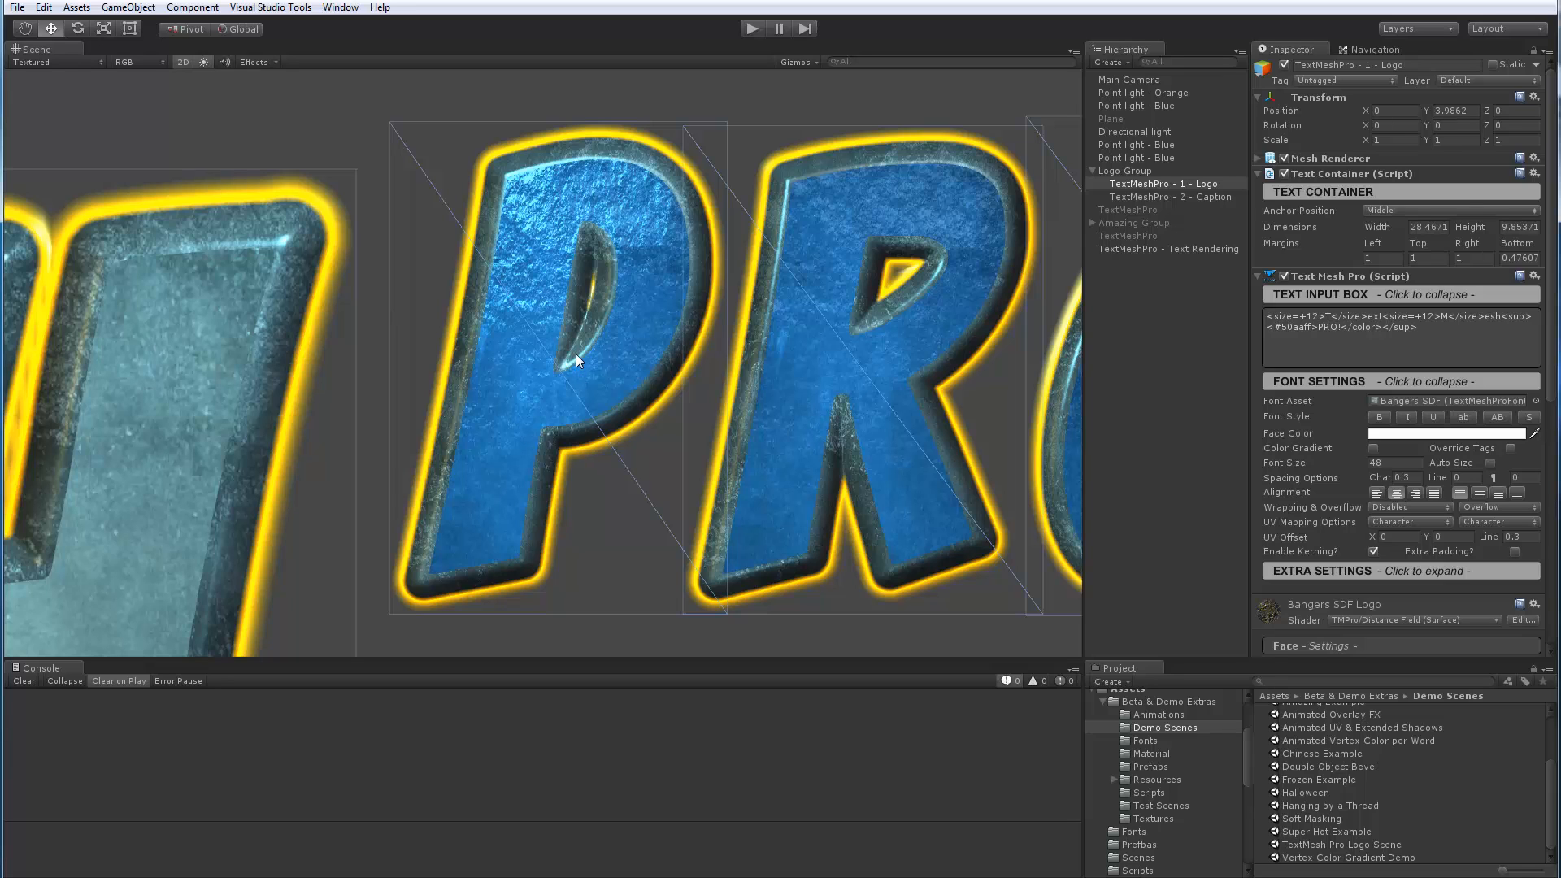
scroll(801, 383, down, 4)
middle_drag(802, 382, 663, 322)
scroll(655, 349, down, 1)
scroll(655, 349, down, 3)
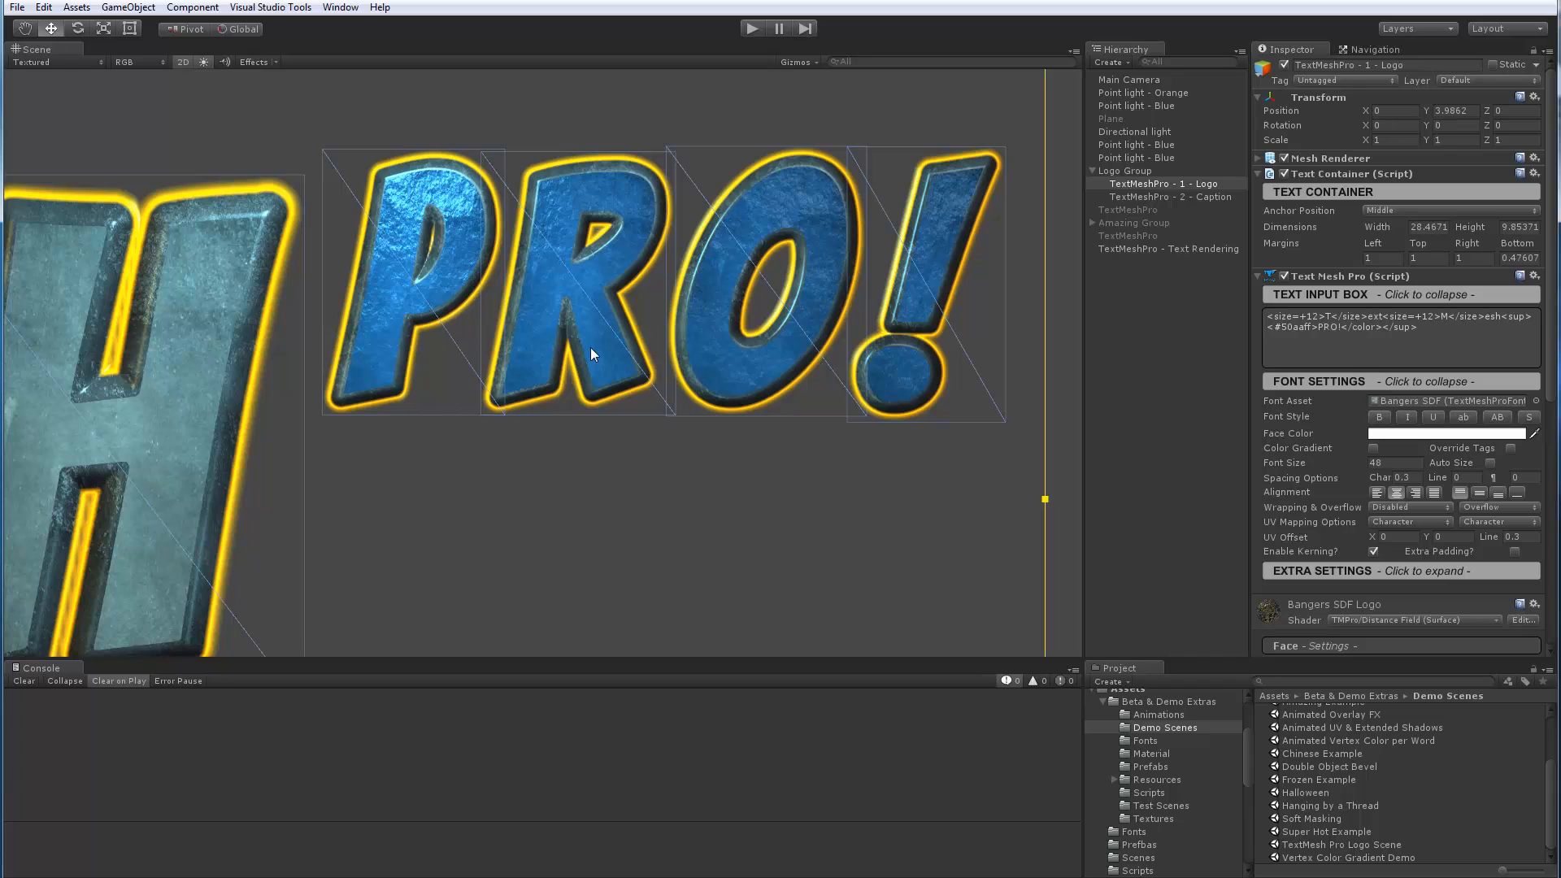
scroll(598, 339, down, 2)
mouse_move(596, 391)
middle_down()
mouse_move(604, 362)
mouse_move(593, 411)
middle_up()
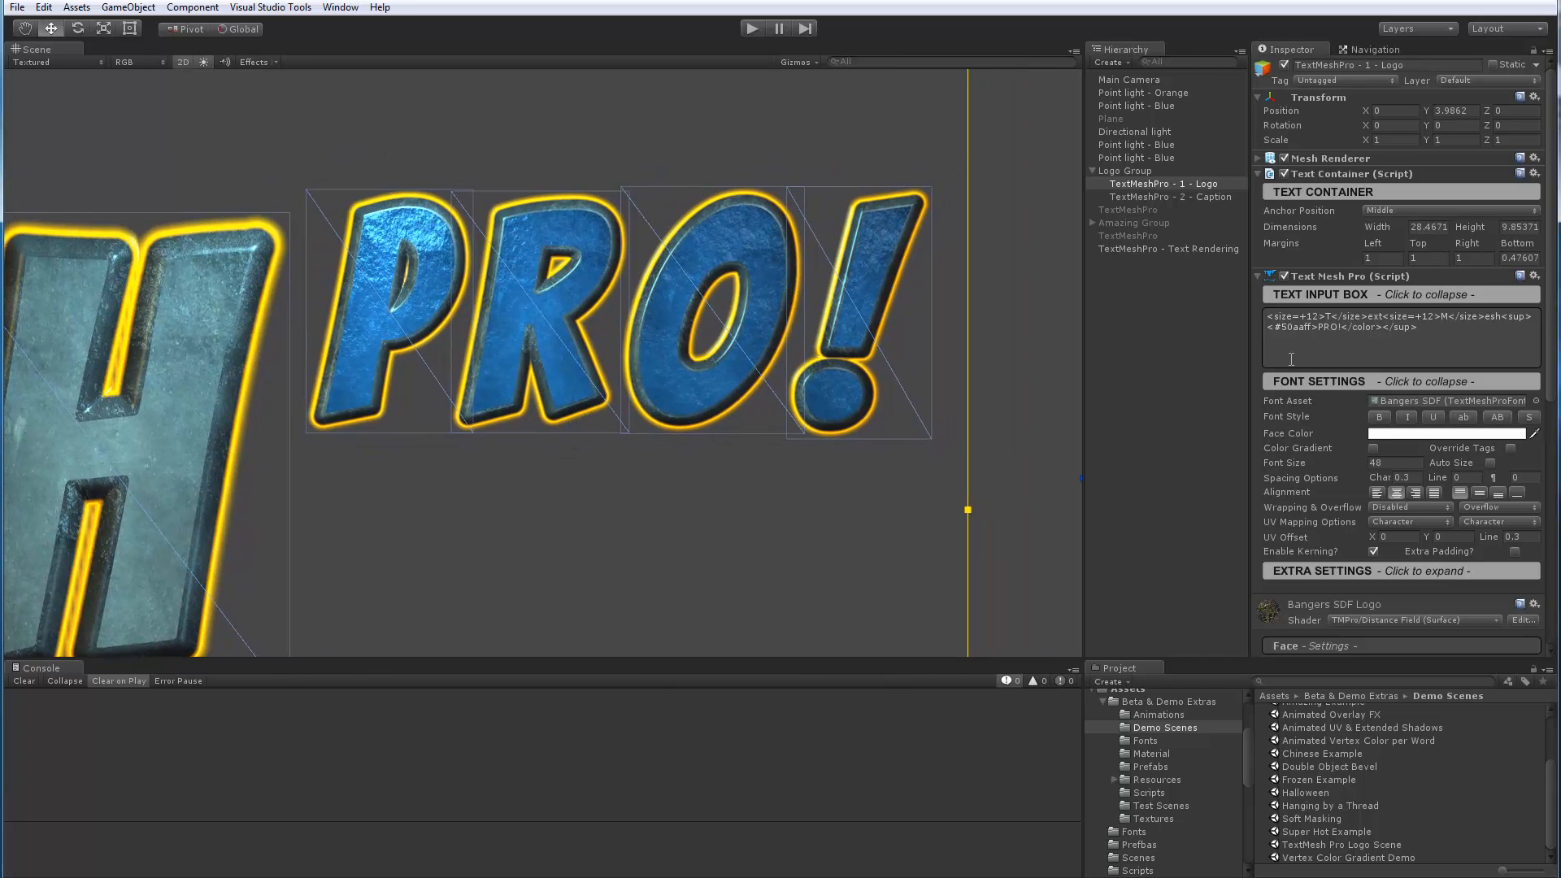
Replace "RO!" with "ro!" in the logo's rich text so it reads "Pro!", and view the whole logo.
click(1333, 348)
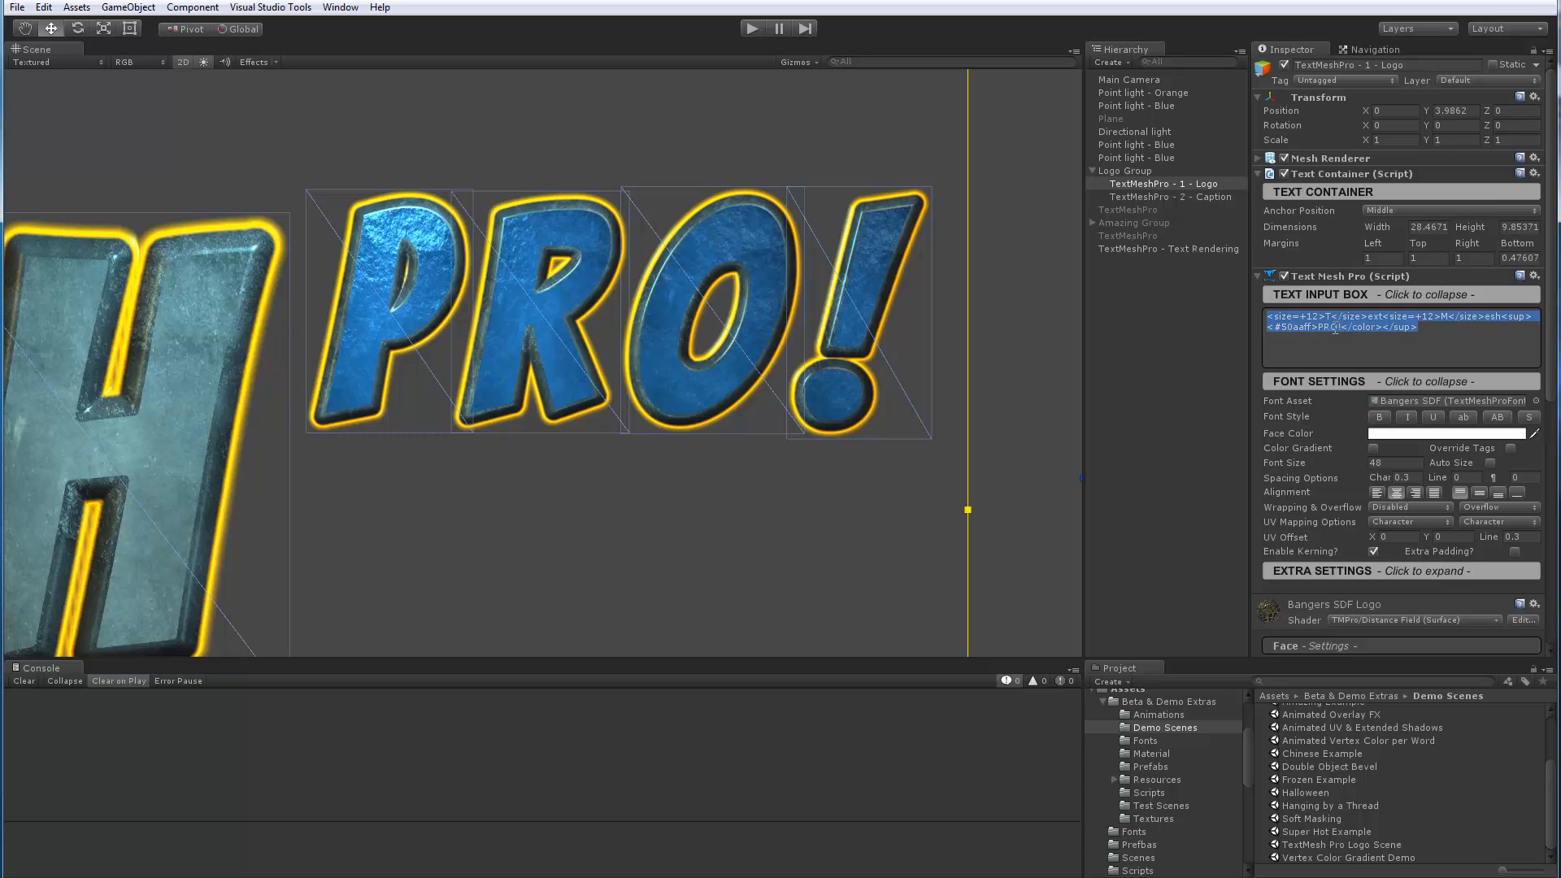
click(1335, 328)
key(BackSpace)
key(BackSpace)
key(BackSpace)
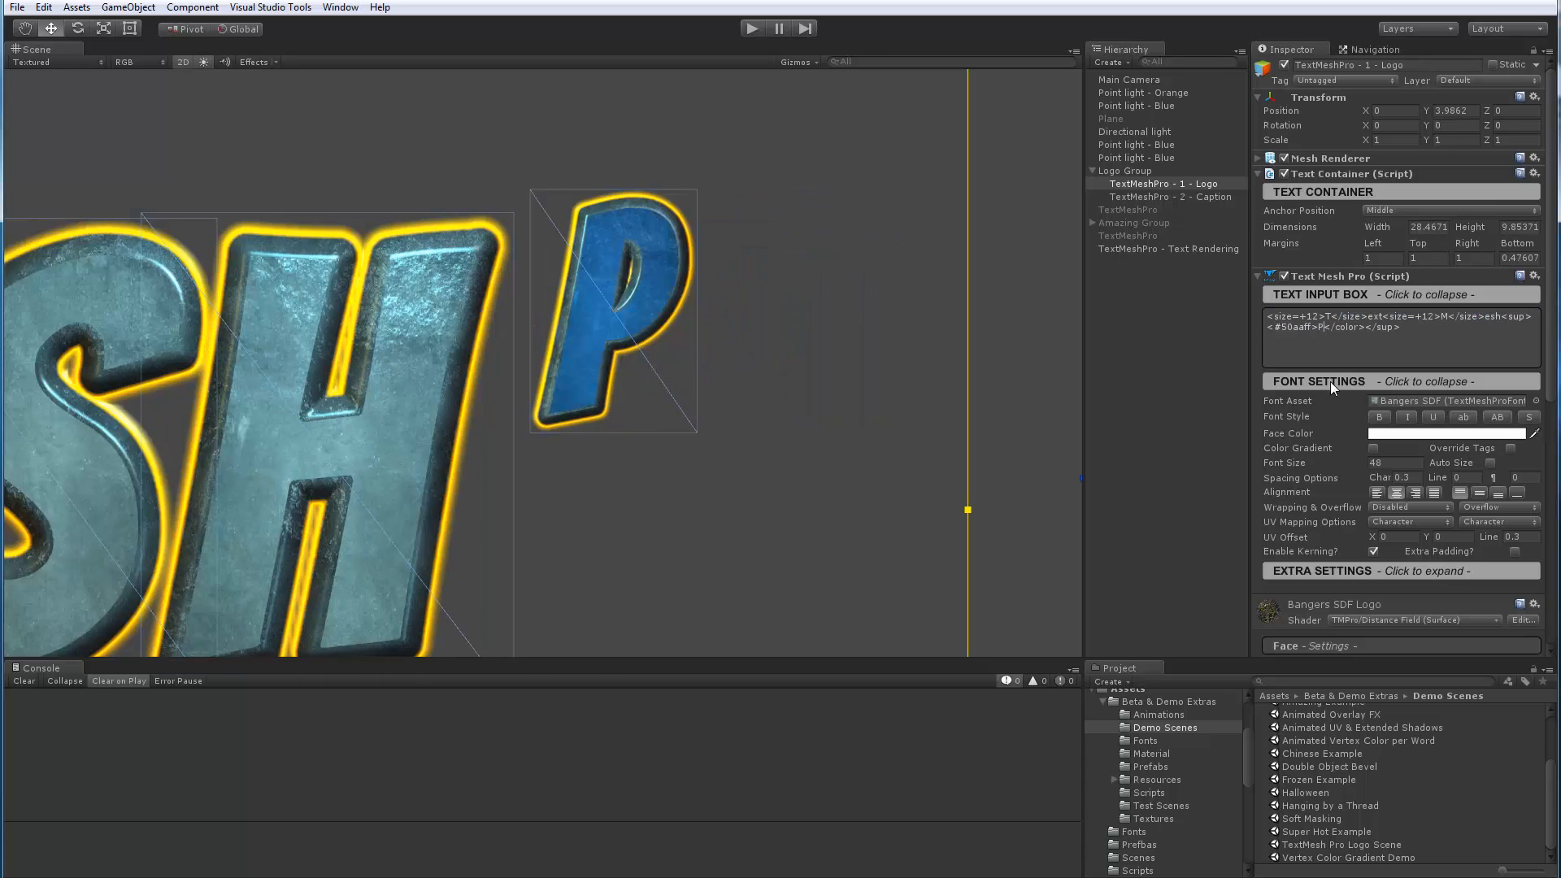
text(ro!)
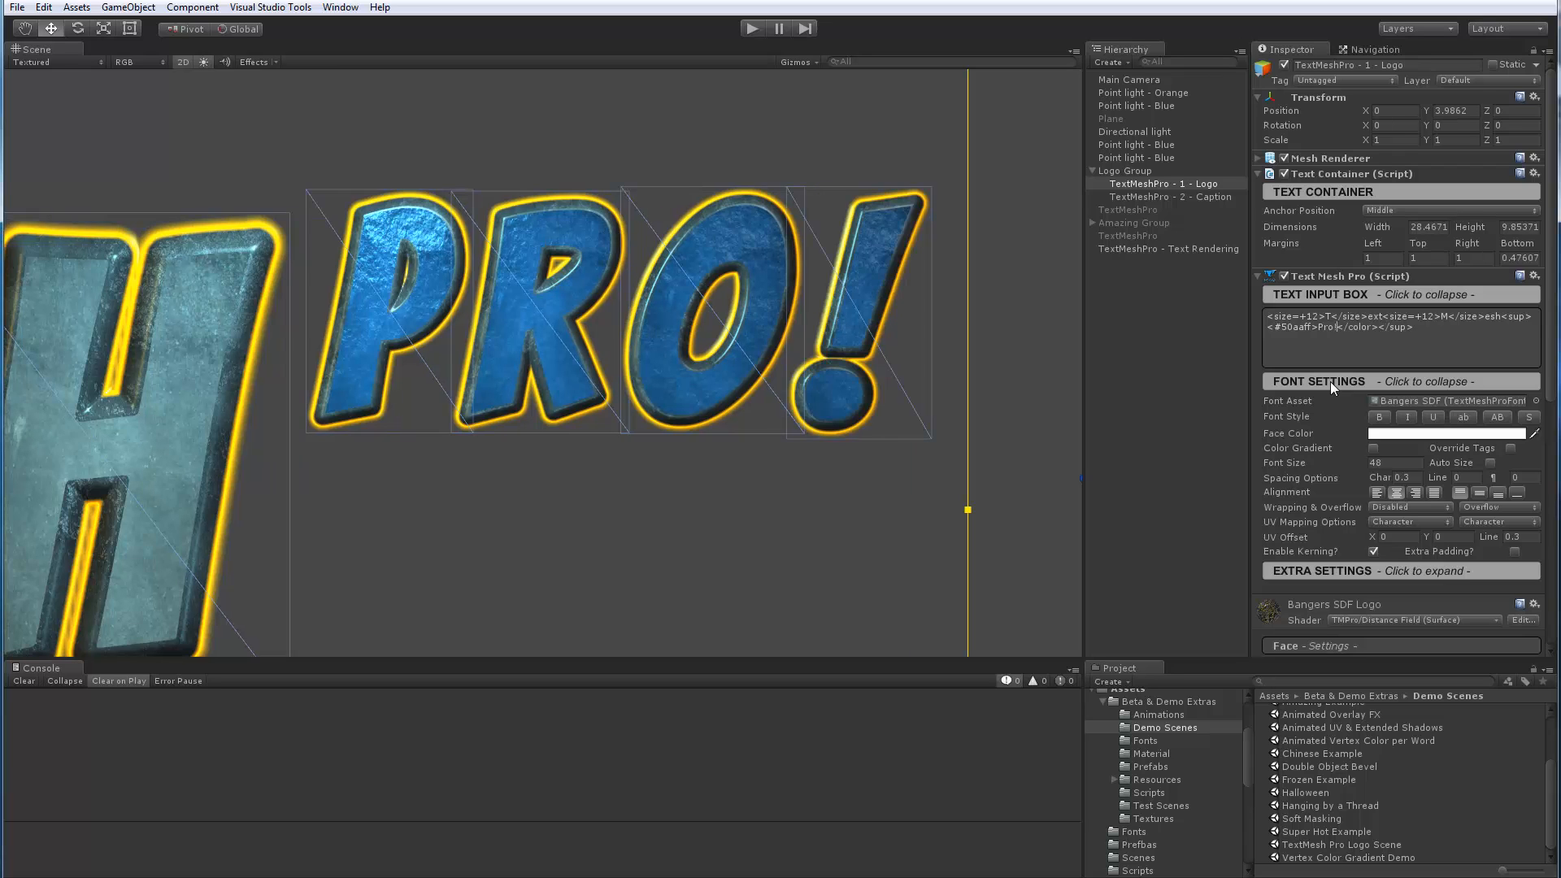
scroll(600, 351, down, 14)
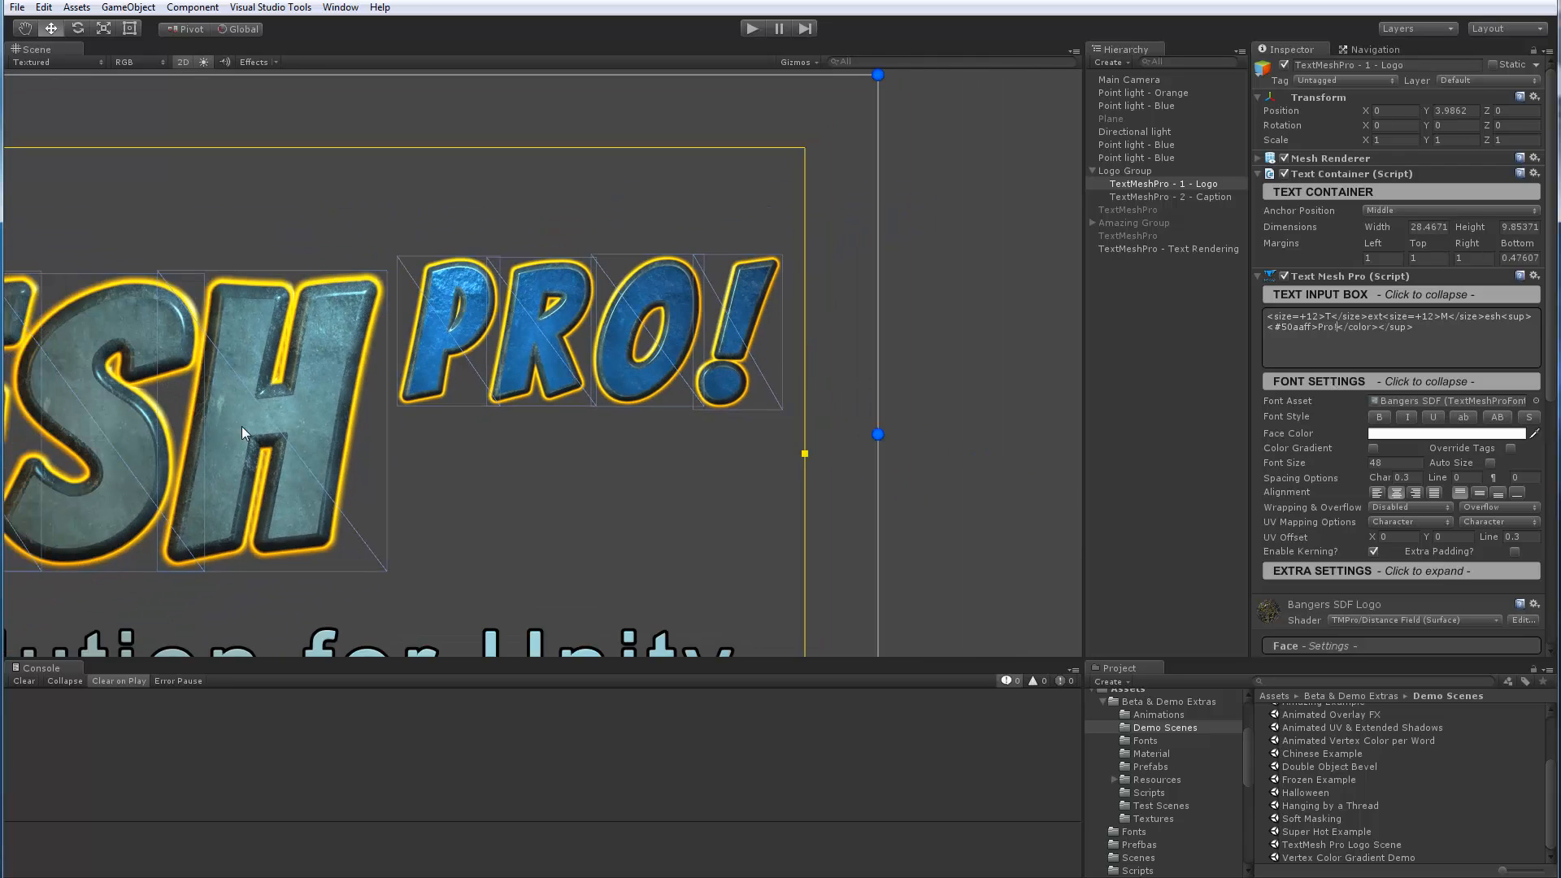
middle_drag(236, 477, 598, 367)
scroll(561, 379, down, 5)
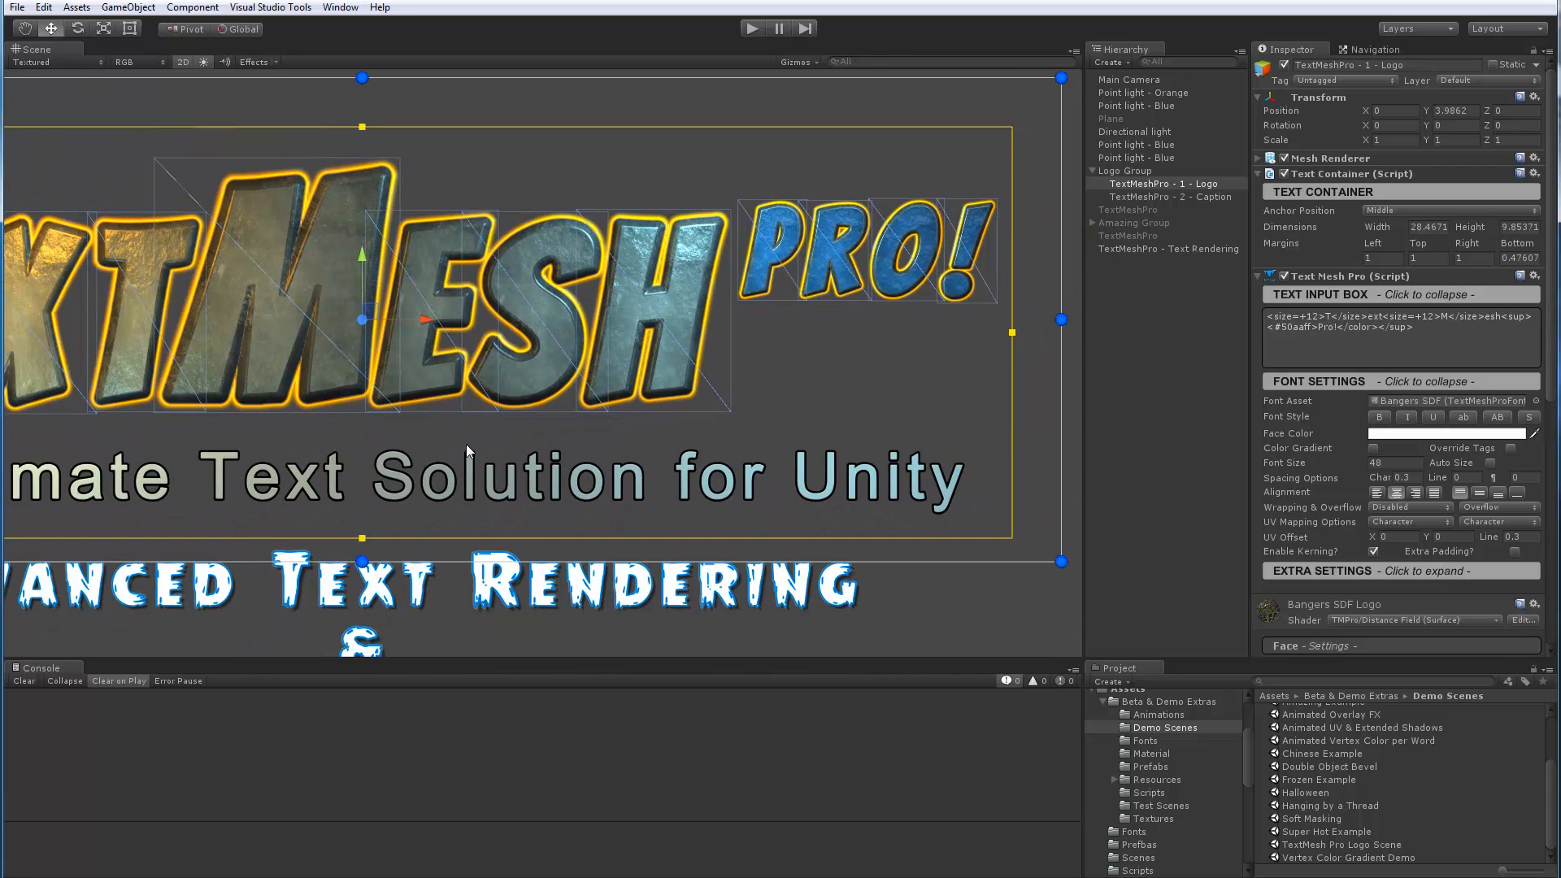
middle_drag(508, 429, 665, 392)
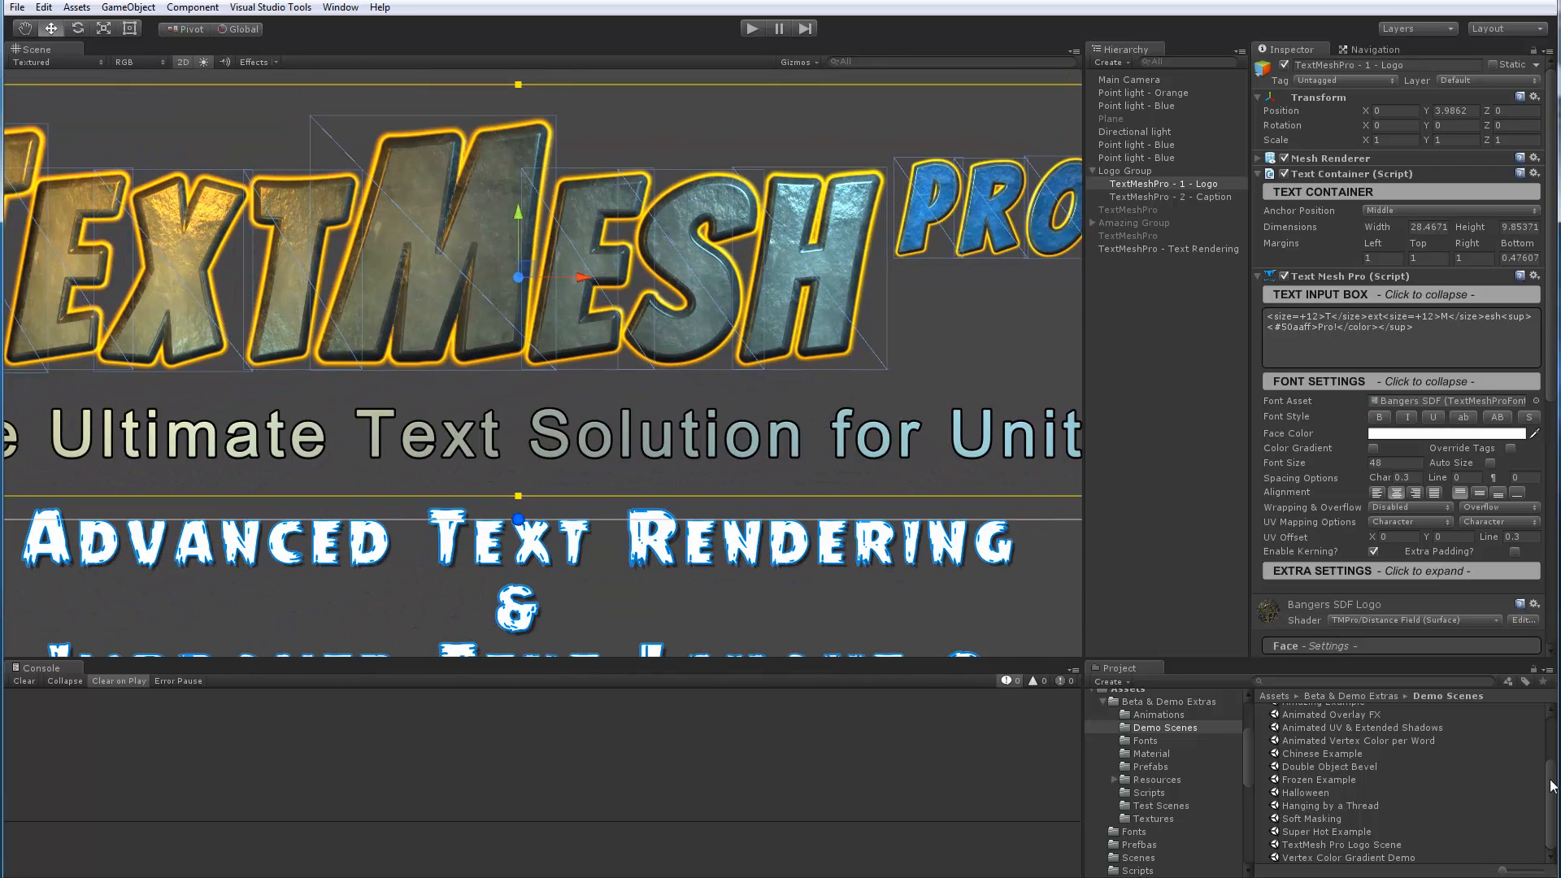
Start a new scene, then open the demo scene "01 - uGUI Text Comparaison".
drag(1550, 781, 1550, 728)
click(17, 7)
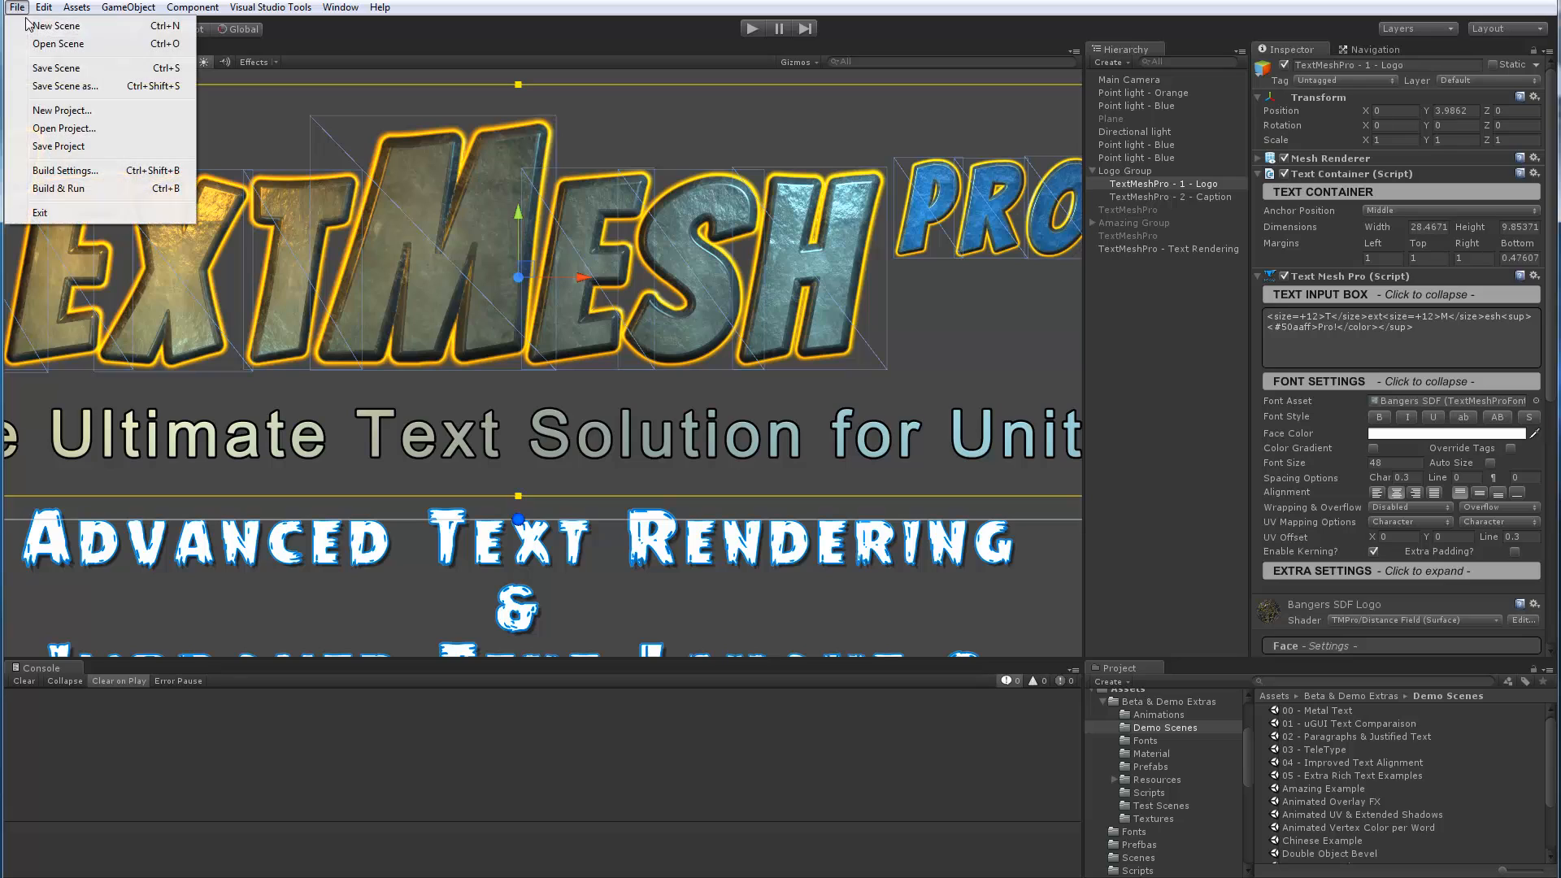
click(33, 21)
click(820, 478)
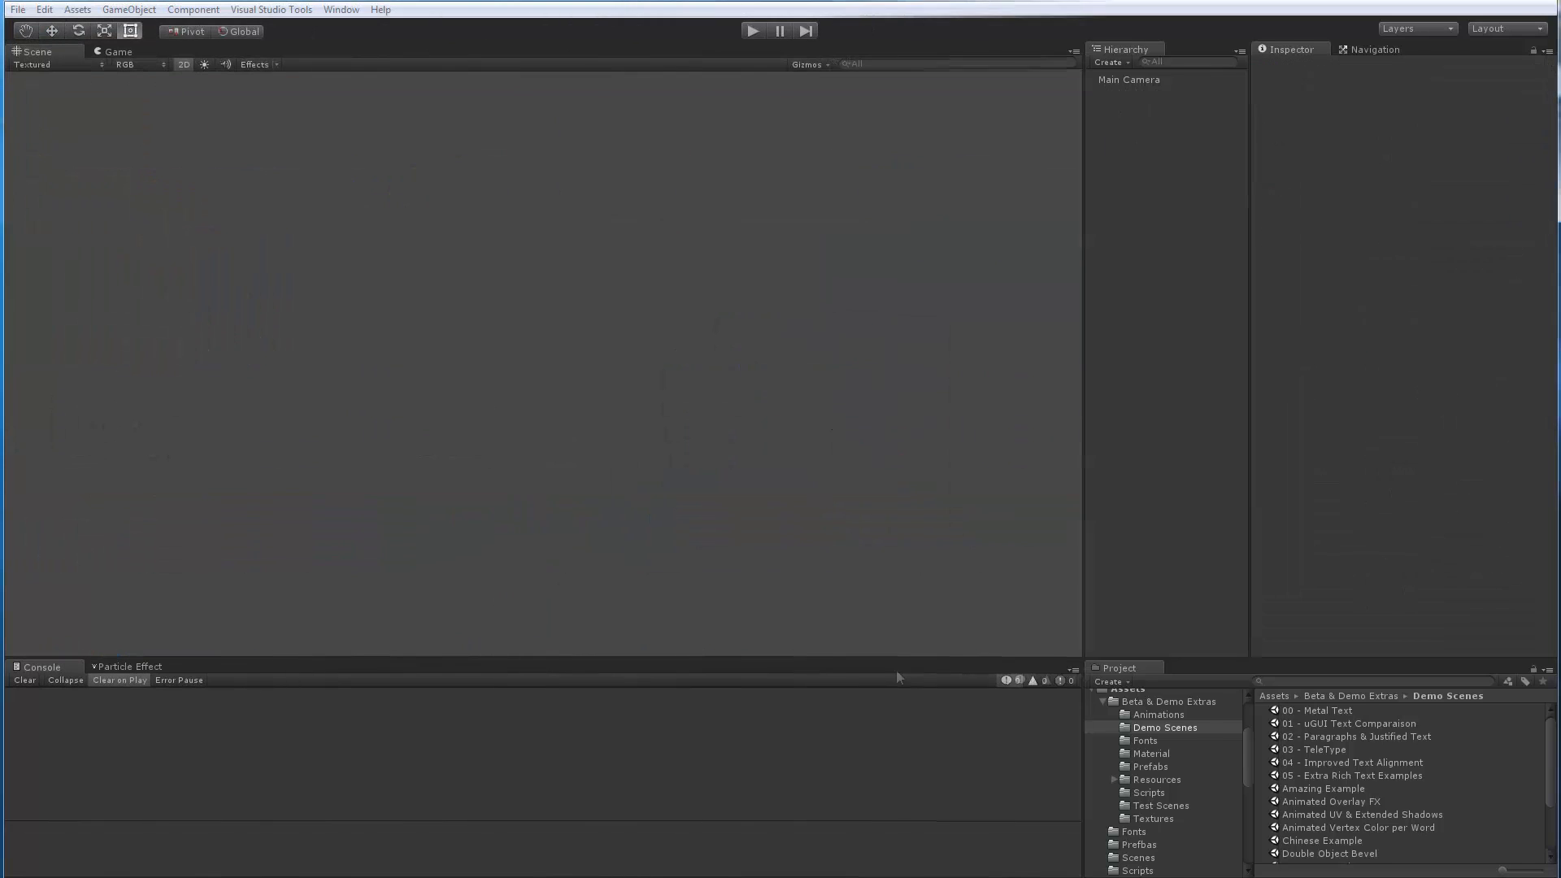
double_click(1330, 723)
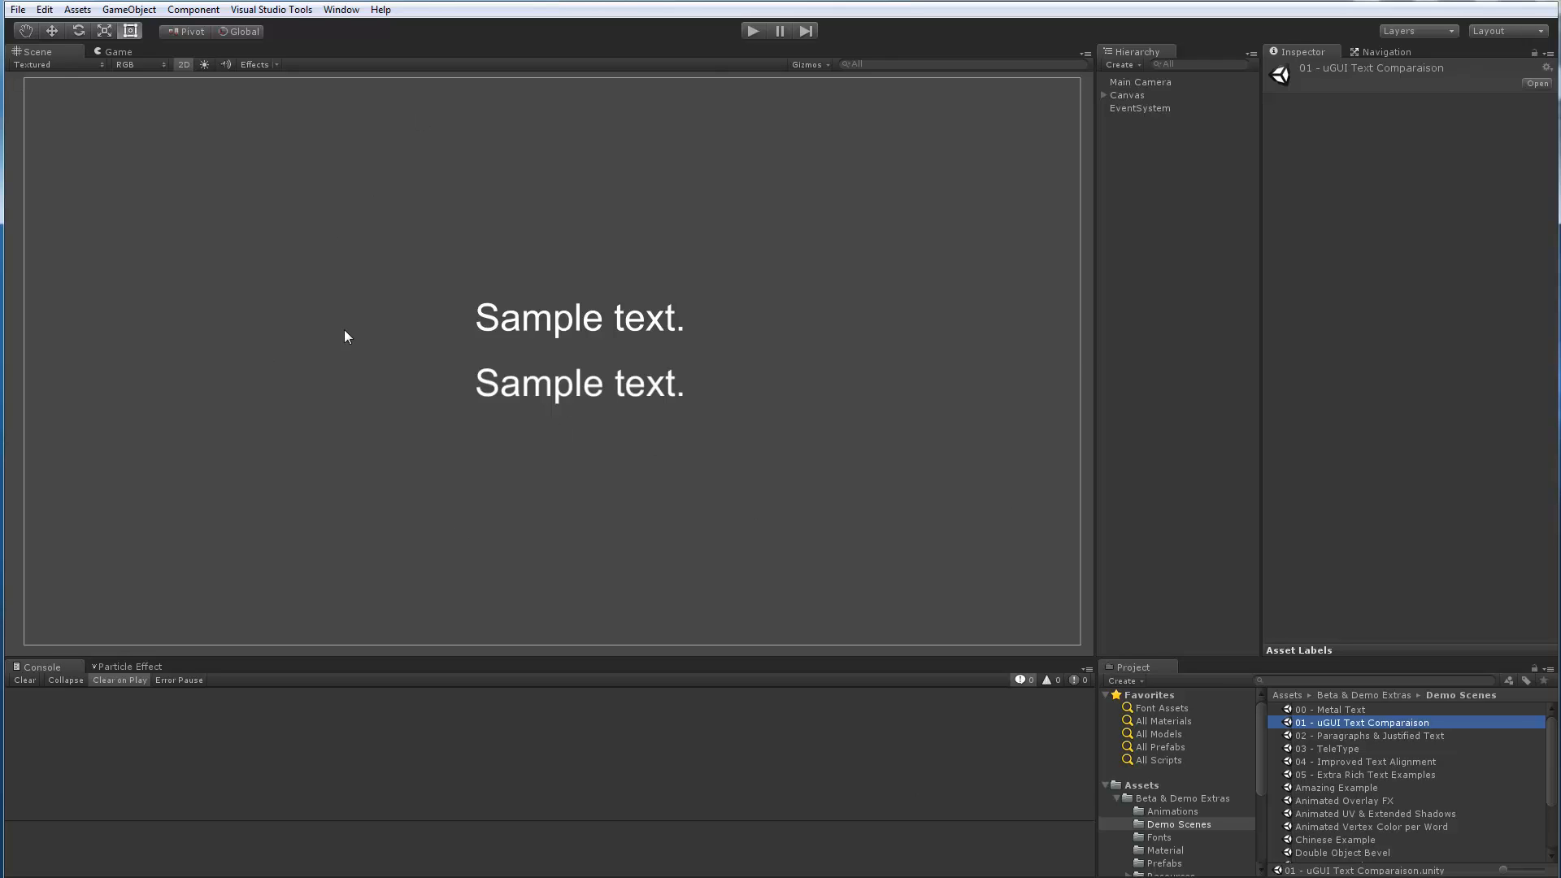
Expand the Canvas object and review the UI object types that can be created, including TextMeshPro Text.
click(1103, 95)
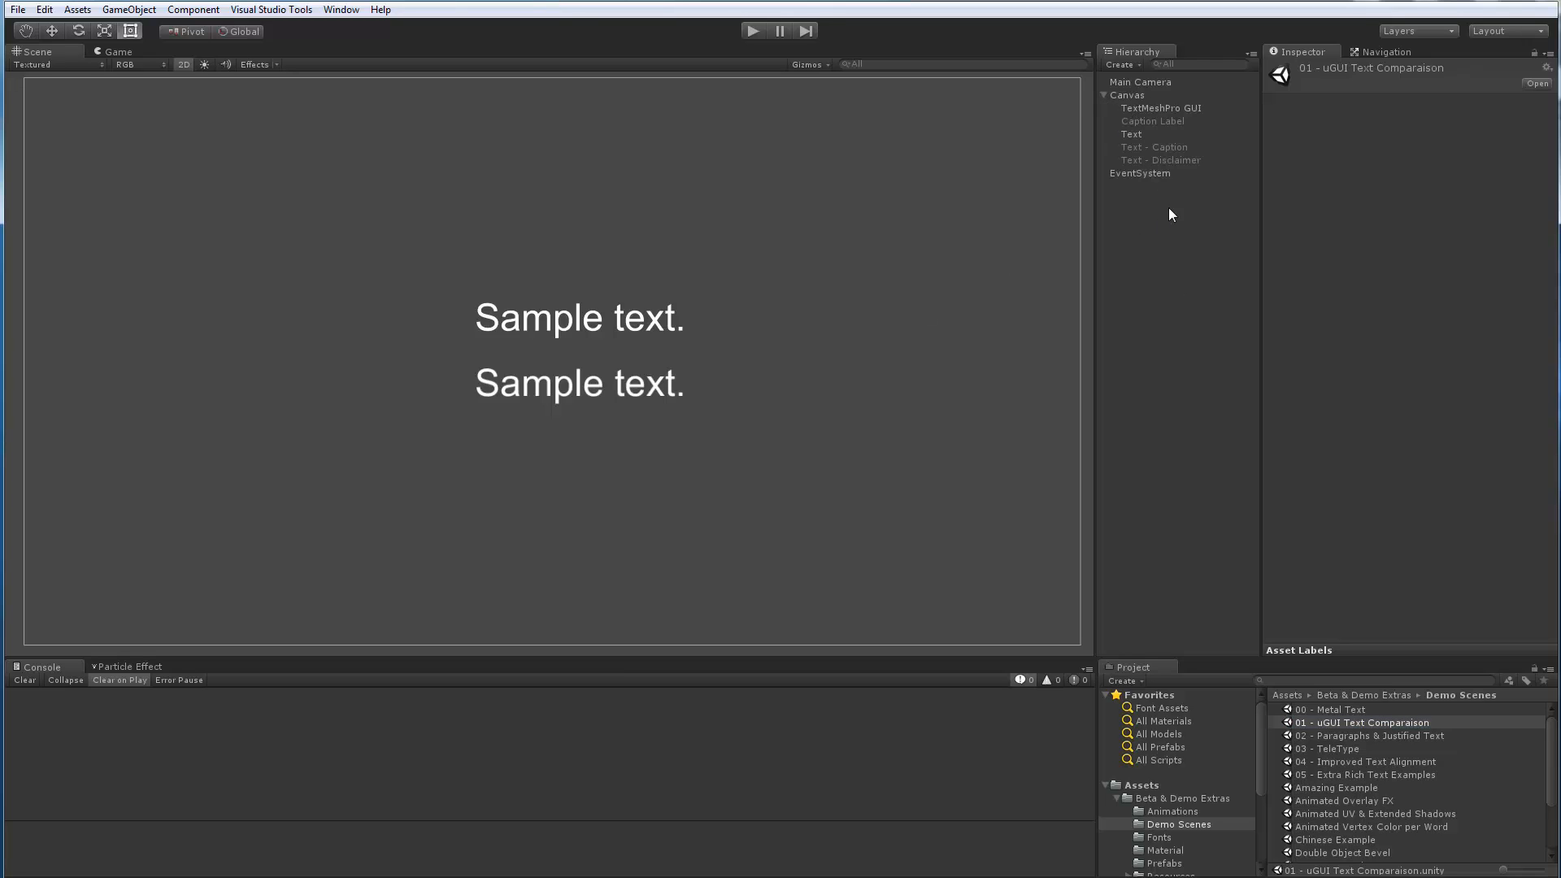
click(1116, 65)
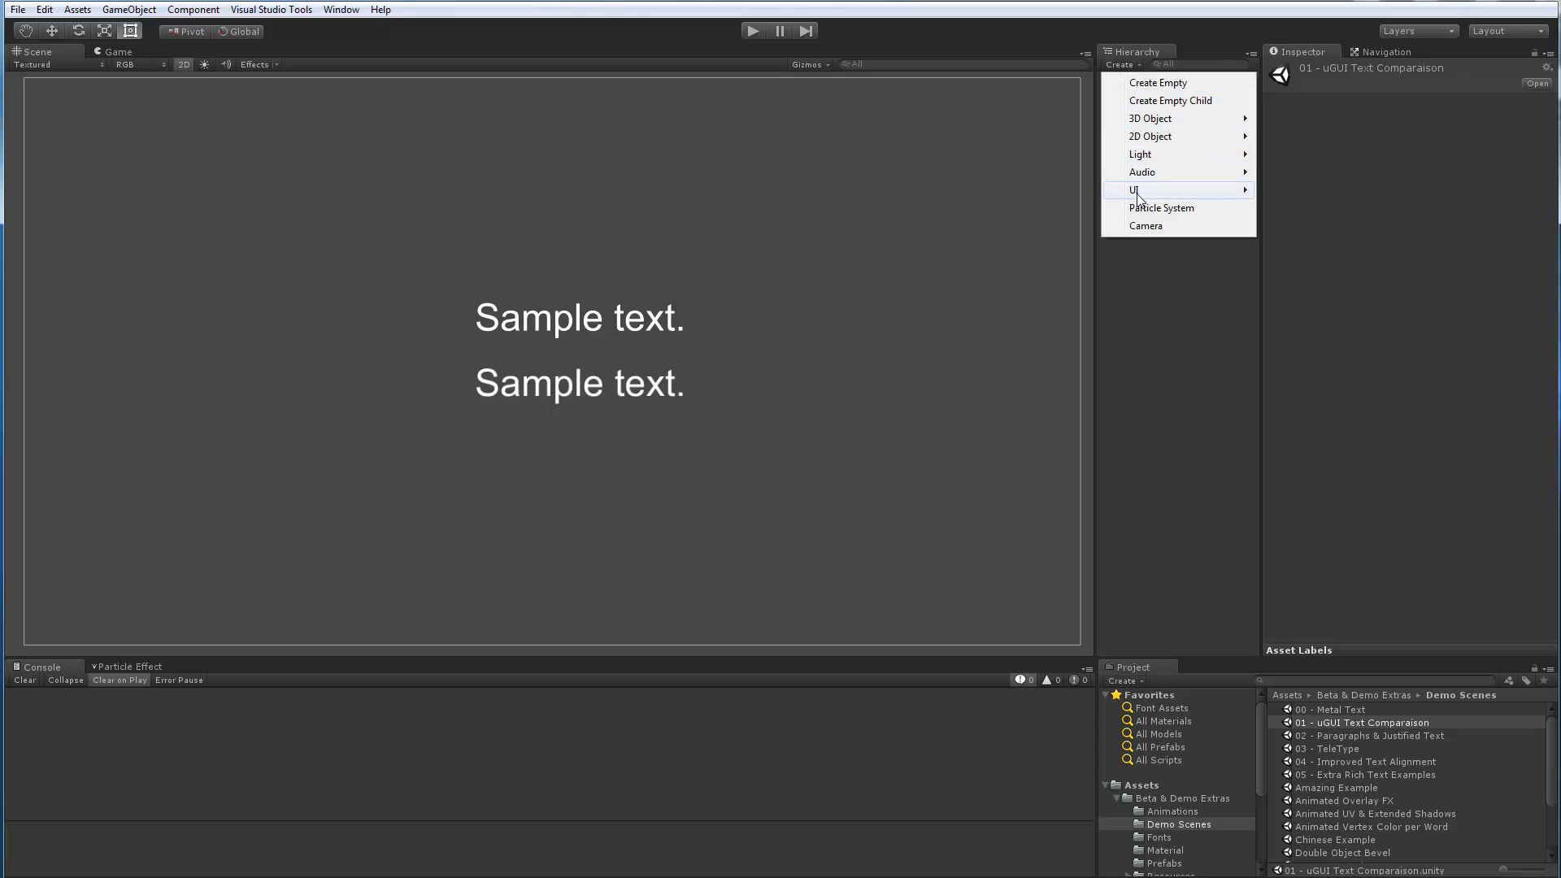
mouse_move(1137, 198)
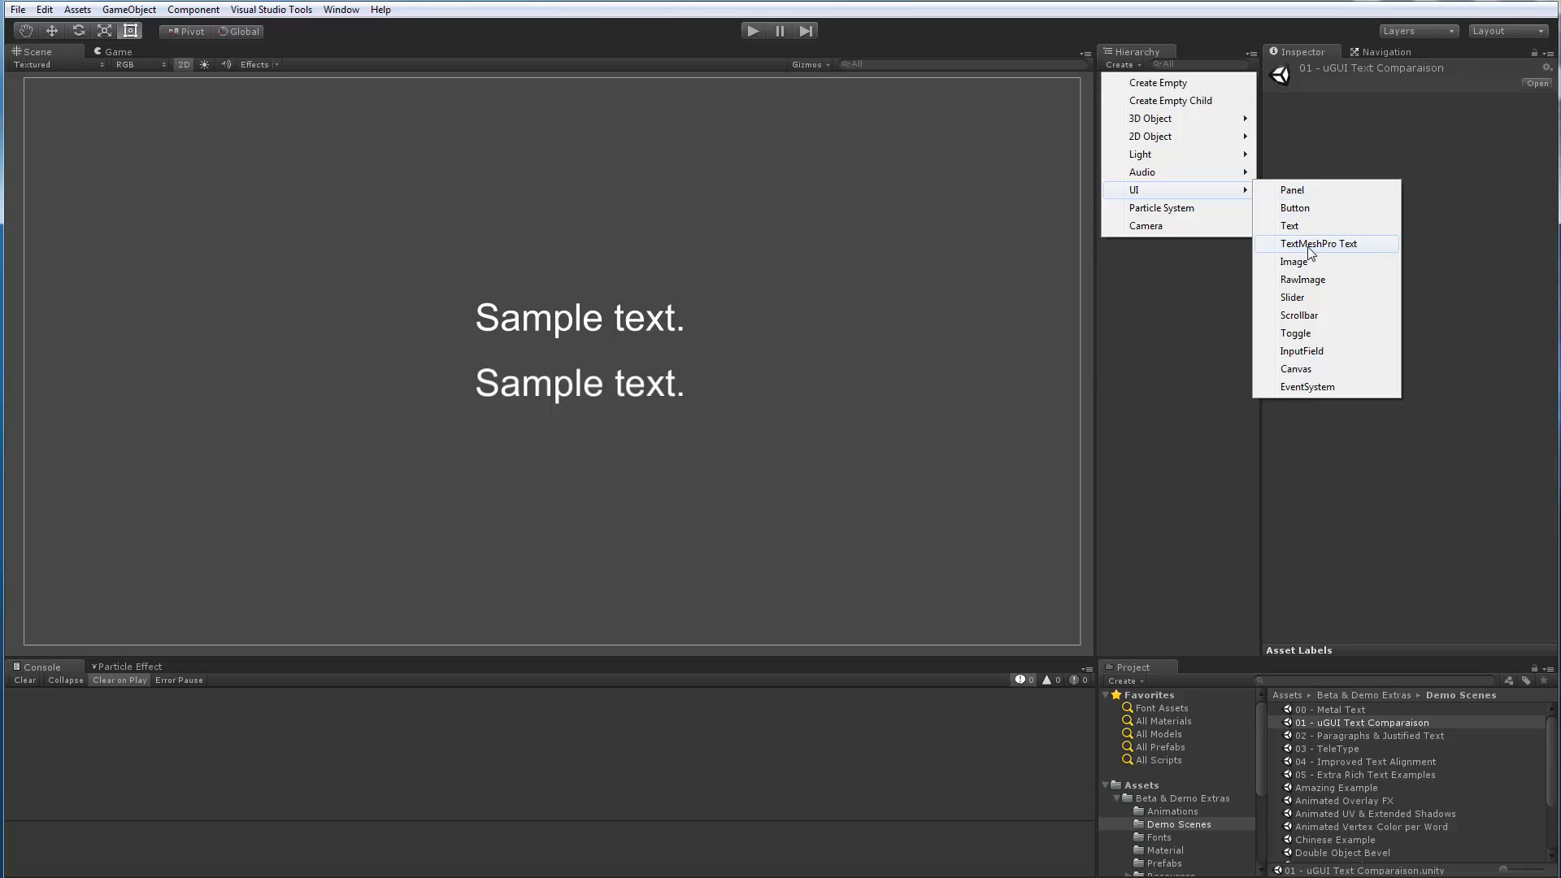
click(1179, 343)
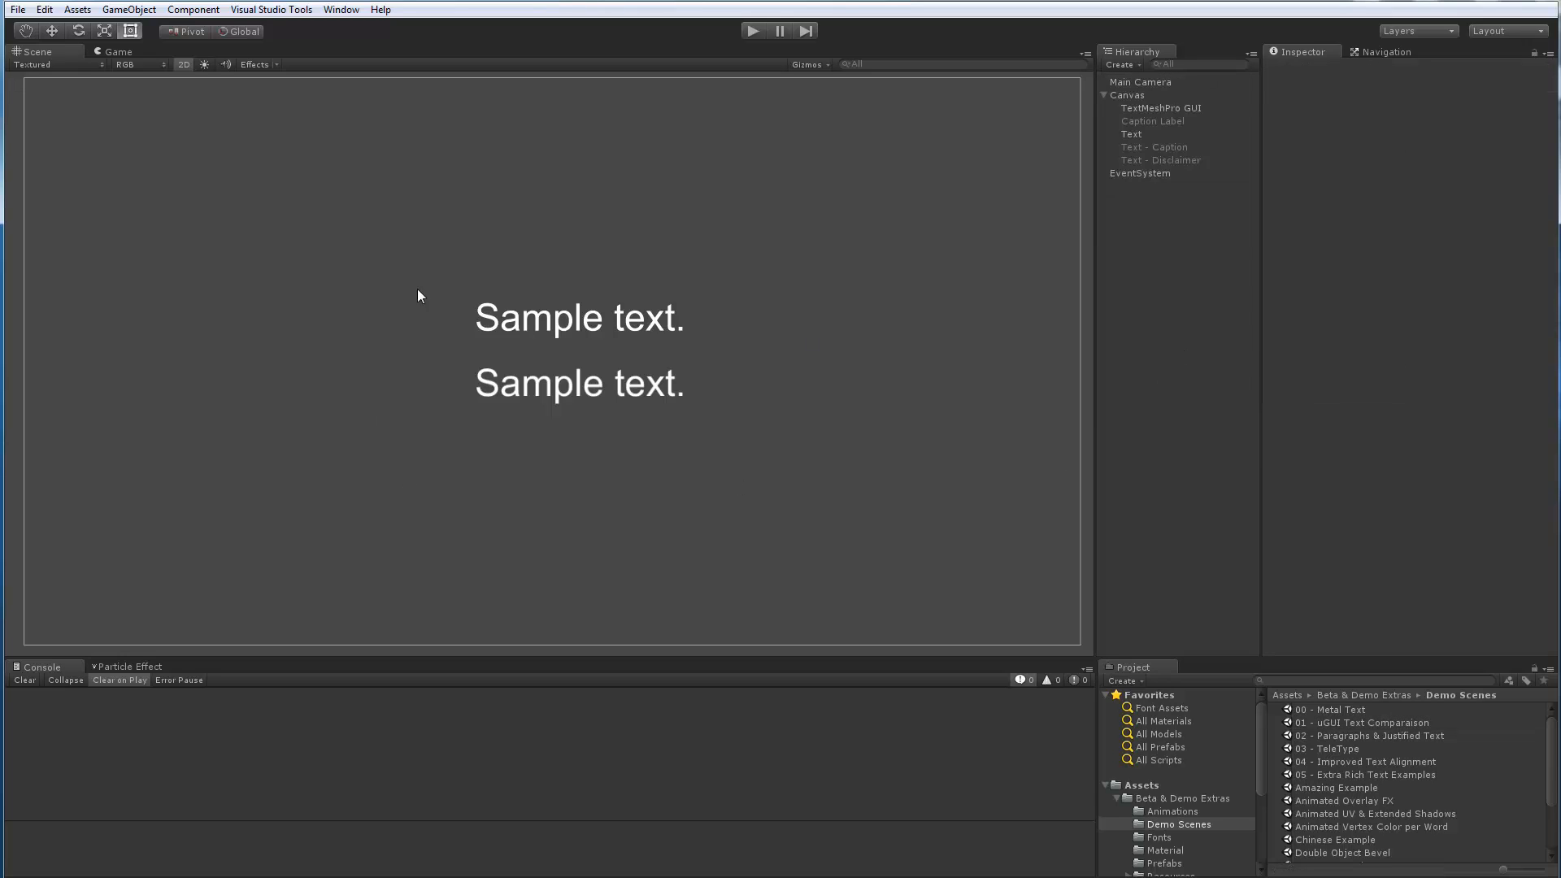
Compare the two "Sample text." objects side by side at close range.
middle_drag(523, 363, 509, 377)
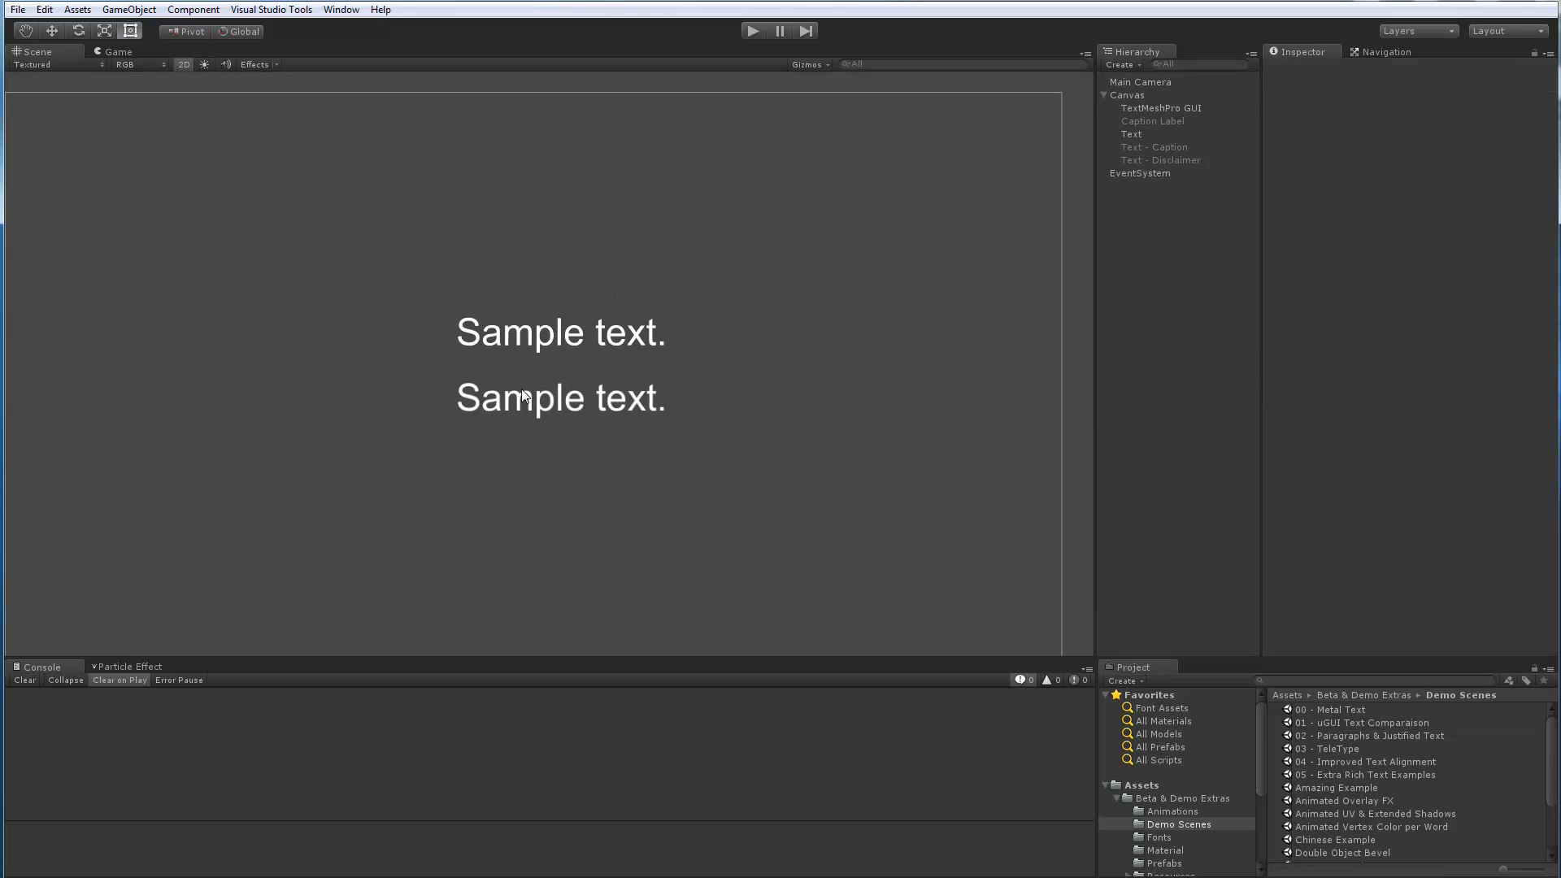
scroll(541, 378, up, 6)
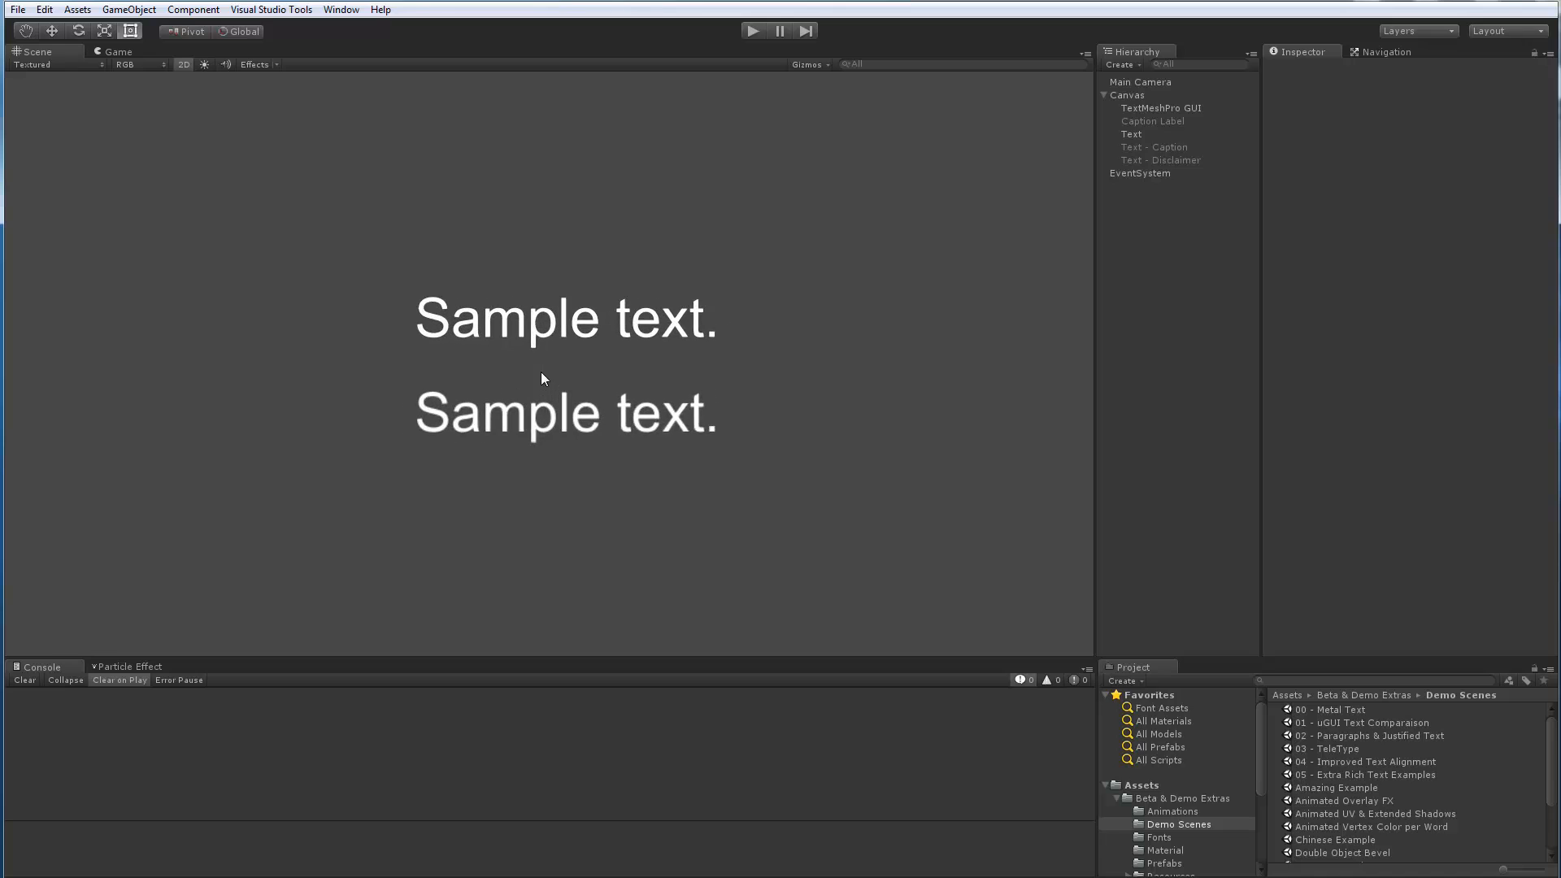
scroll(543, 379, up, 4)
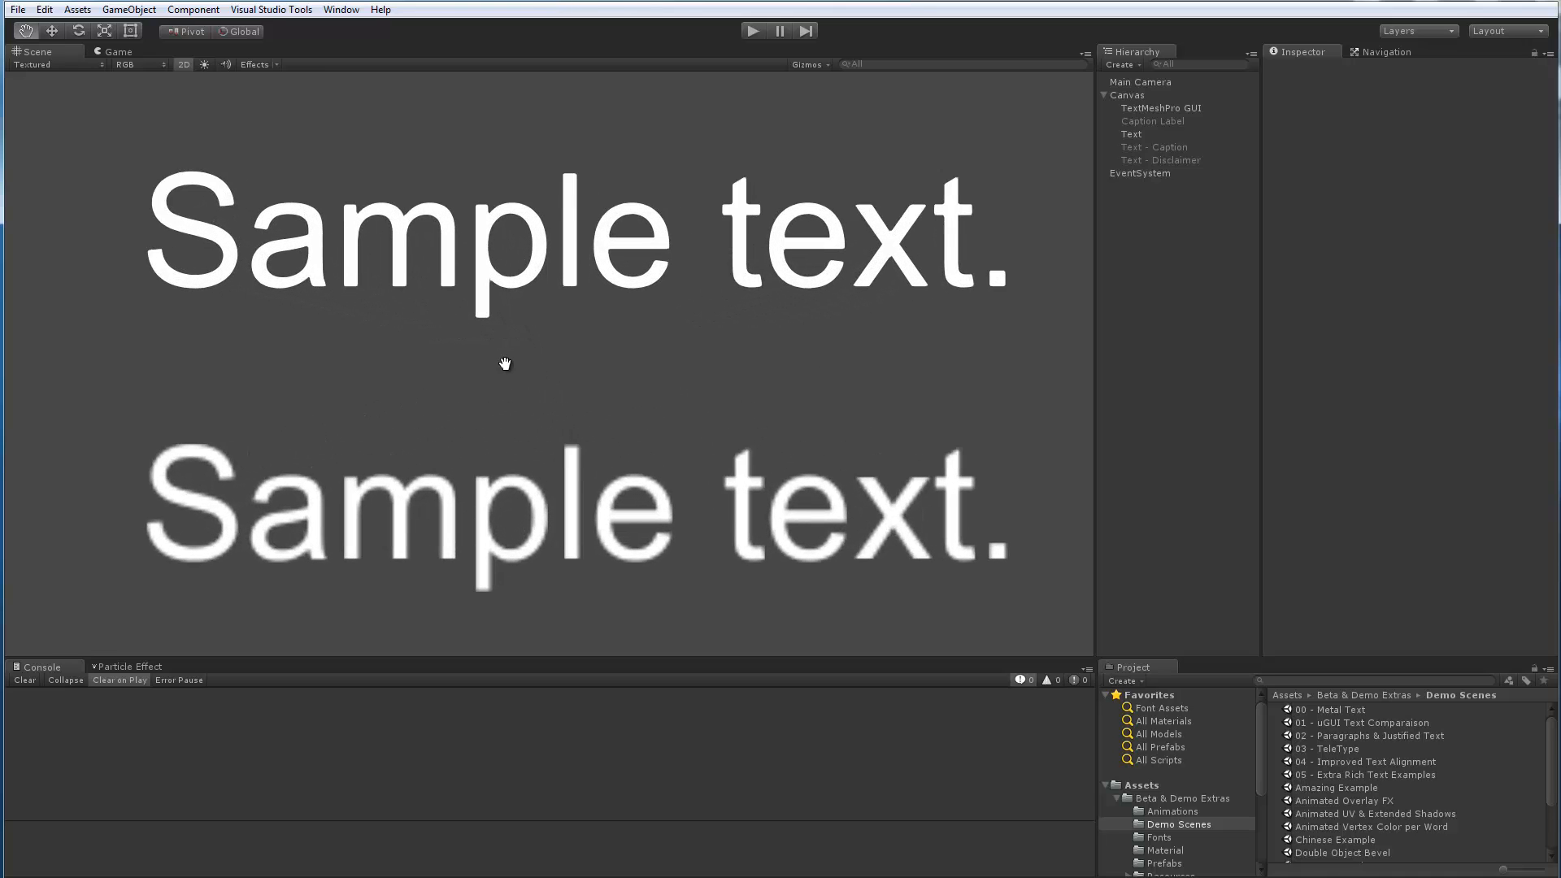
middle_drag(476, 371, 551, 365)
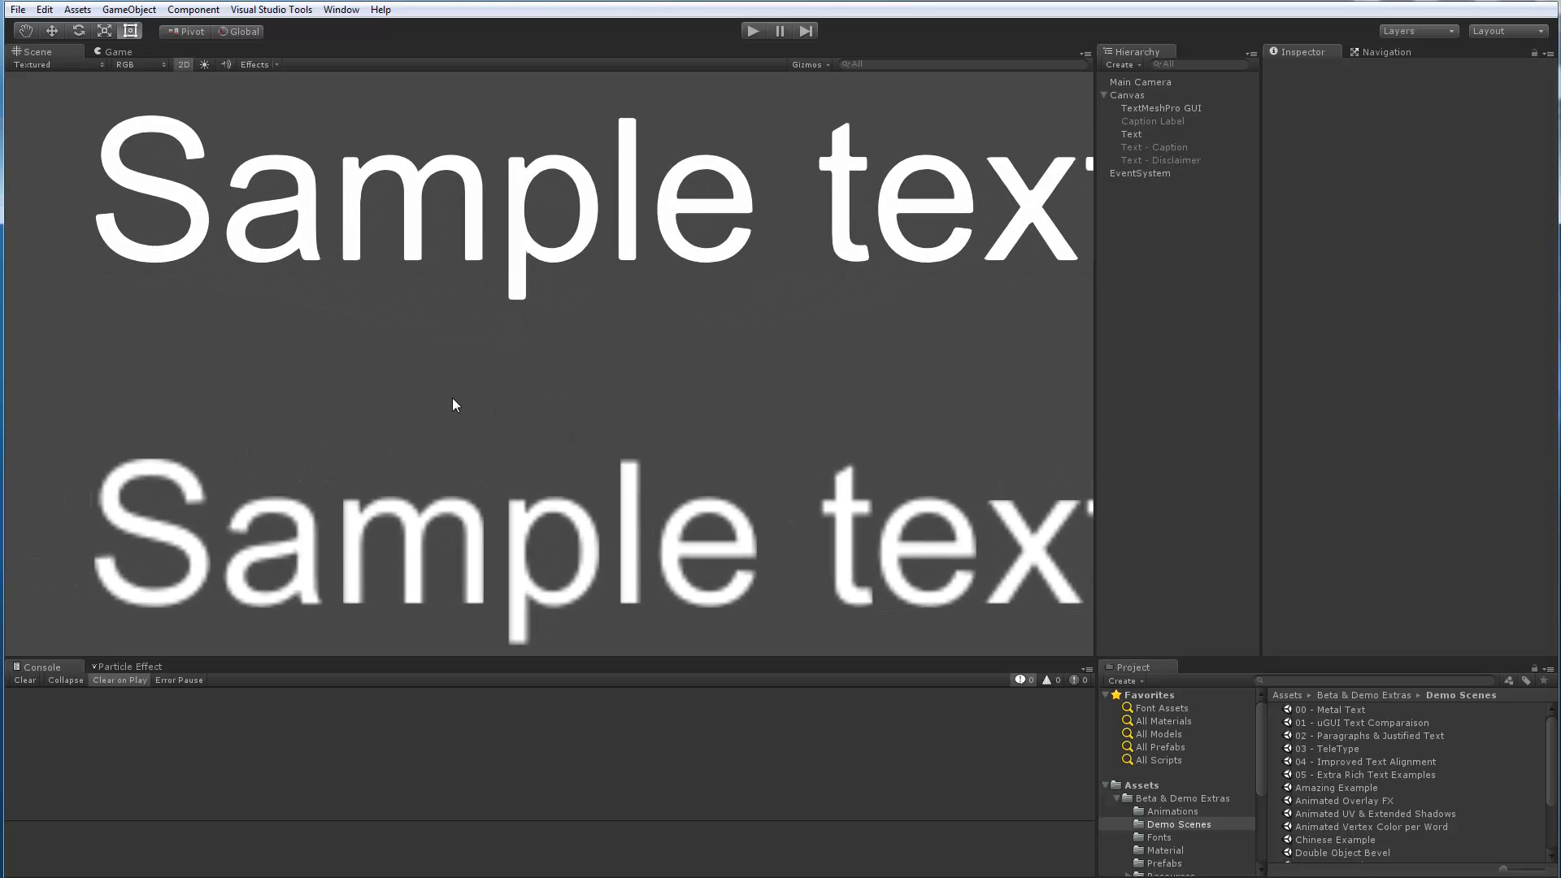
middle_drag(564, 472, 540, 464)
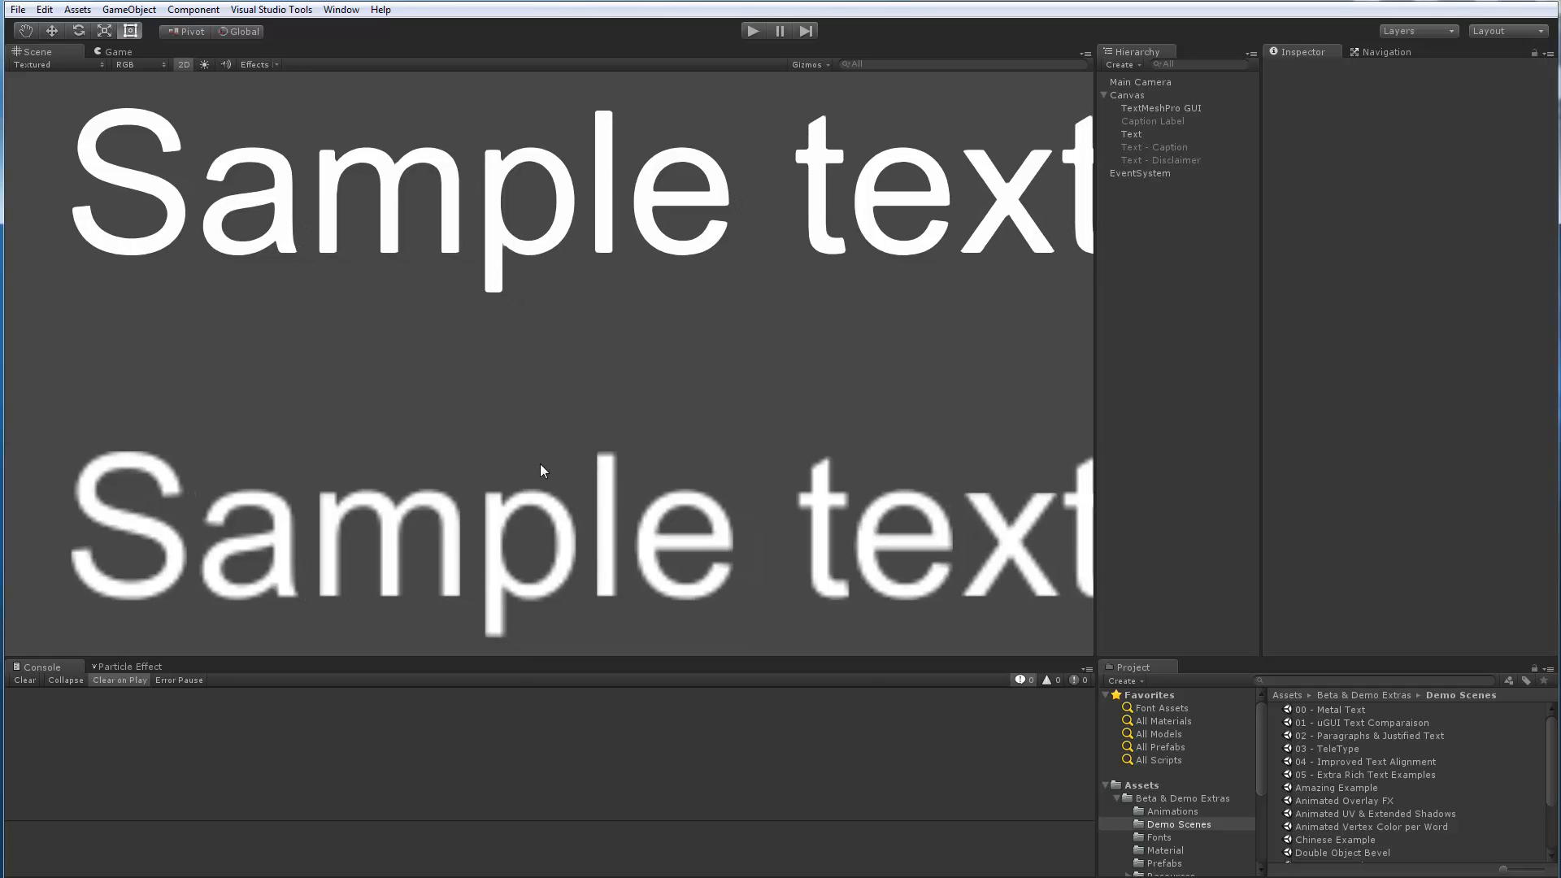
Select the standard UI Text object and examine the sharpness of its letter edges at several magnifications.
click(1138, 134)
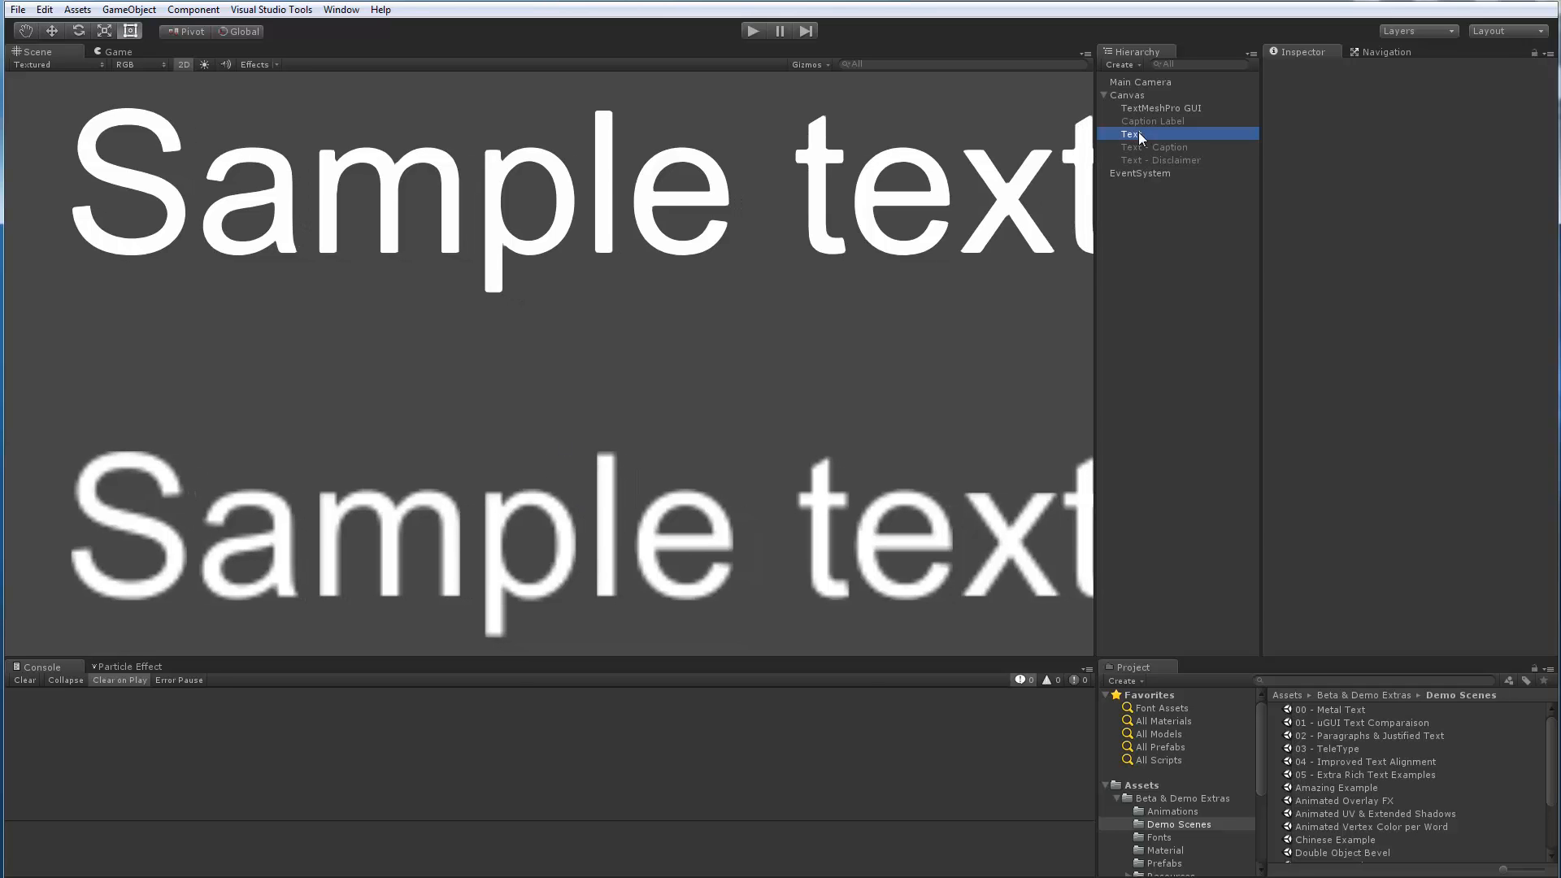
middle_drag(637, 428, 614, 276)
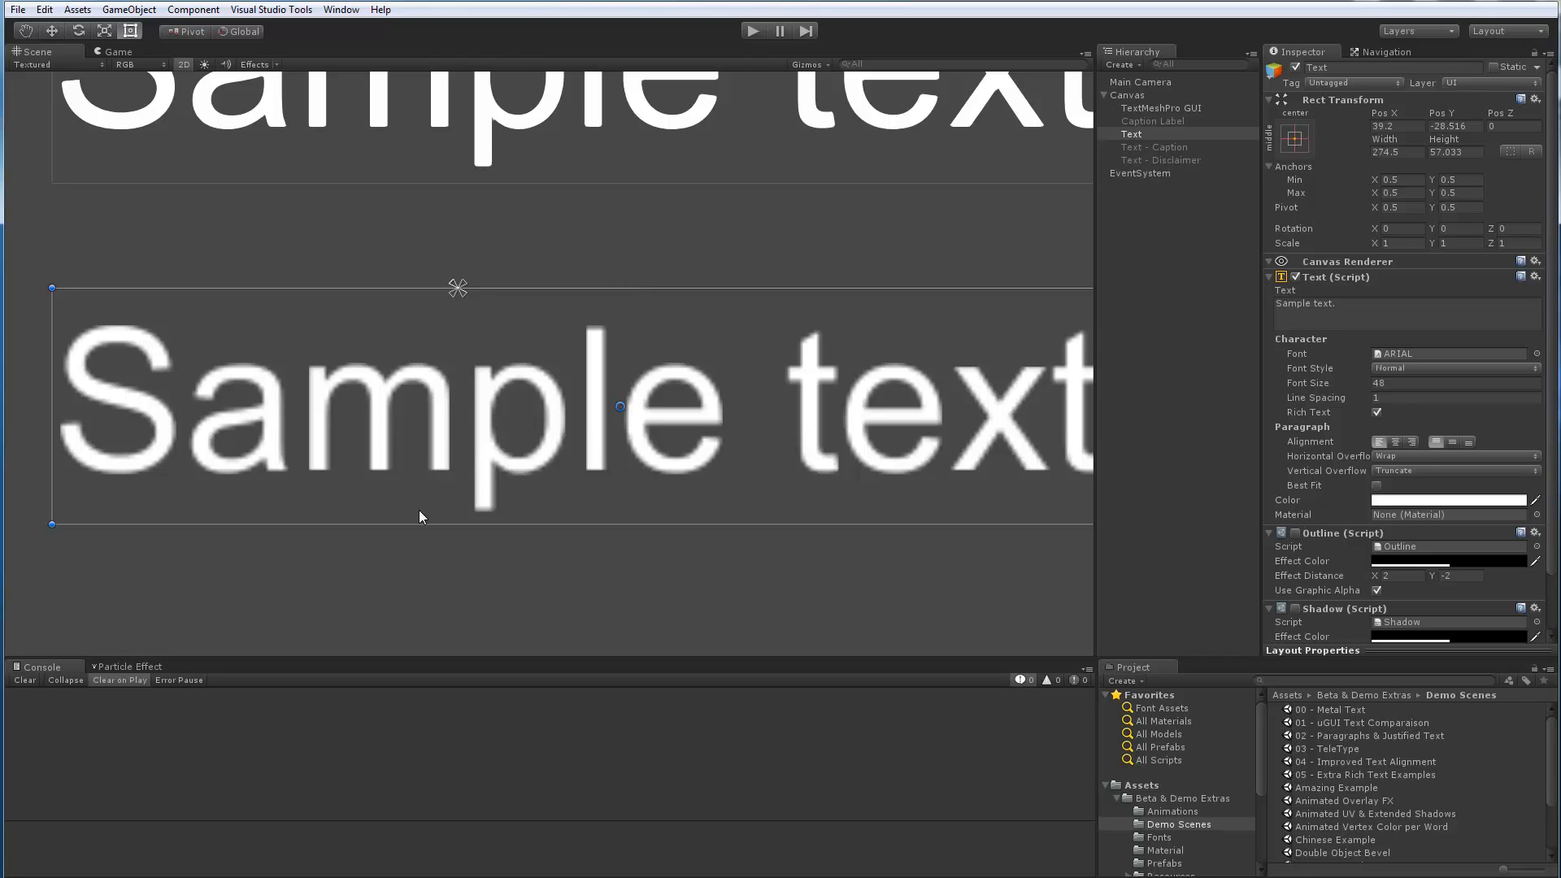
middle_drag(419, 511, 511, 461)
scroll(512, 501, up, 2)
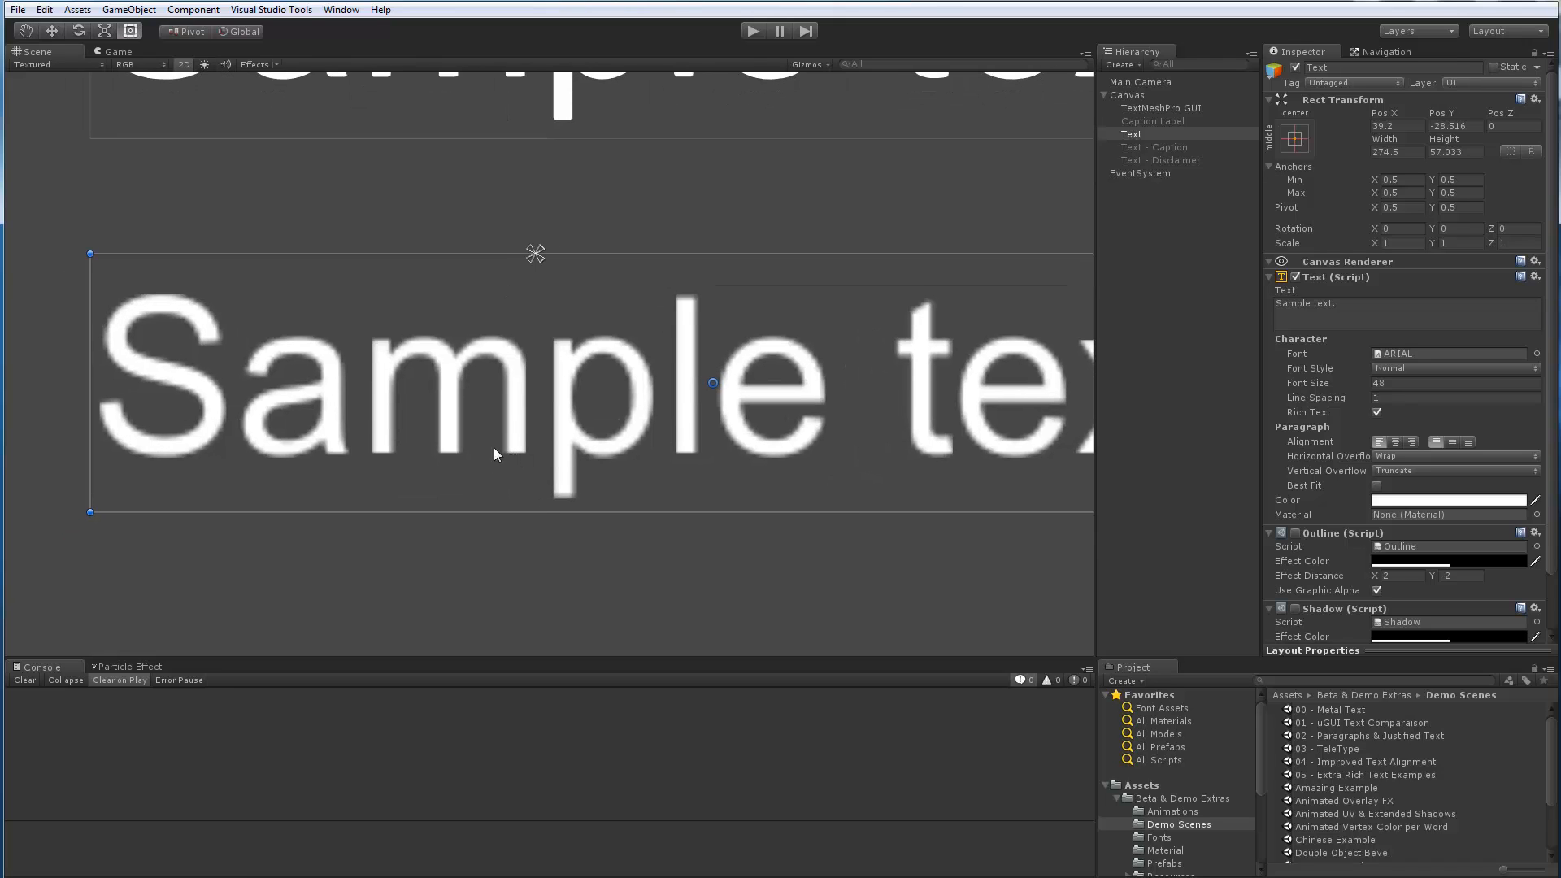
scroll(473, 447, down, 2)
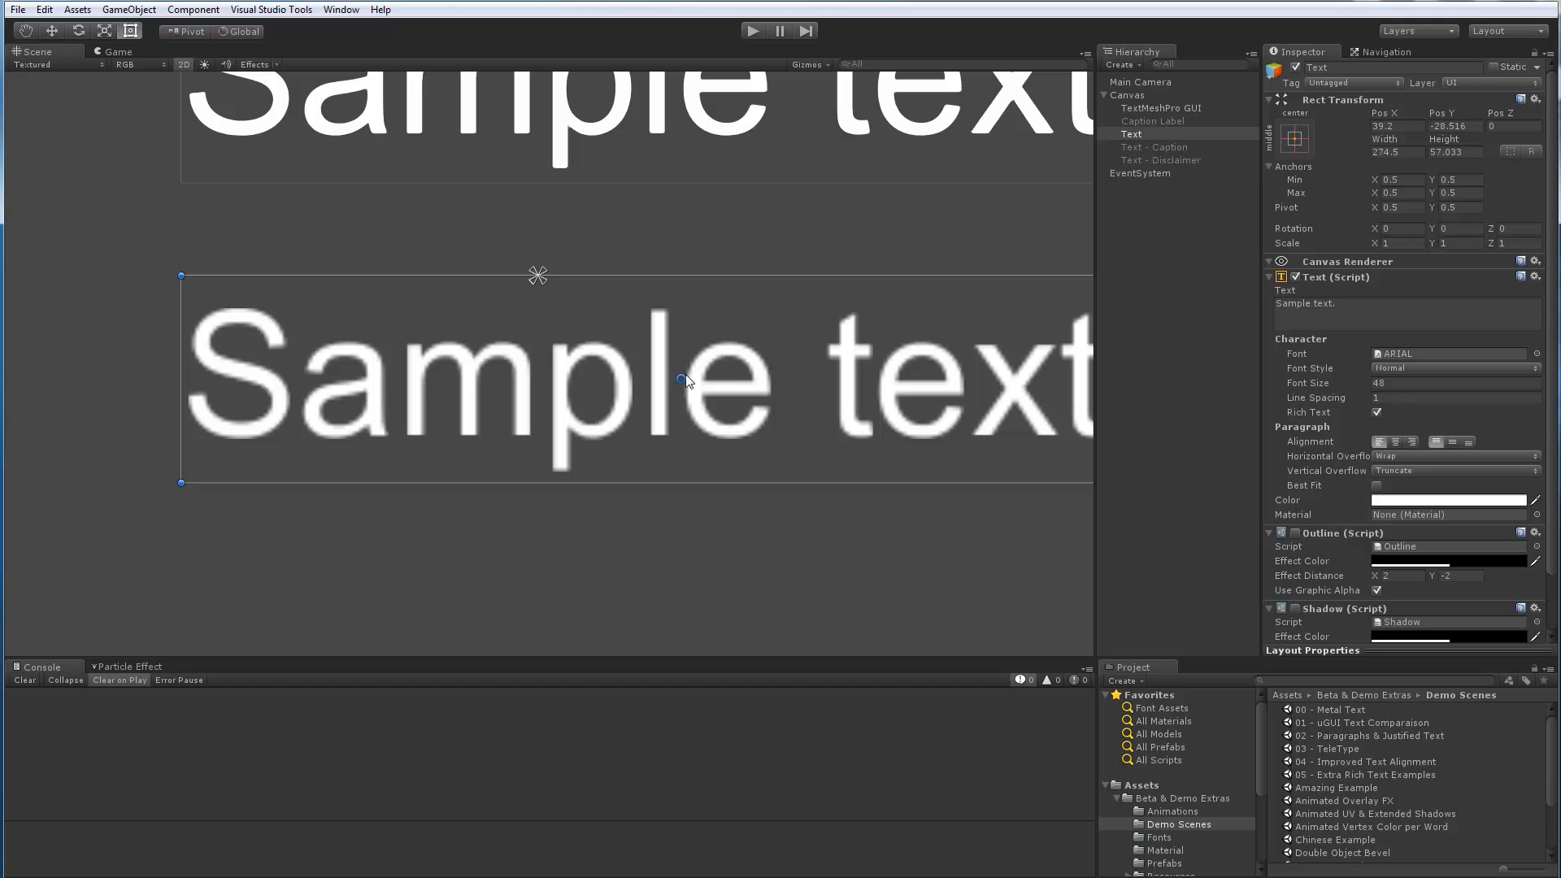
scroll(710, 396, down, 3)
scroll(621, 374, up, 8)
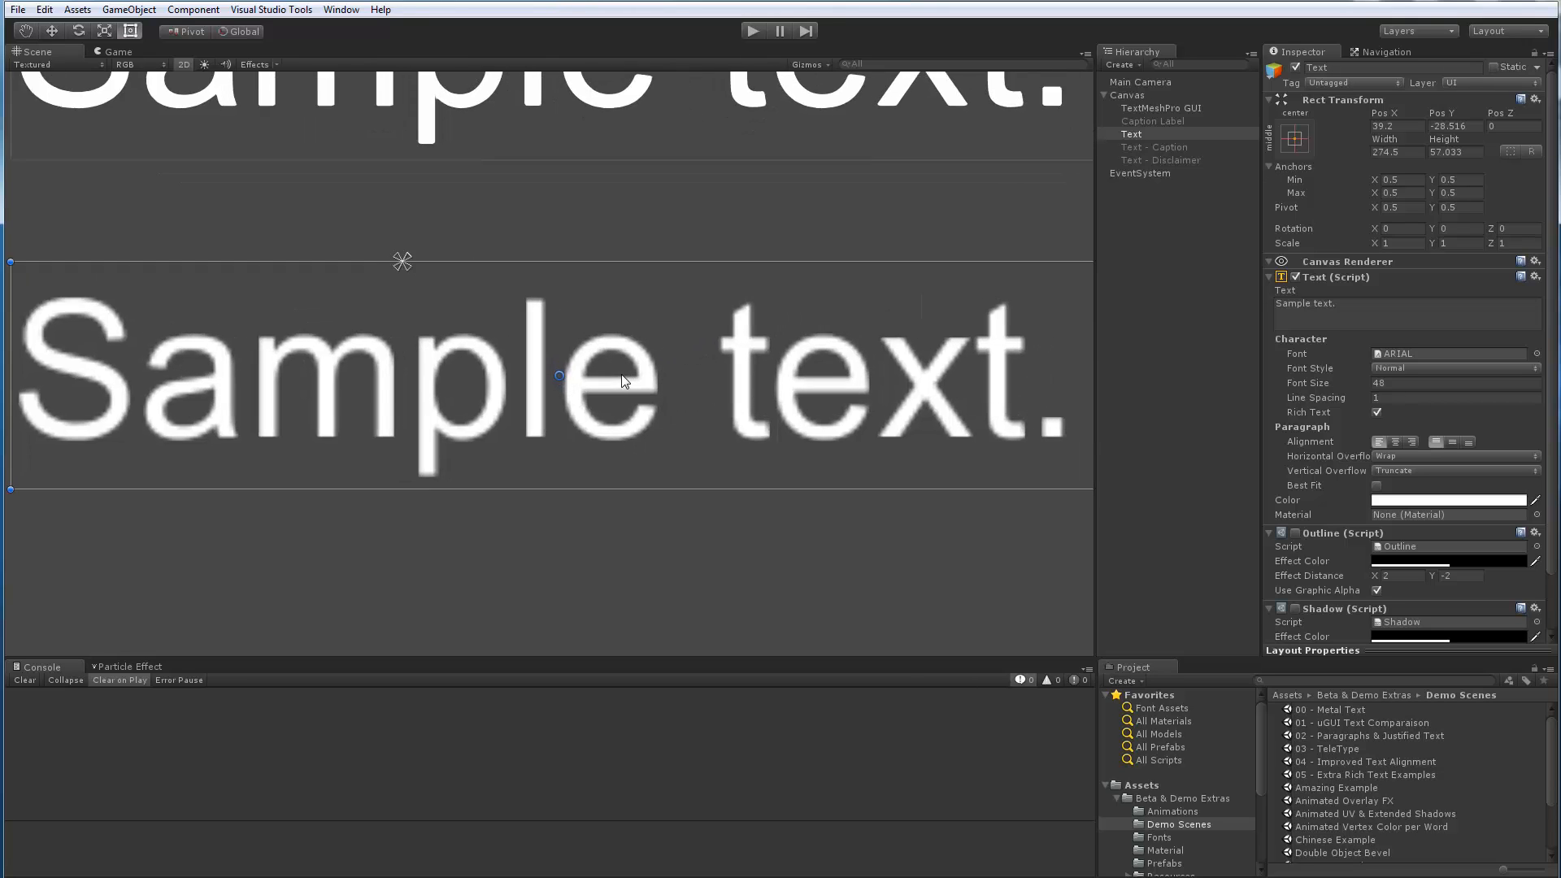
scroll(622, 375, up, 5)
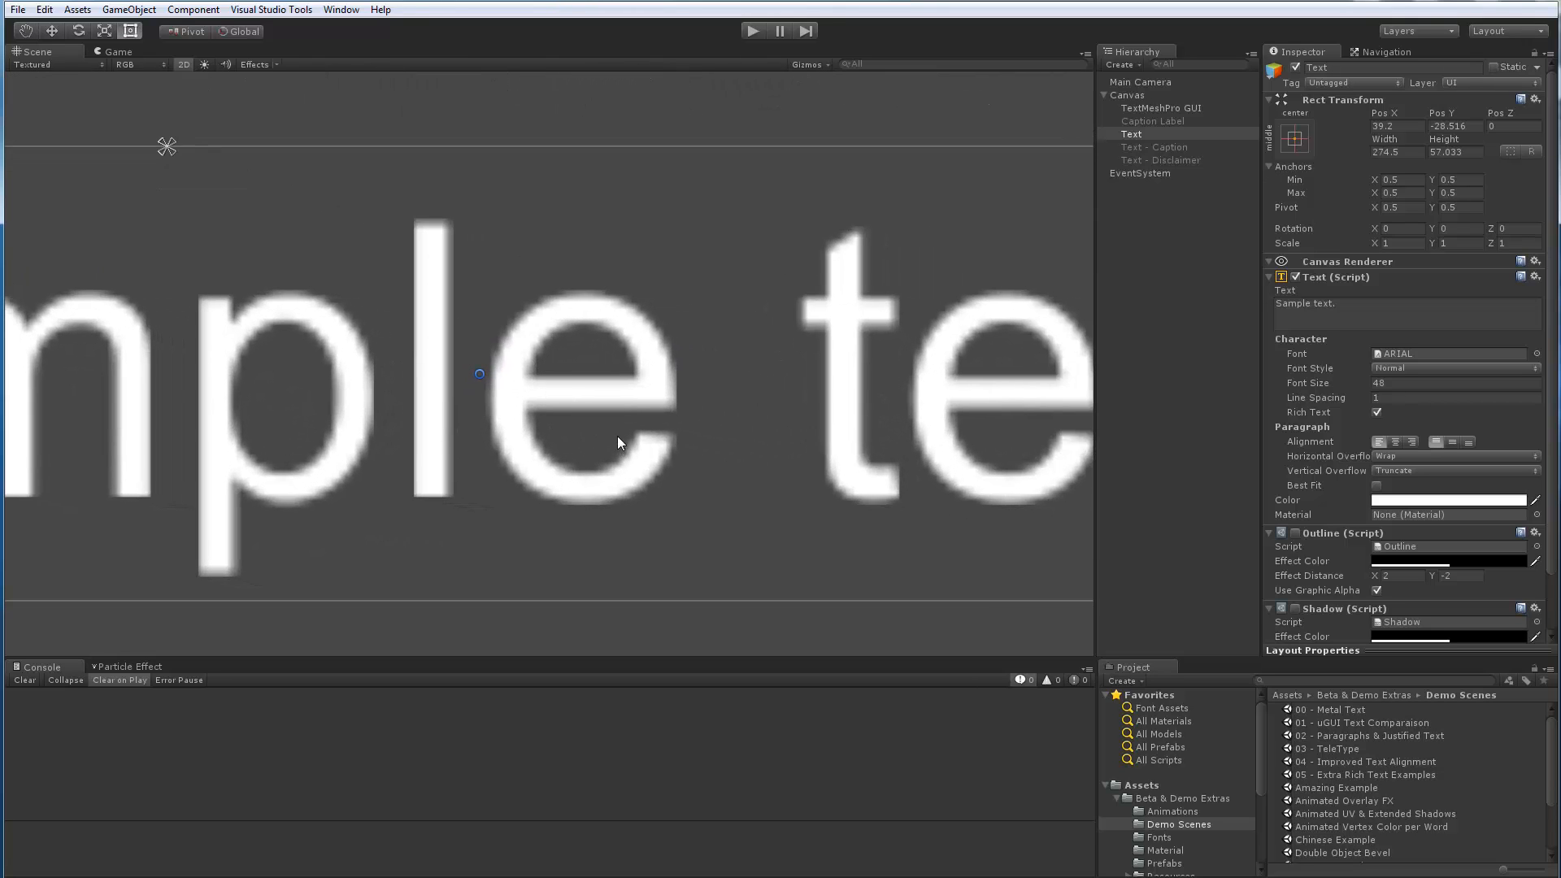
scroll(618, 429, up, 2)
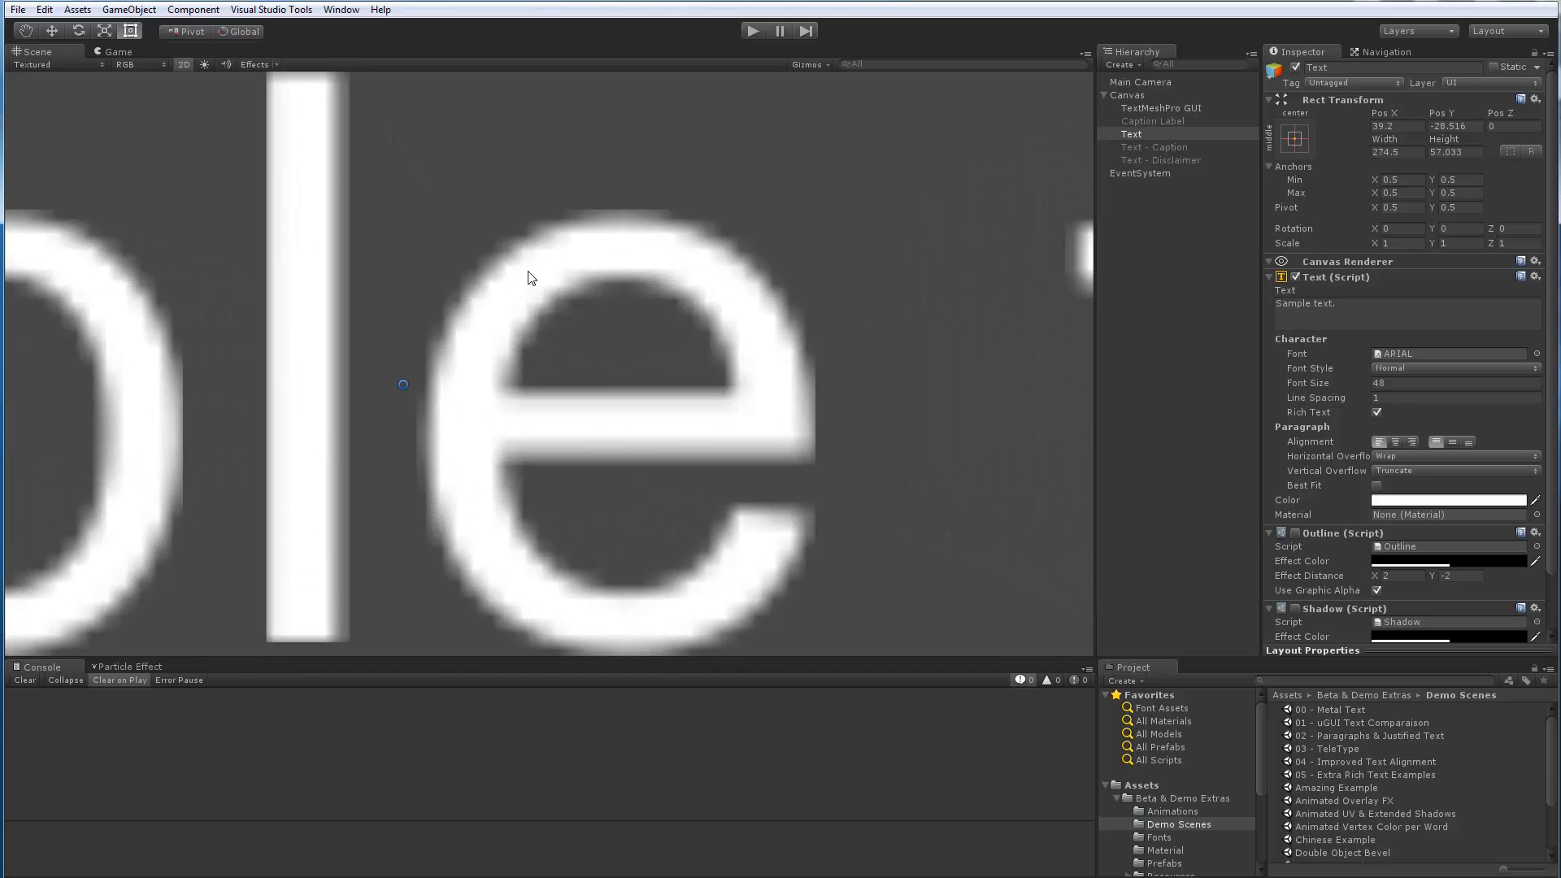
scroll(569, 373, up, 3)
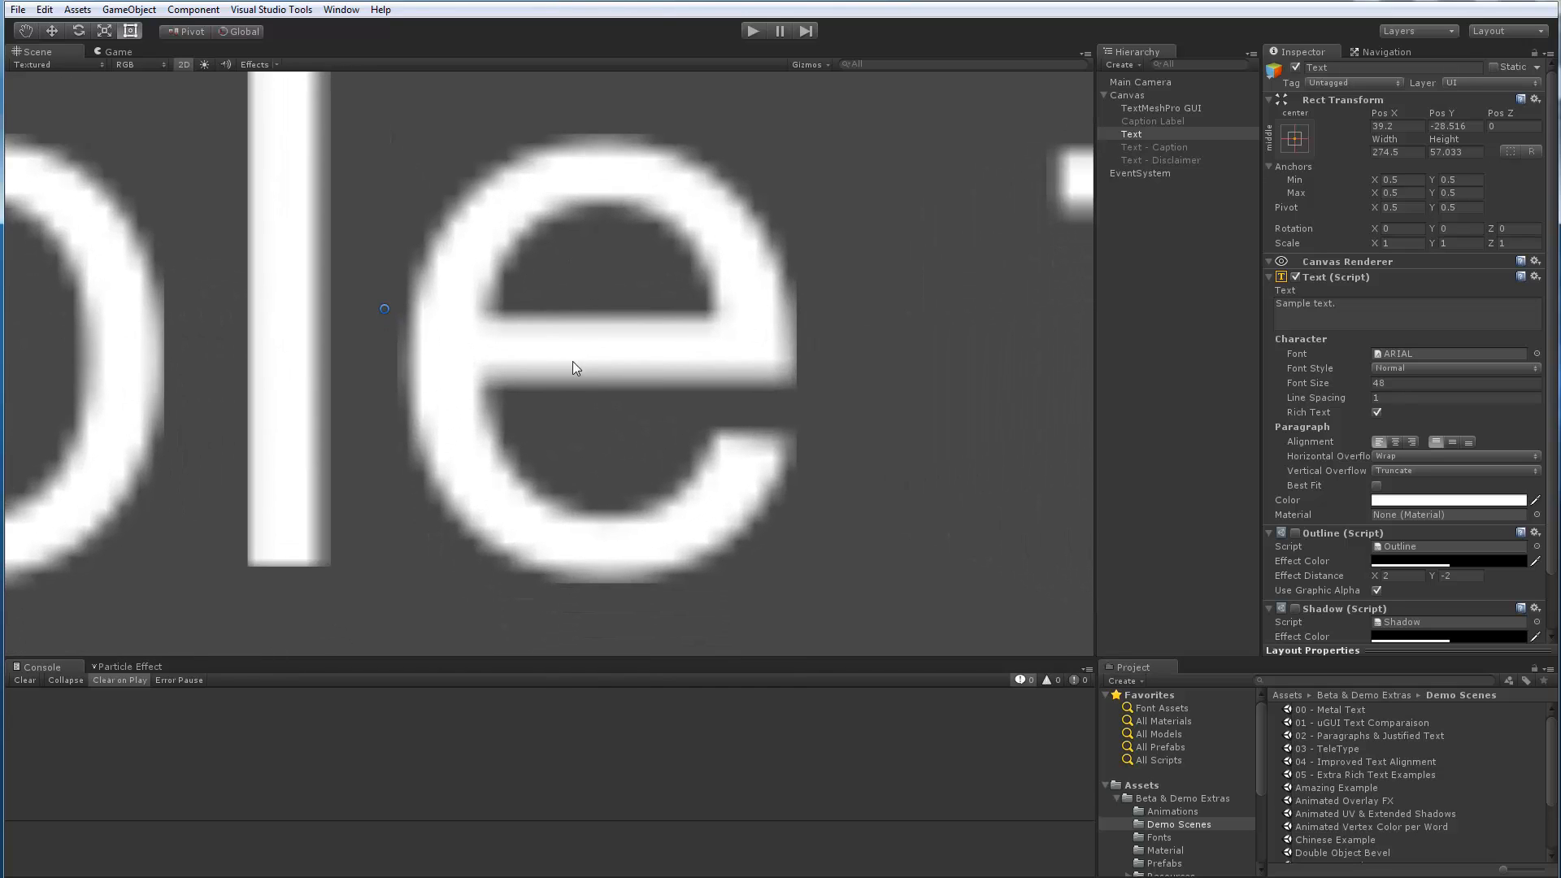
scroll(526, 392, down, 10)
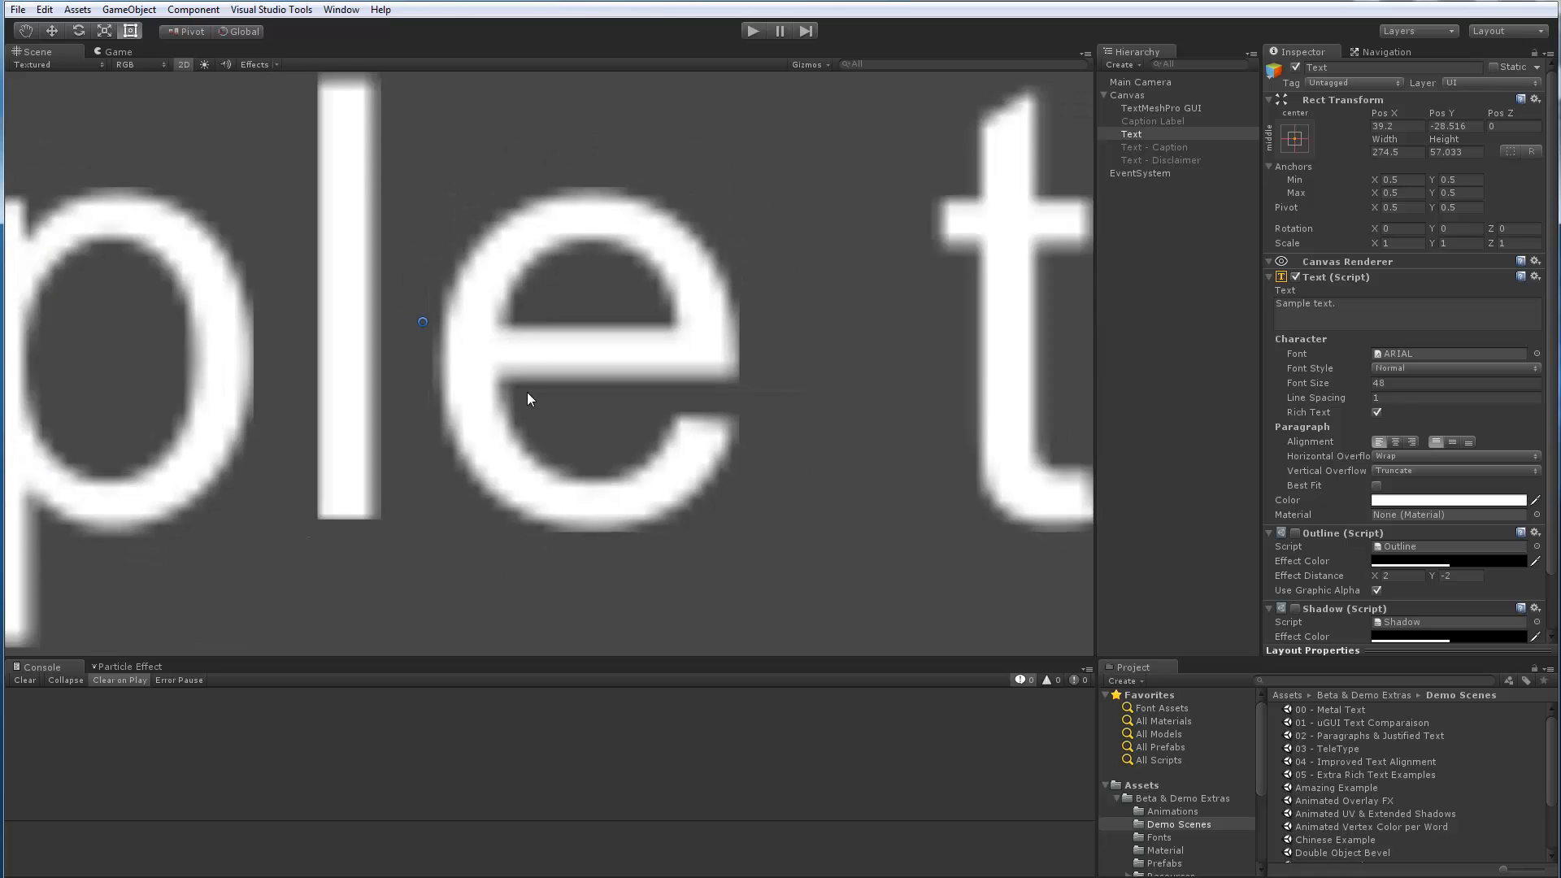
scroll(550, 293, down, 10)
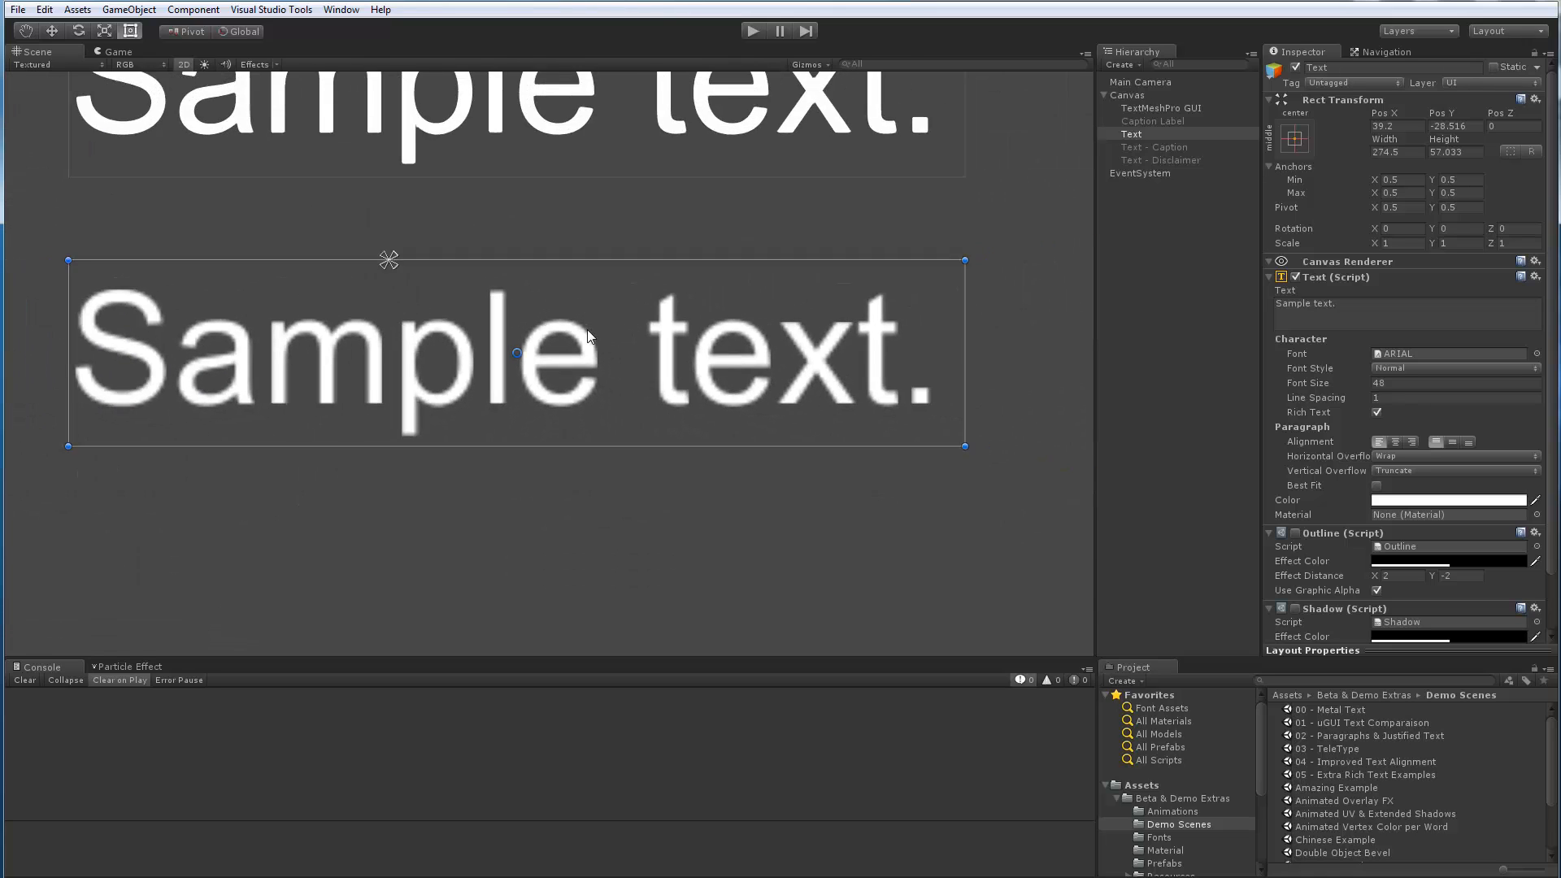
Select the TextMeshPro GUI object and view its settings alongside both sample texts.
middle_drag(553, 218, 610, 418)
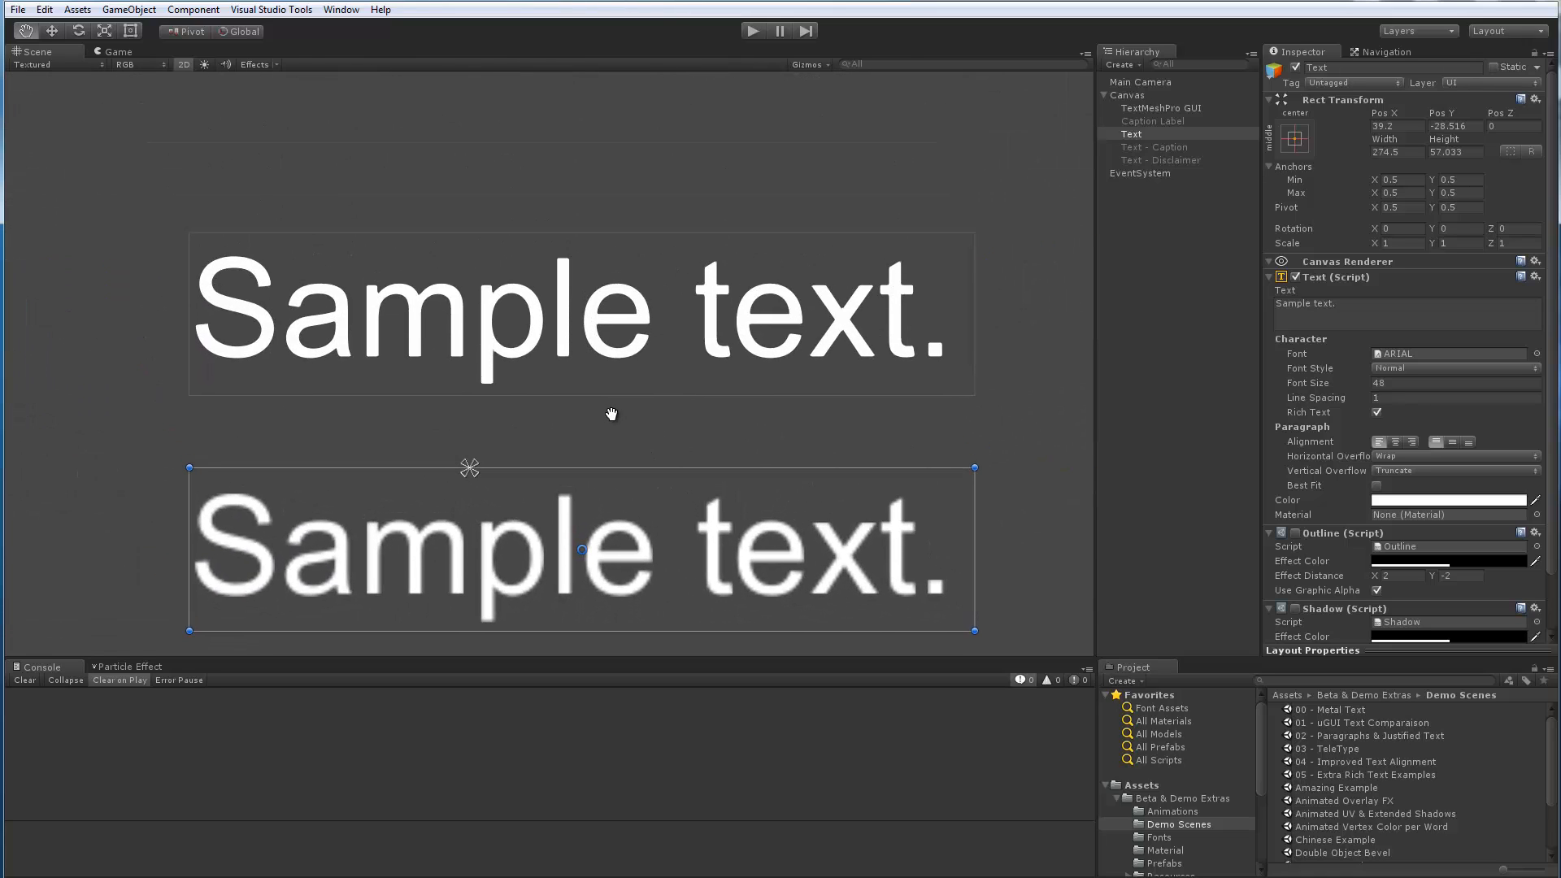
click(1148, 108)
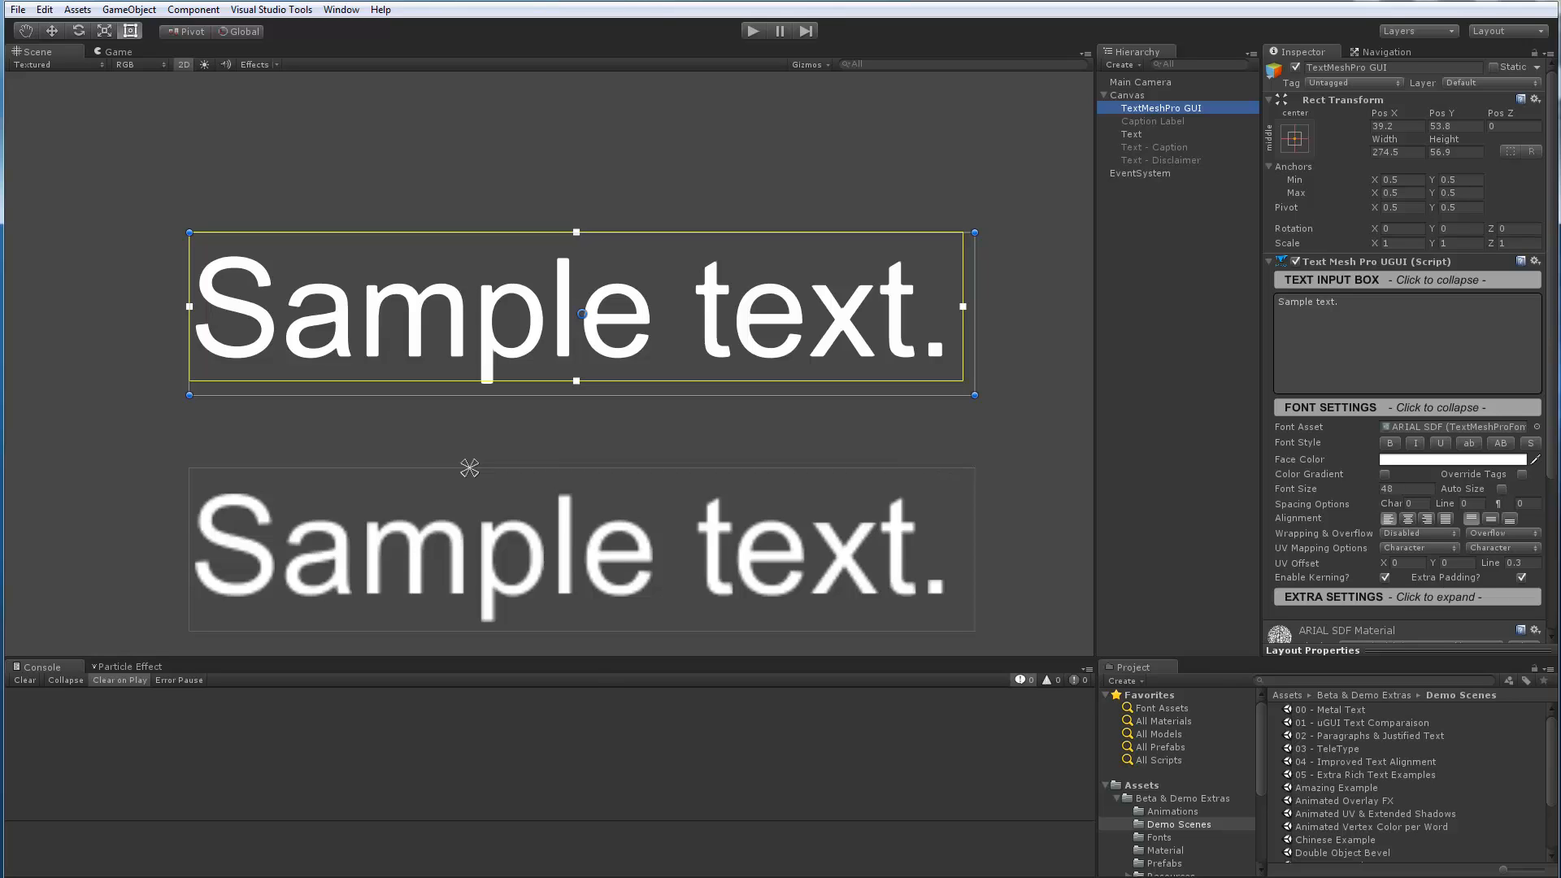
middle_drag(508, 352, 488, 384)
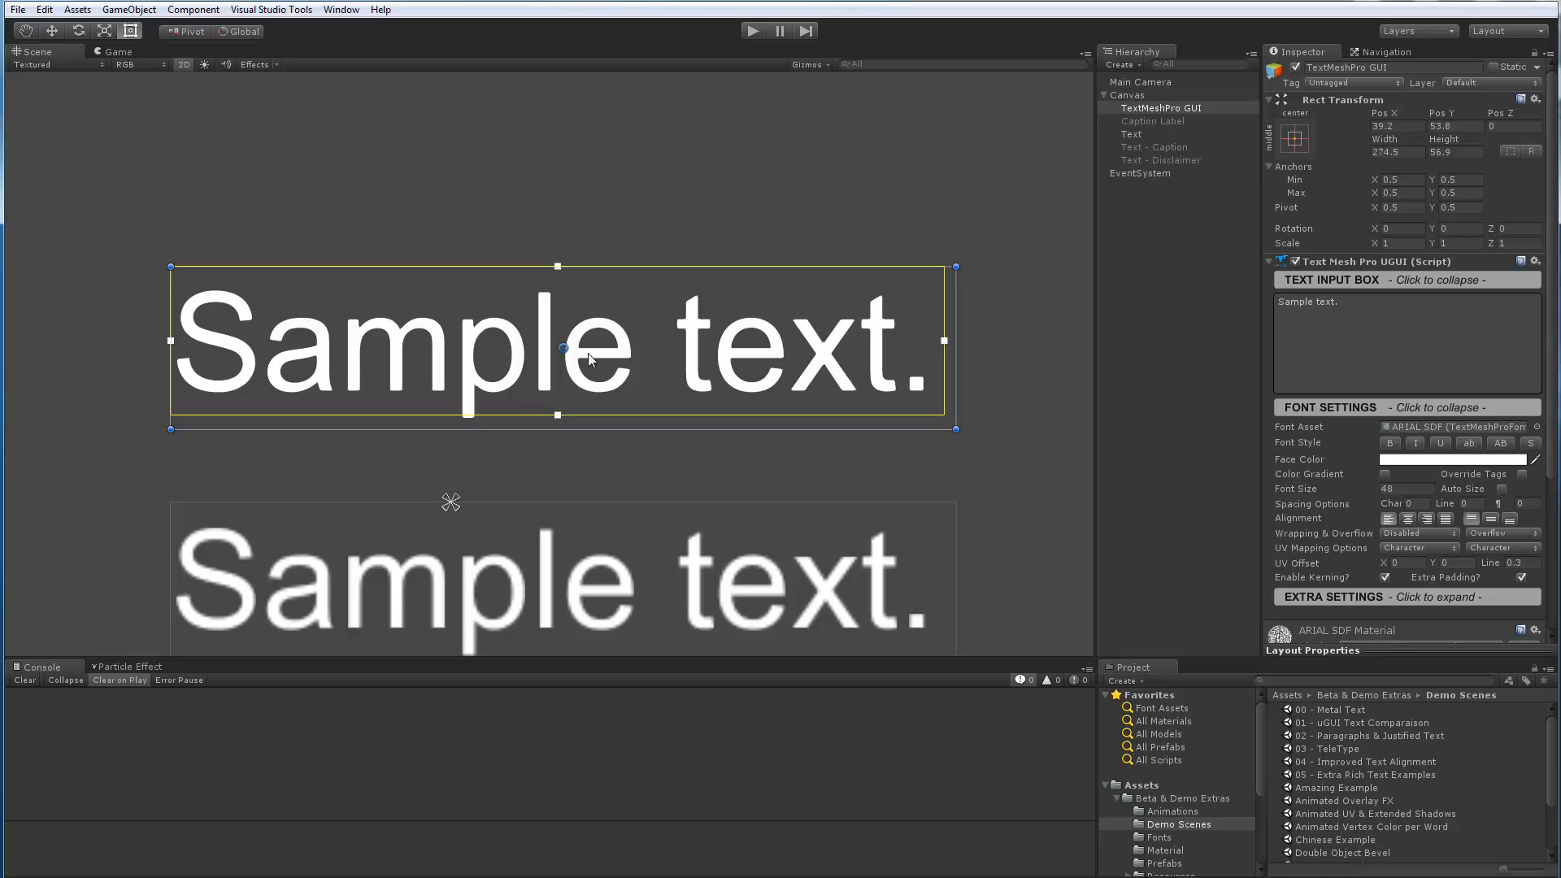
Examine the letter edges of the TextMeshPro sample text at several magnifications and compare them with the standard text below.
scroll(588, 353, up, 5)
middle_drag(588, 353, 537, 341)
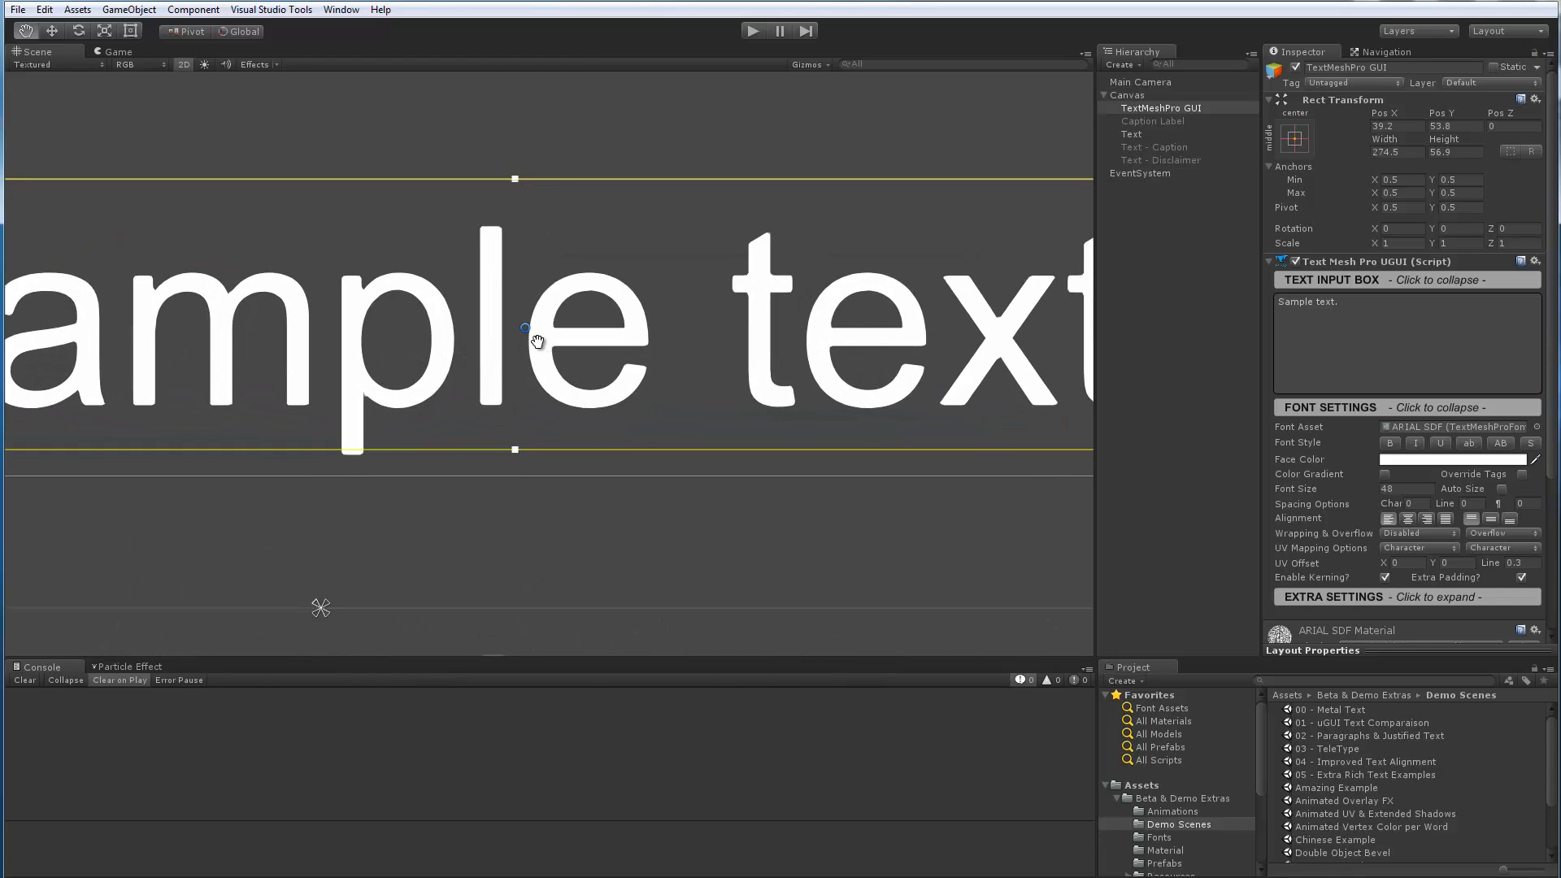
scroll(598, 353, up, 10)
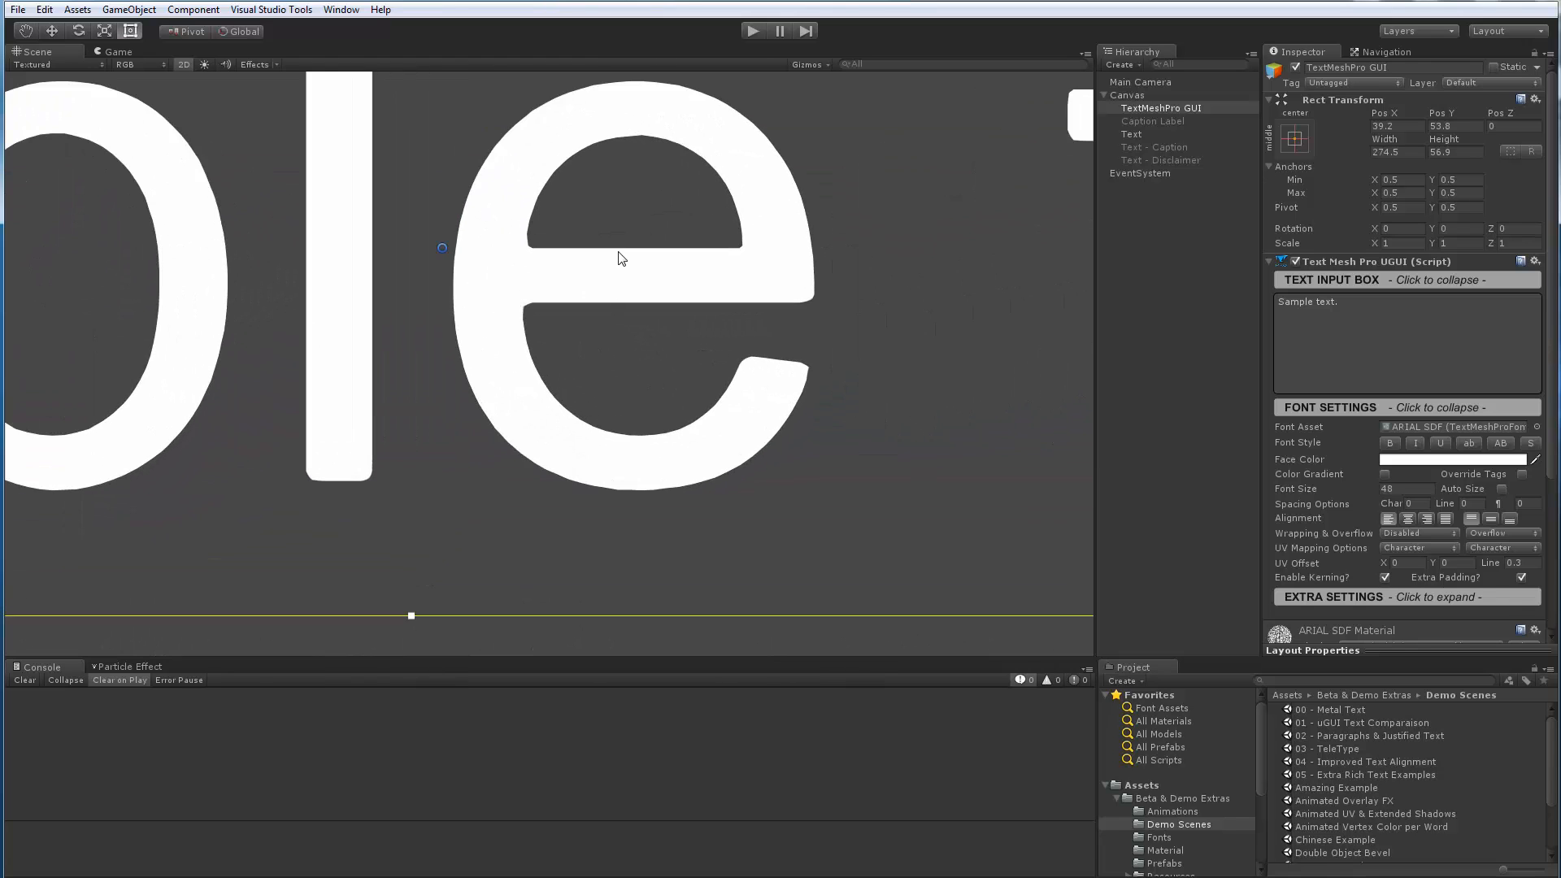
middle_drag(621, 258, 592, 341)
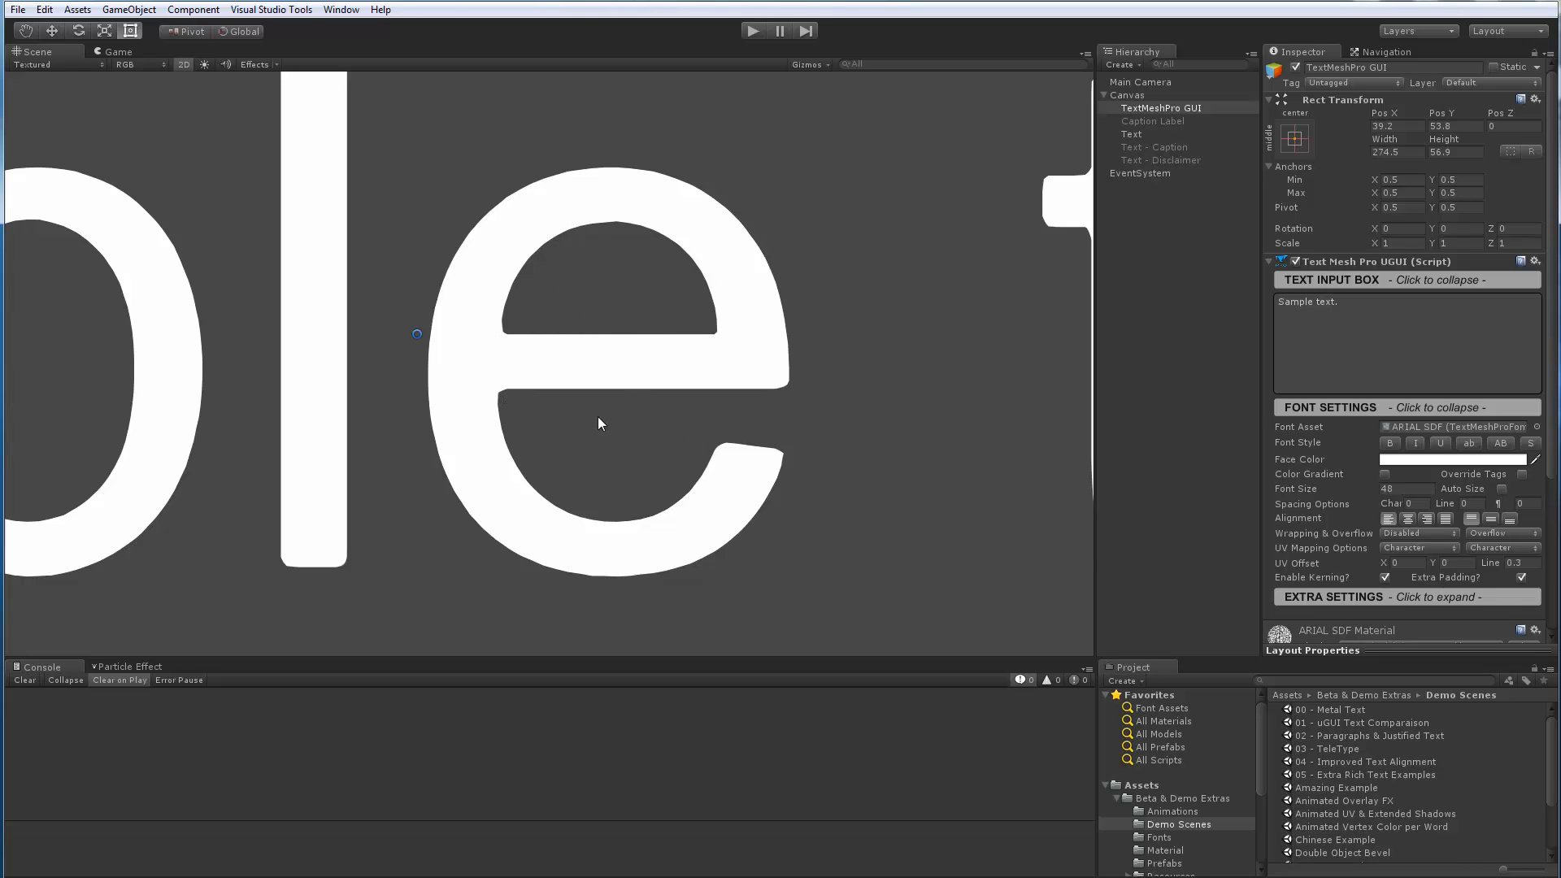
scroll(598, 416, down, 10)
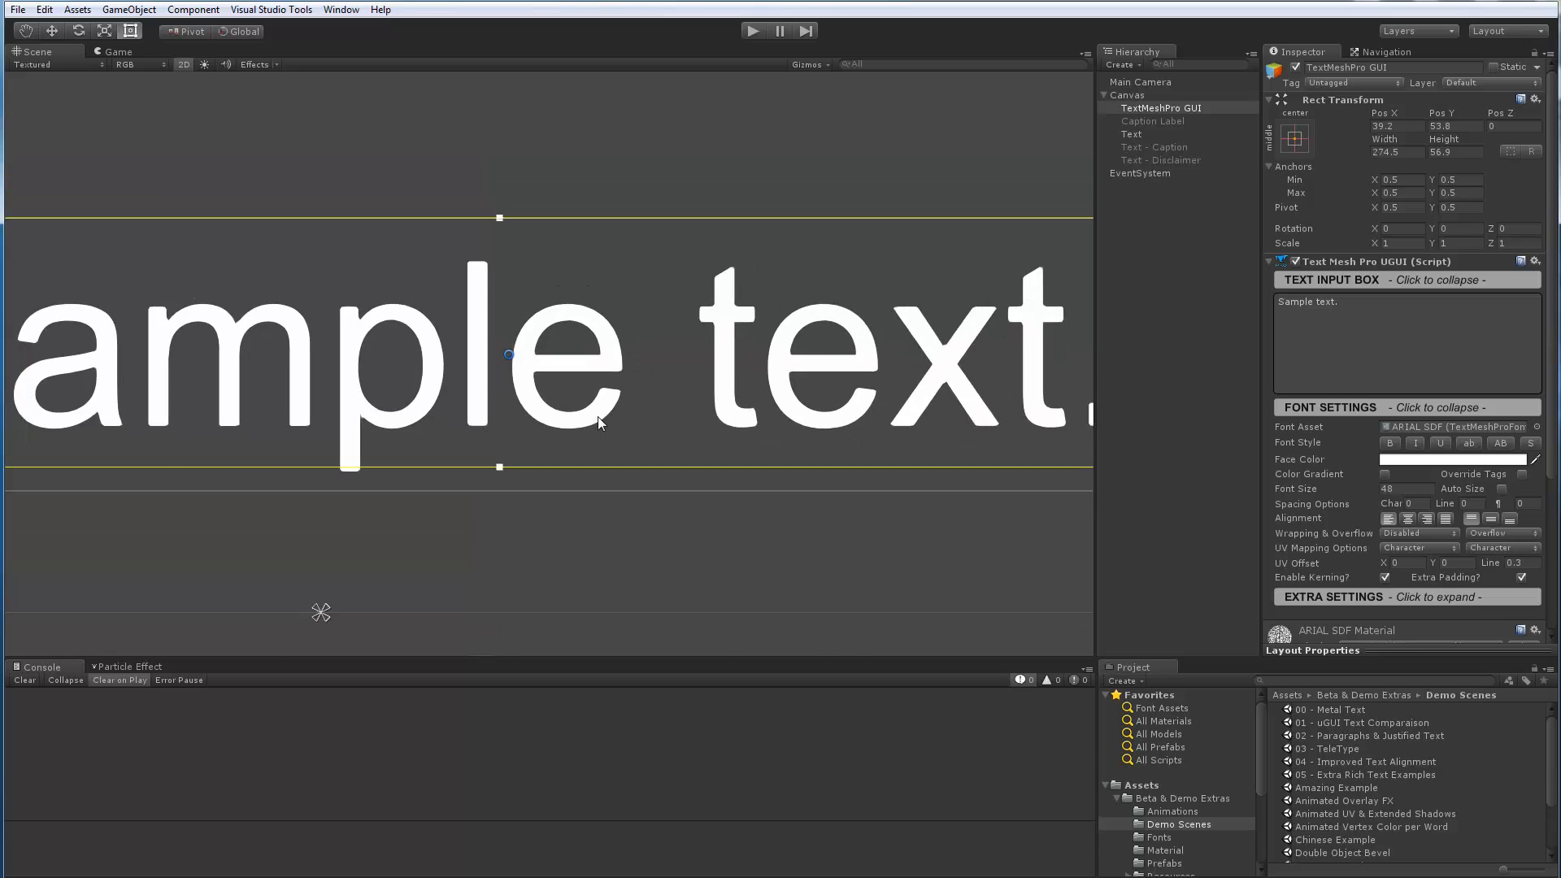
scroll(597, 416, down, 5)
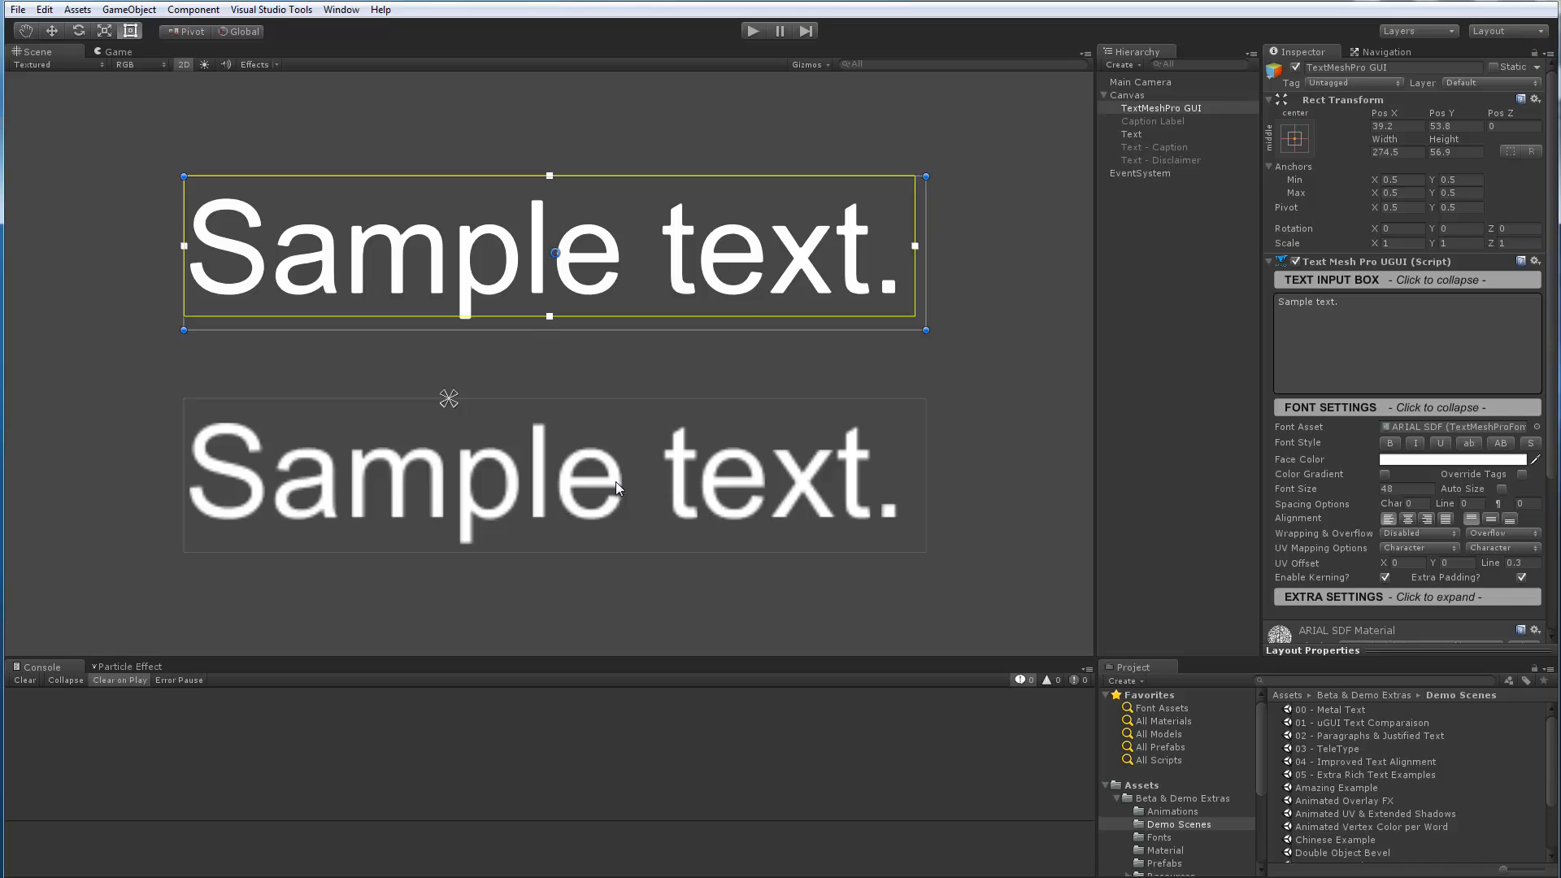
middle_drag(568, 254, 563, 362)
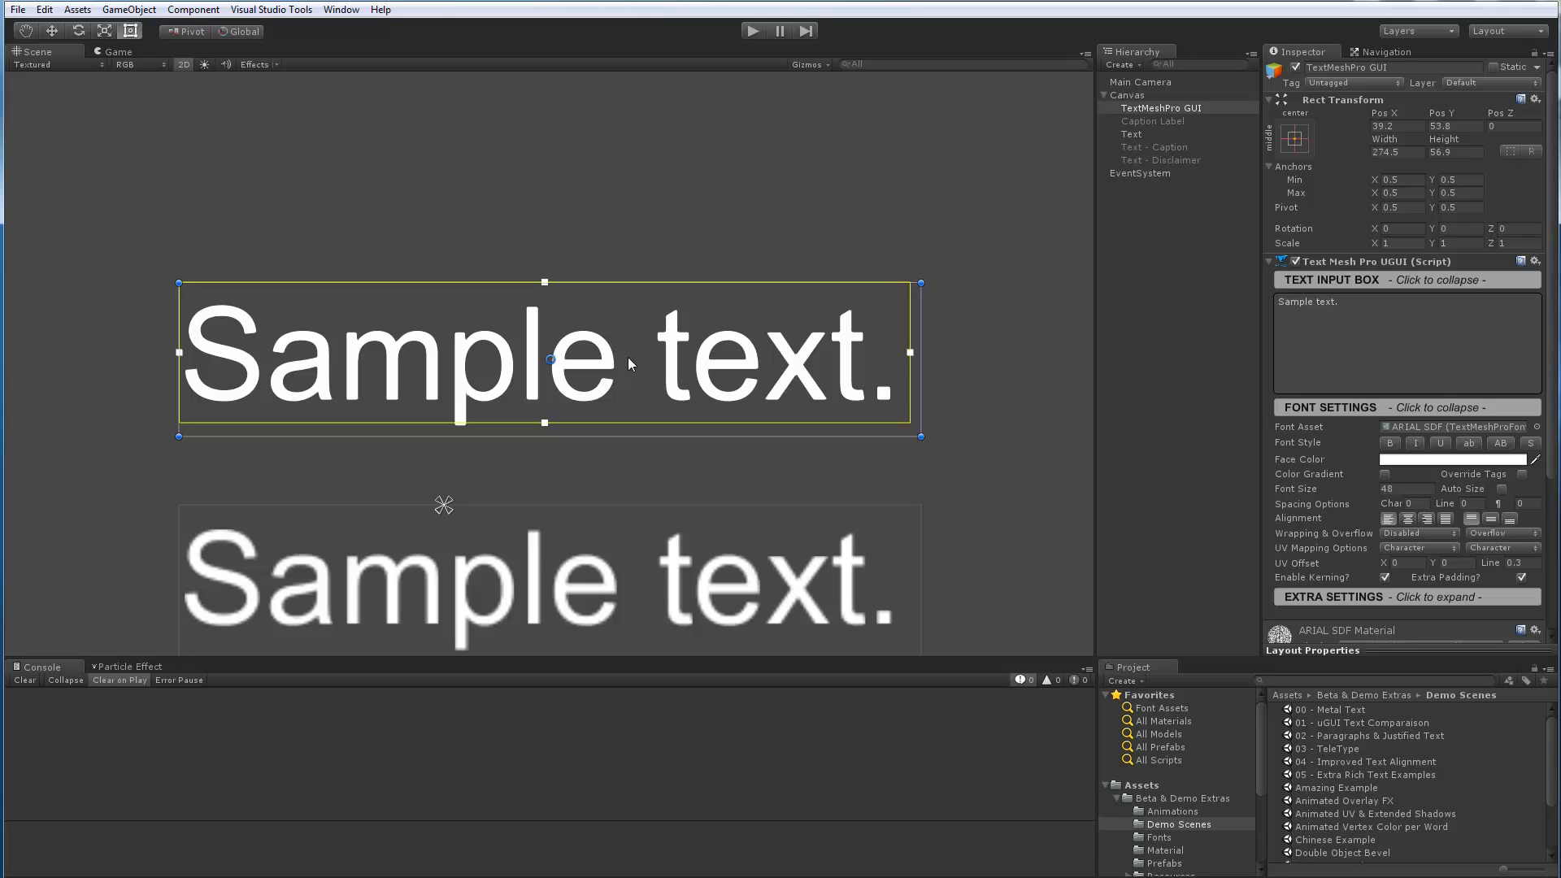
middle_drag(628, 357, 659, 353)
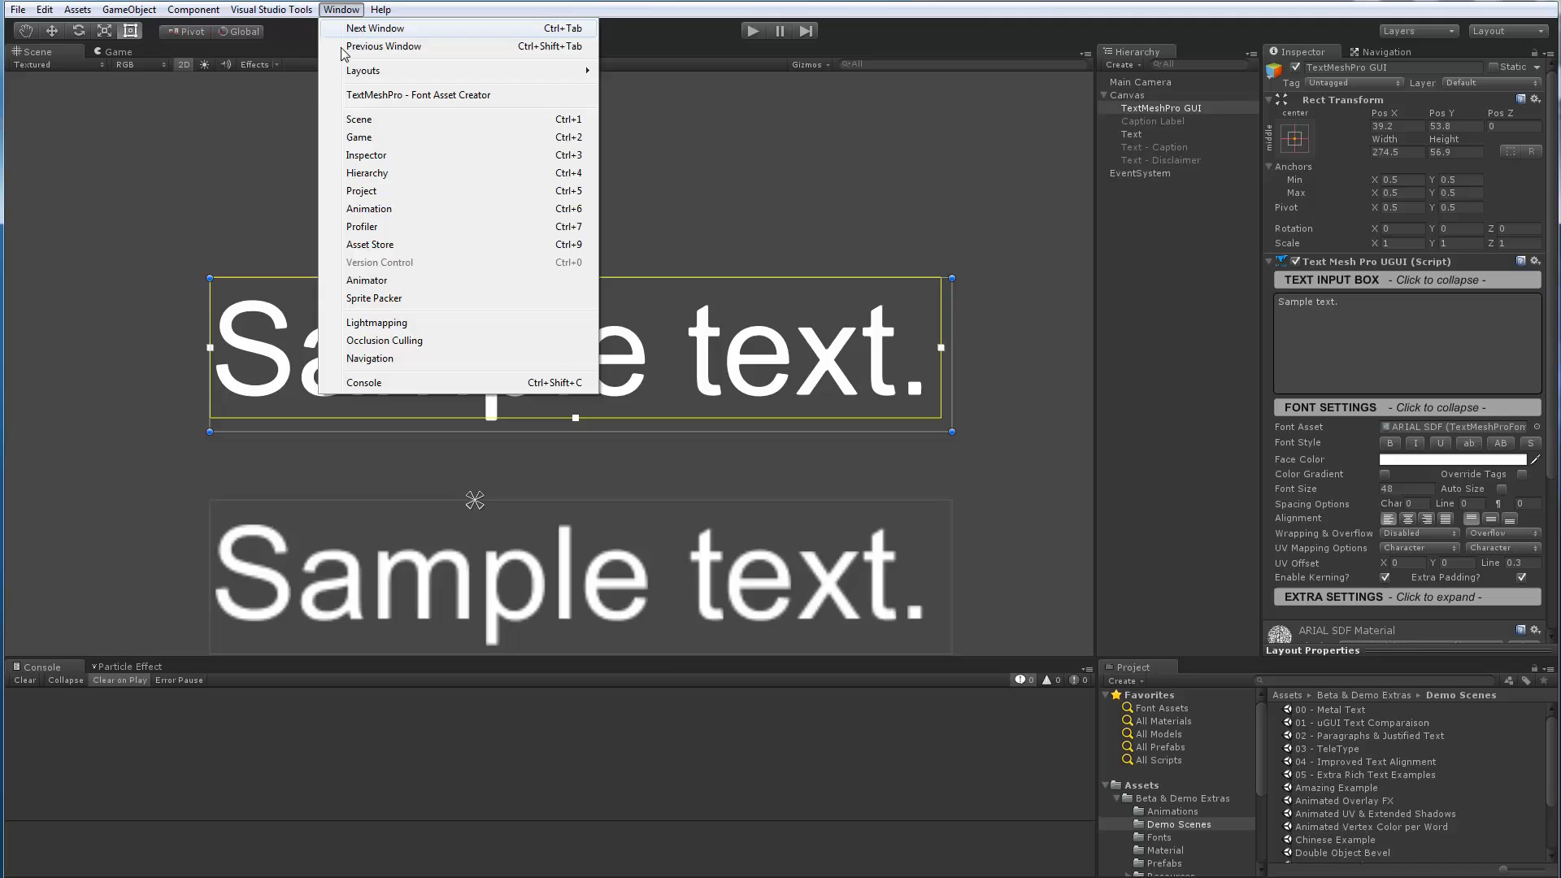
Open the TextMeshPro Font Asset Creator and choose ARIAL as the font source.
click(355, 97)
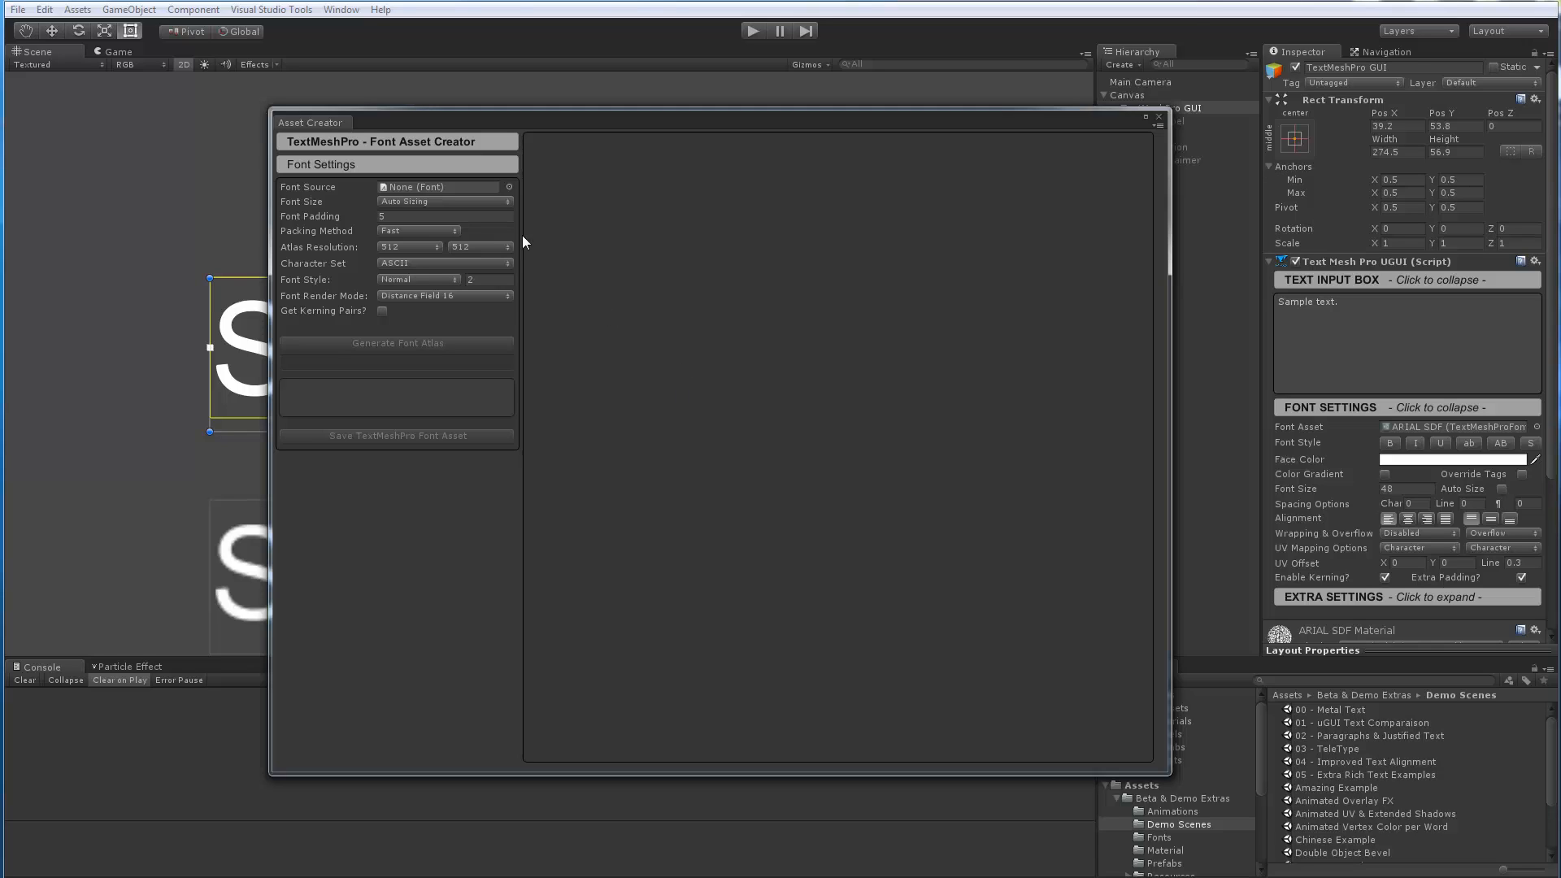
click(510, 187)
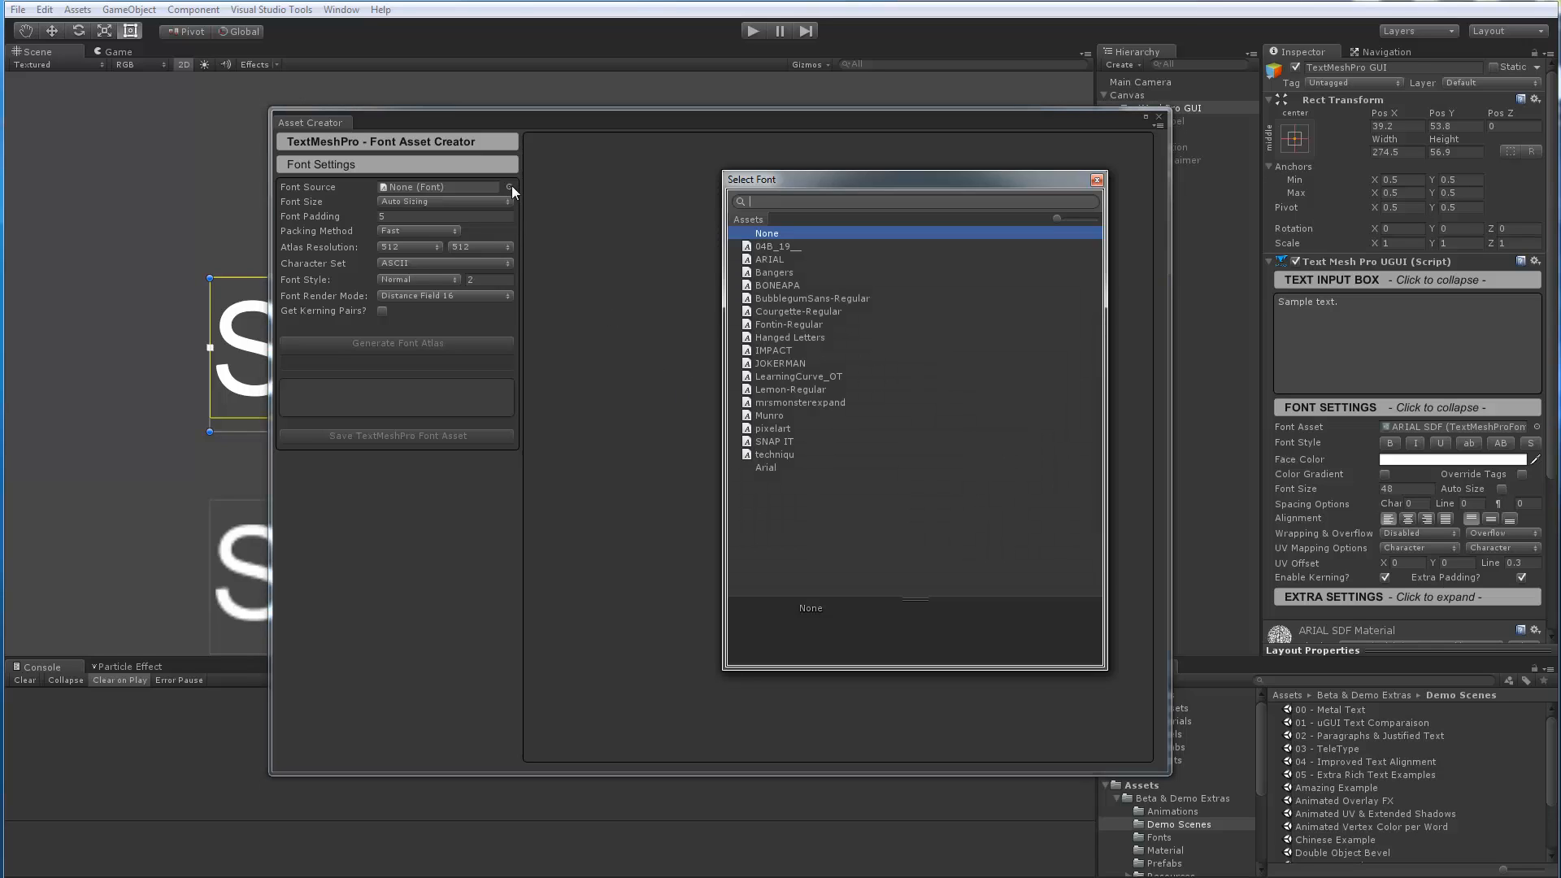
click(763, 259)
click(1096, 180)
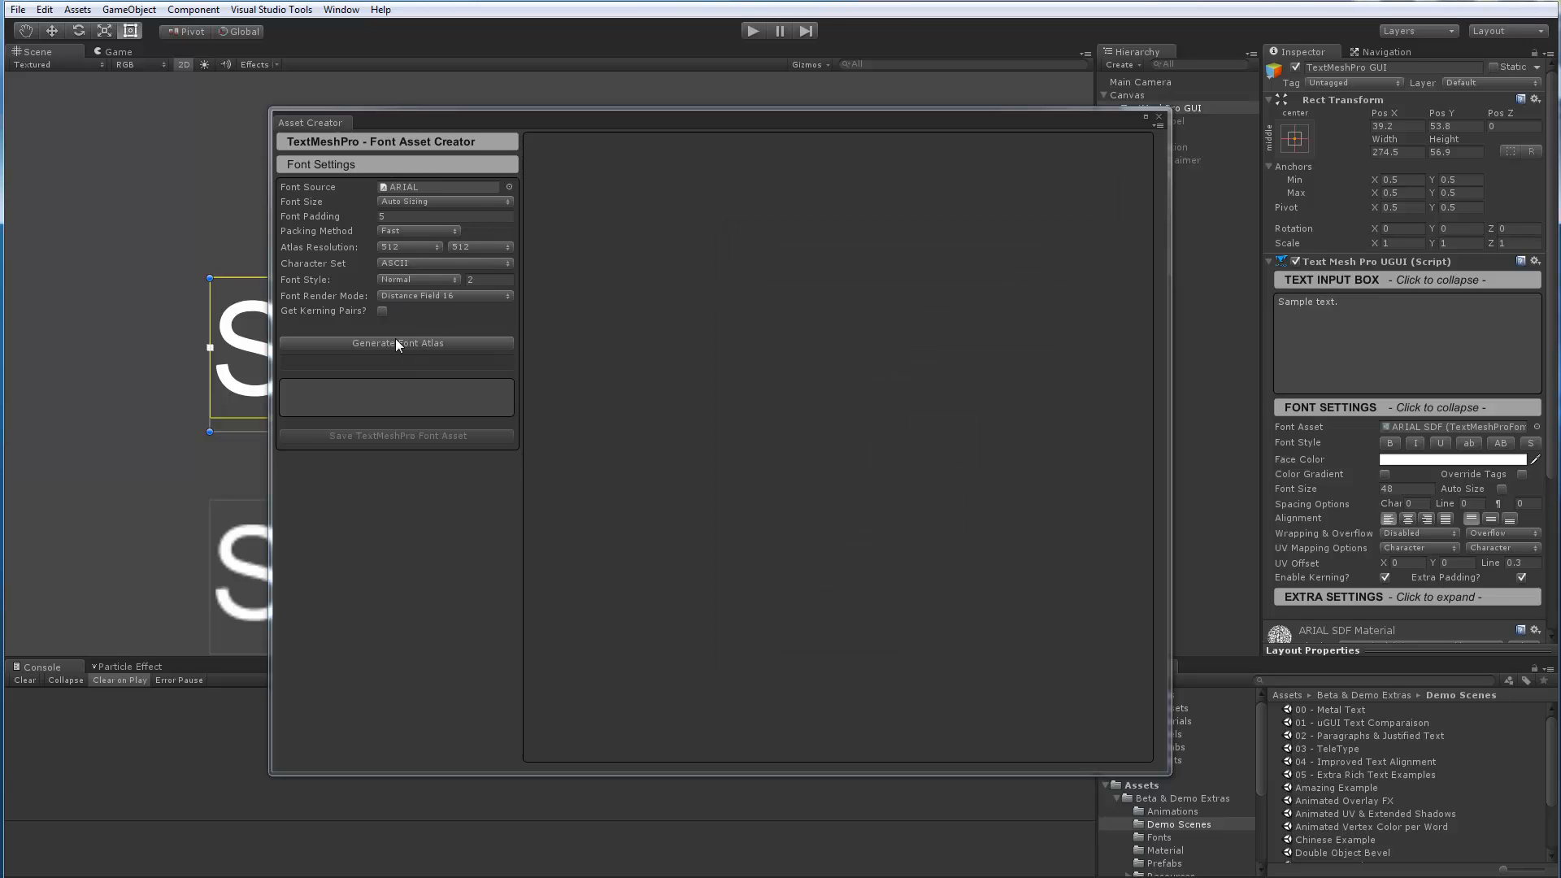
Review the character set options, generate a 512 x 512 ASCII font atlas, and close the creator without saving the font asset.
click(396, 265)
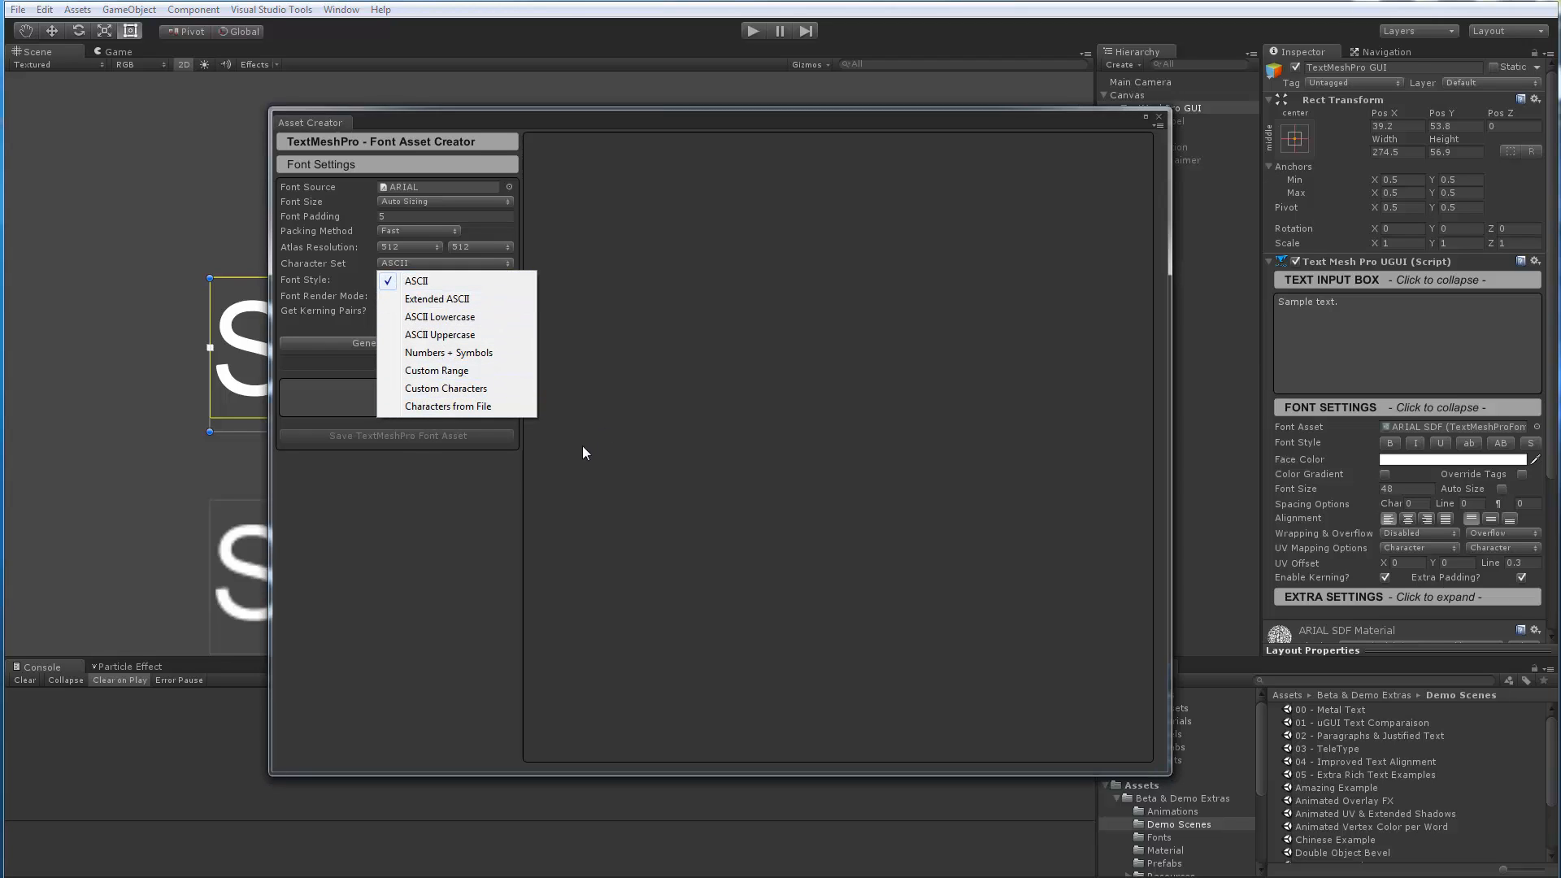
click(437, 505)
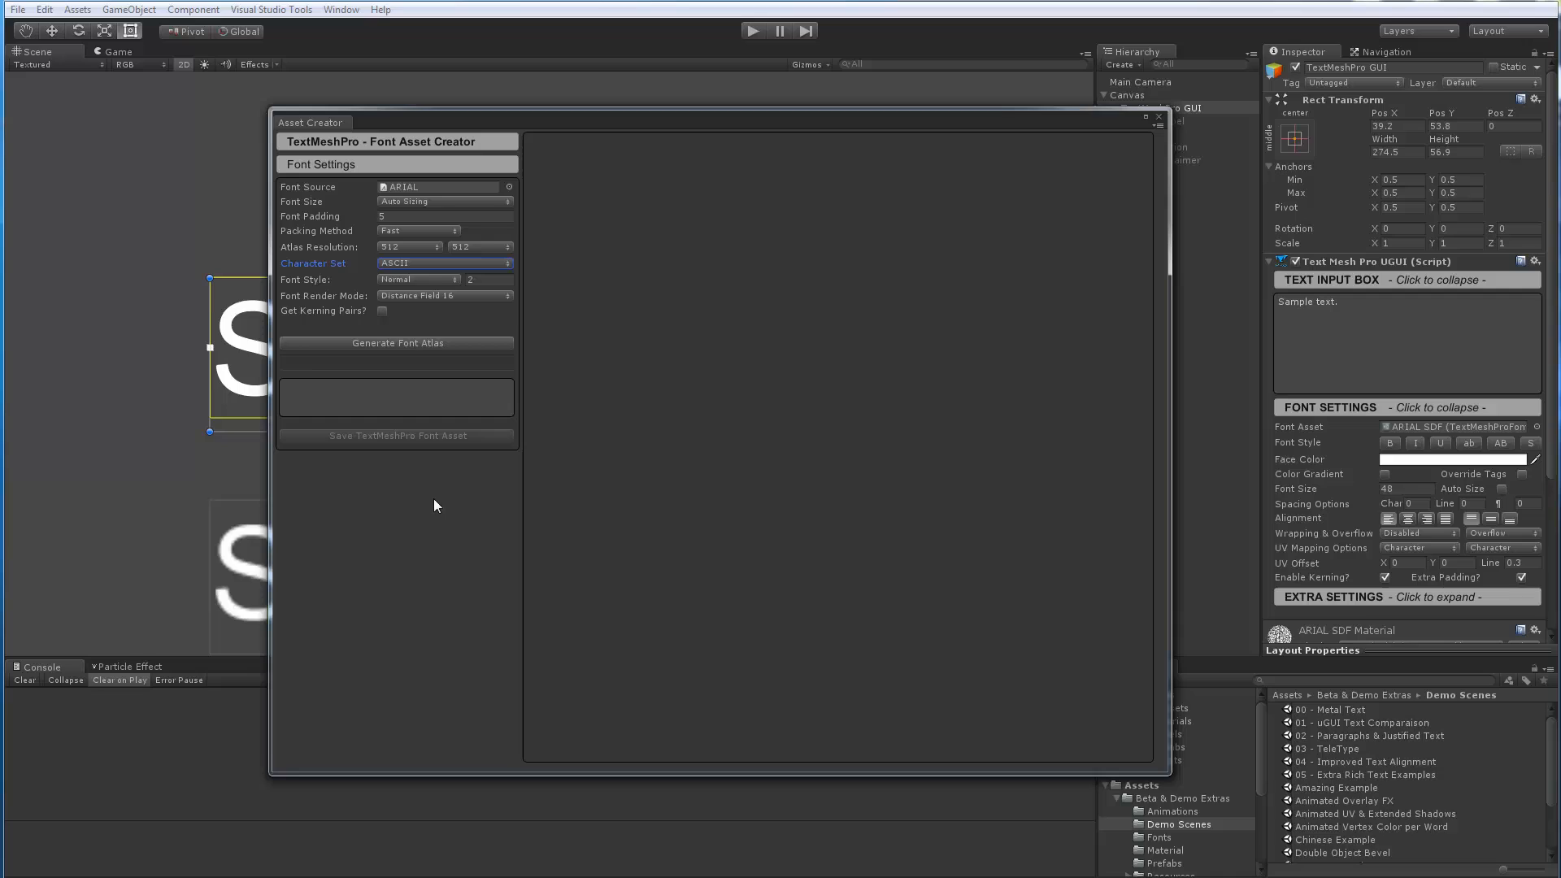
click(330, 346)
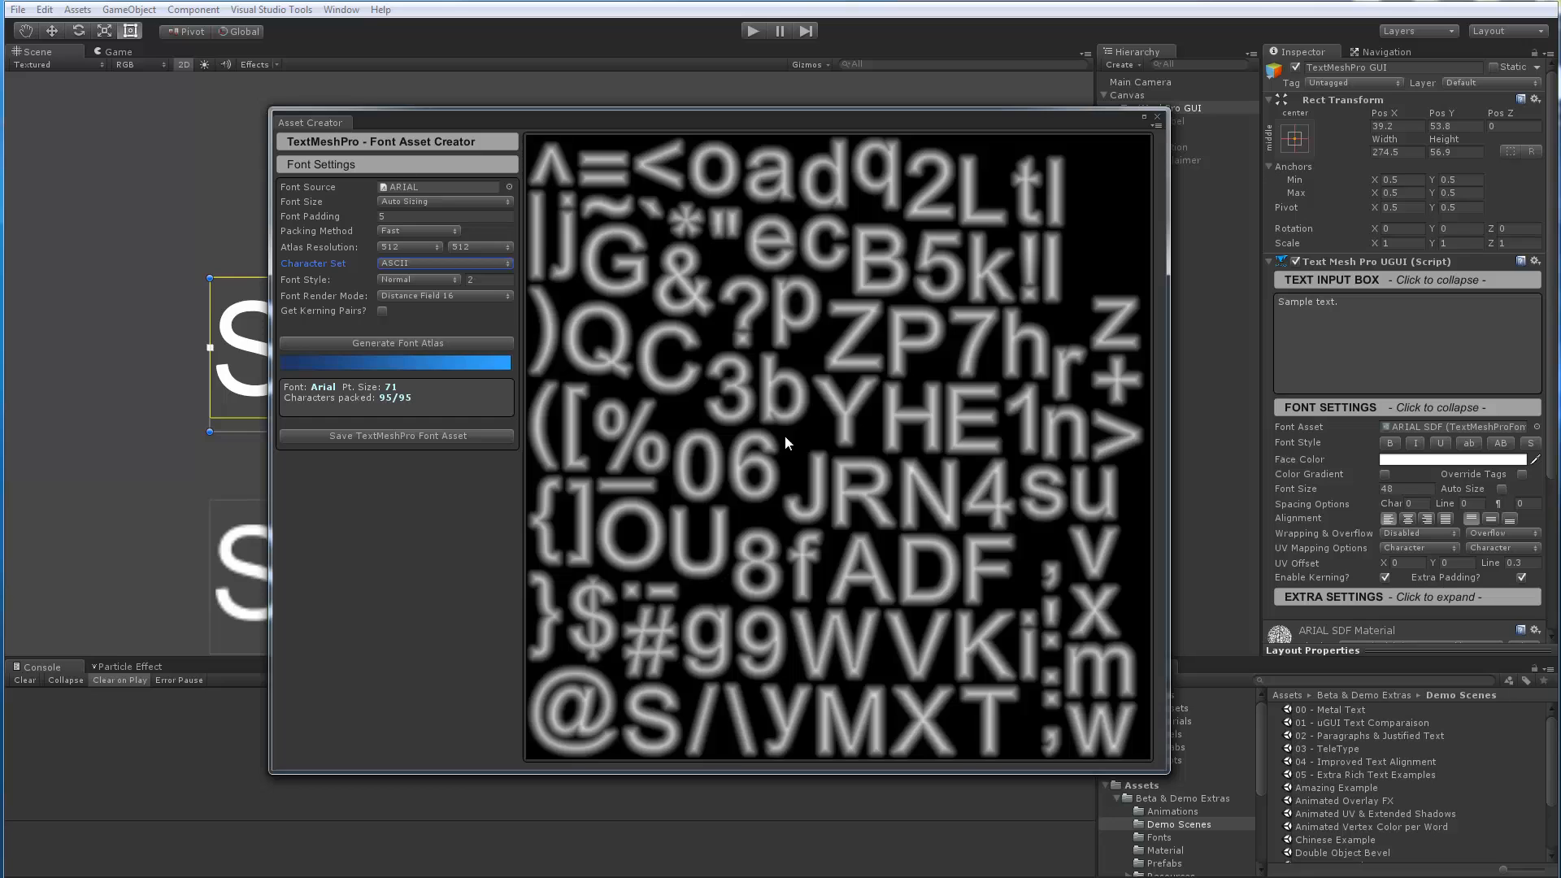
click(1157, 118)
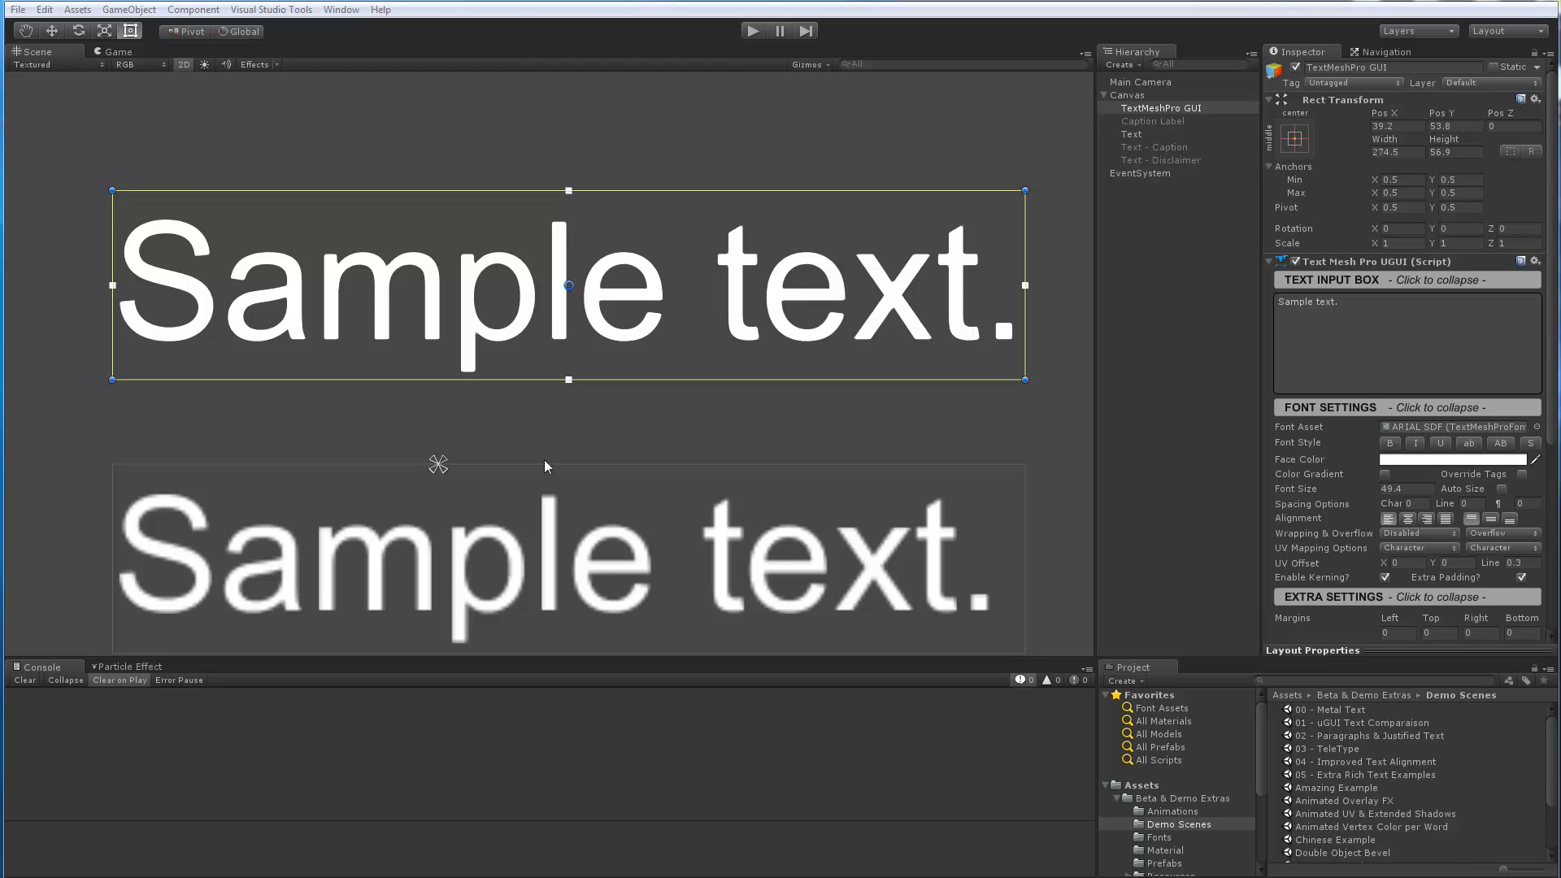
Set the TextMeshPro text's font size to 48.7 so it matches the standard text's size.
click(1382, 489)
text(64)
drag(1440, 502, 1374, 538)
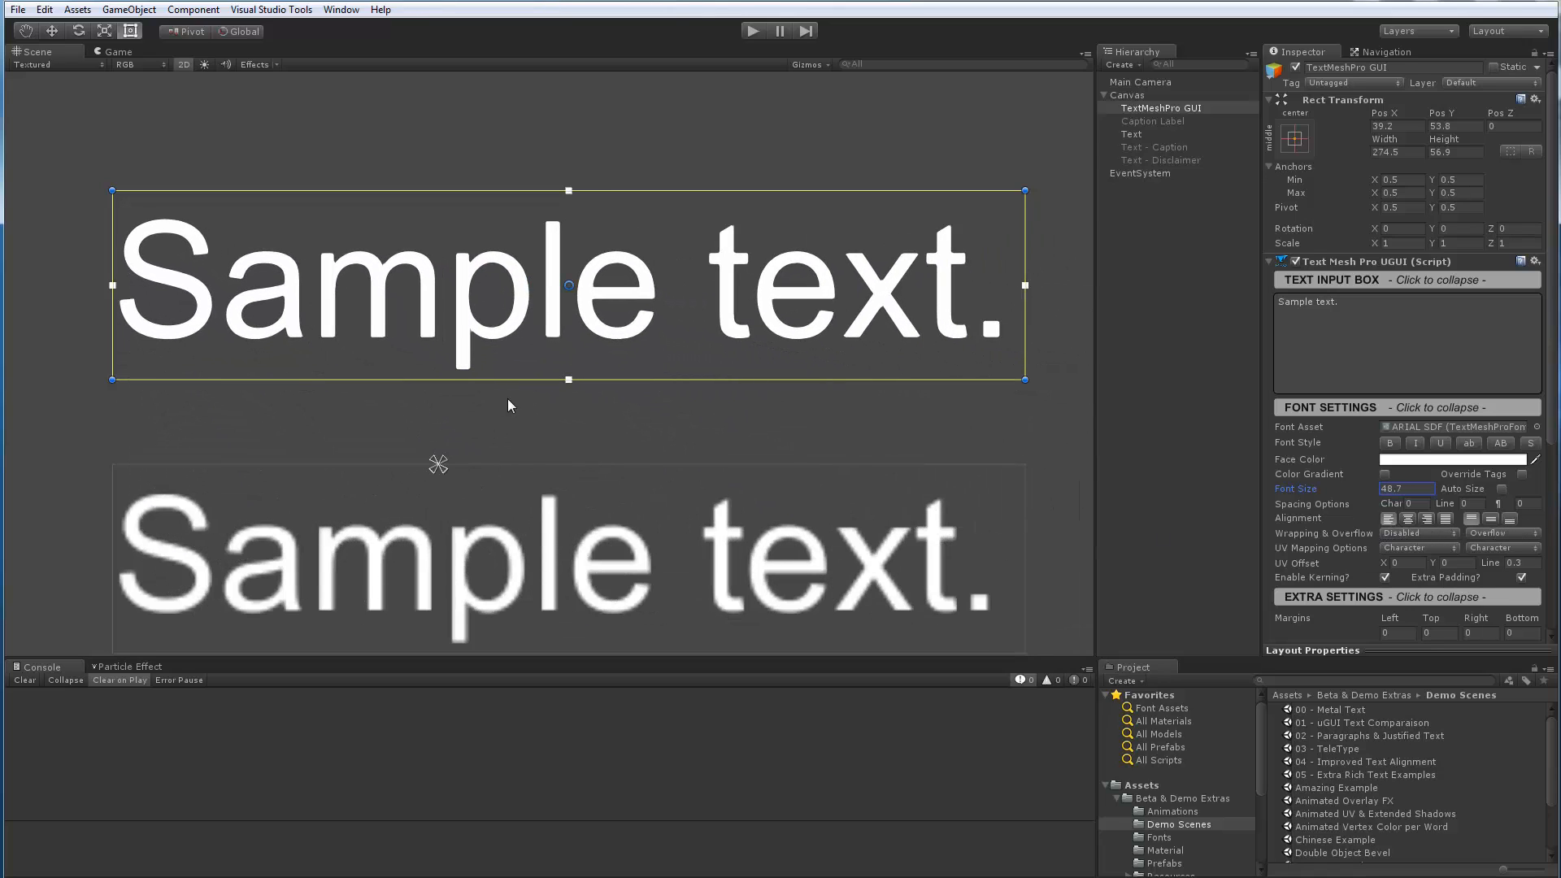
middle_drag(500, 423, 491, 352)
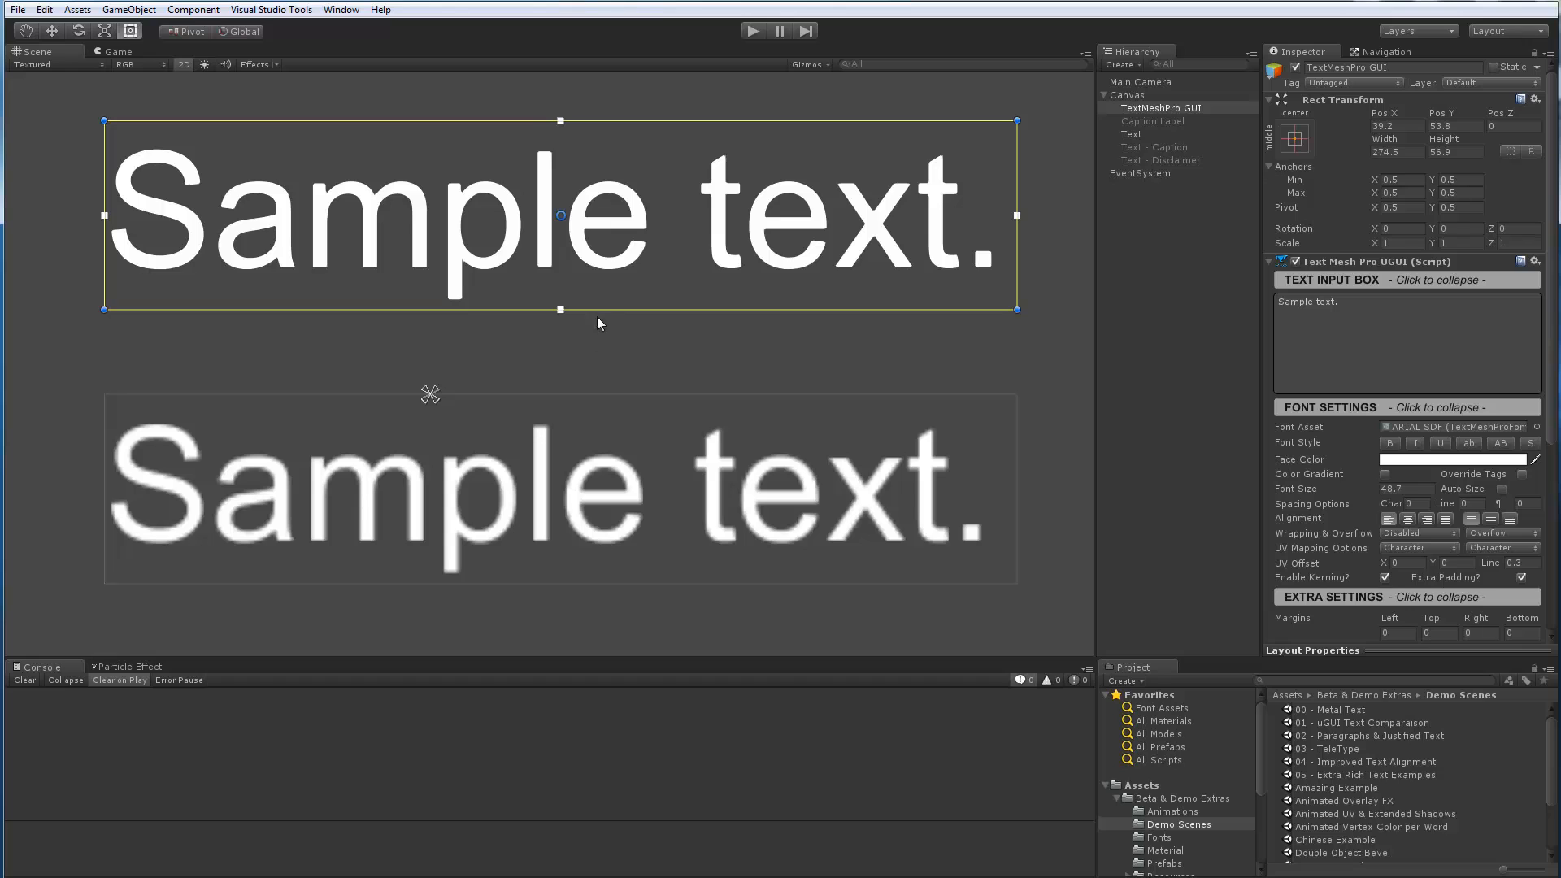
Collapse the Extra Settings, then set the material's face dilate to about 0.319 and its black outline thickness to about 0.152.
scroll(570, 300, up, 5)
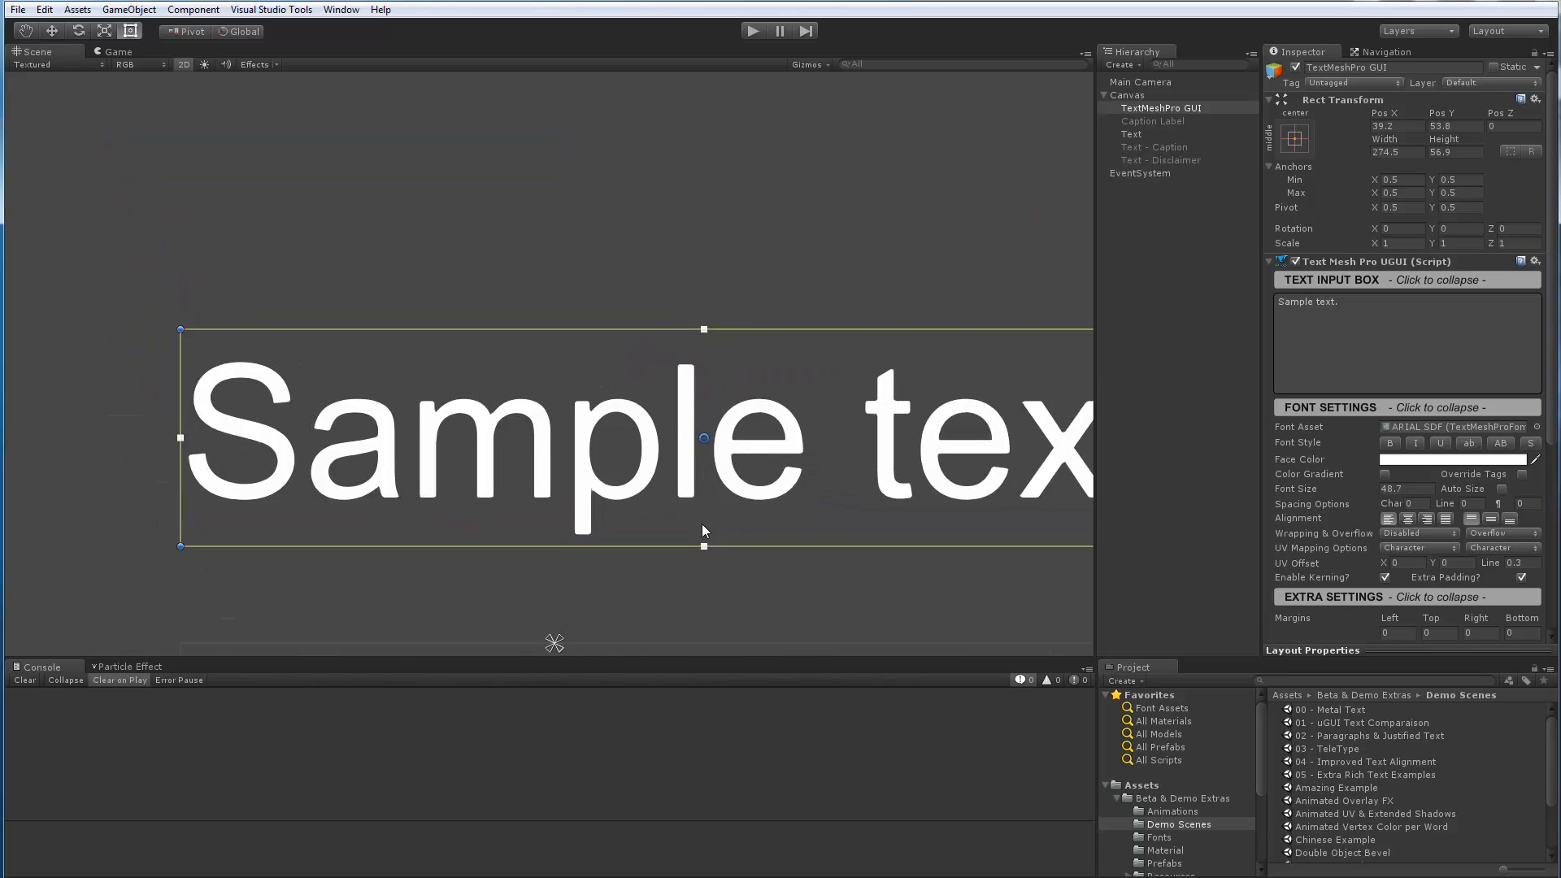
scroll(599, 446, up, 4)
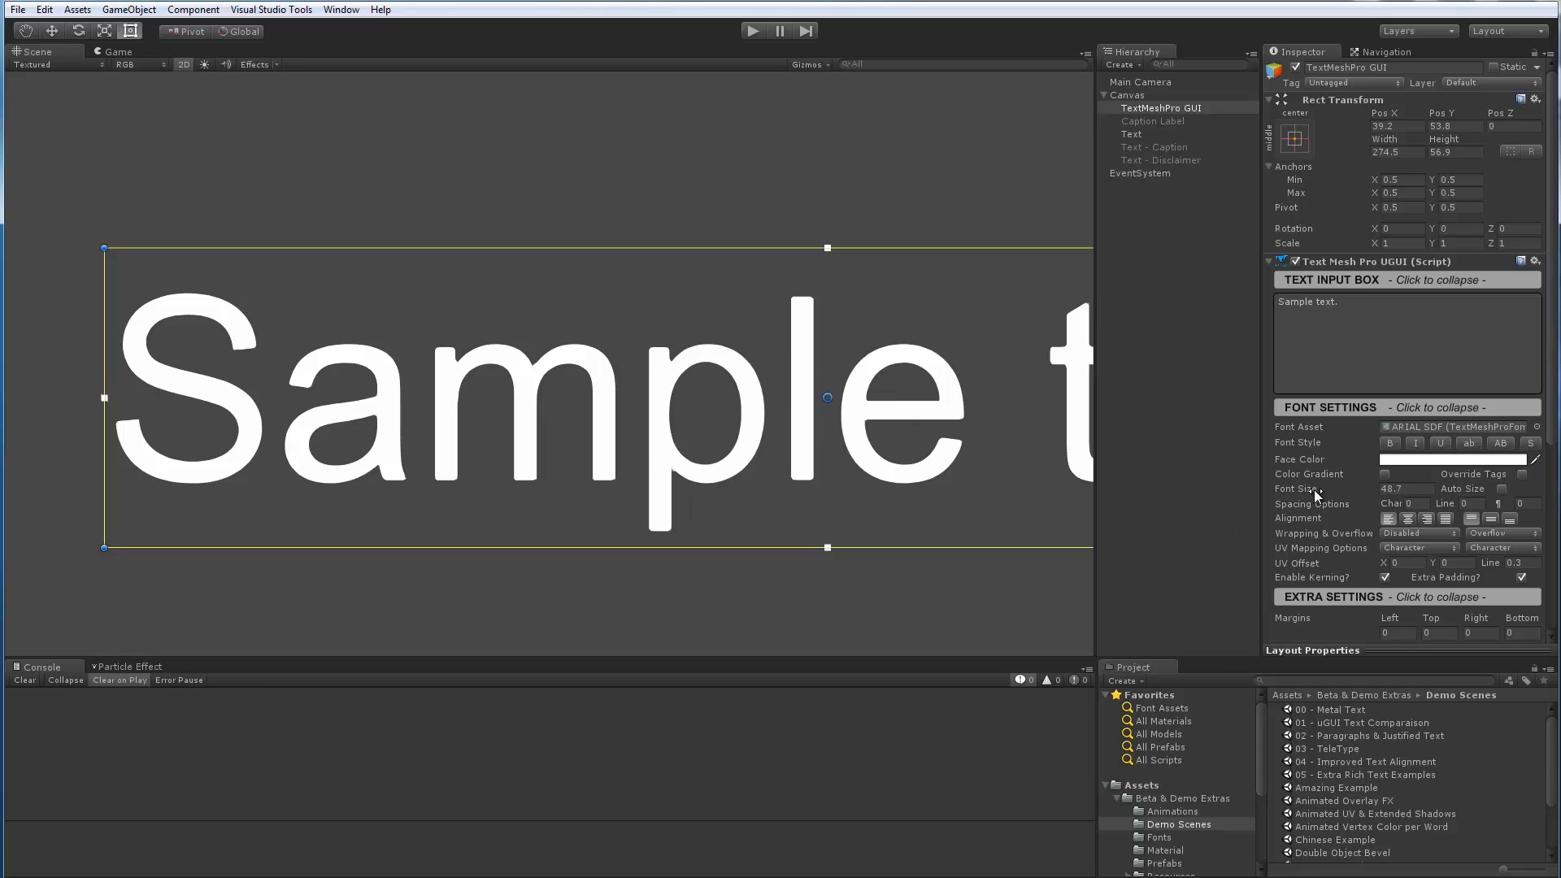
scroll(1315, 489, down, 6)
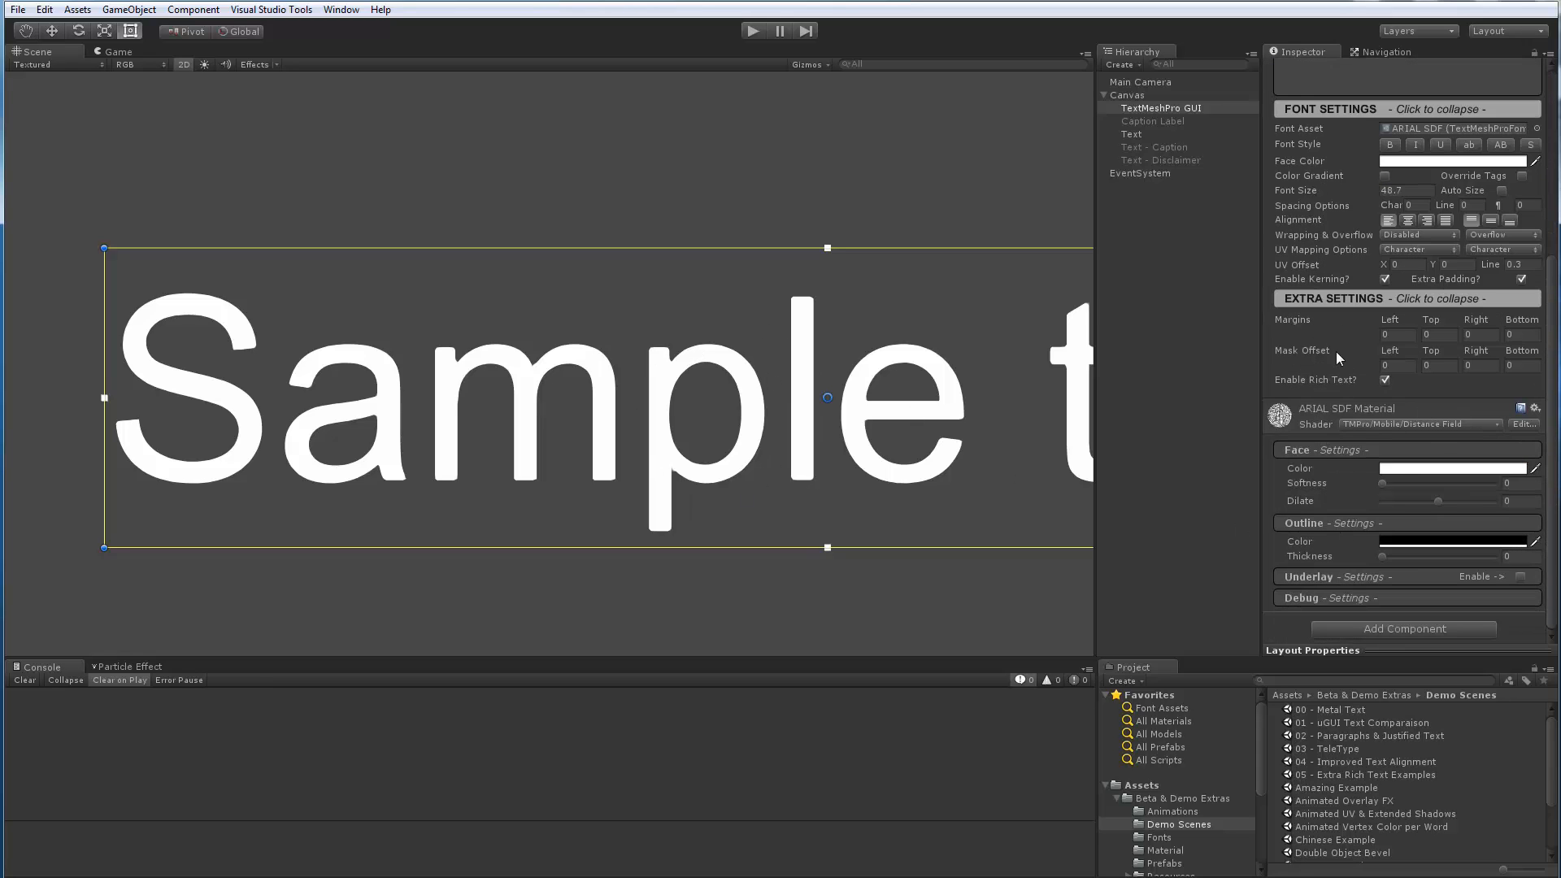
click(1327, 299)
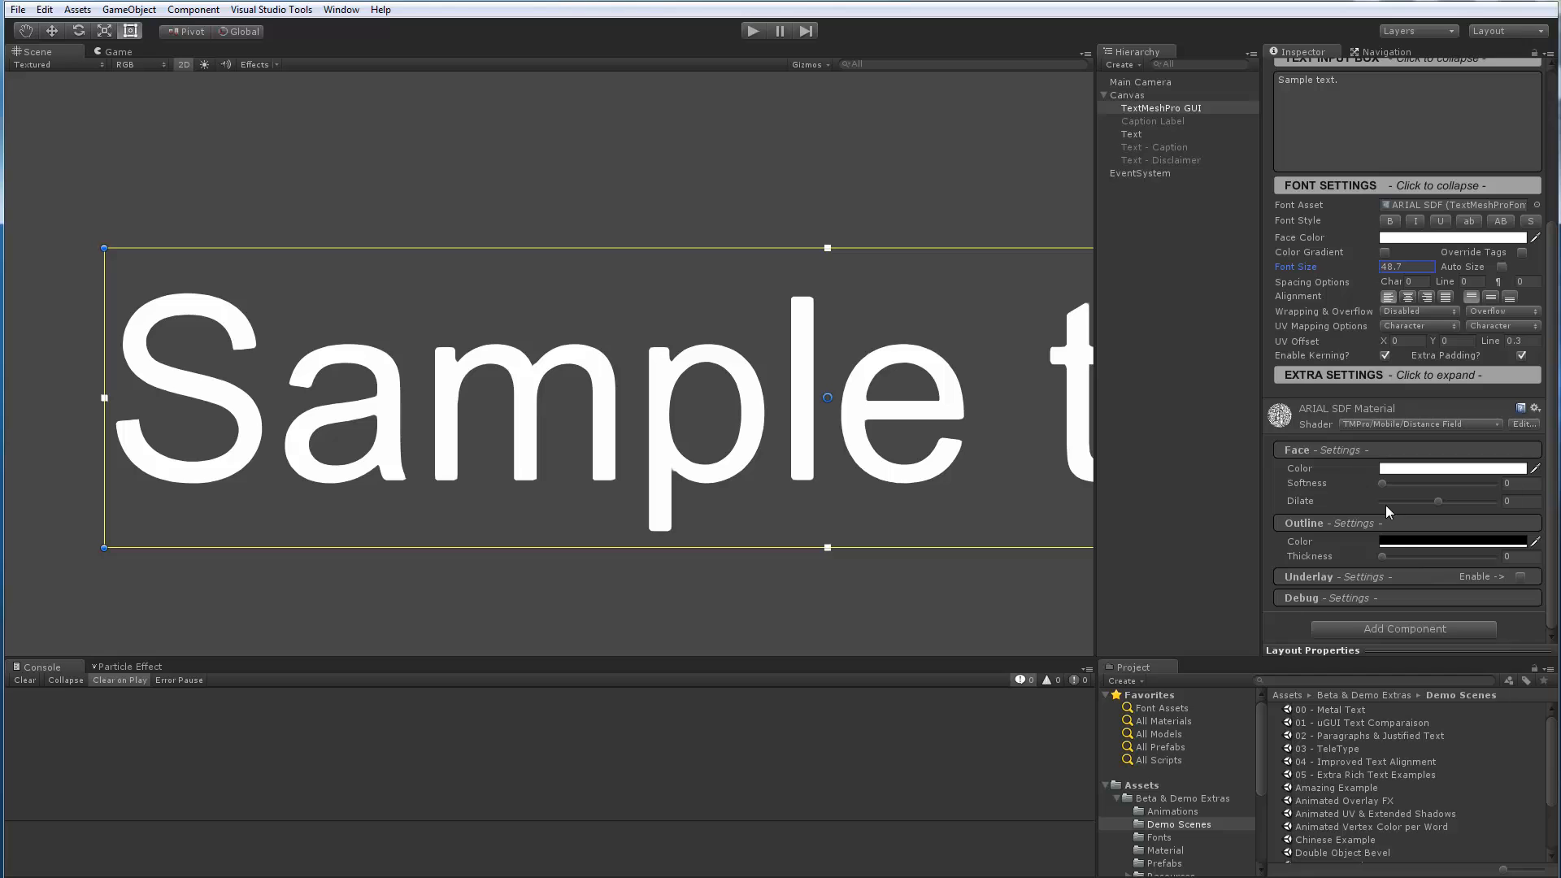
mouse_move(1440, 499)
mouse_down()
mouse_move(1475, 506)
mouse_move(1442, 506)
mouse_move(1457, 509)
mouse_up()
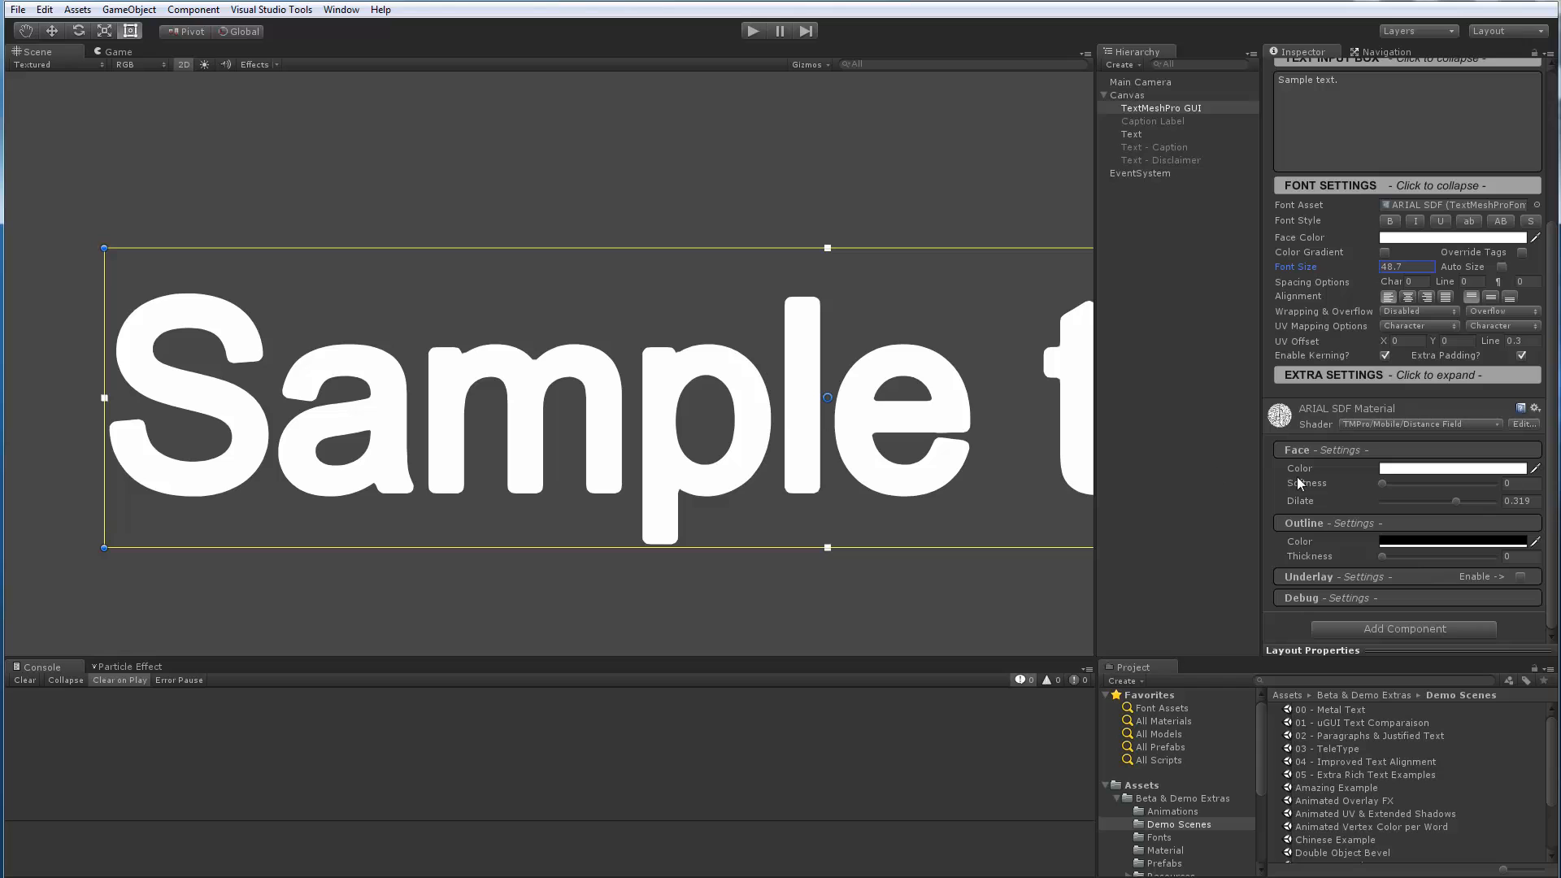
mouse_move(1381, 557)
mouse_down()
mouse_move(1416, 563)
mouse_move(1397, 558)
mouse_up()
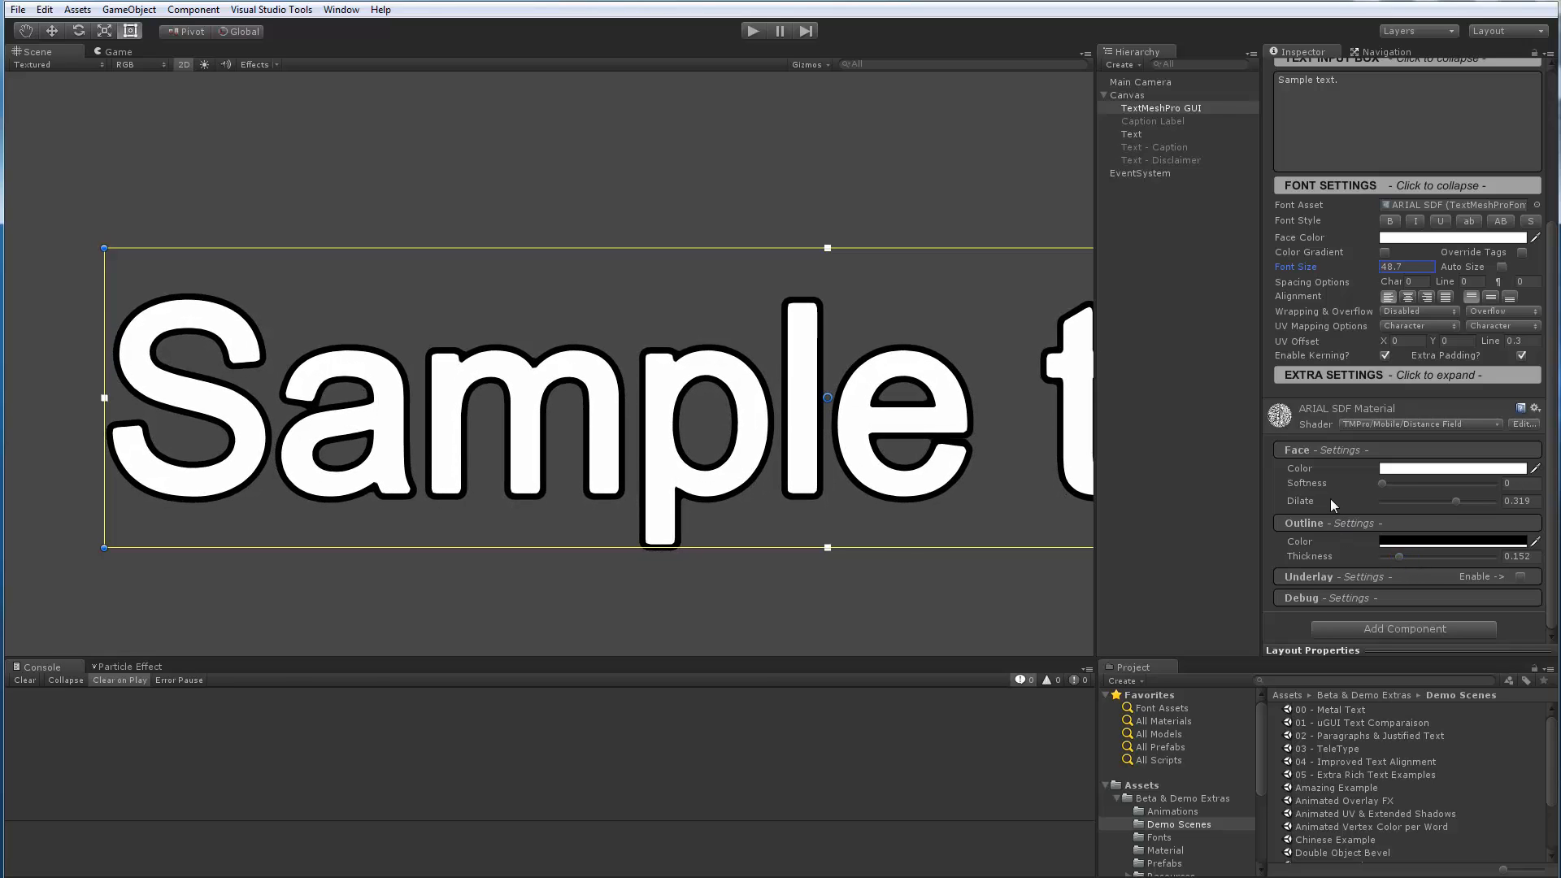
Enable the material's underlay with OffsetX about 0.768 and OffsetY about -0.71.
click(1330, 579)
scroll(1320, 501, down, 3)
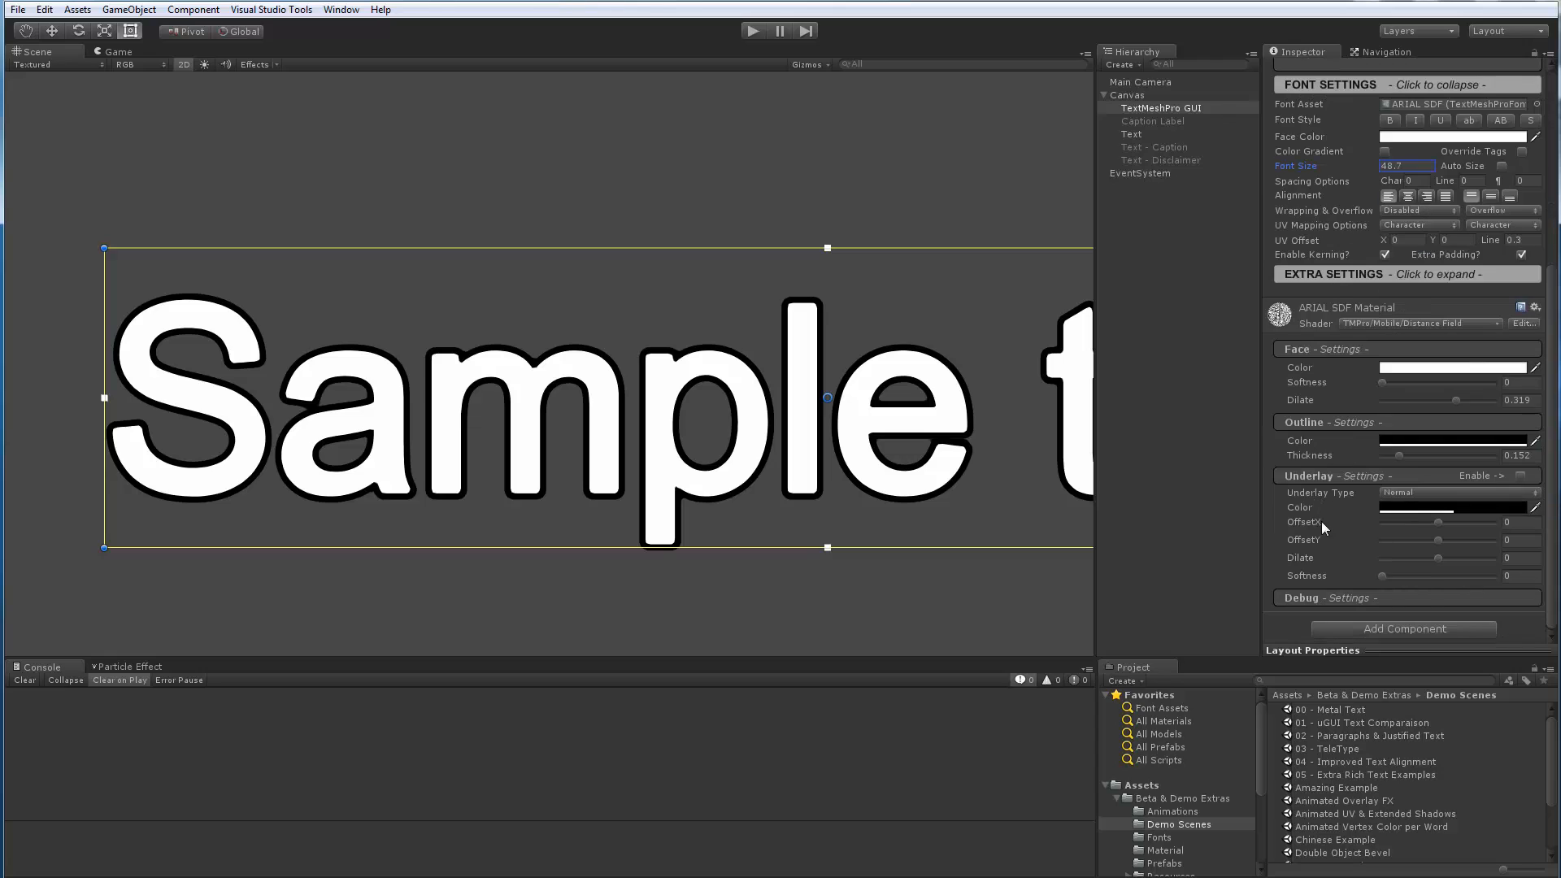
click(1520, 477)
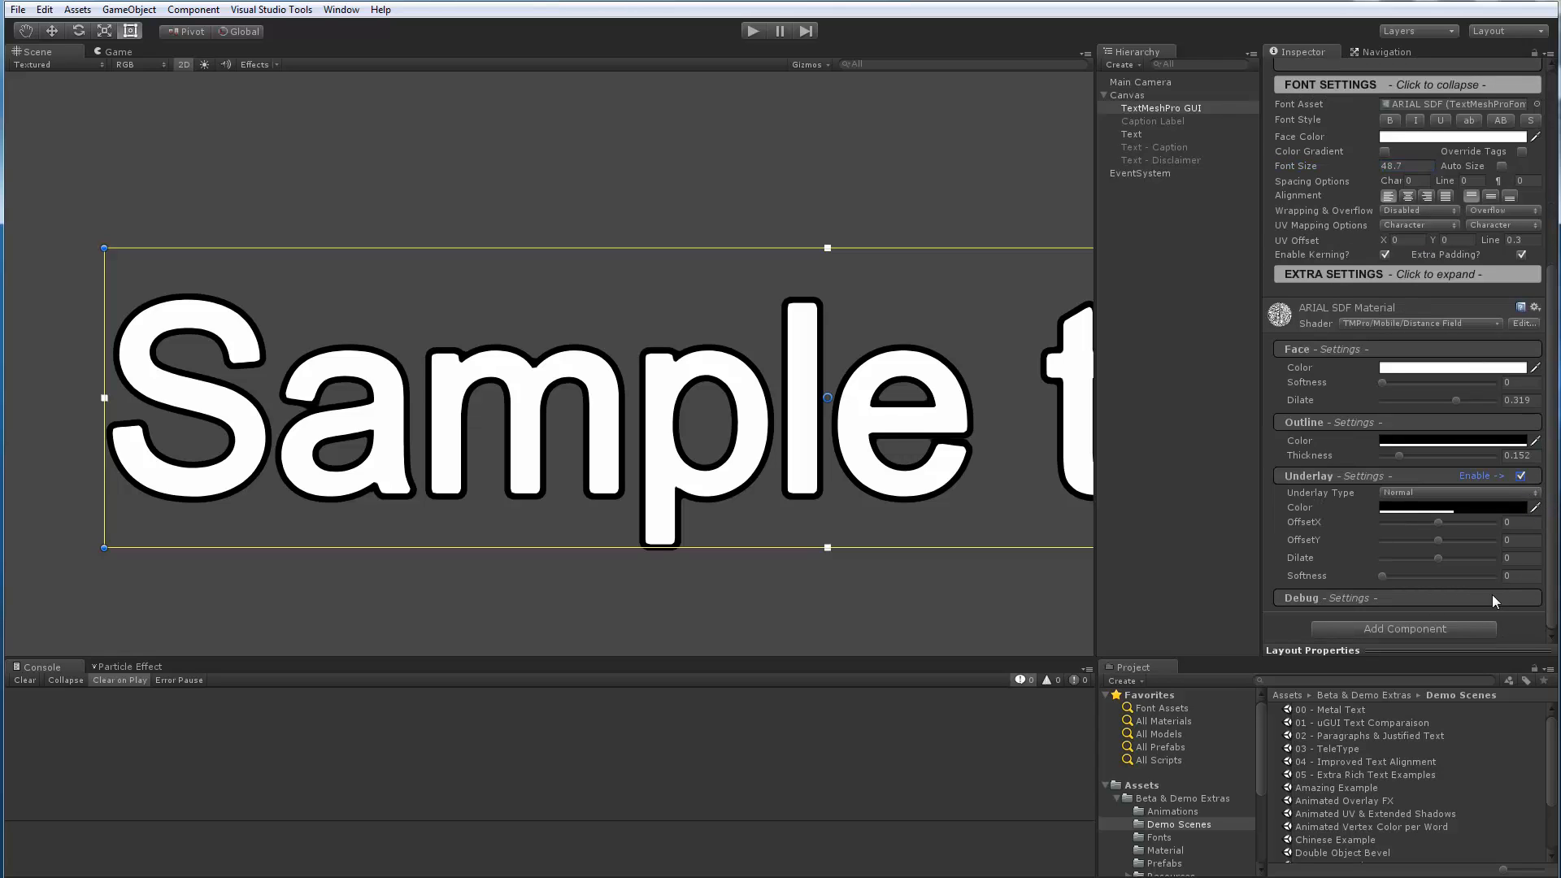
drag(1437, 521, 1397, 540)
Adjust the opacity of the black underlay color and set the underlay softness to about 0.478.
click(1433, 510)
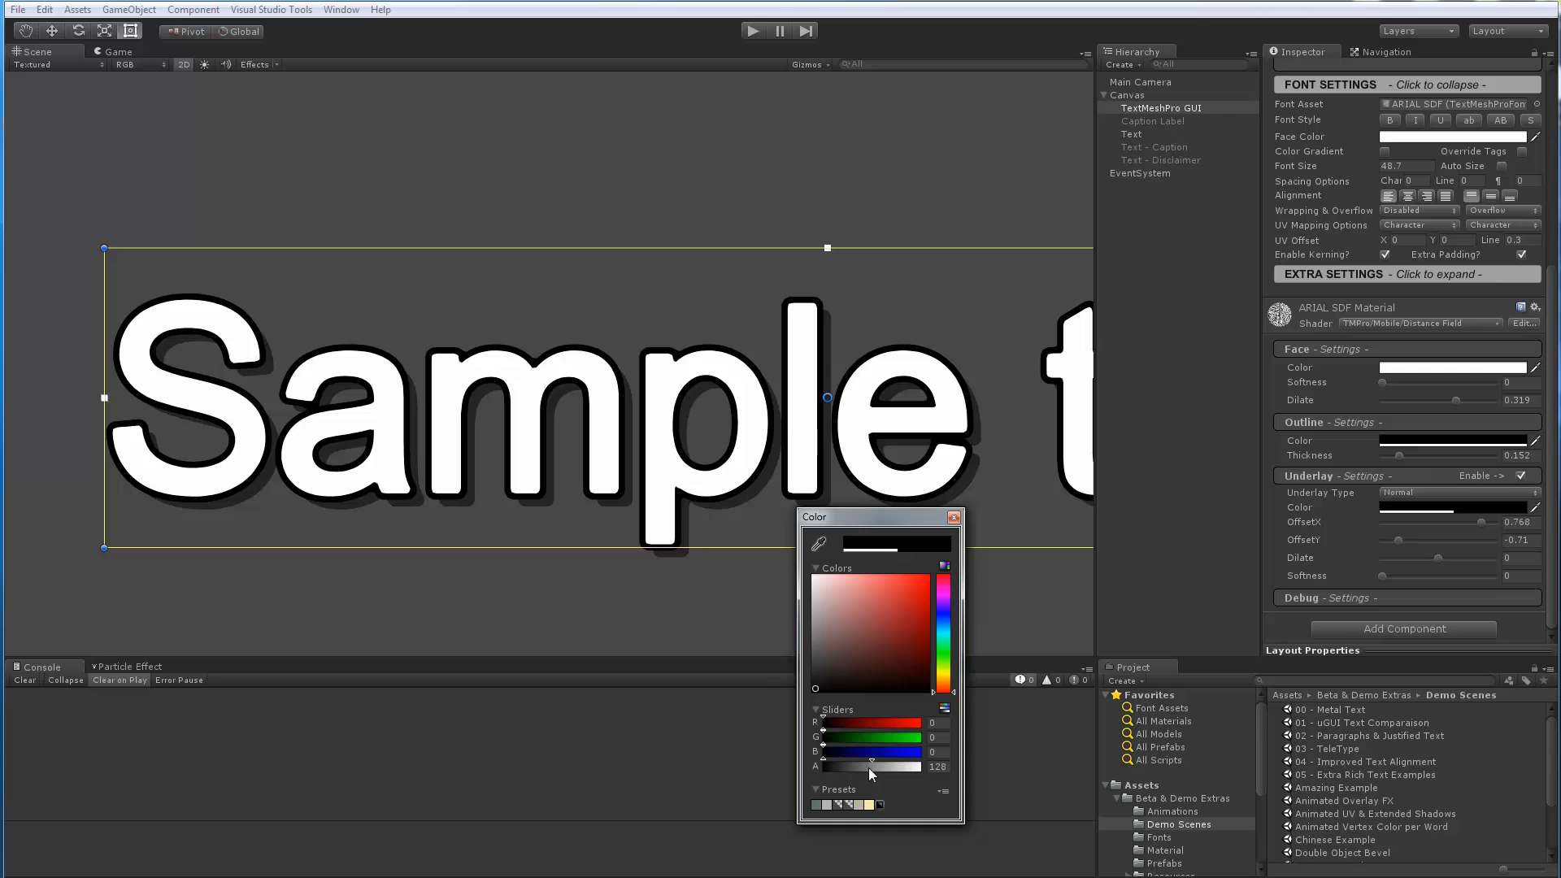
mouse_move(857, 767)
mouse_down()
mouse_move(842, 767)
mouse_move(901, 763)
mouse_move(832, 761)
mouse_move(870, 761)
mouse_up()
click(953, 517)
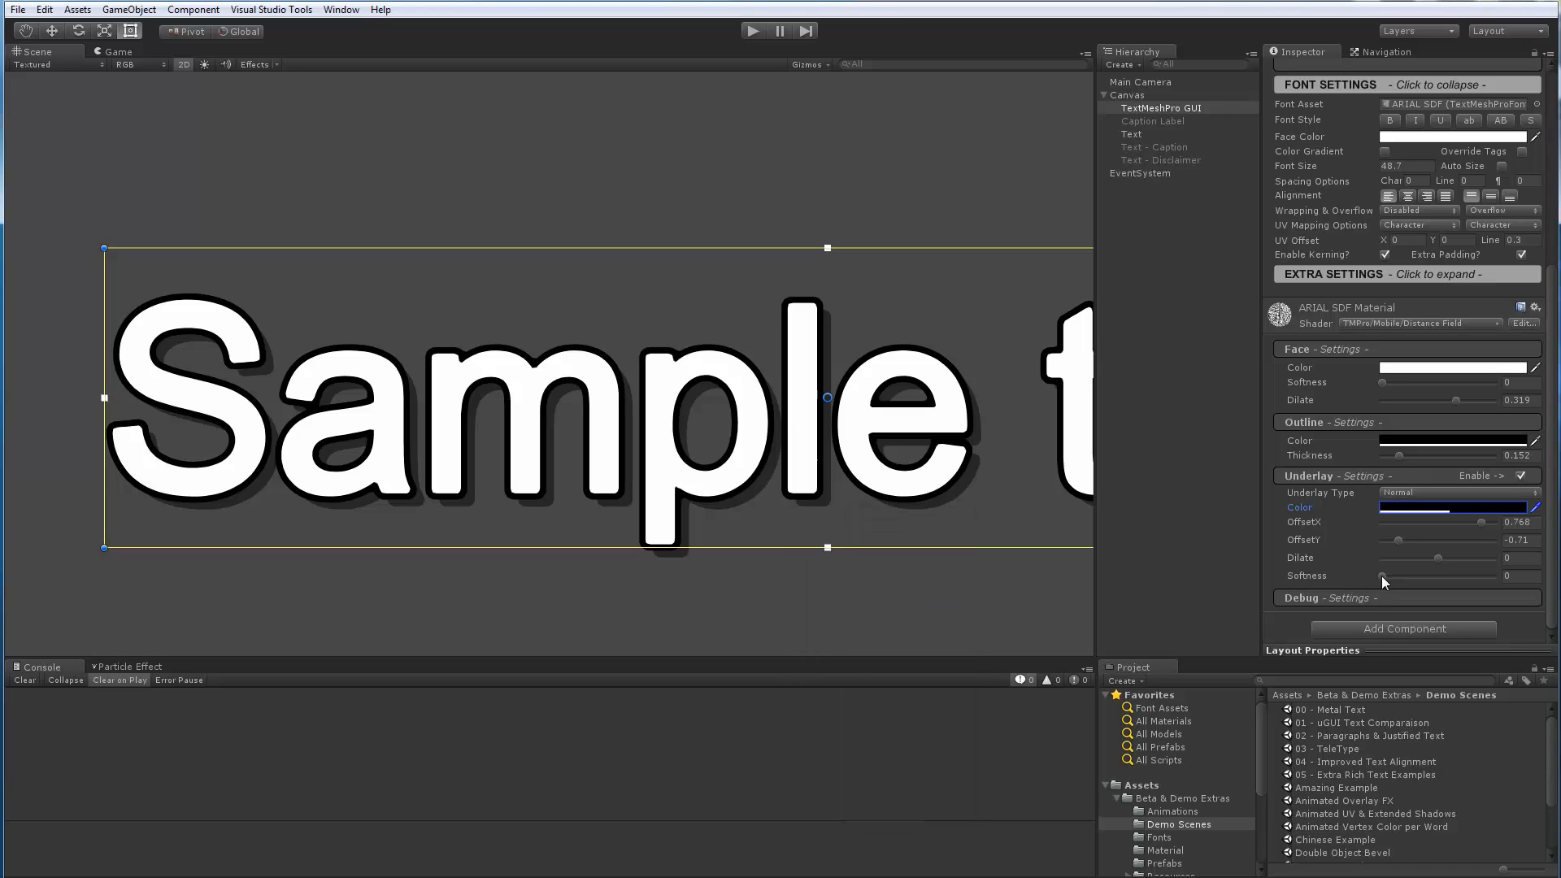
drag(1382, 575, 1436, 579)
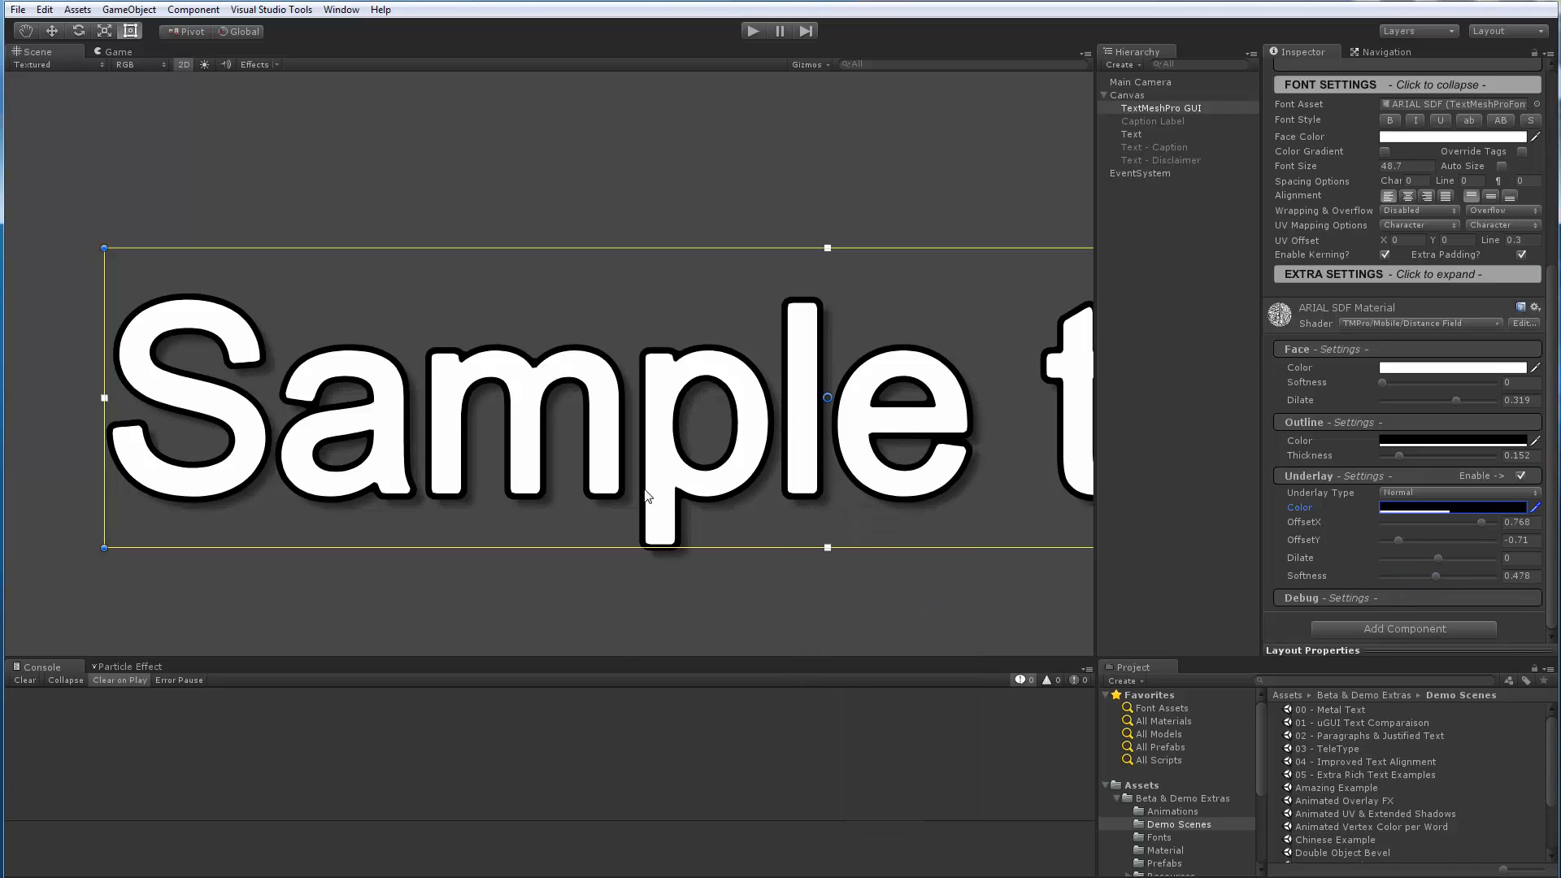
middle_drag(616, 503, 614, 461)
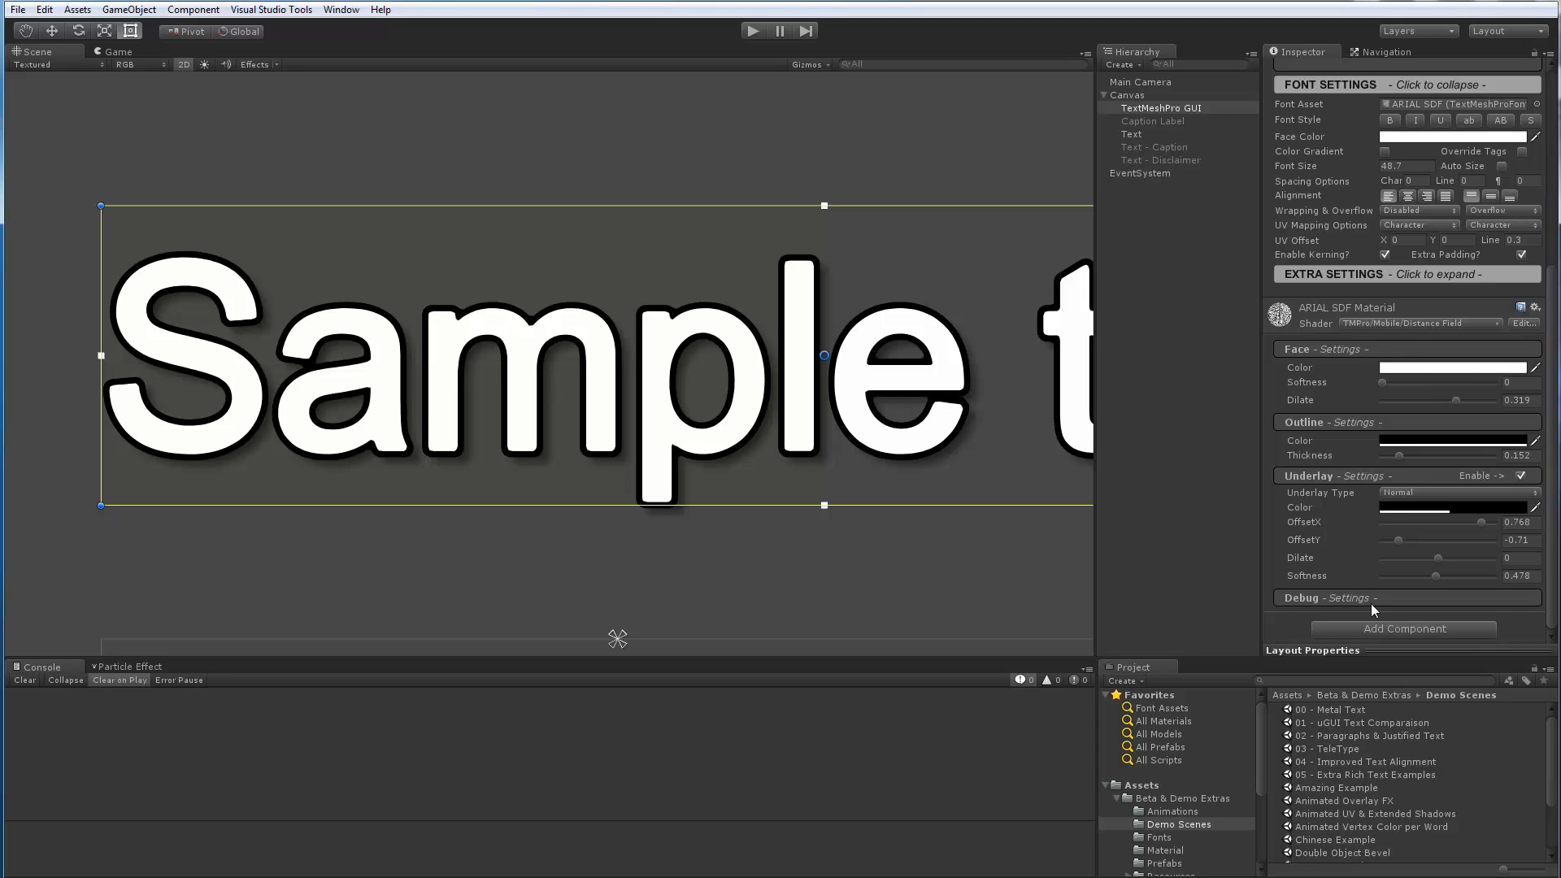
Reset the ARIAL SDF material, undo the reset to restore the styled look, and reset the material again.
right_click(1283, 304)
click(1322, 475)
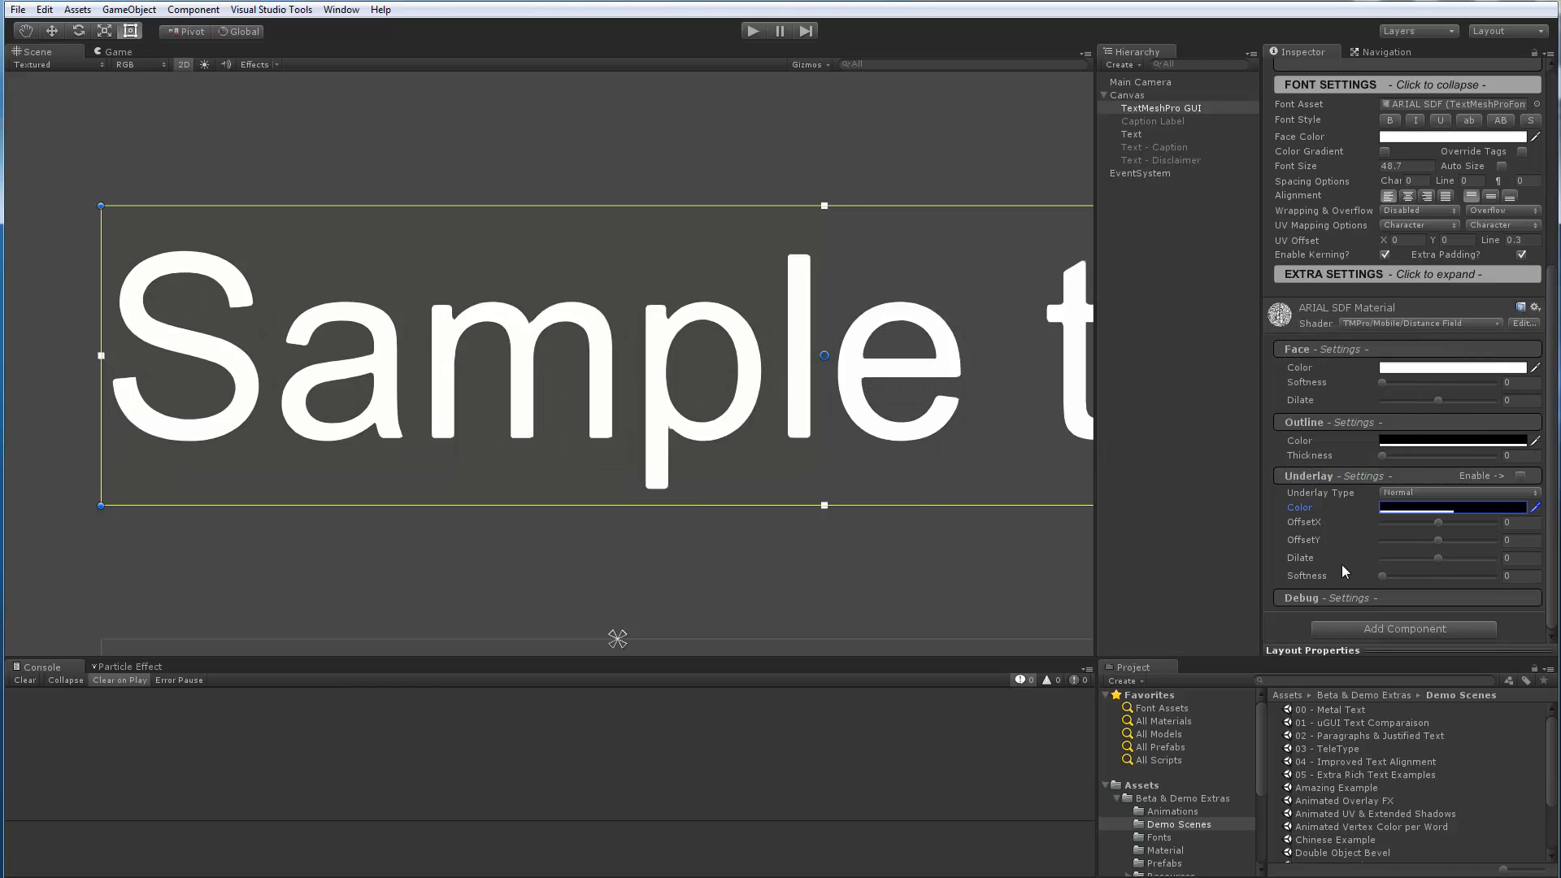
key(ctrl+z)
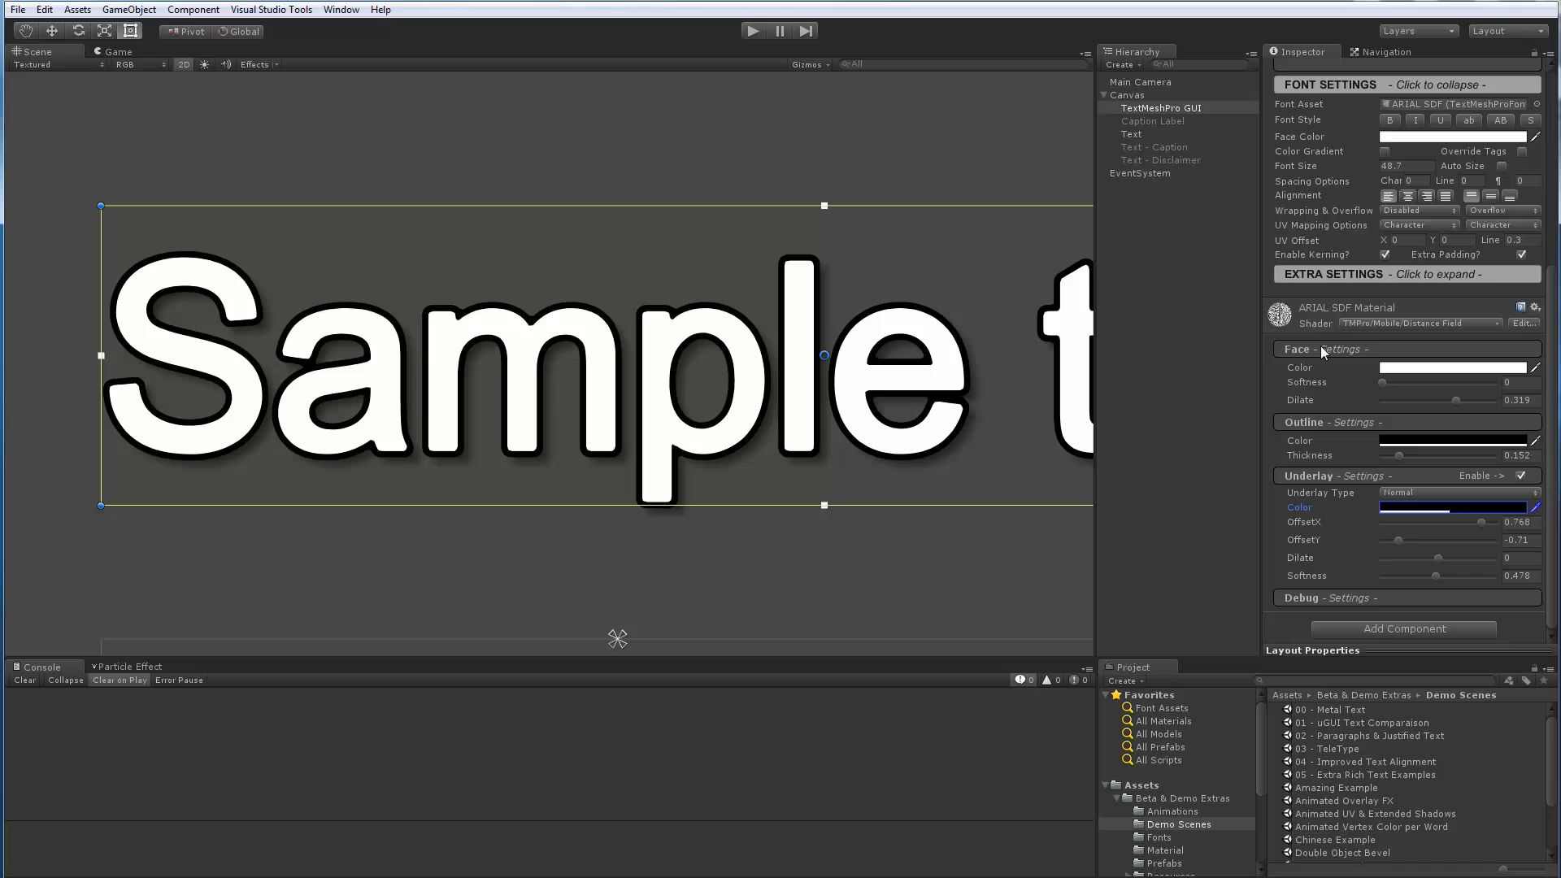
right_click(1280, 323)
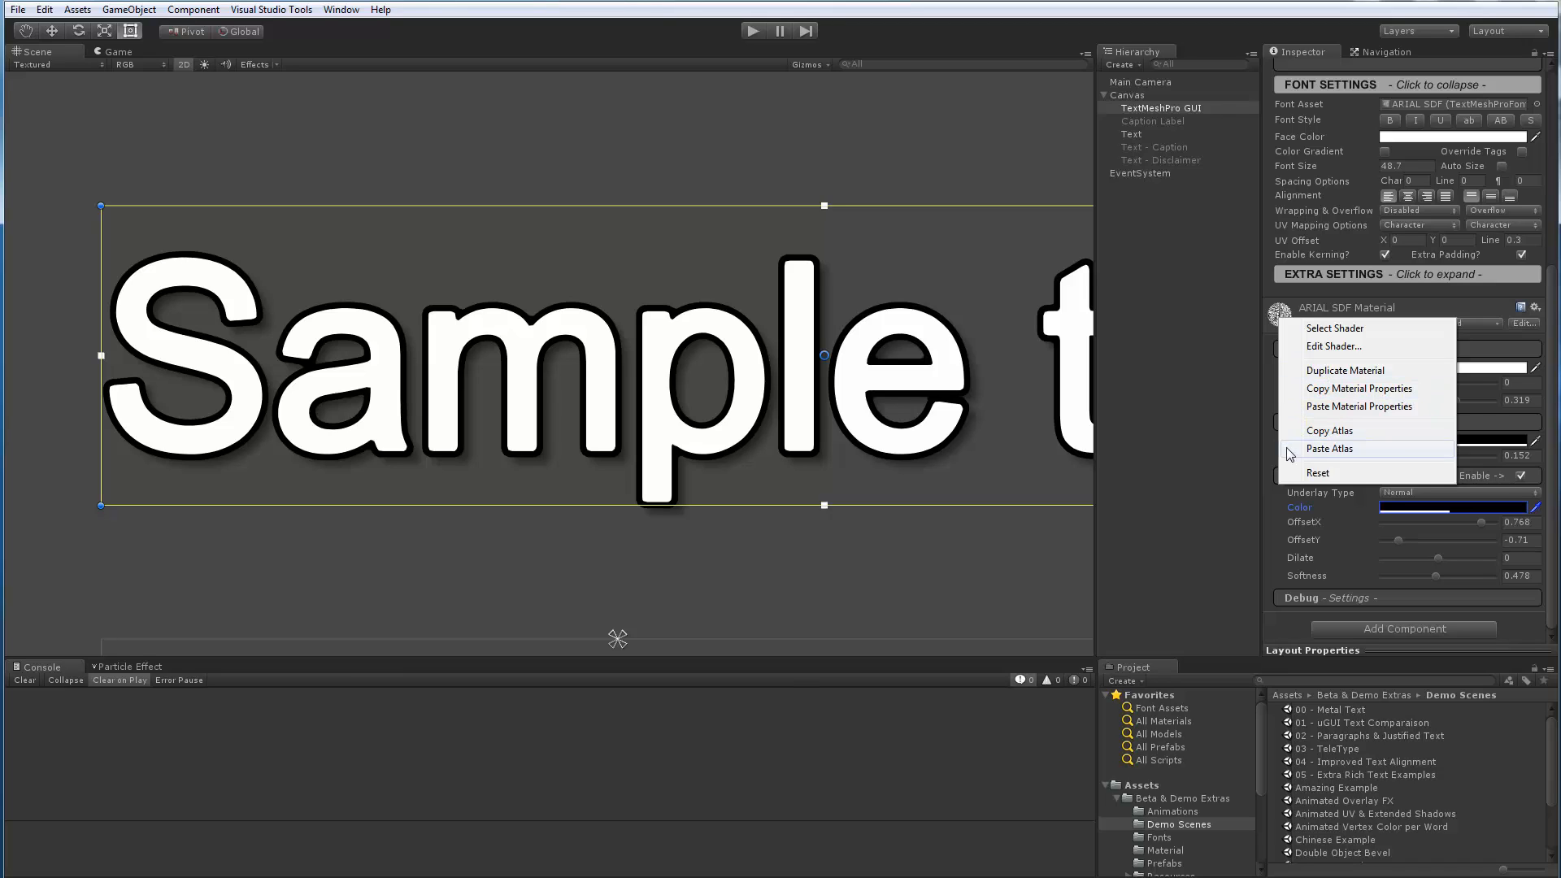
click(1317, 473)
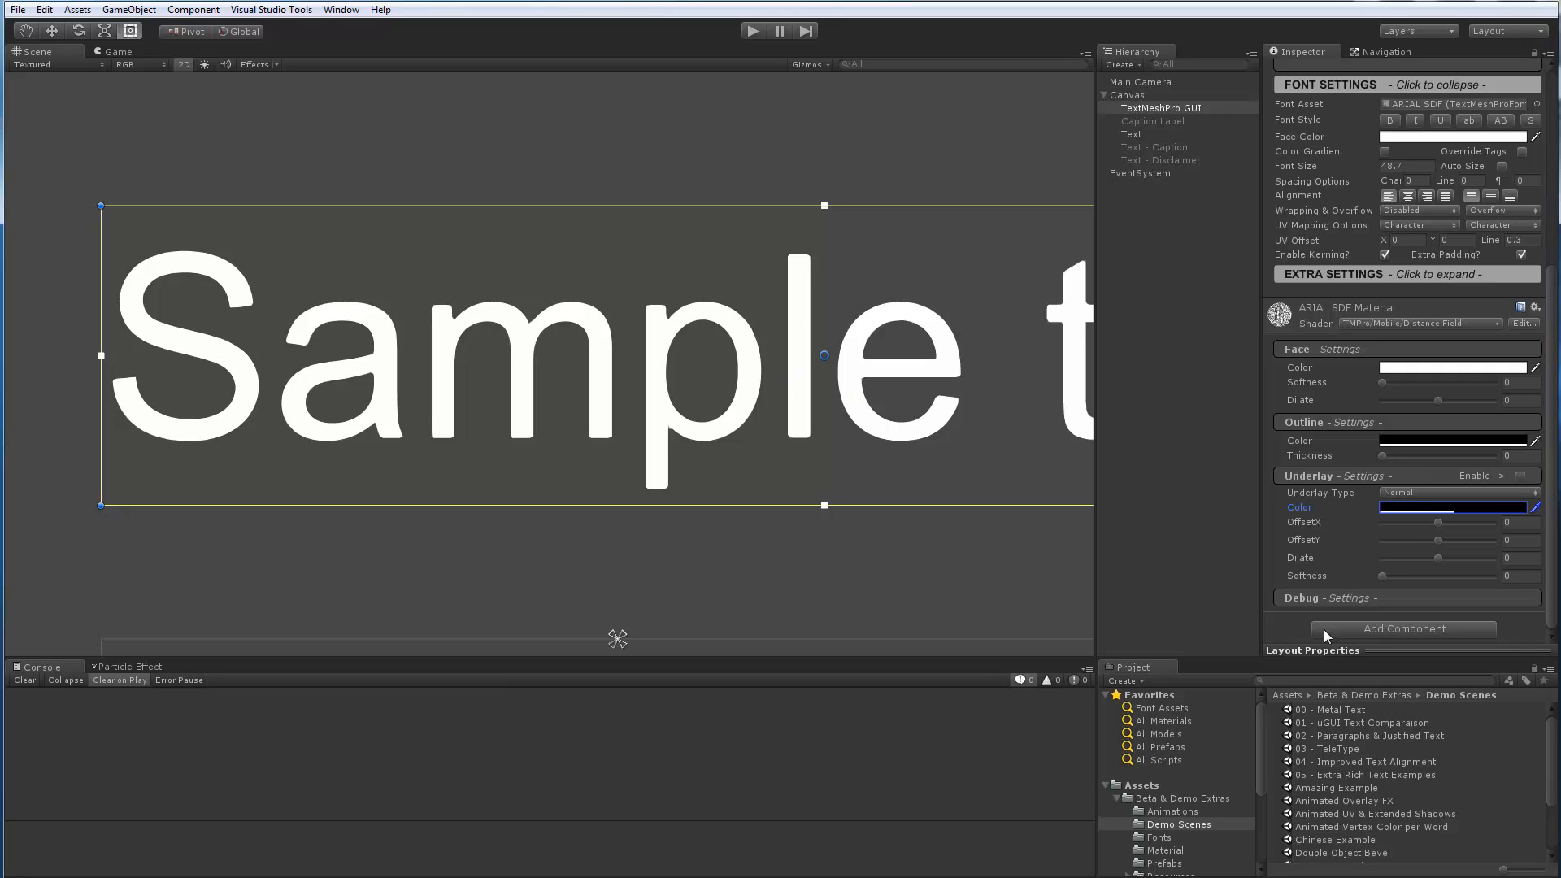
List the project's font assets and apply the ARIAL SDF - Outline material to the text, followed by ARIAL SDF - Drop Shadow.
click(1150, 707)
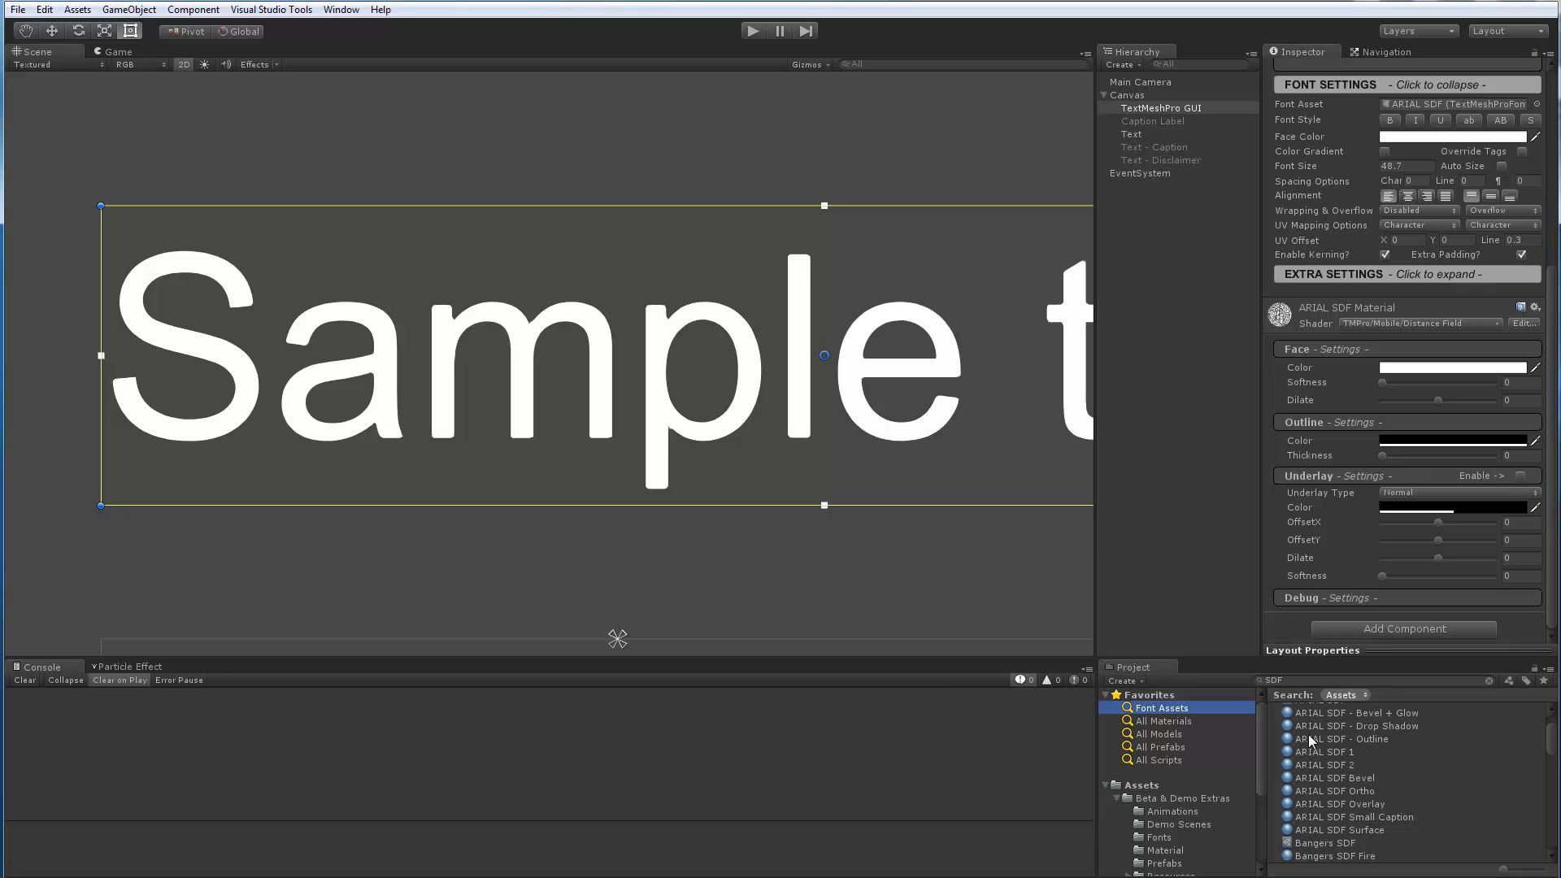
drag(1311, 740, 731, 398)
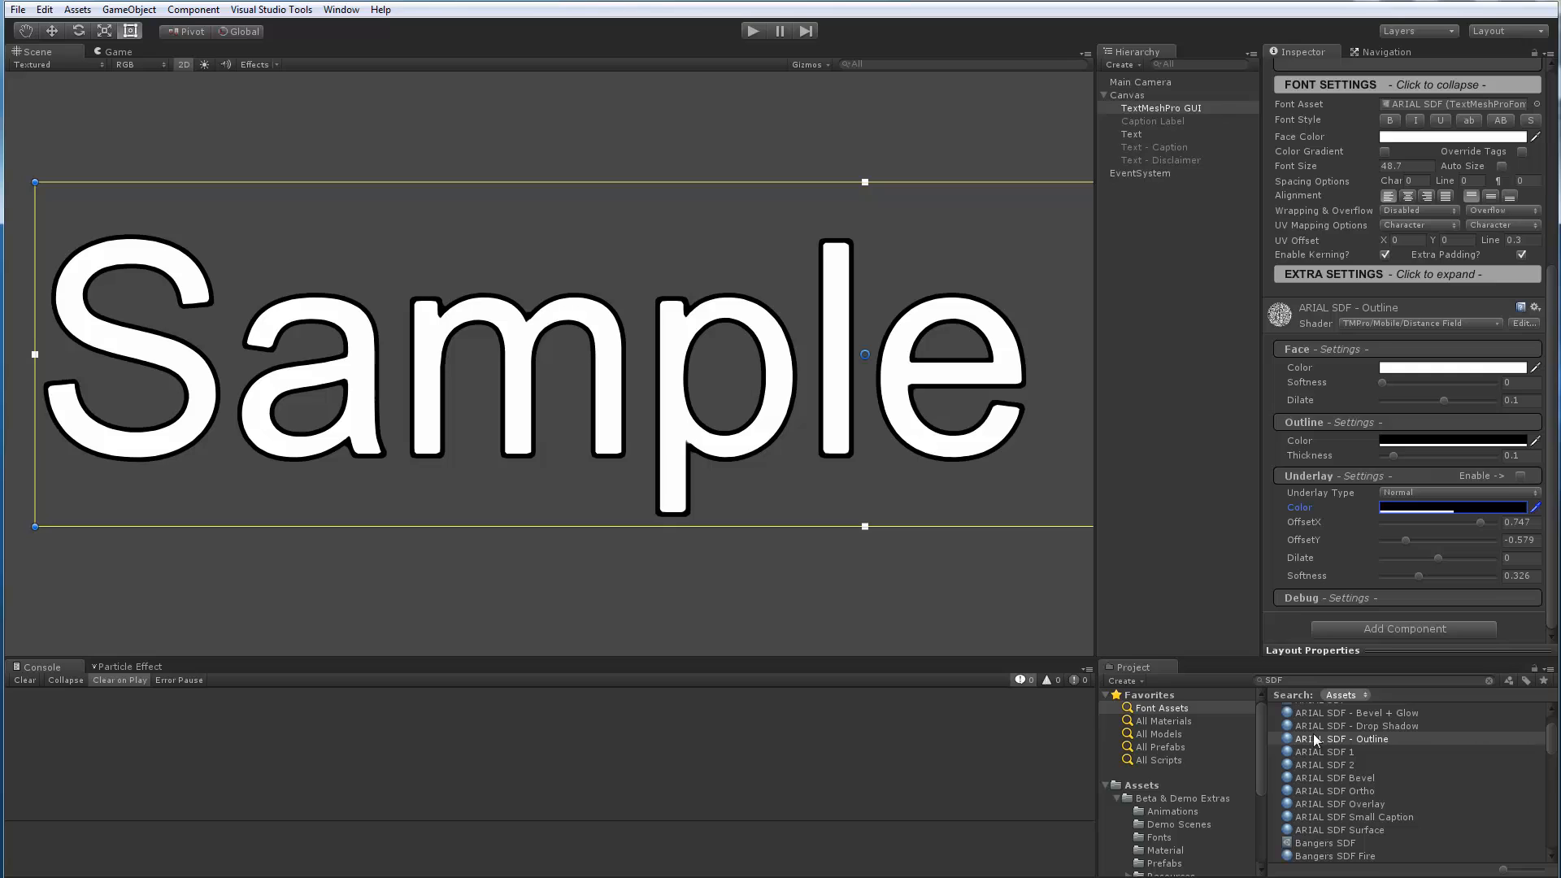
drag(1334, 728, 688, 403)
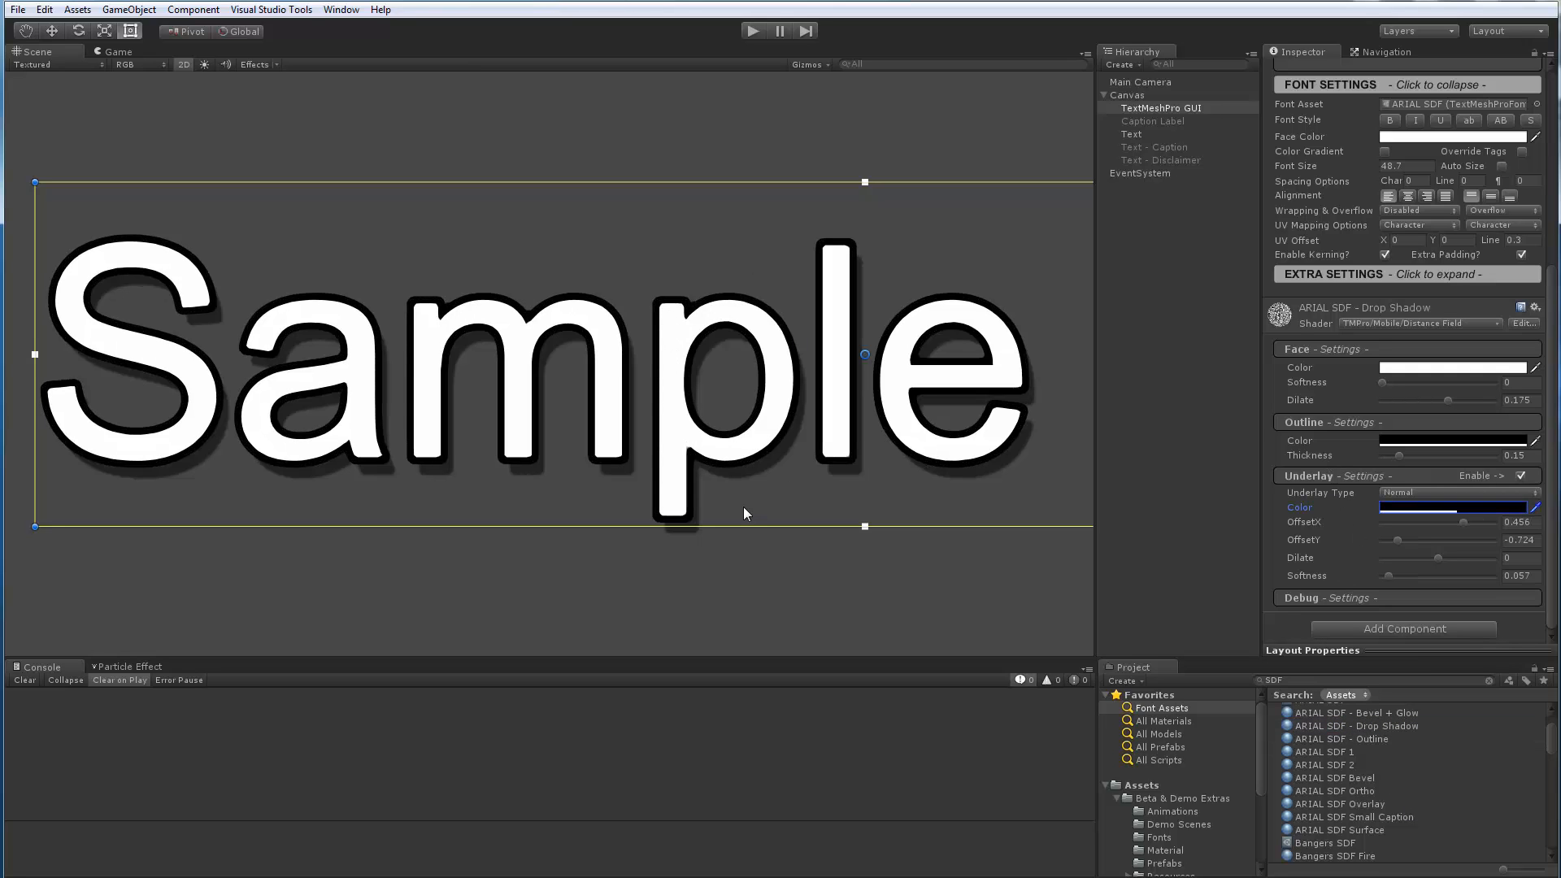
Change the sample text's font asset to IMPACT SDF.
scroll(1539, 183, up, 3)
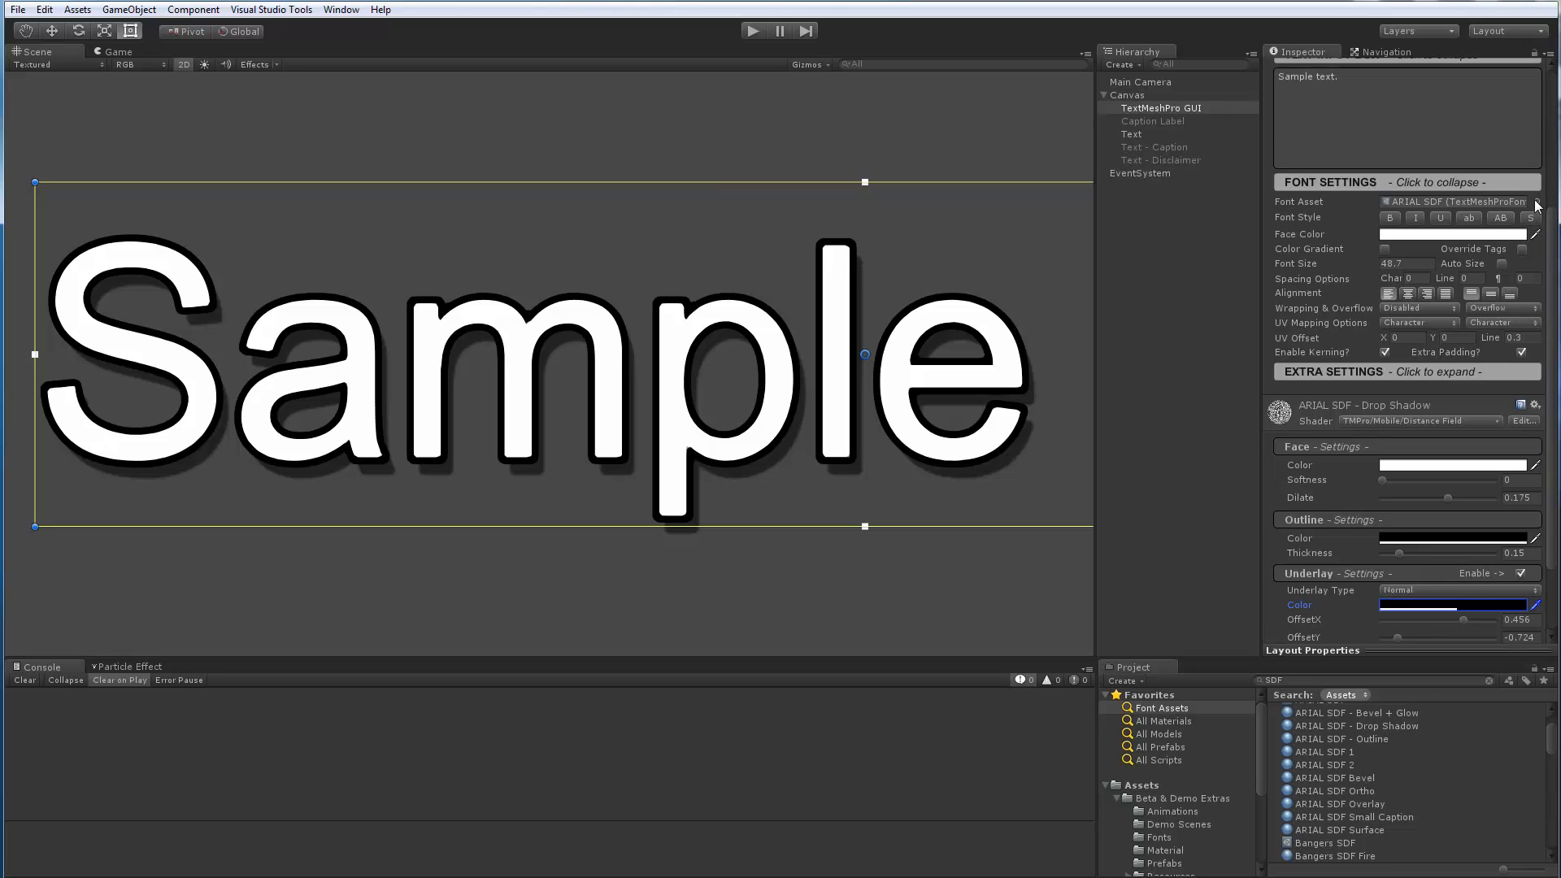
click(1536, 202)
click(774, 350)
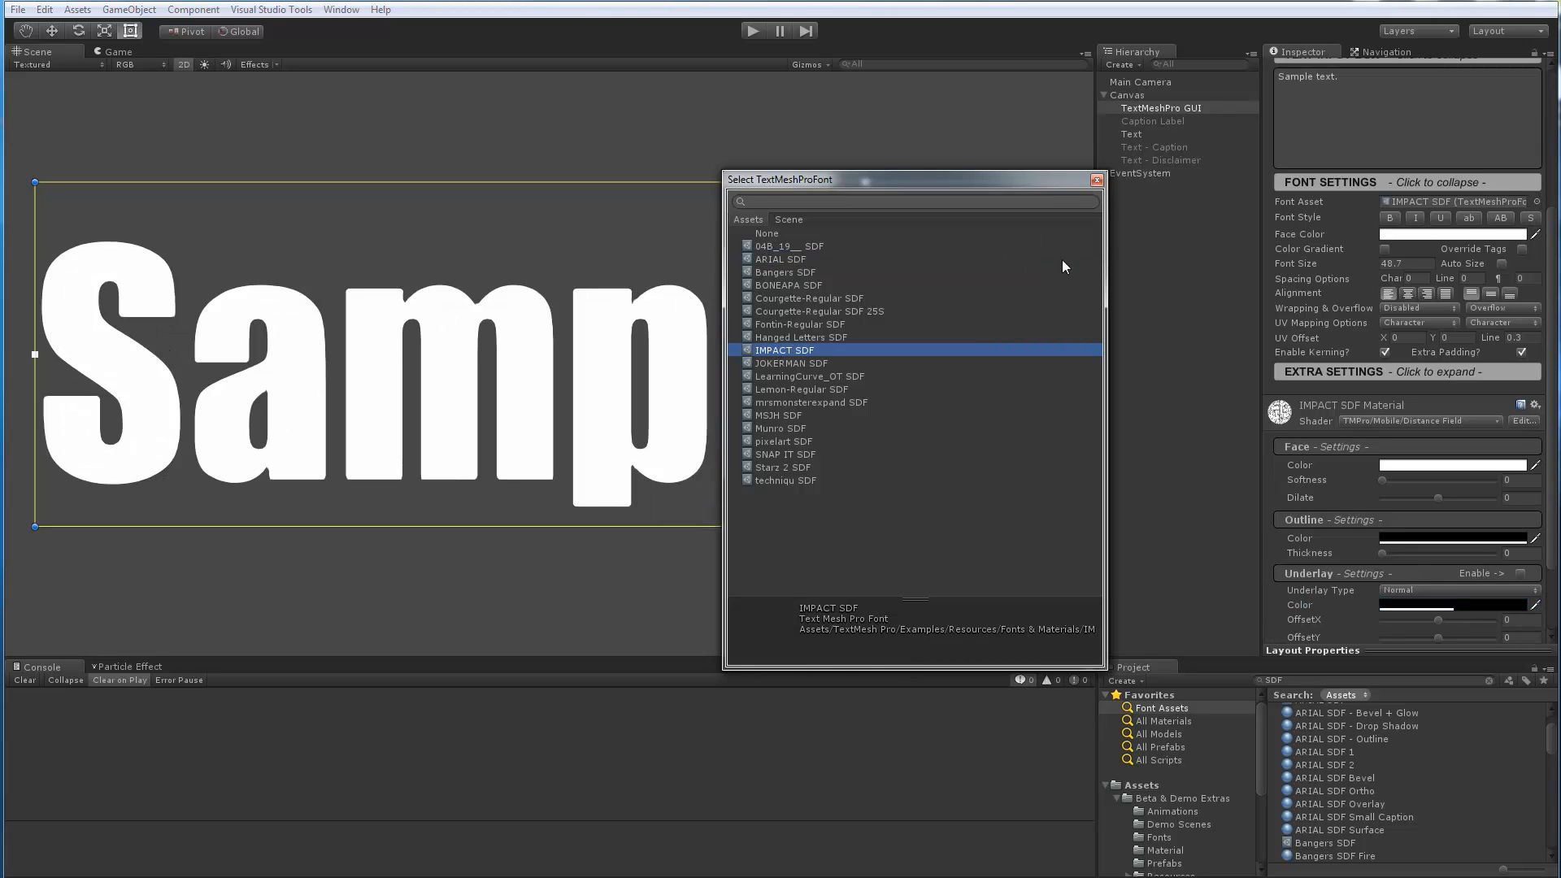
click(1096, 180)
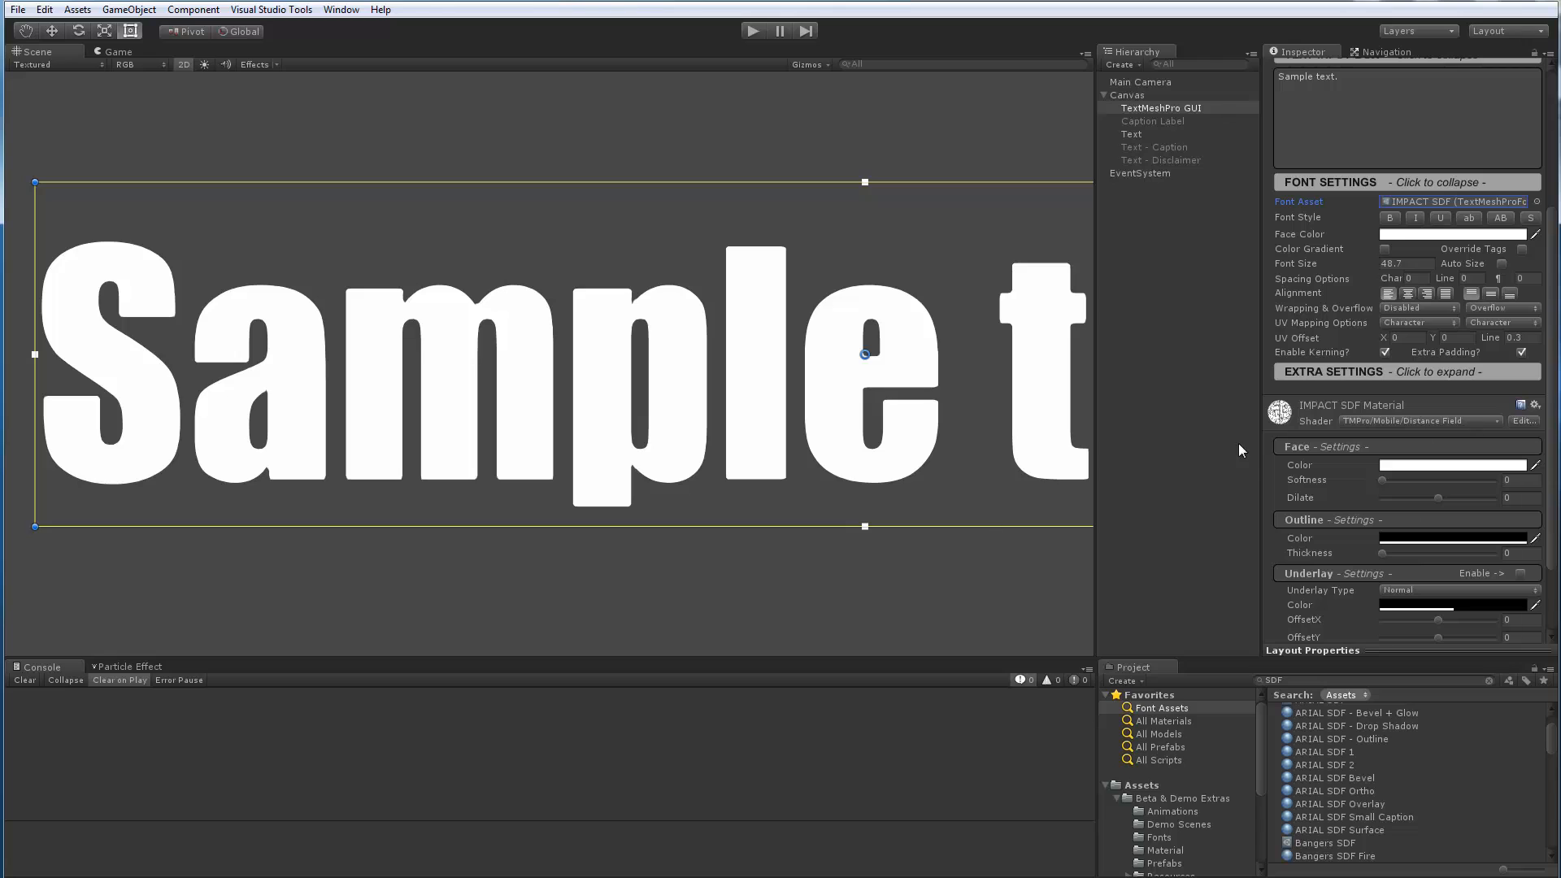
Apply the IMPACT SDF Face Blue Bevel Glow Yellow material to the text and turn off its extra padding.
scroll(1358, 754, down, 5)
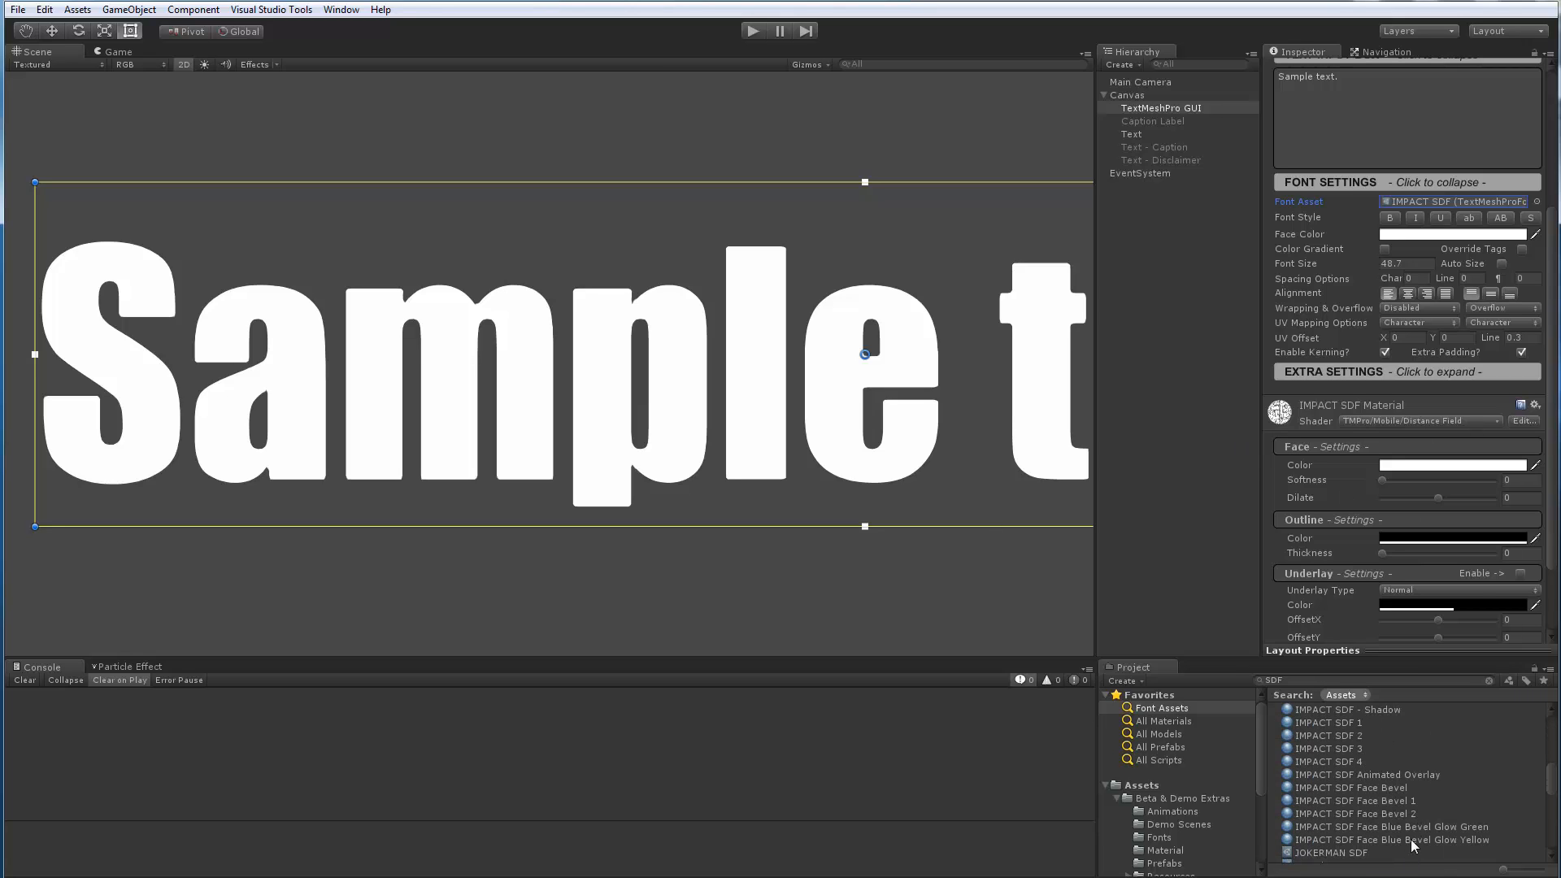
drag(1413, 845, 1334, 498)
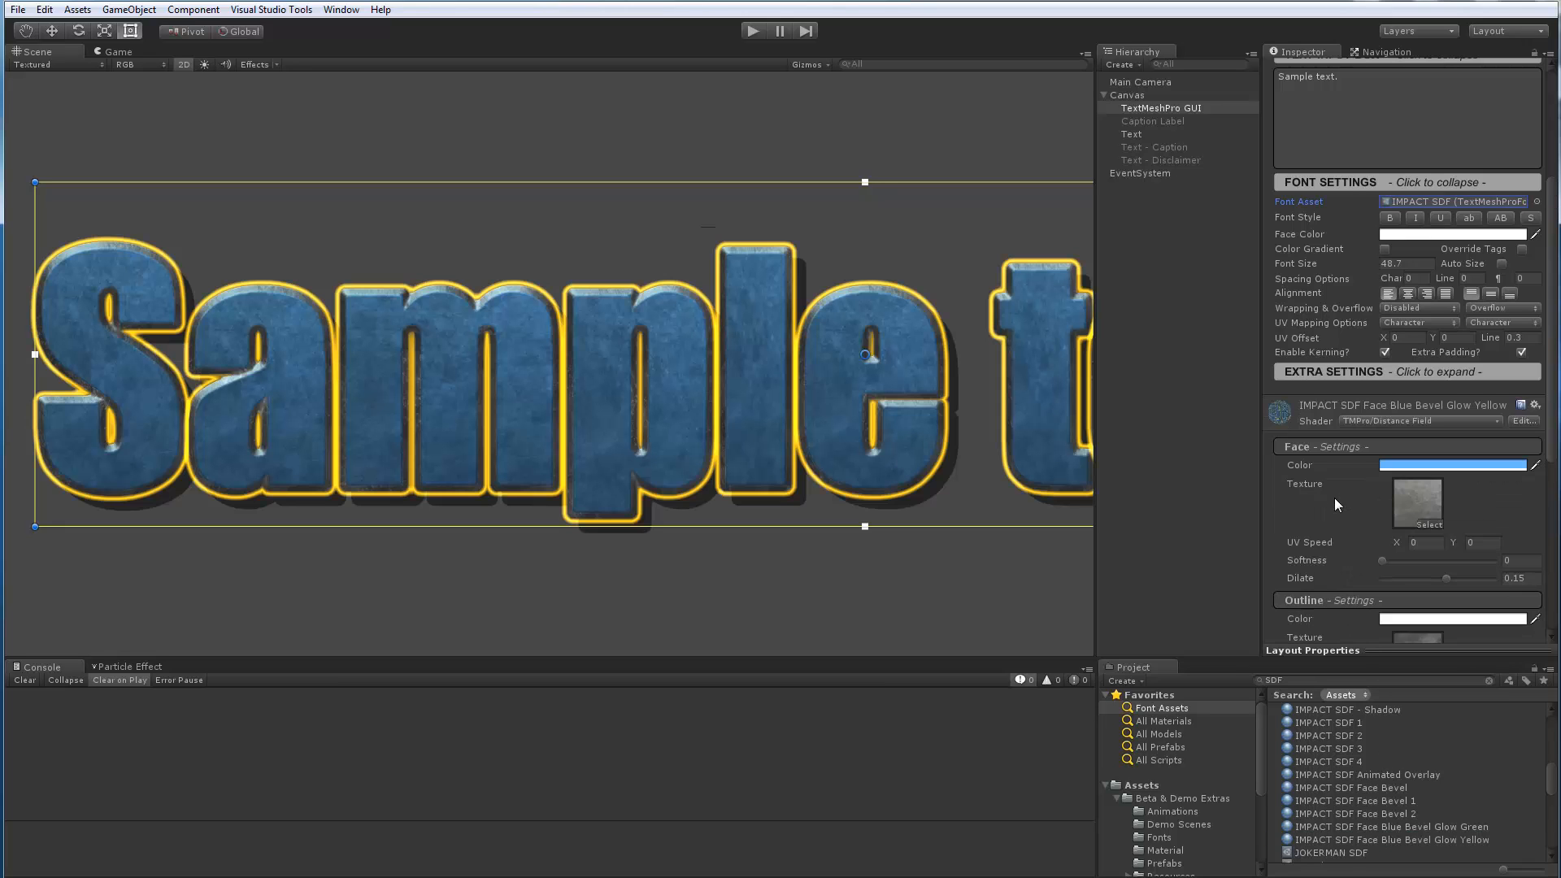
click(1521, 352)
Increase the text's character spacing to 2.1.
middle_drag(515, 388, 590, 384)
scroll(626, 396, up, 2)
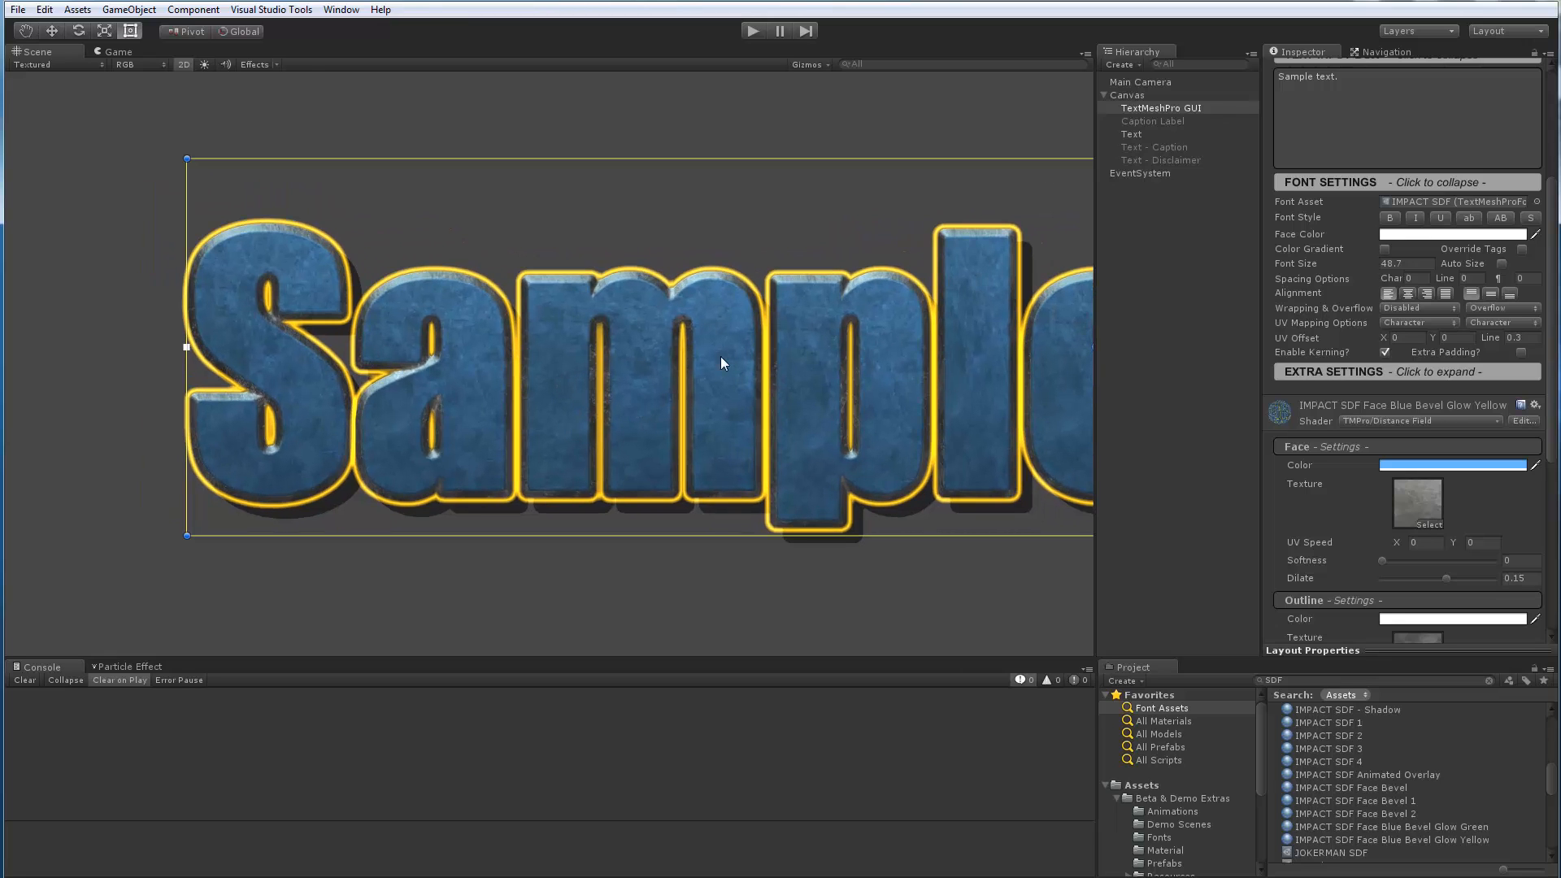
scroll(758, 418, up, 1)
middle_drag(737, 415, 631, 397)
scroll(631, 397, down, 4)
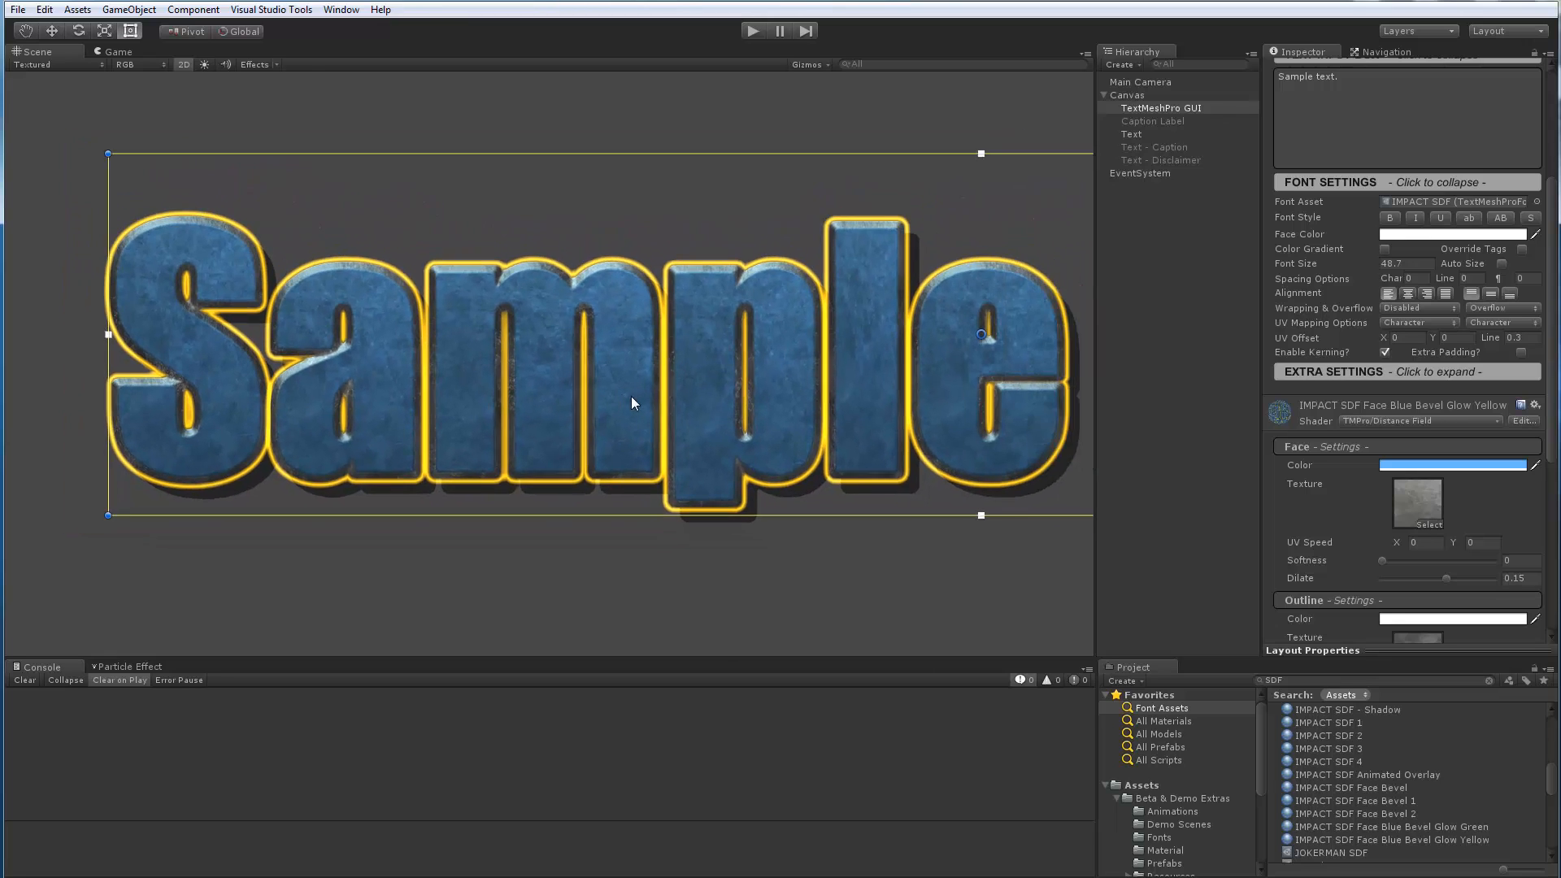
click(1402, 279)
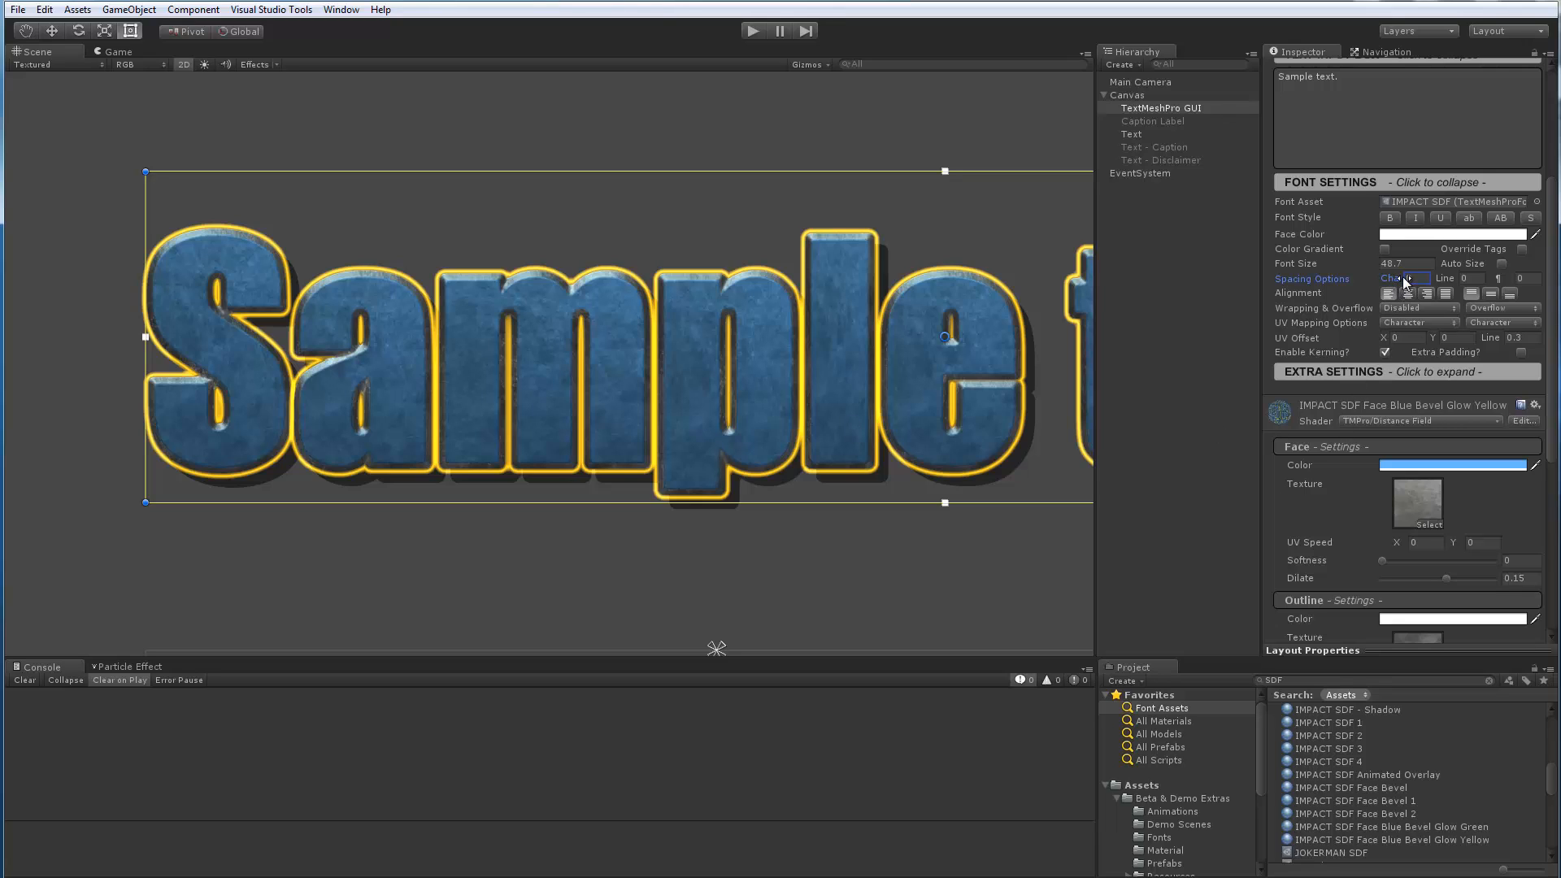
drag(1403, 279, 1418, 284)
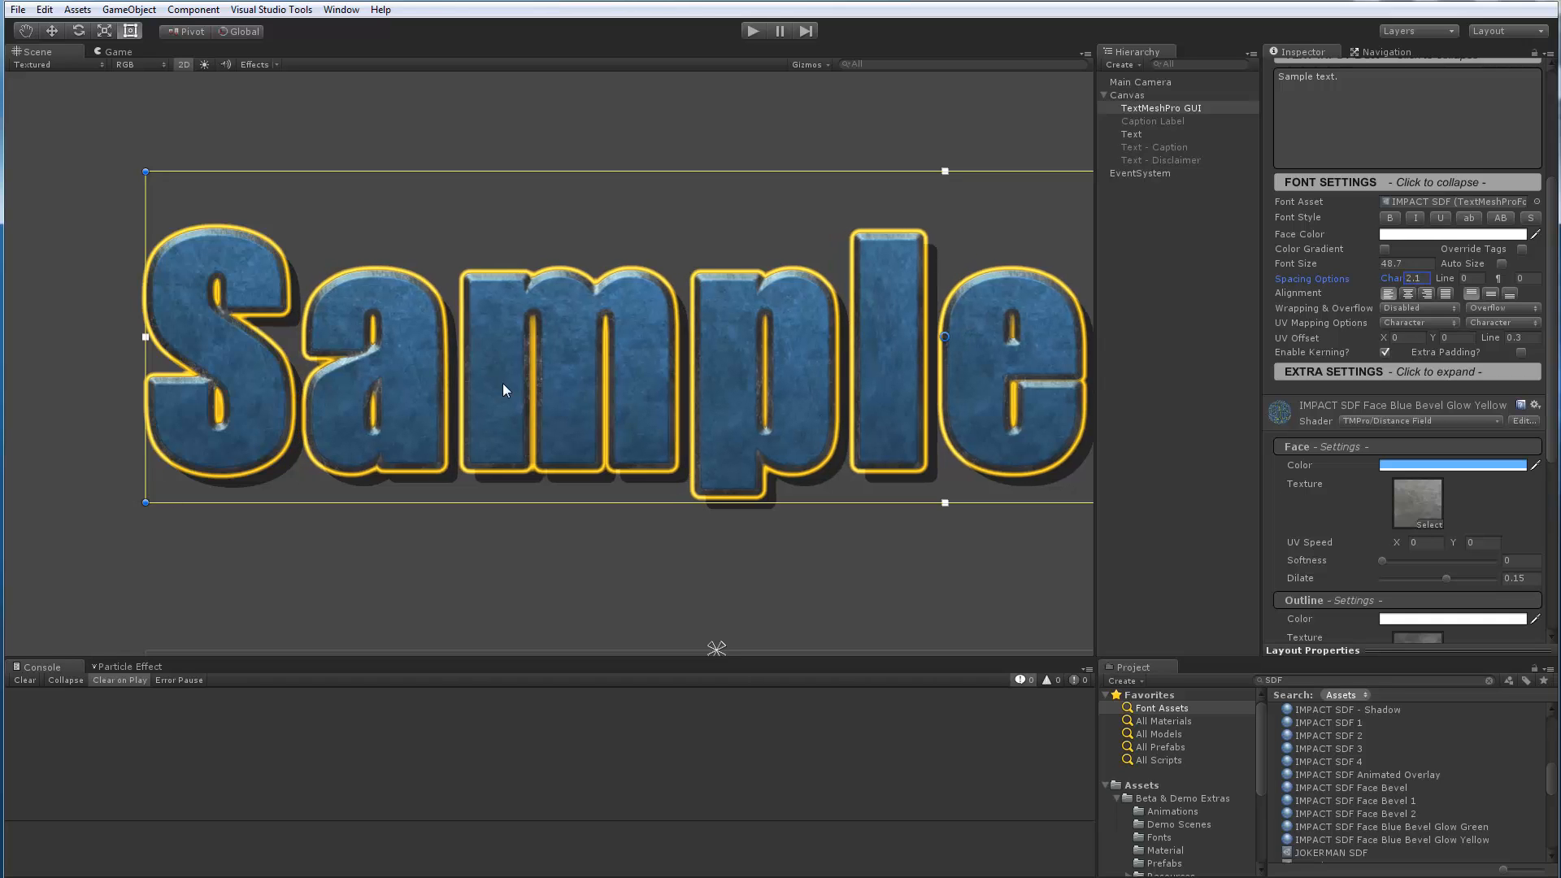
Set the underlay softness of the text's material to about 0.254.
middle_drag(530, 389, 477, 392)
scroll(366, 453, up, 5)
middle_drag(308, 444, 598, 425)
scroll(685, 447, up, 7)
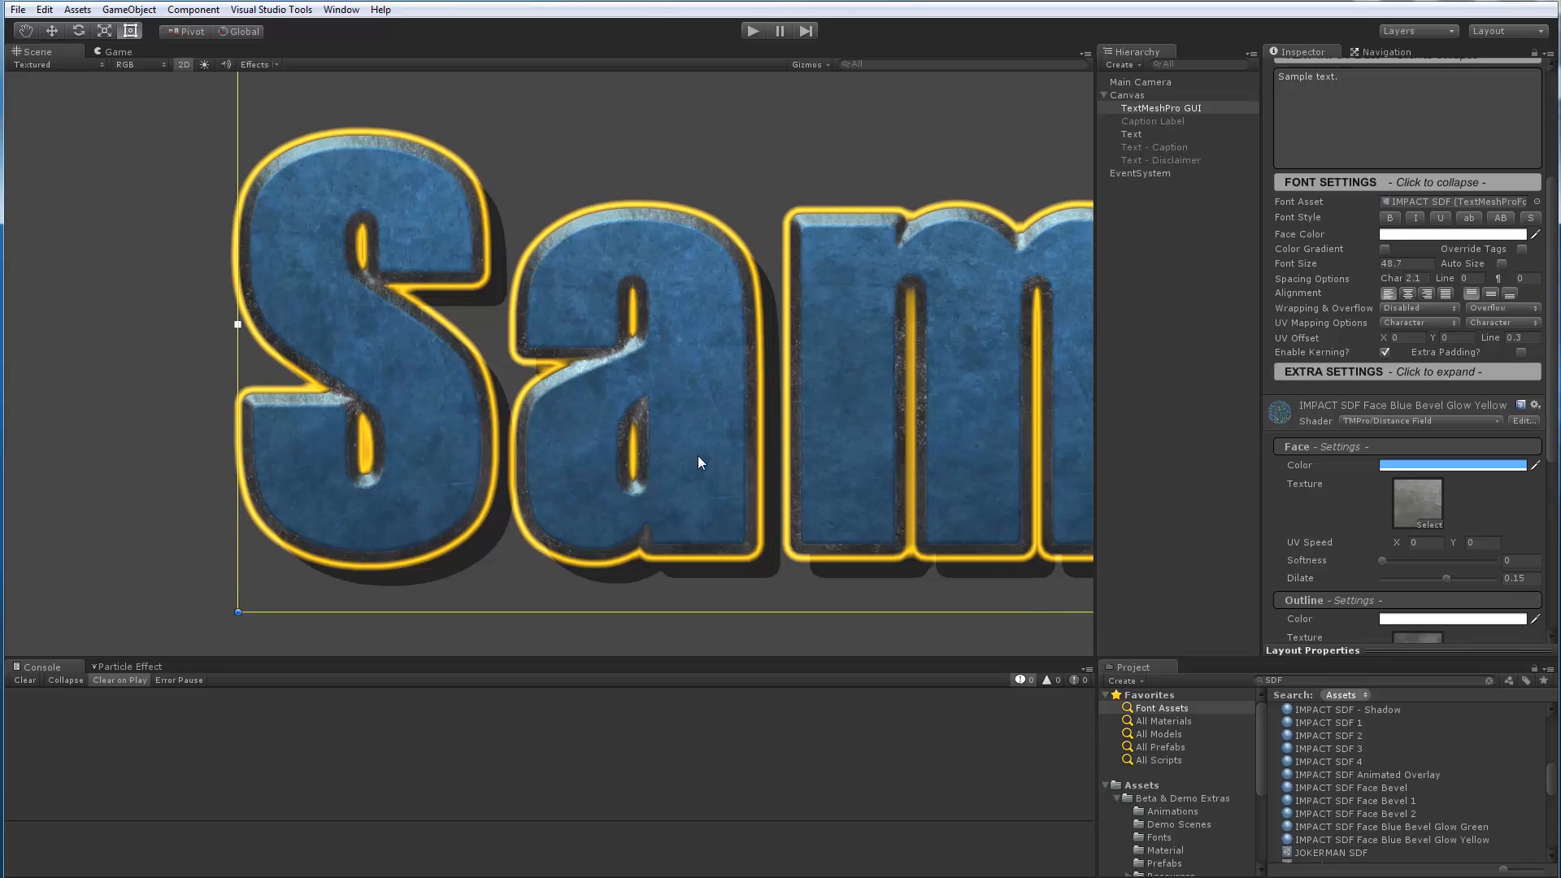
scroll(671, 350, up, 1)
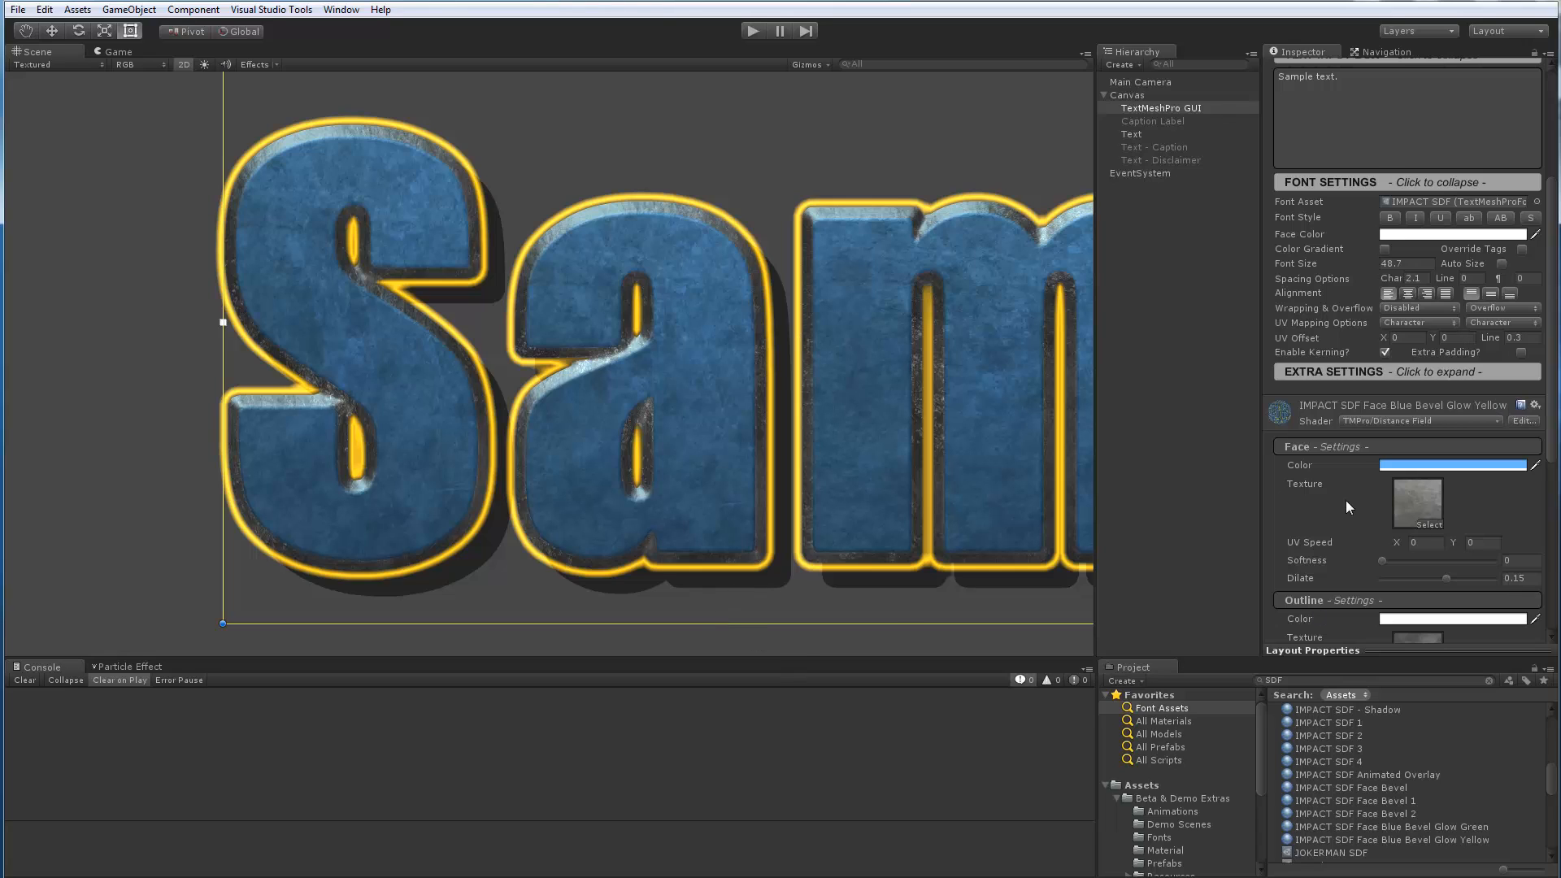
scroll(1345, 500, down, 5)
drag(1384, 591, 1412, 592)
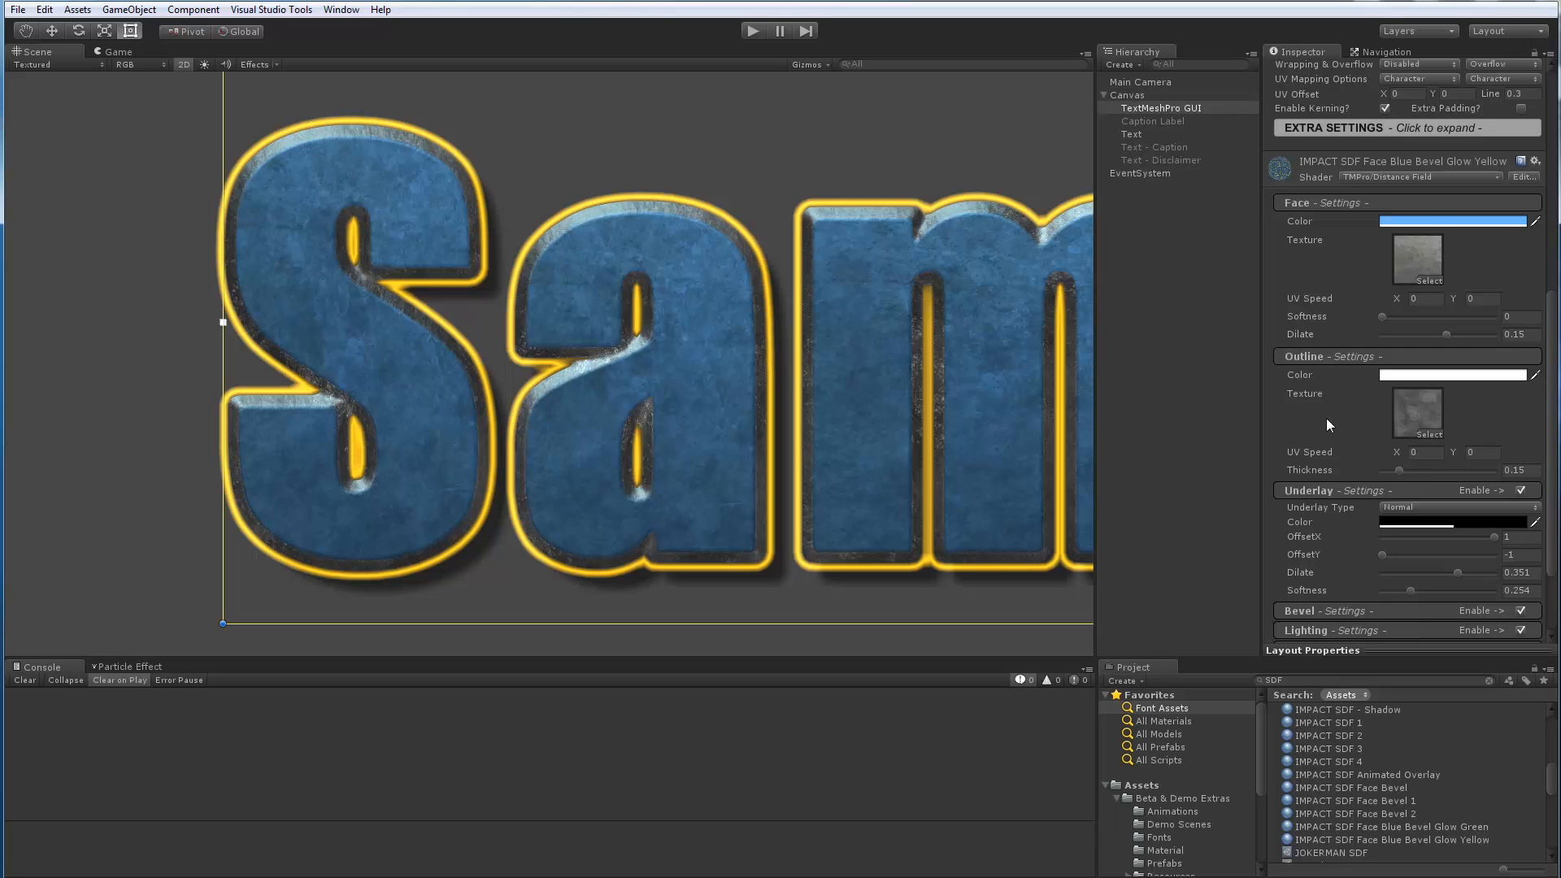
Replace the material's bump map texture with Scratched Metal Normal.
scroll(1329, 423, down, 4)
click(1340, 439)
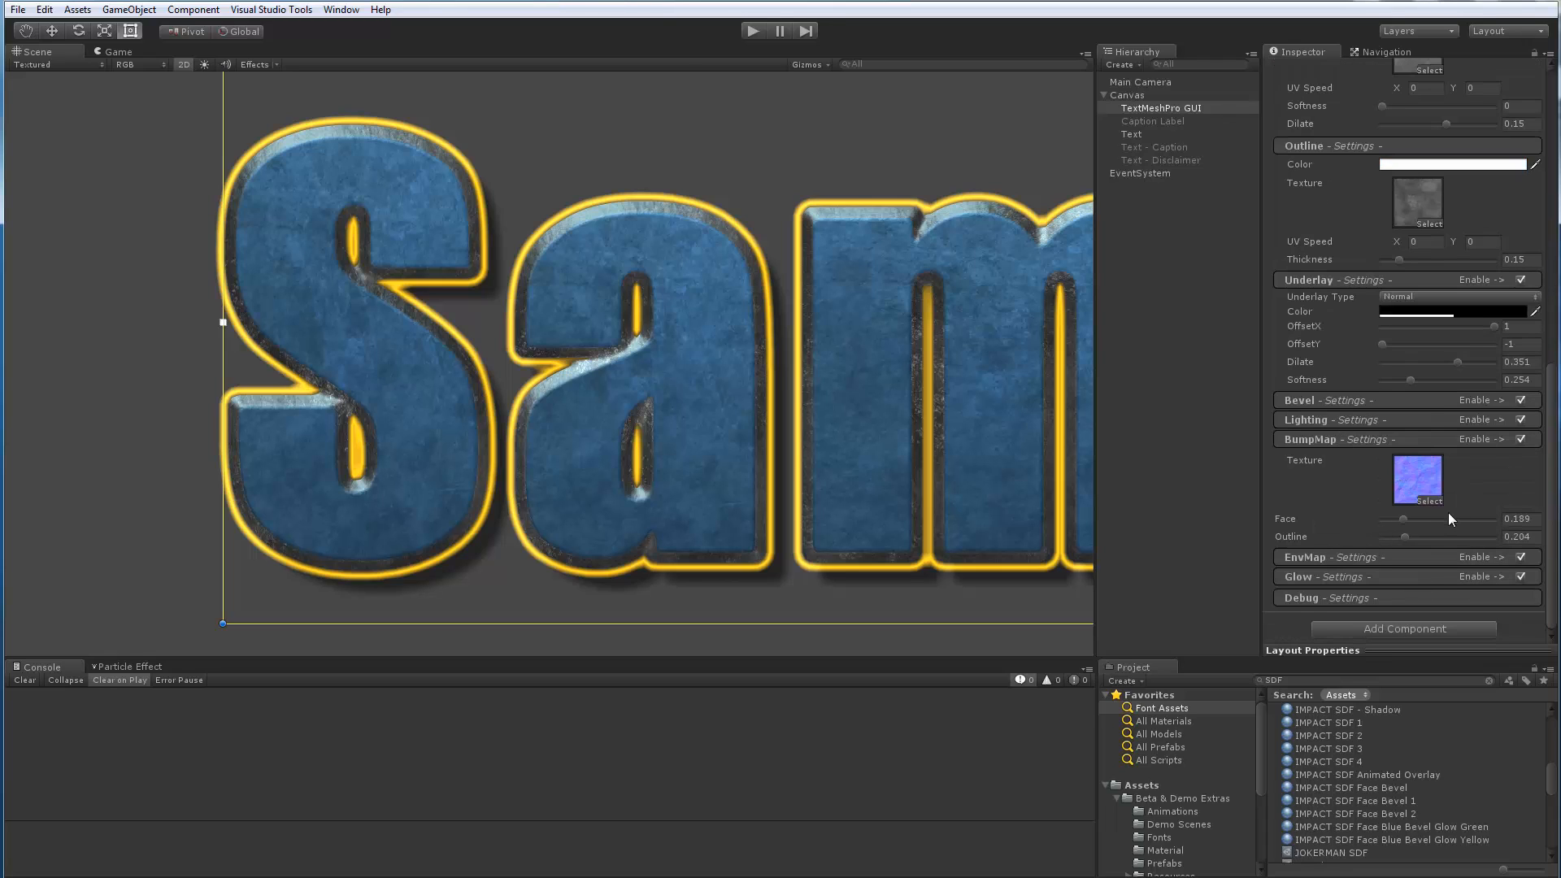
click(1428, 502)
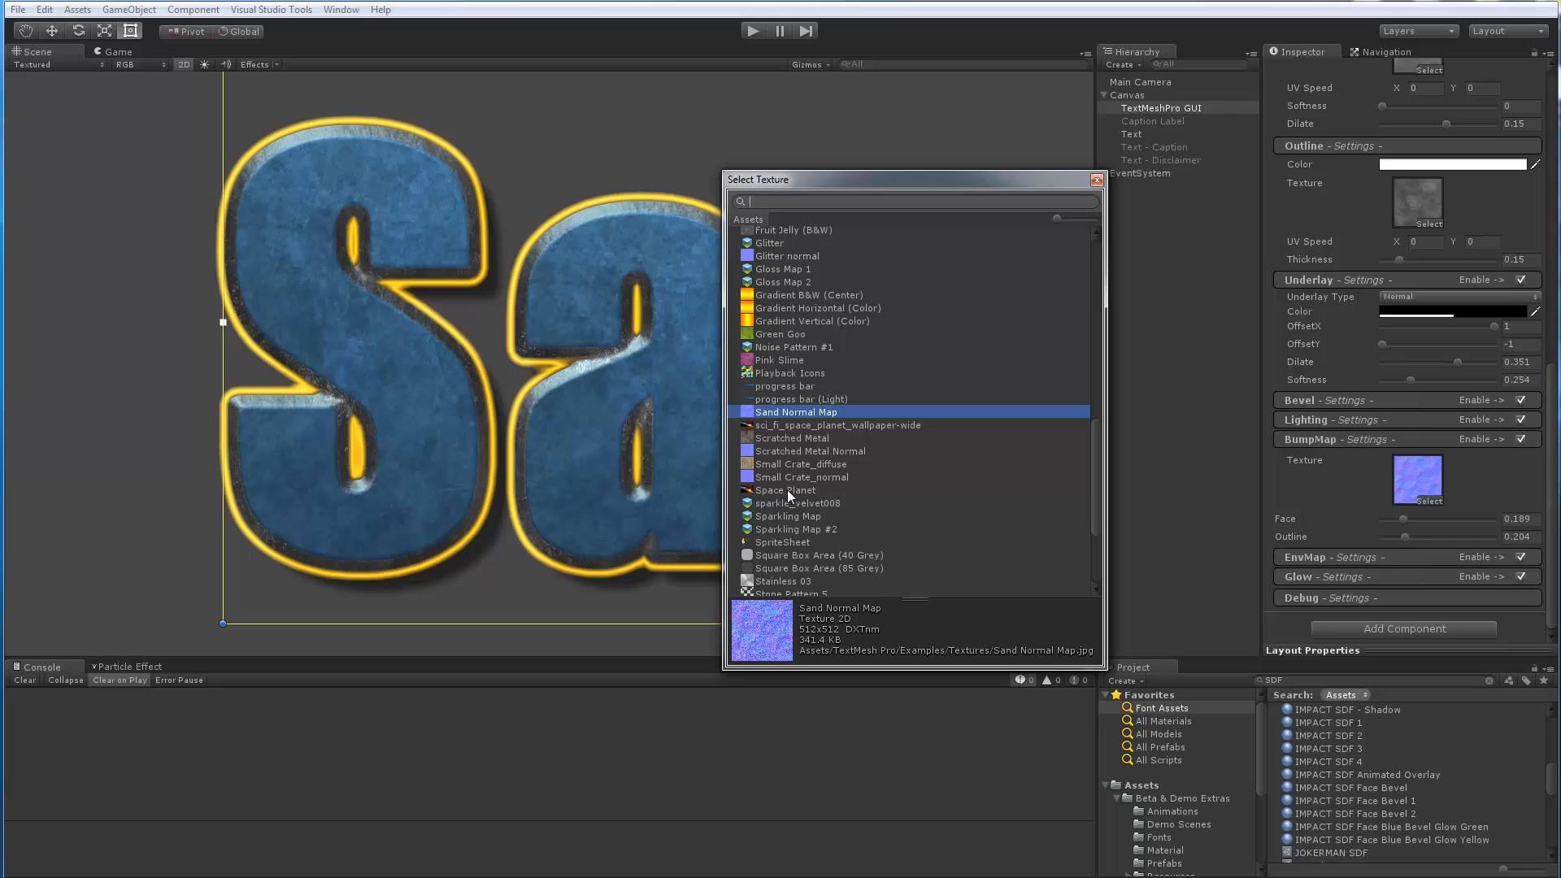
scroll(785, 485, down, 4)
scroll(807, 499, up, 6)
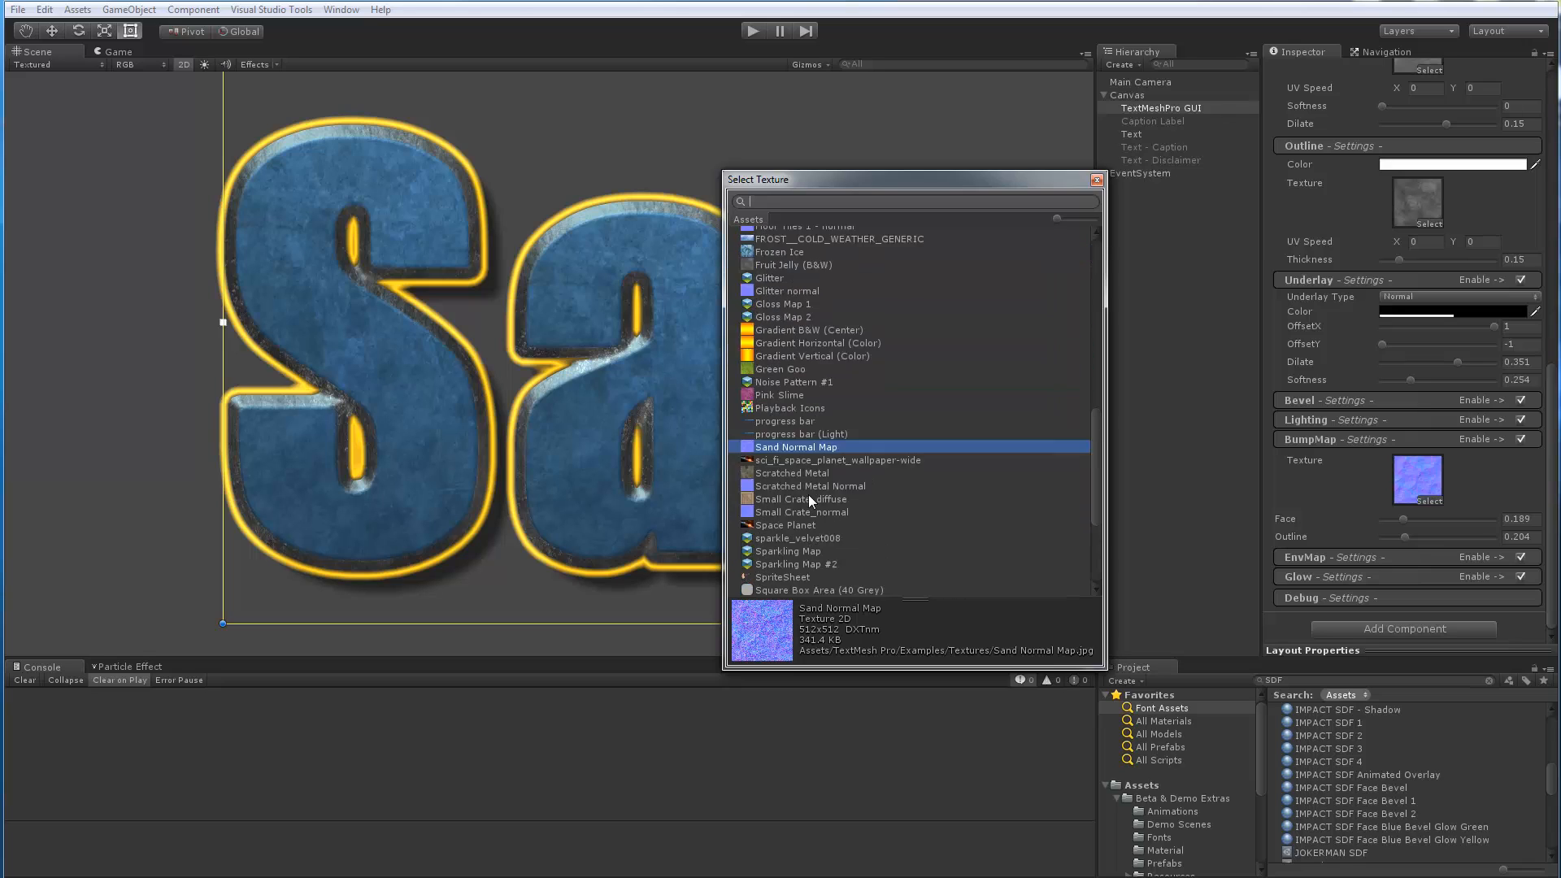
click(795, 534)
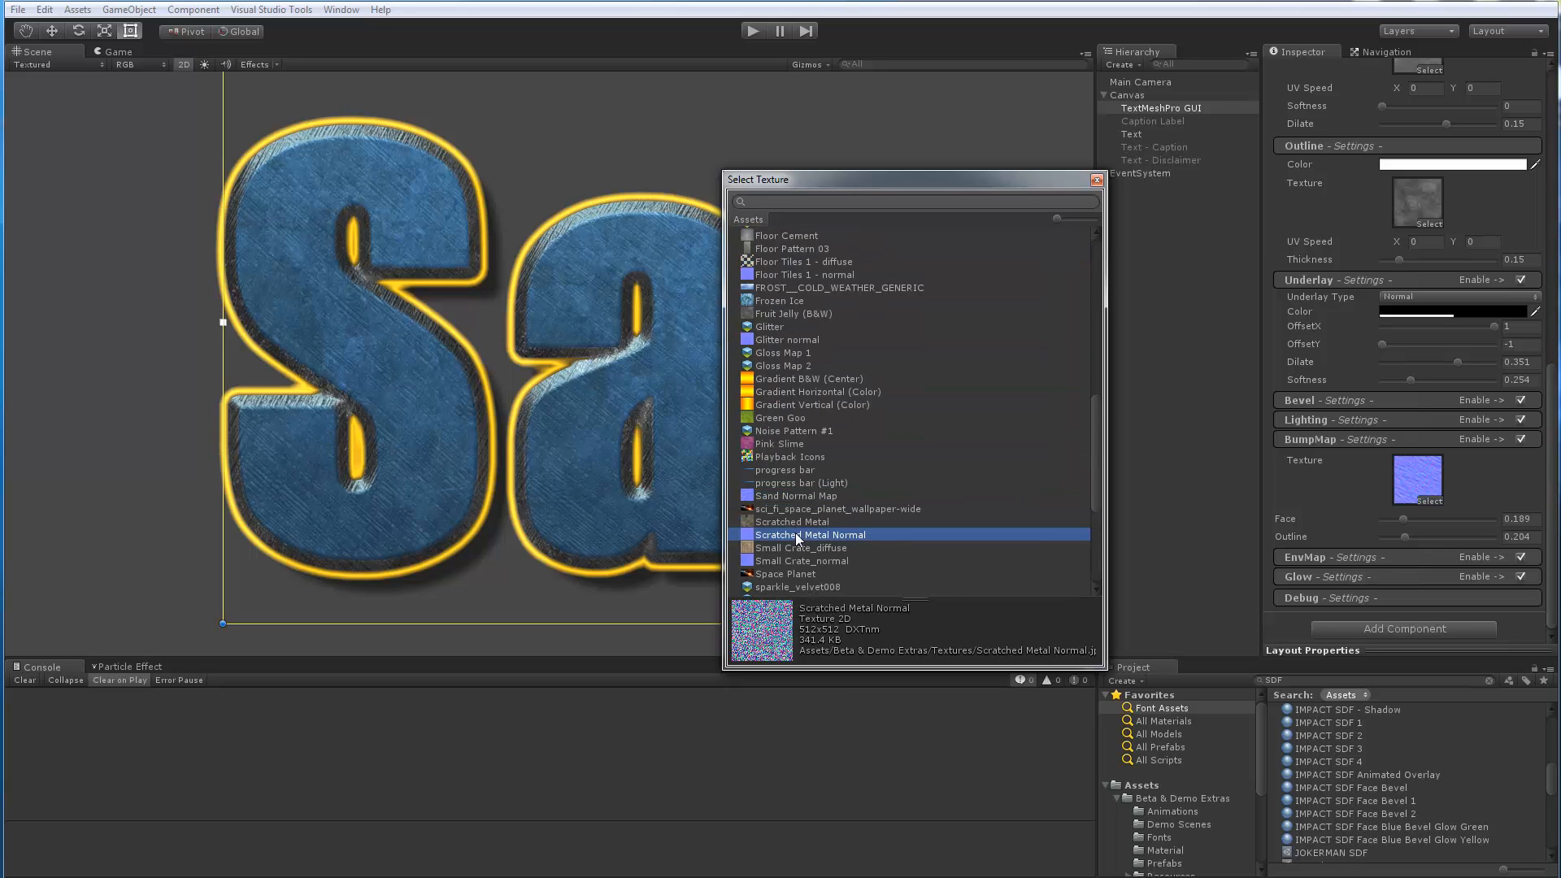
click(1097, 181)
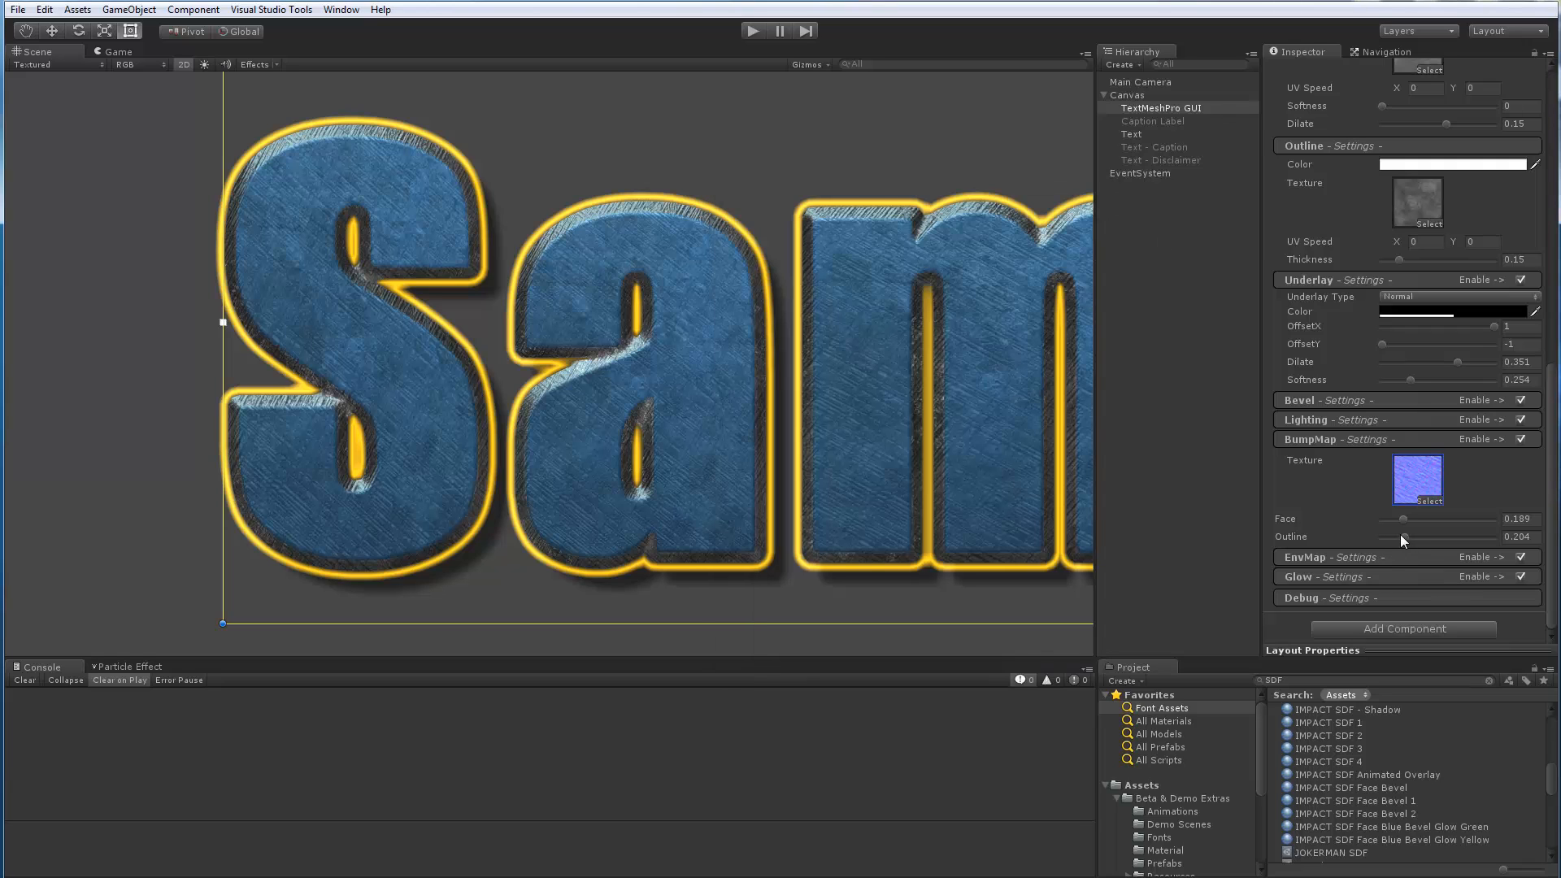
Set the bump map strength to about 0.269 on the face and 0 on the outline.
mouse_move(1404, 538)
mouse_down()
mouse_move(1331, 554)
mouse_move(1406, 521)
mouse_move(1374, 524)
mouse_move(1437, 531)
mouse_move(1400, 530)
mouse_move(1413, 533)
mouse_up()
scroll(840, 462, down, 5)
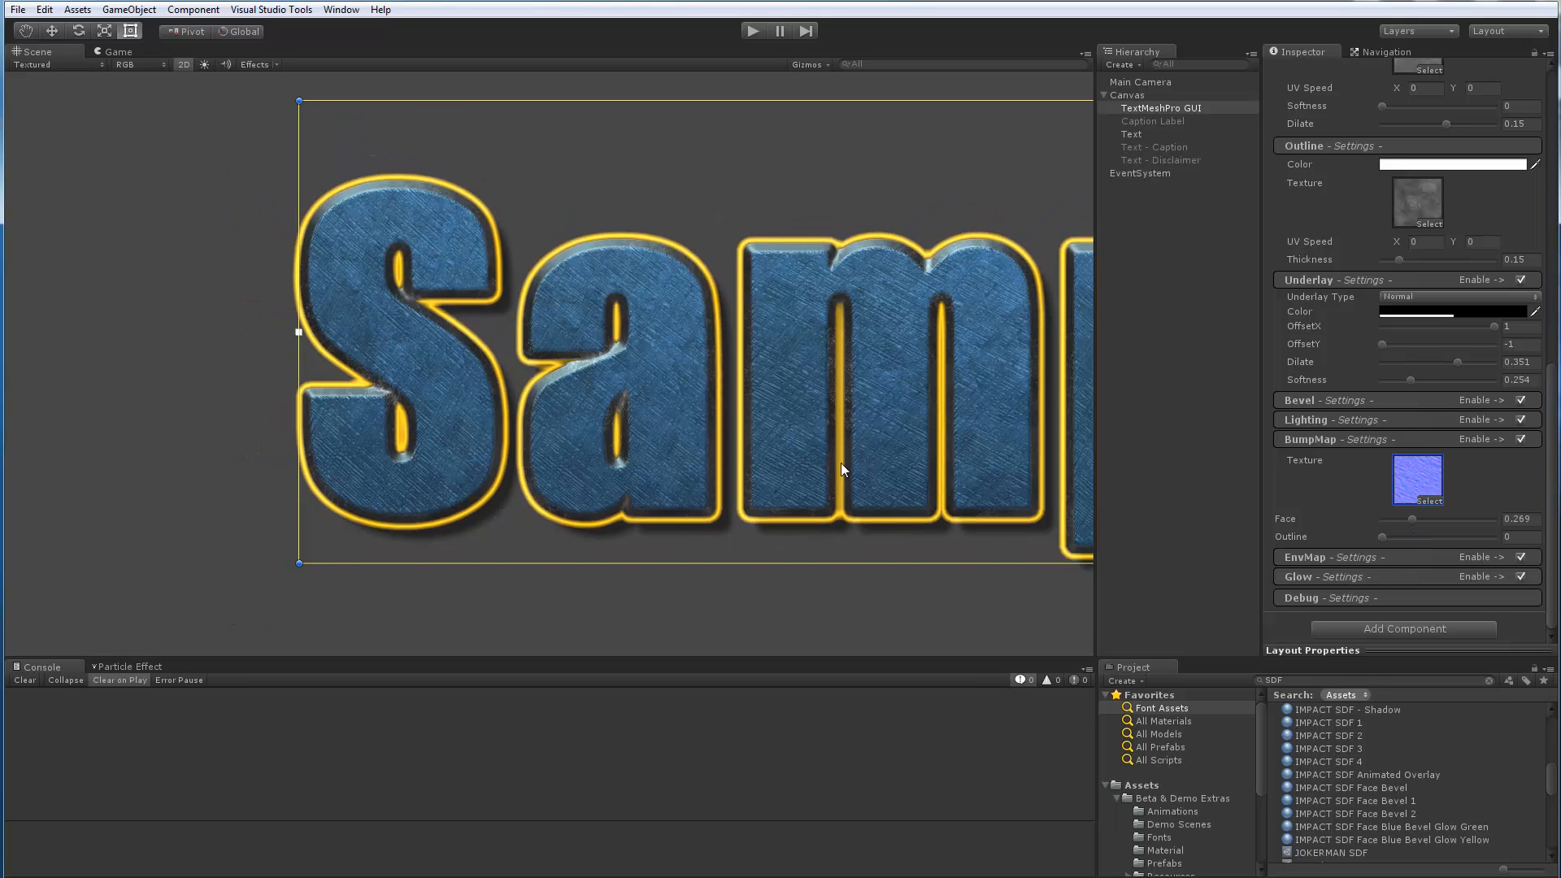
middle_drag(840, 444, 662, 437)
scroll(588, 419, up, 5)
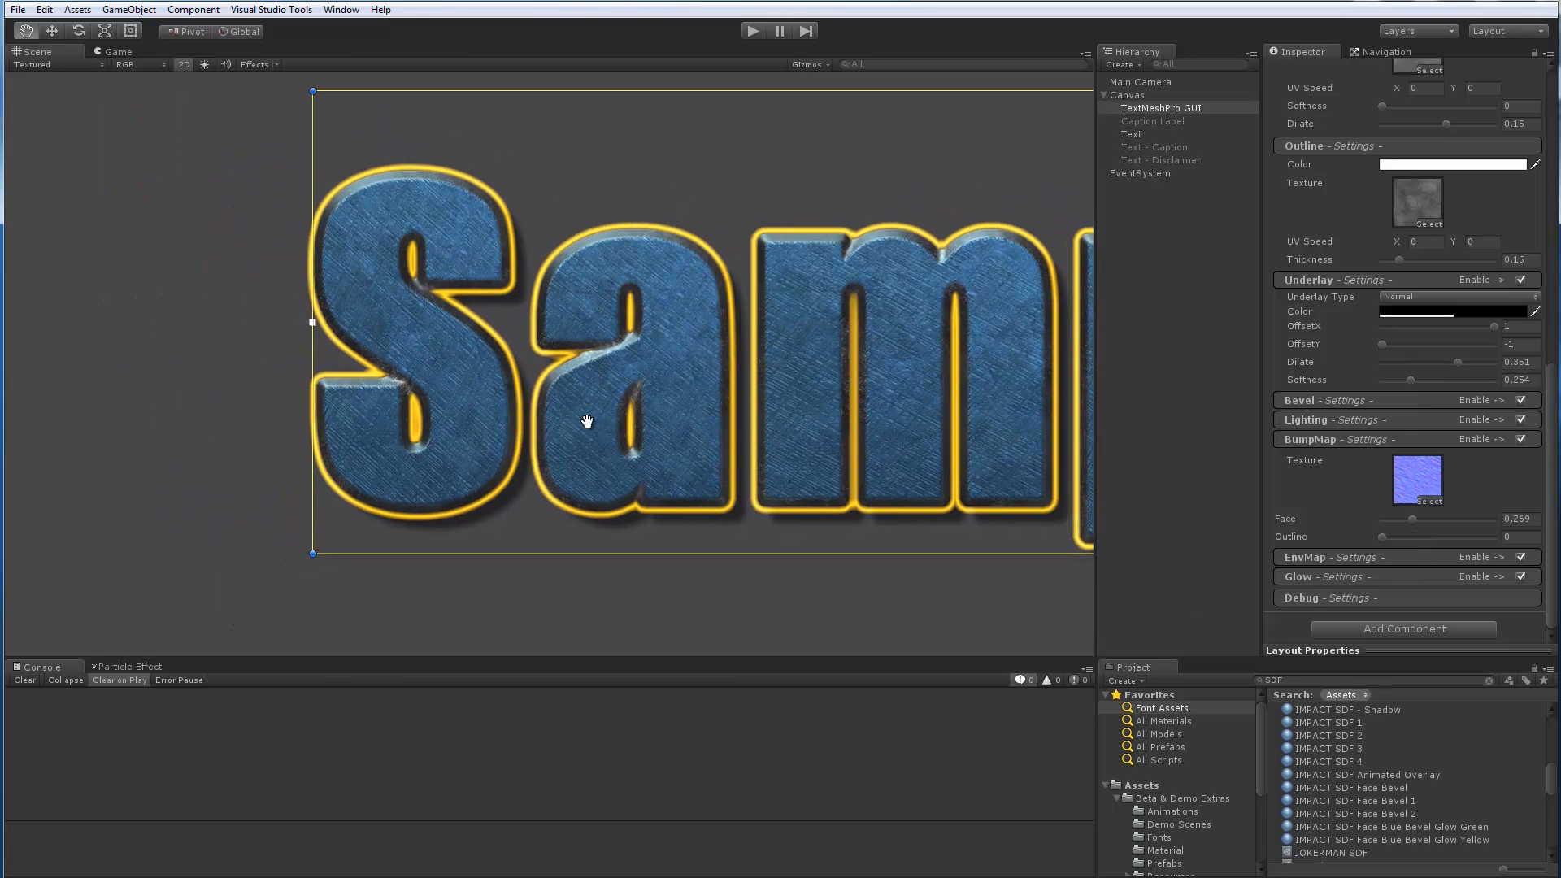
scroll(561, 411, down, 3)
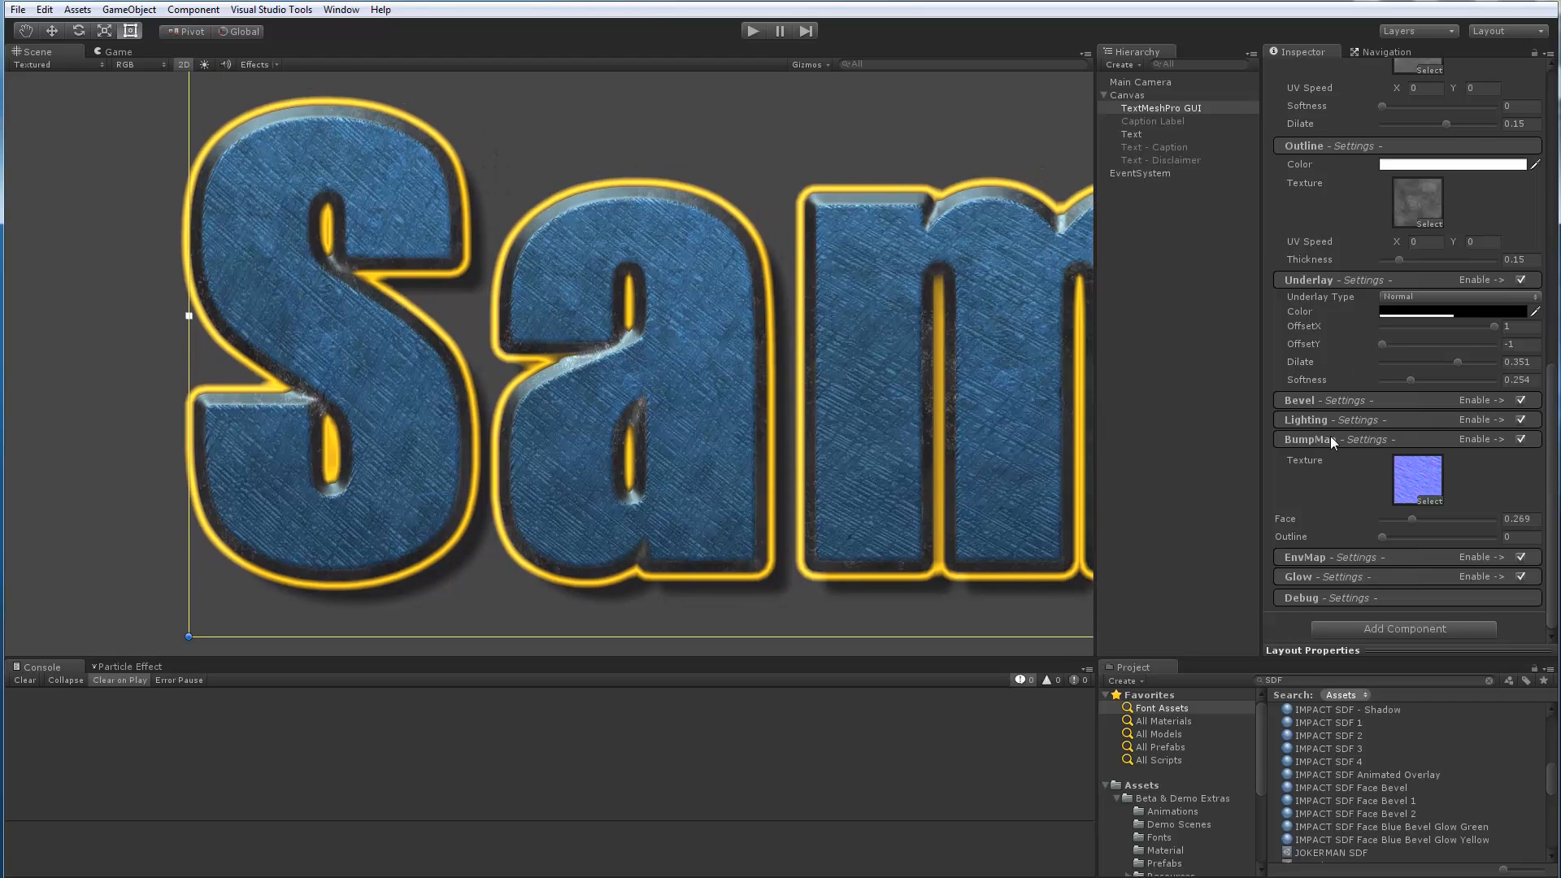
scroll(1331, 439, up, 3)
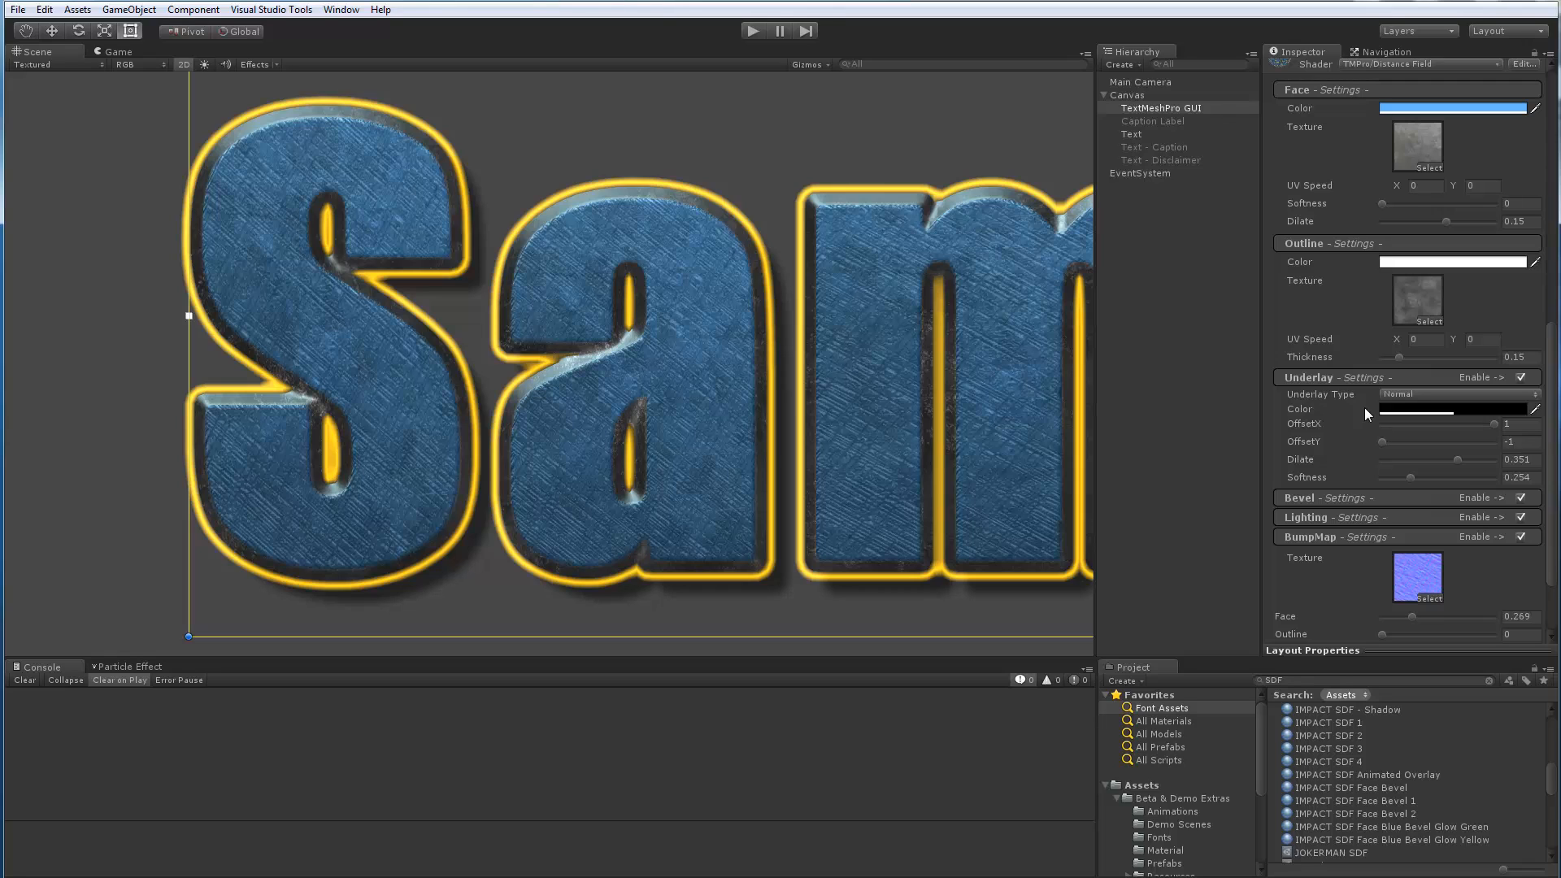
Try the IMPACT SDF Face Blue Bevel Glow Green material on the text, repeatedly undoing and redoing it for comparison, and leave it undone.
scroll(676, 315, down, 2)
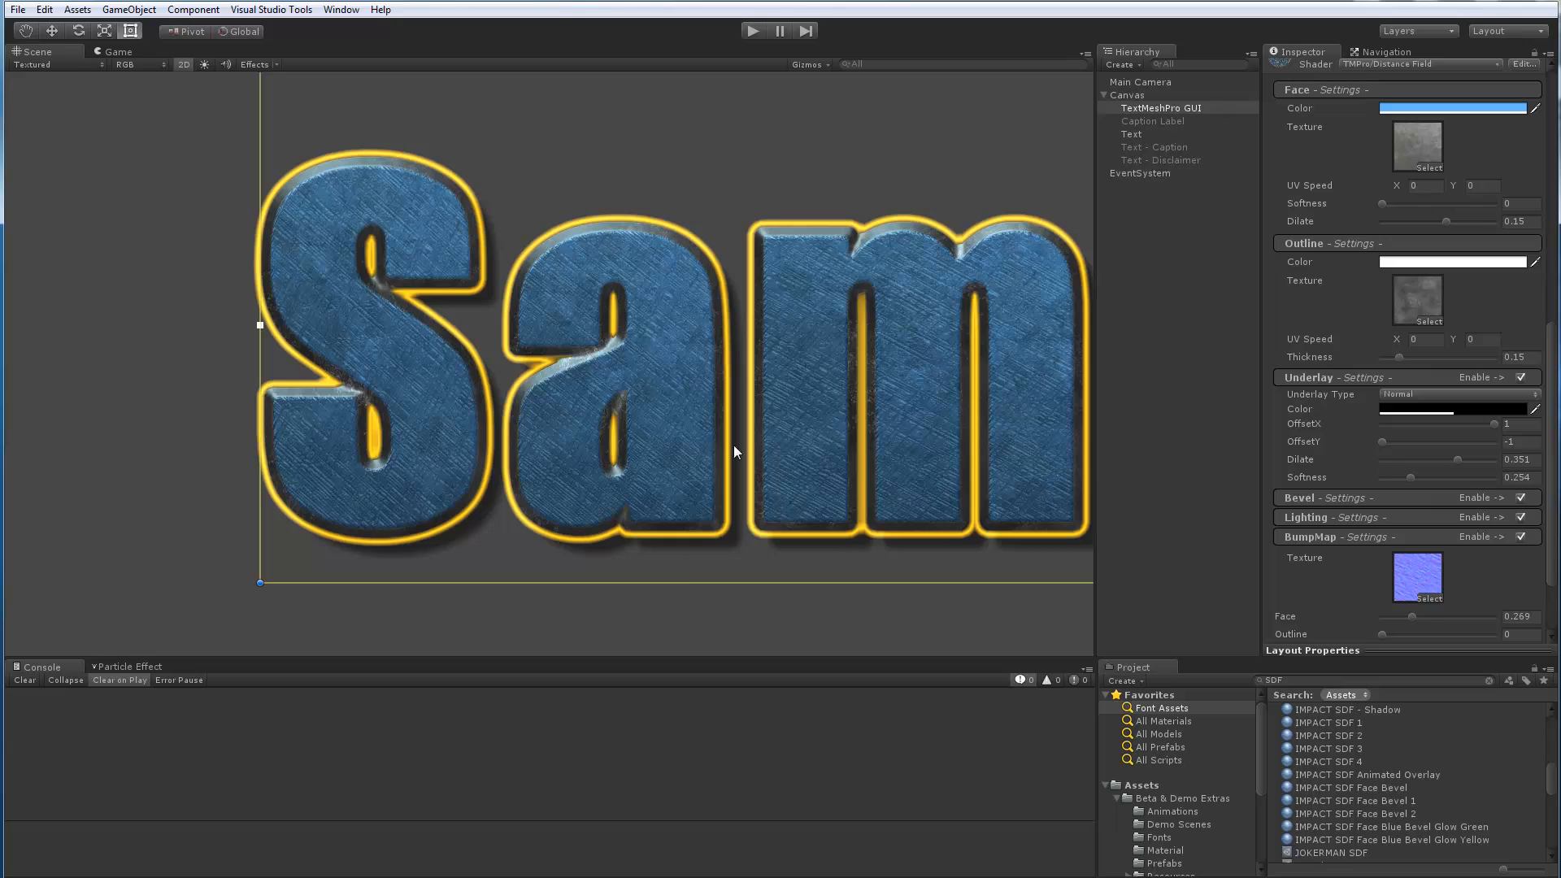
scroll(1339, 457, down, 3)
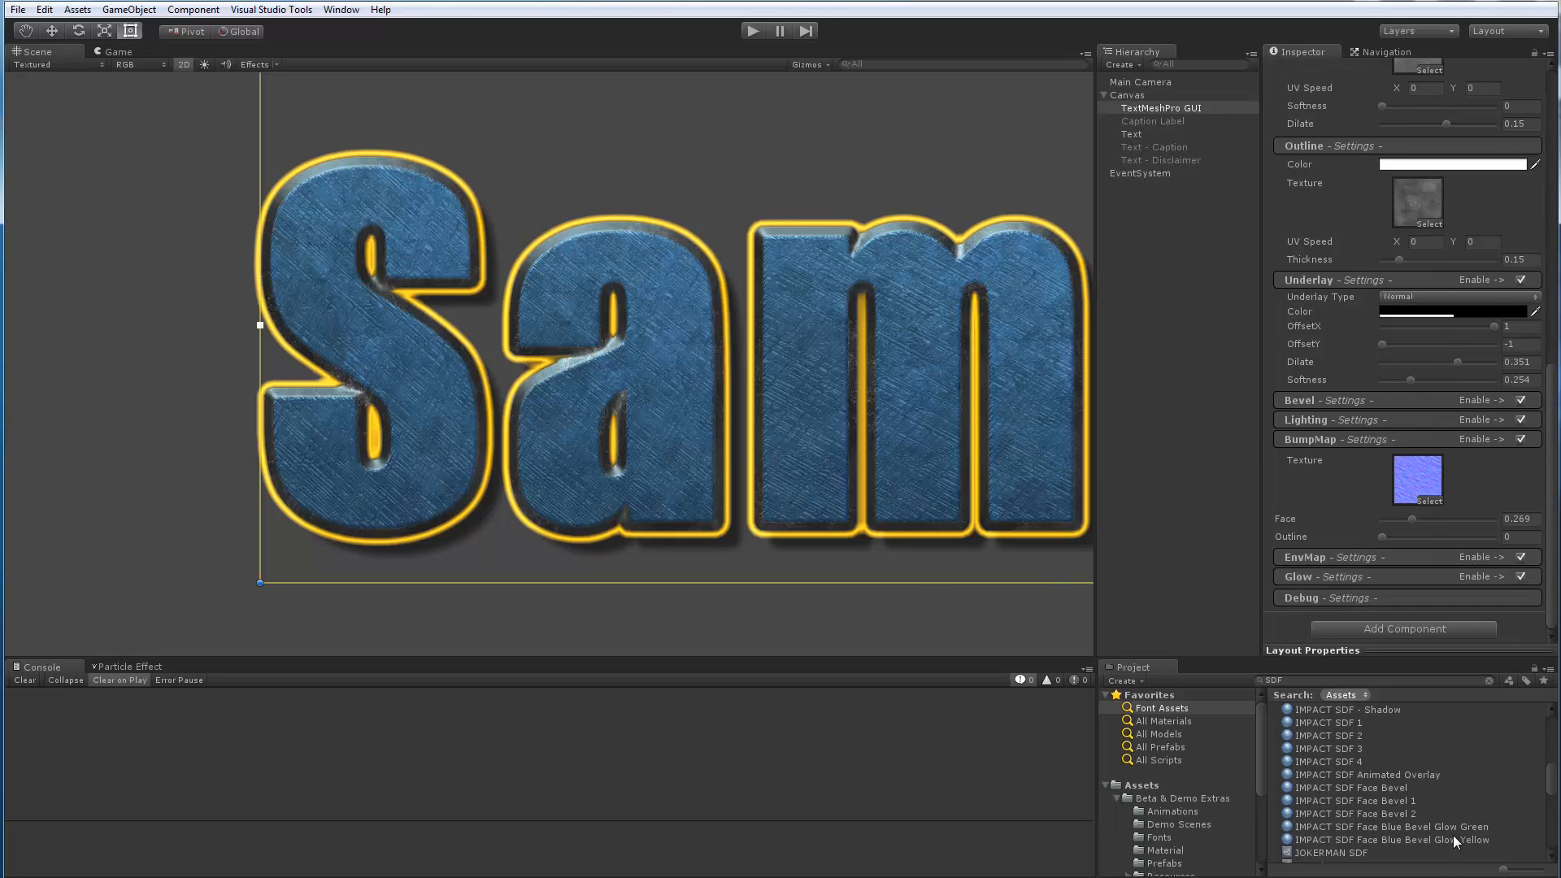
drag(1426, 827, 1320, 371)
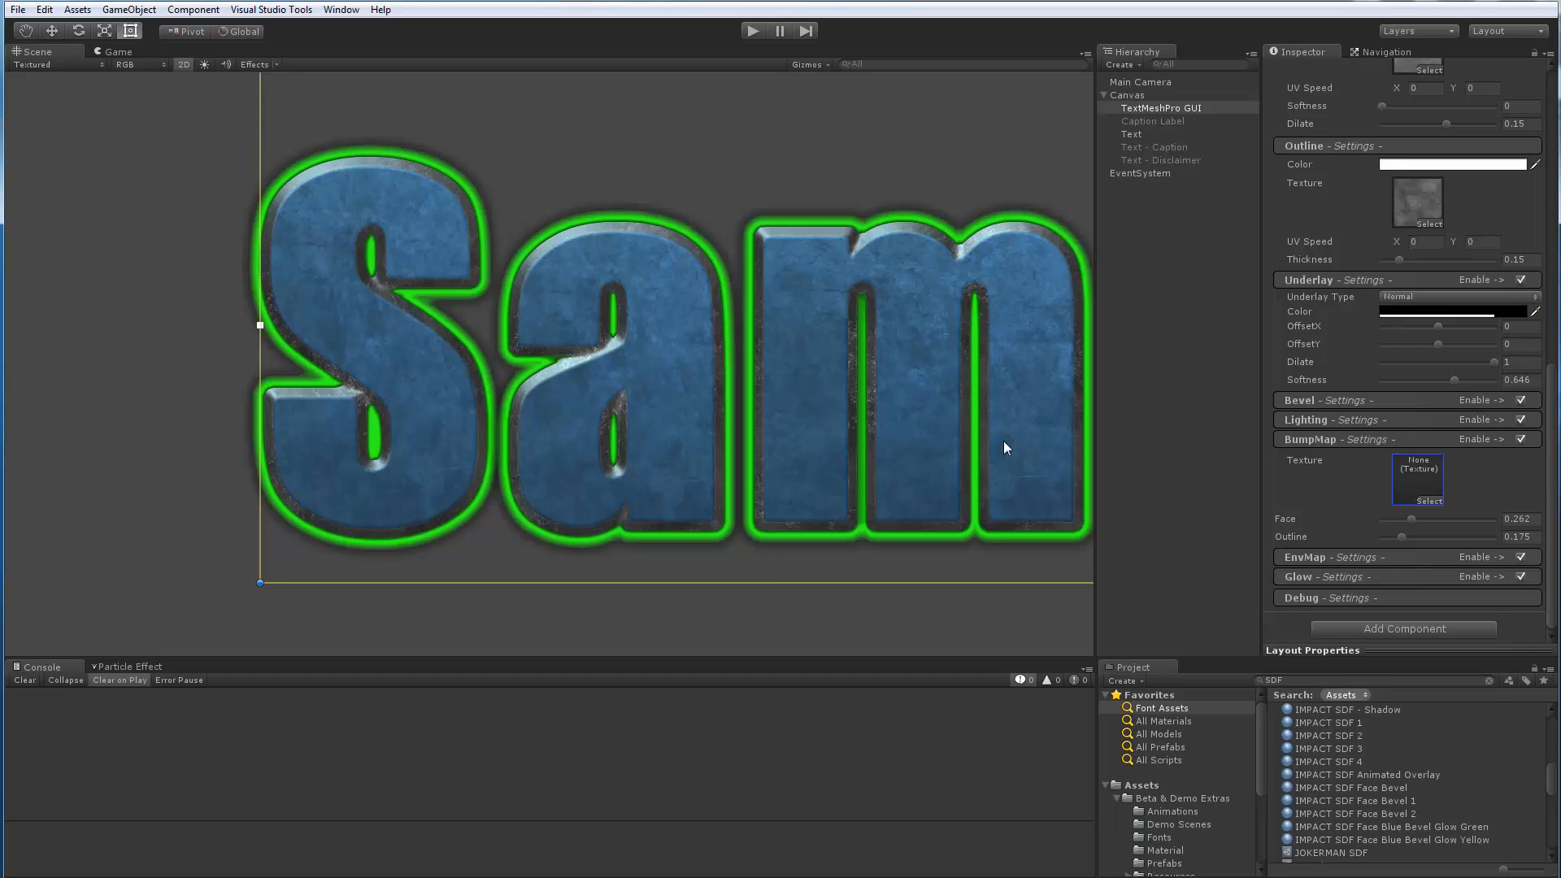
key(ctrl+z)
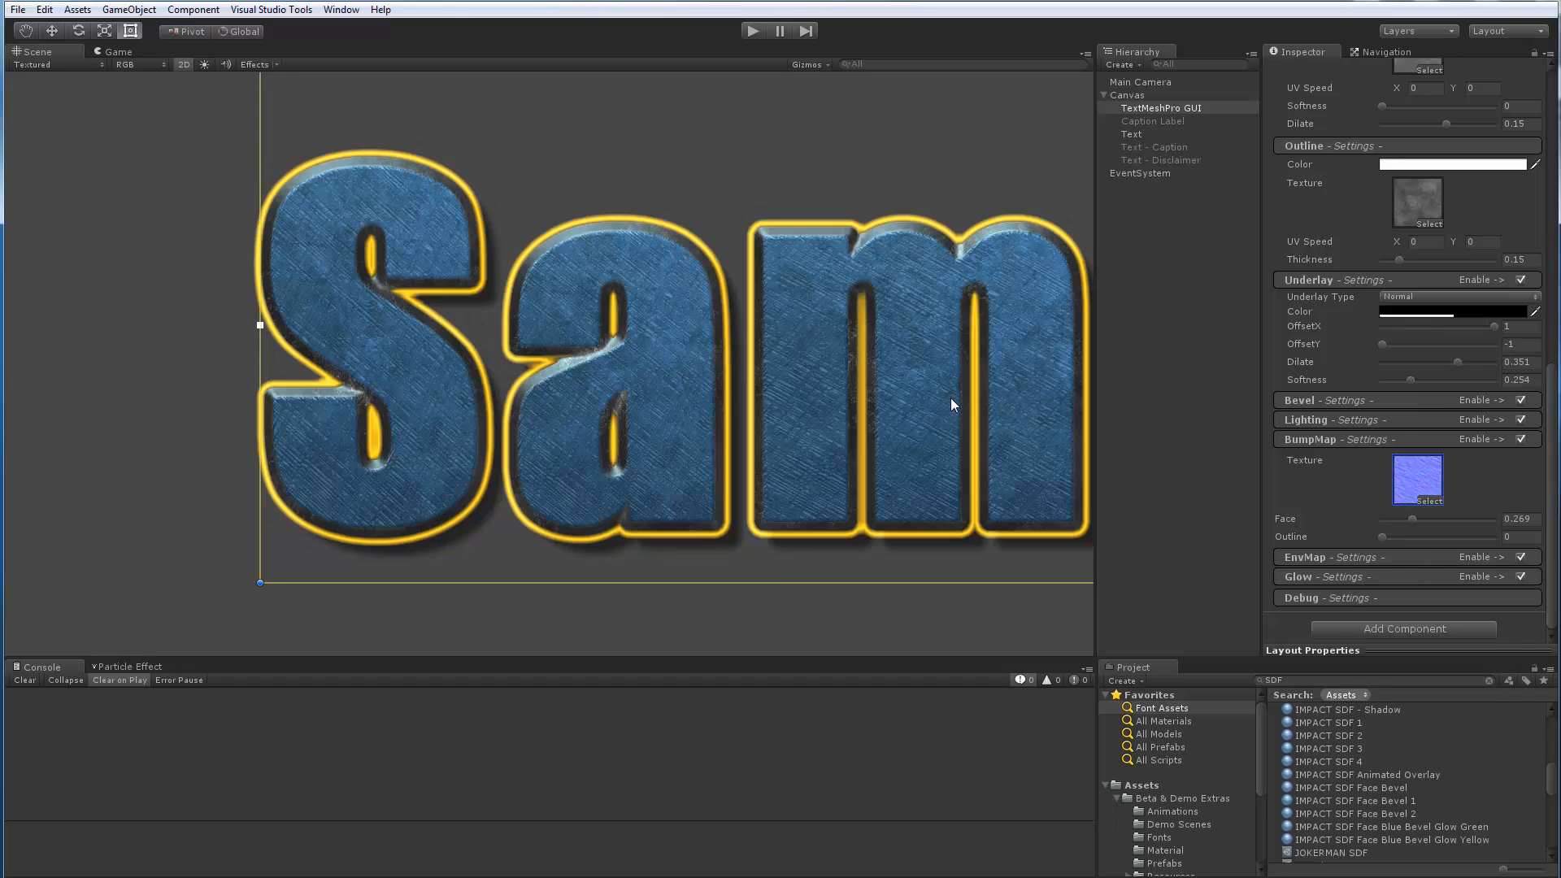
key(ctrl+y)
key(ctrl+z)
key(ctrl+y)
key(ctrl+z)
key(ctrl+y)
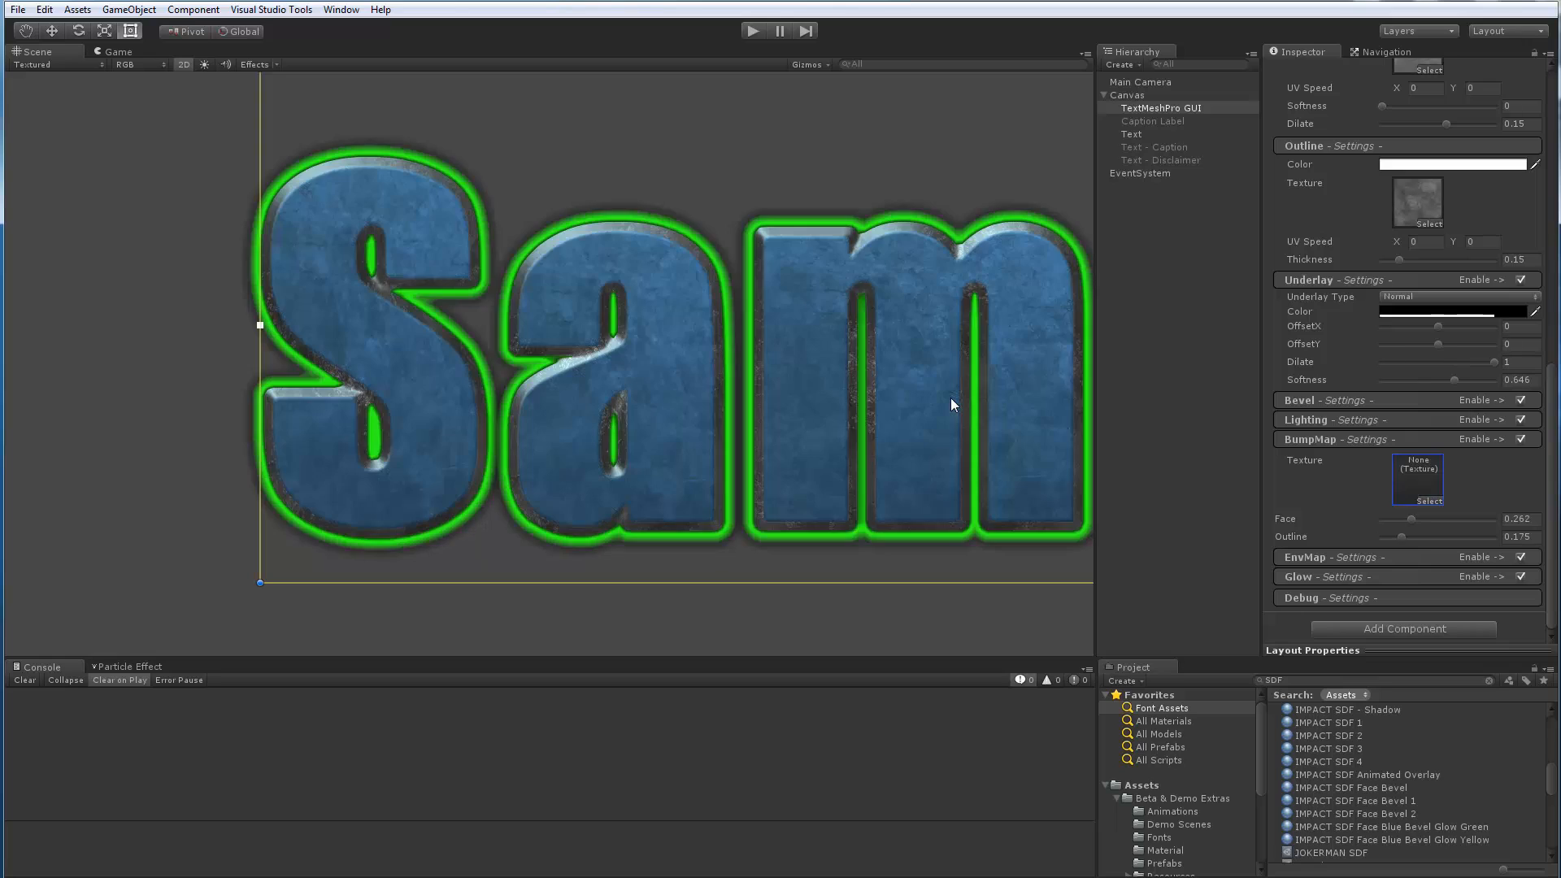
key(ctrl+z)
key(ctrl+y)
key(ctrl+z)
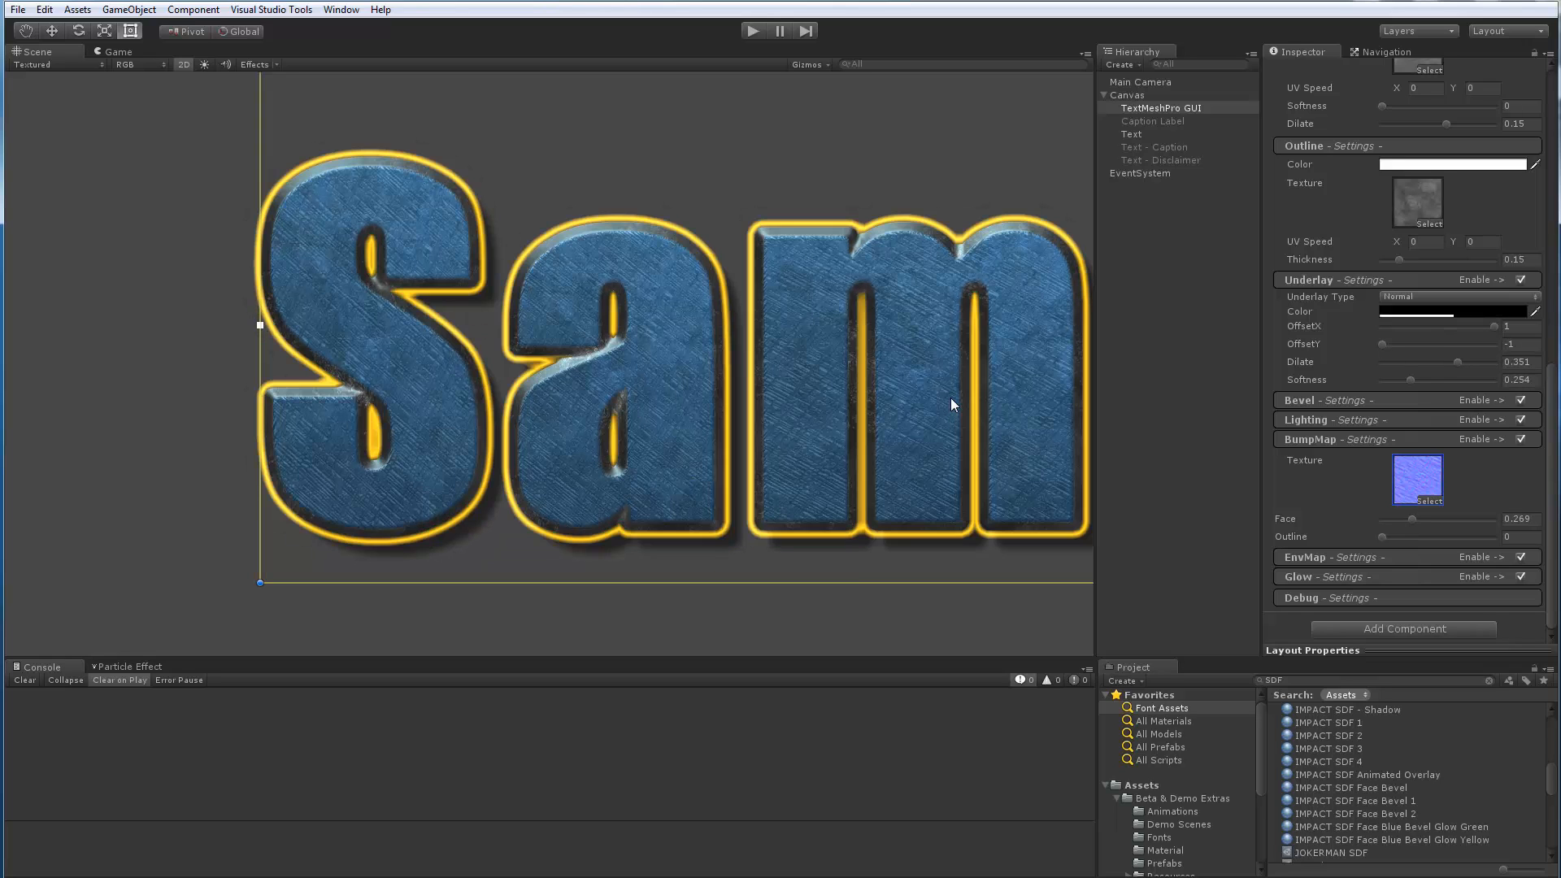
Open the 00 - Metal Text scene from the Demo Scenes folder without saving the changes to the current scene.
scroll(870, 299, down, 2)
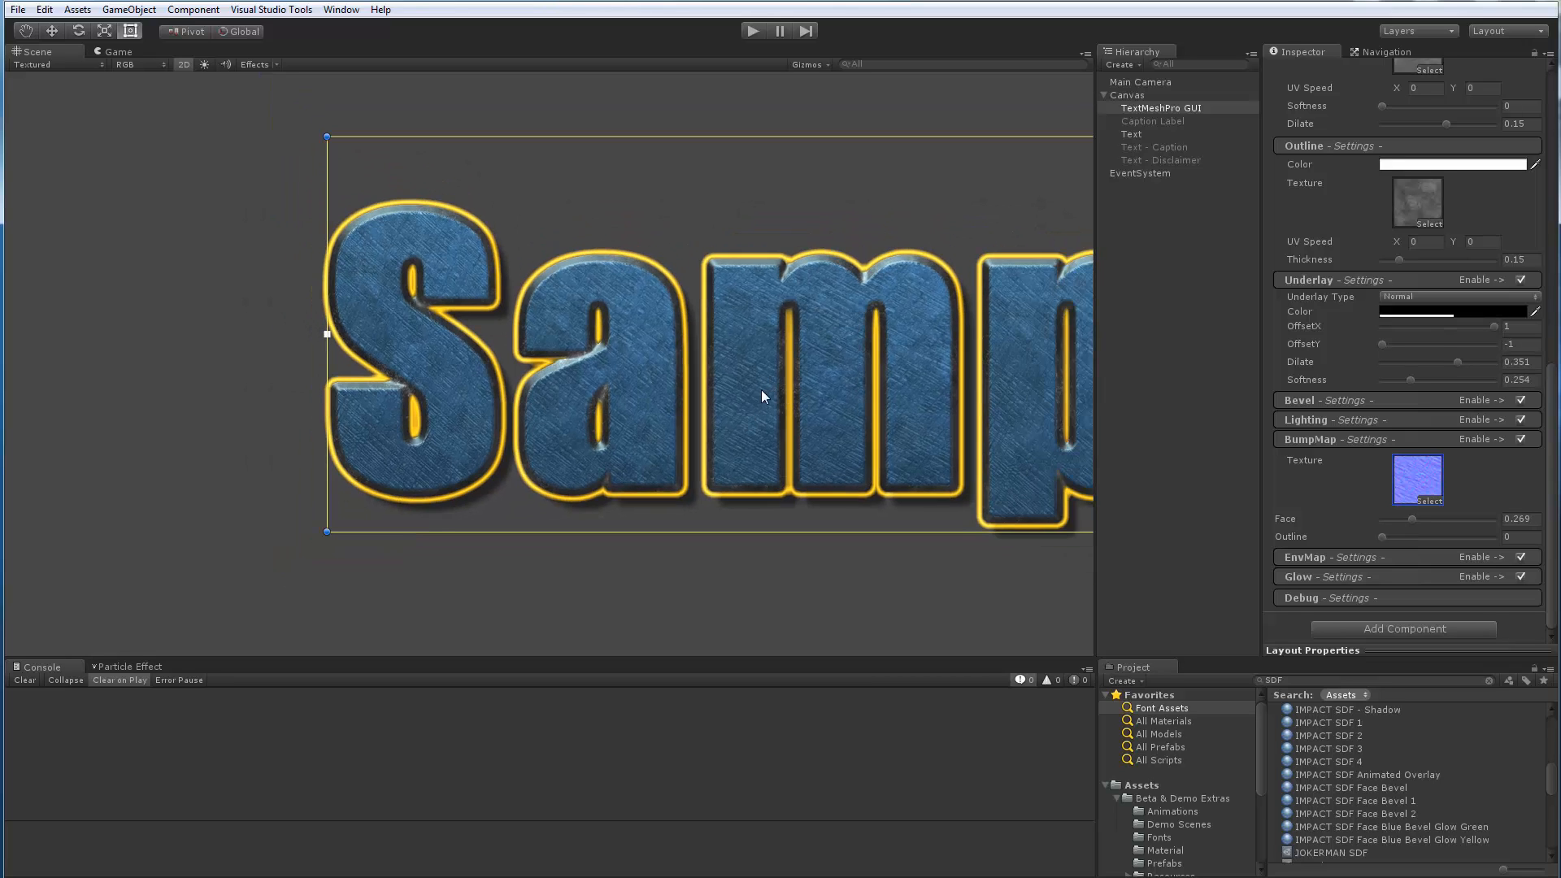
middle_drag(762, 389, 565, 374)
key(t)
scroll(565, 374, down, 2)
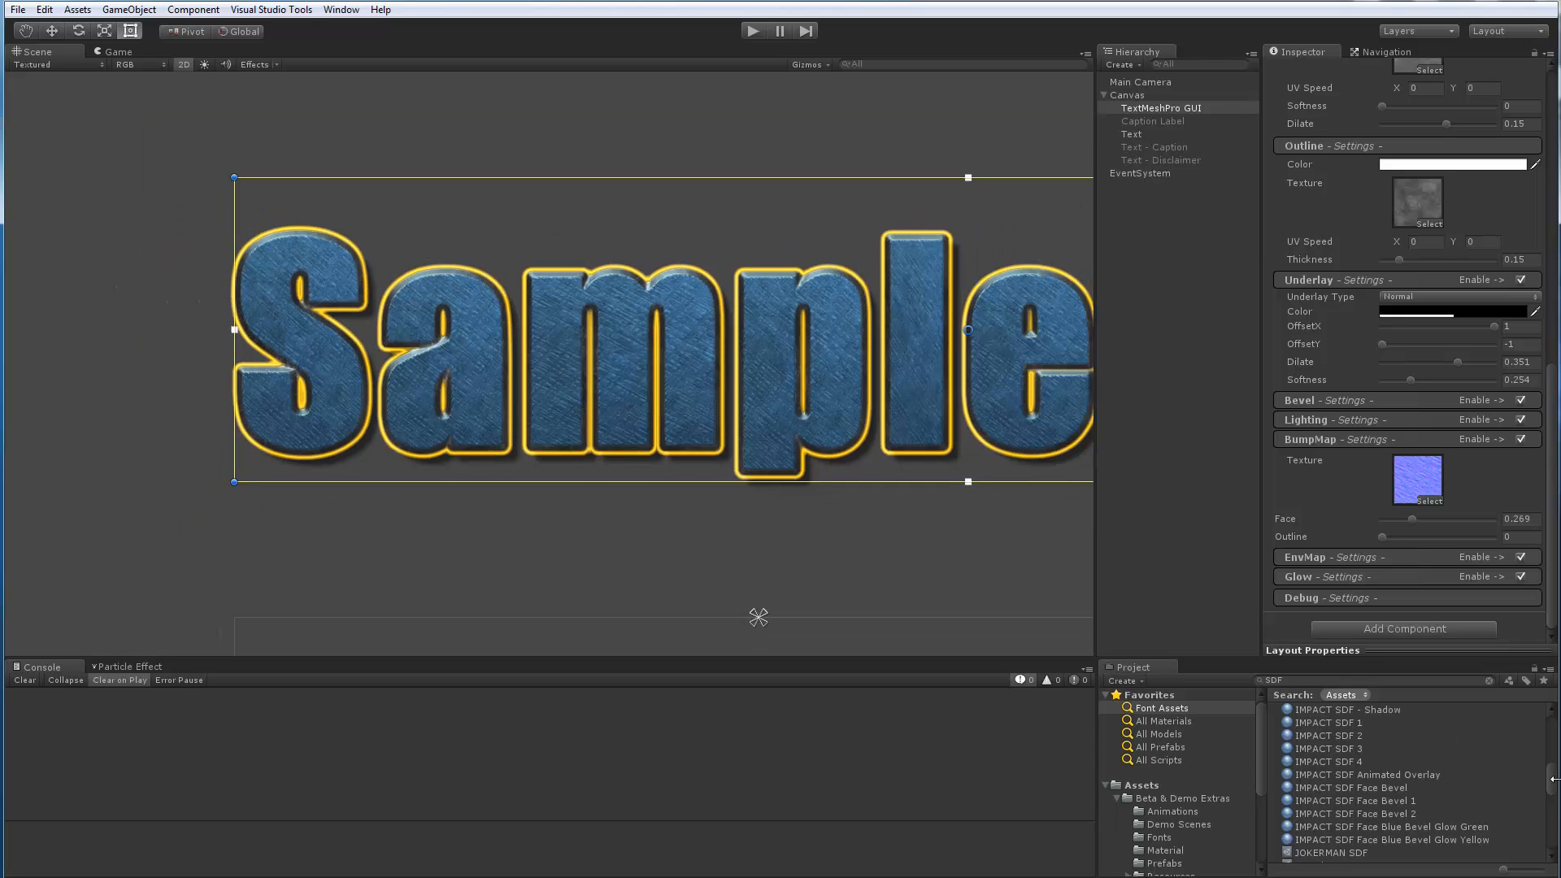
scroll(1553, 786, up, 5)
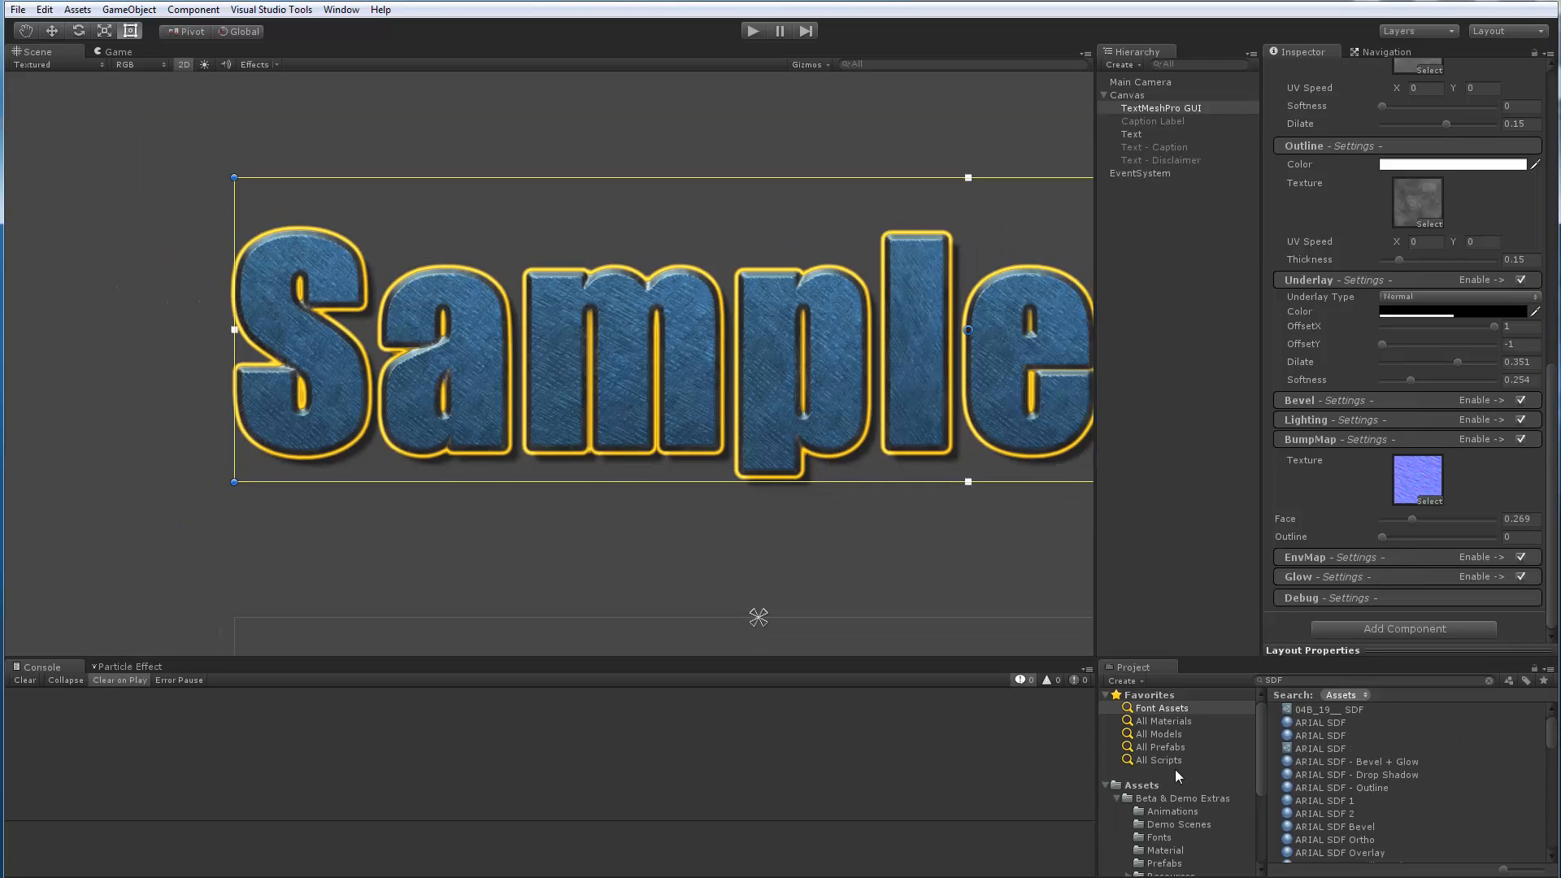
click(1171, 826)
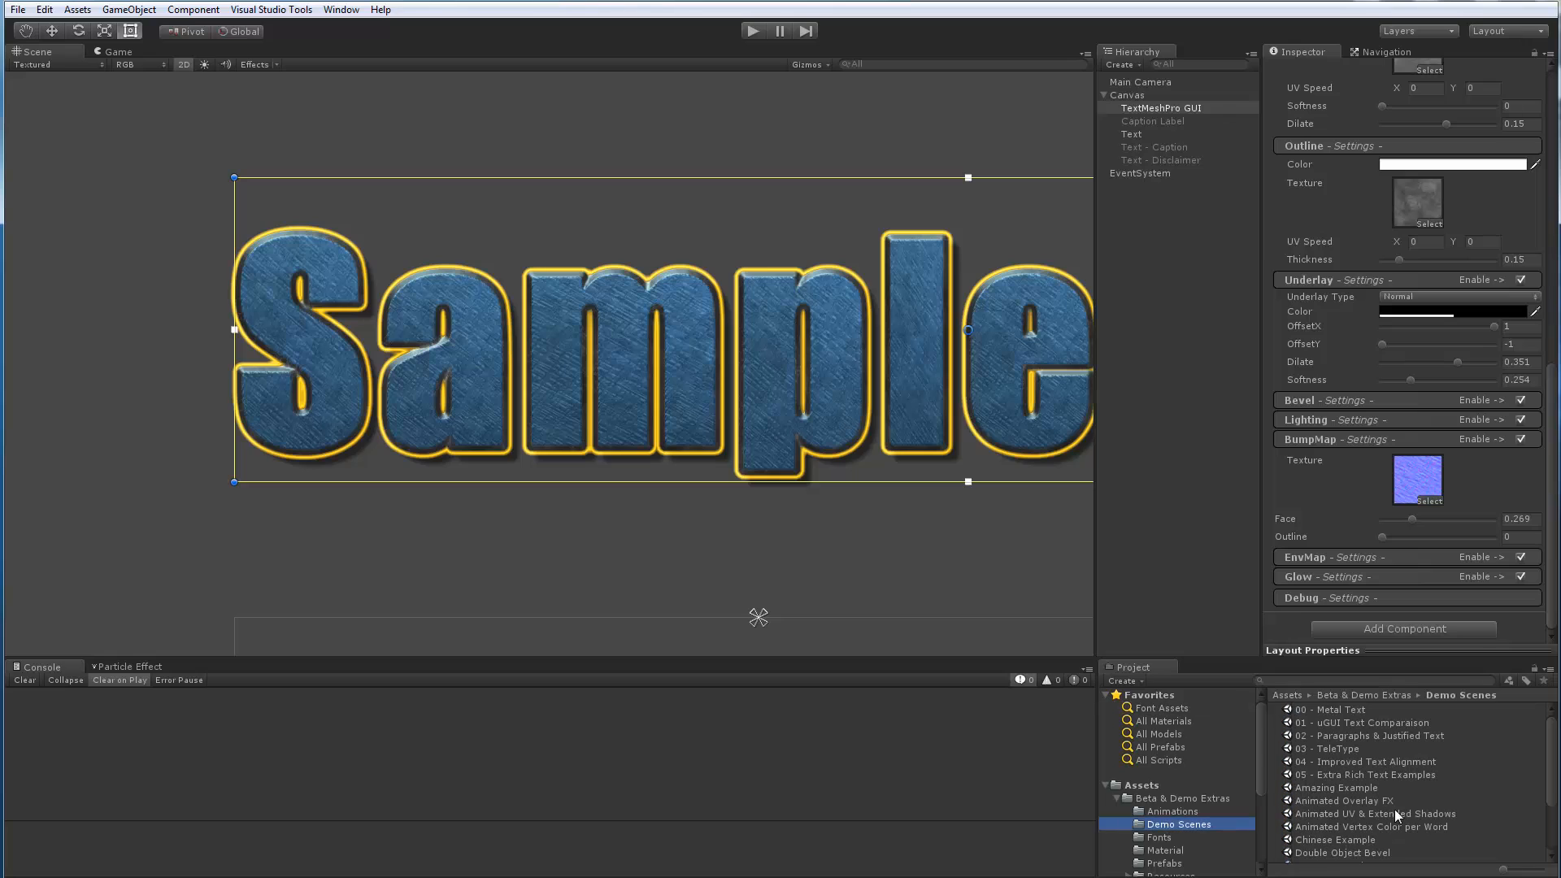
double_click(1319, 709)
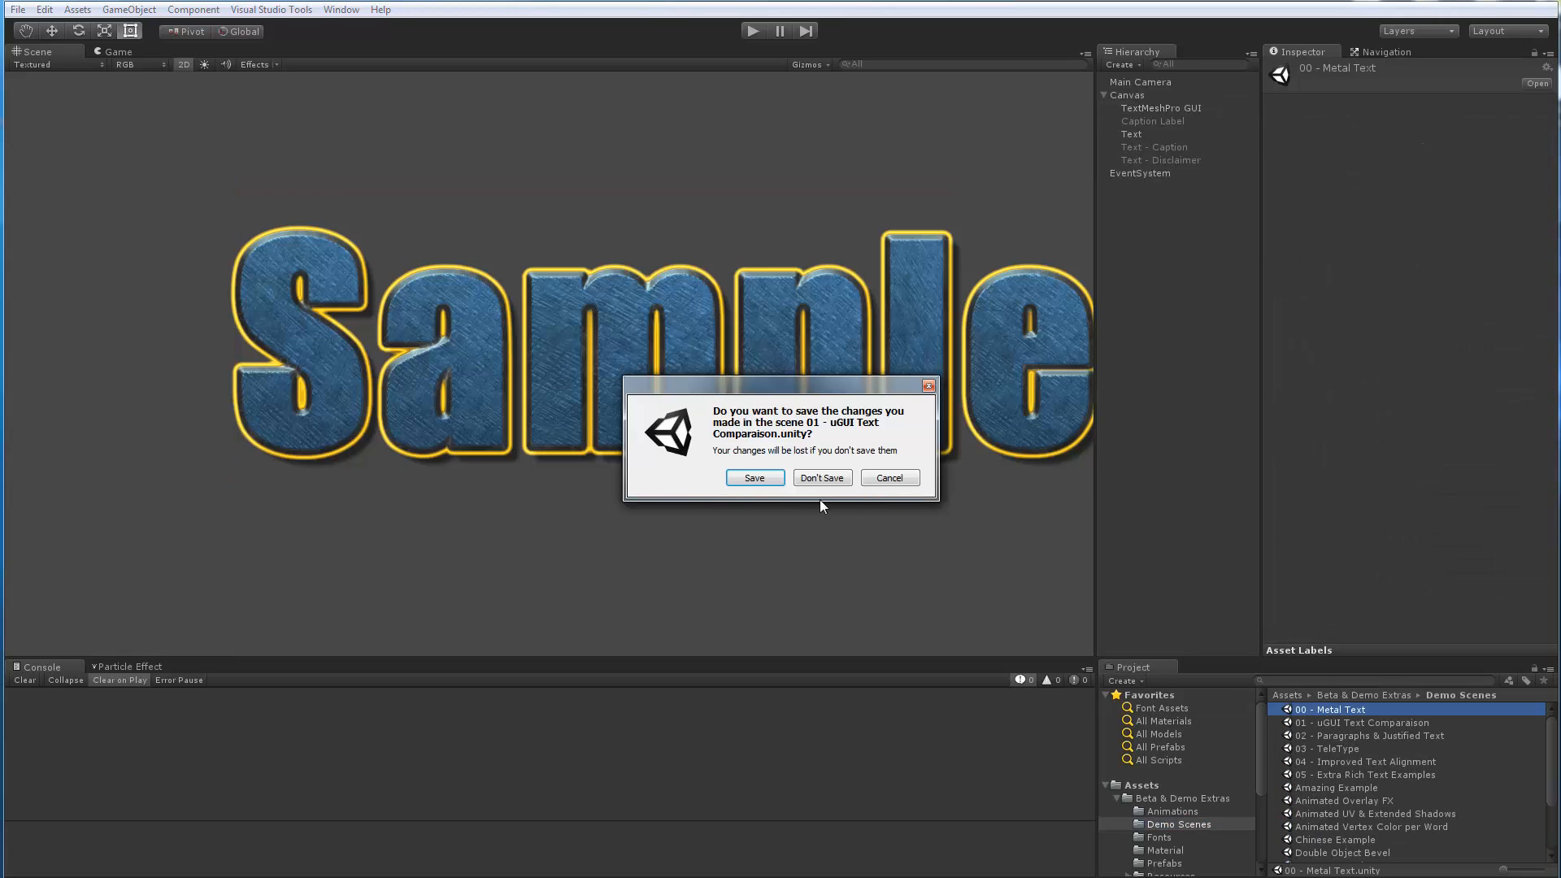
click(818, 478)
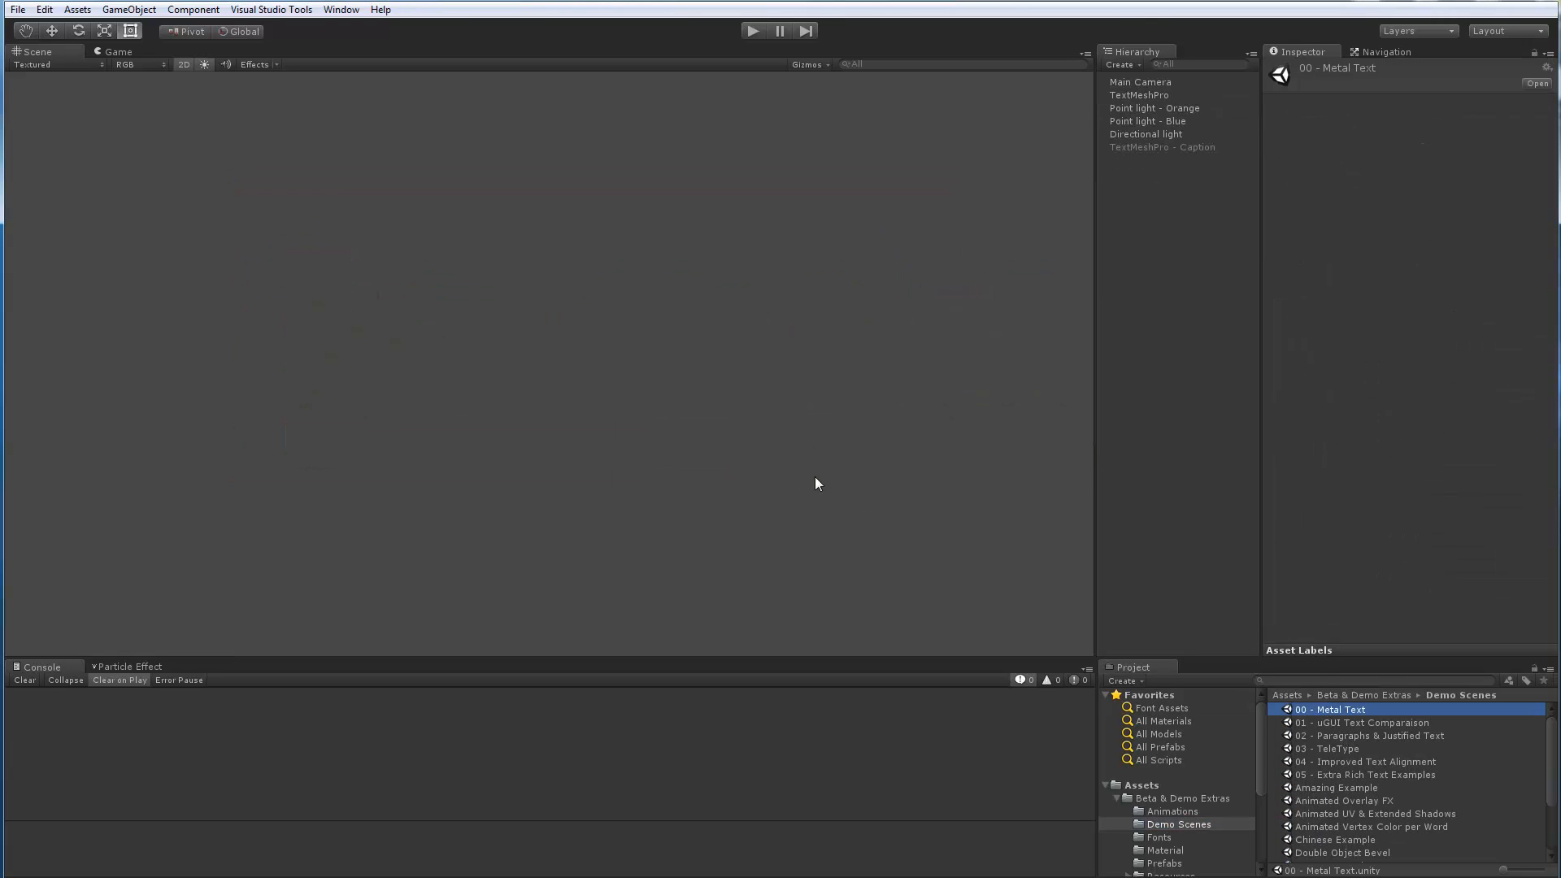
Frame the Amazing text and move the orange point light outward to about X -7.42, Y 3.34.
double_click(1142, 97)
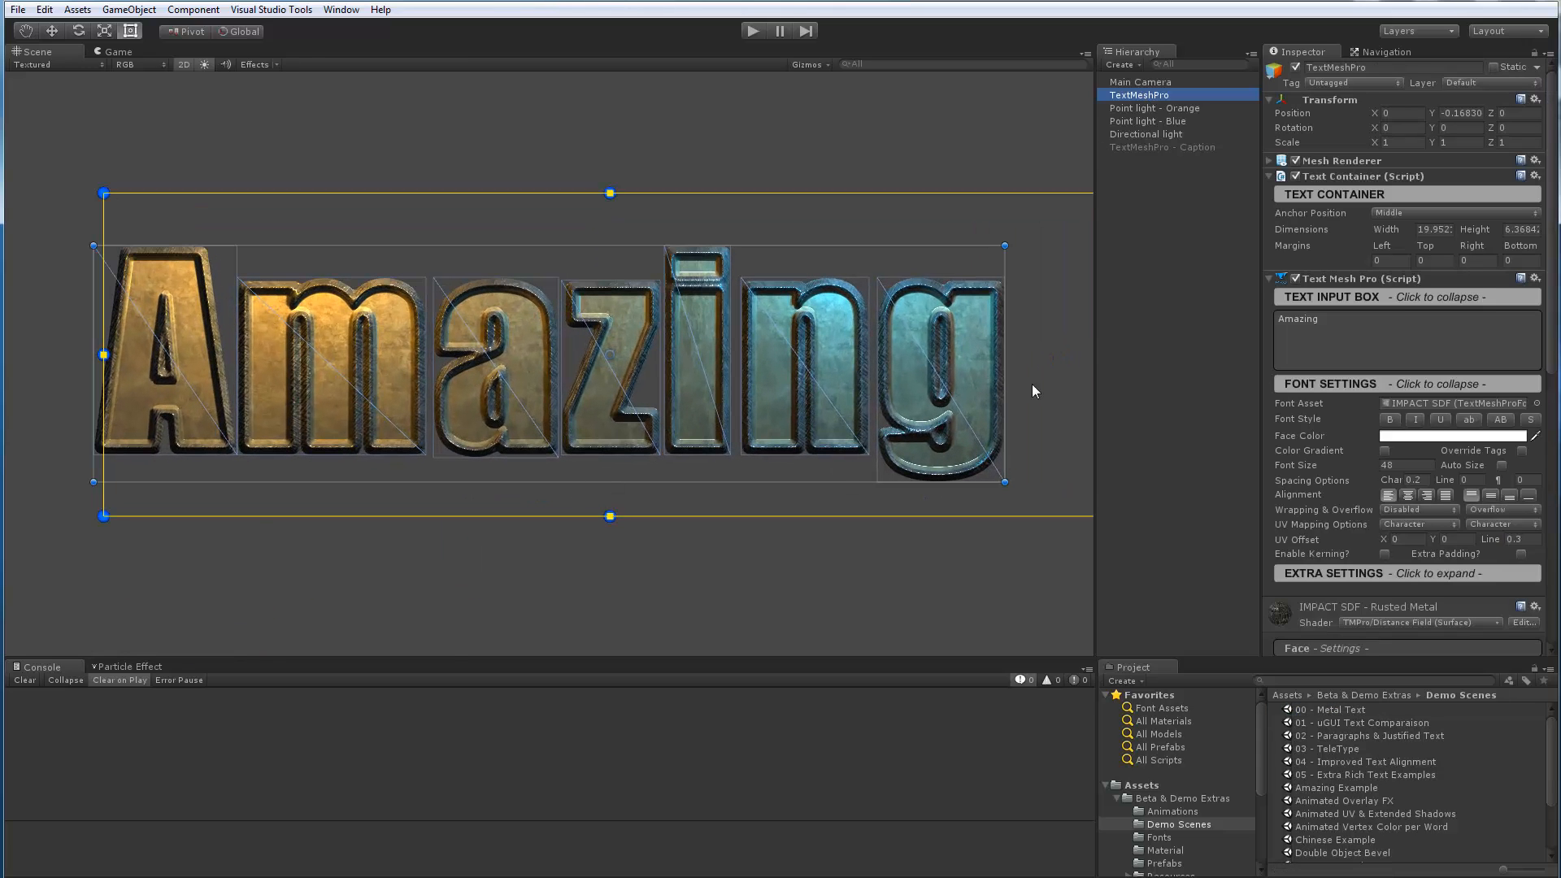
click(1162, 109)
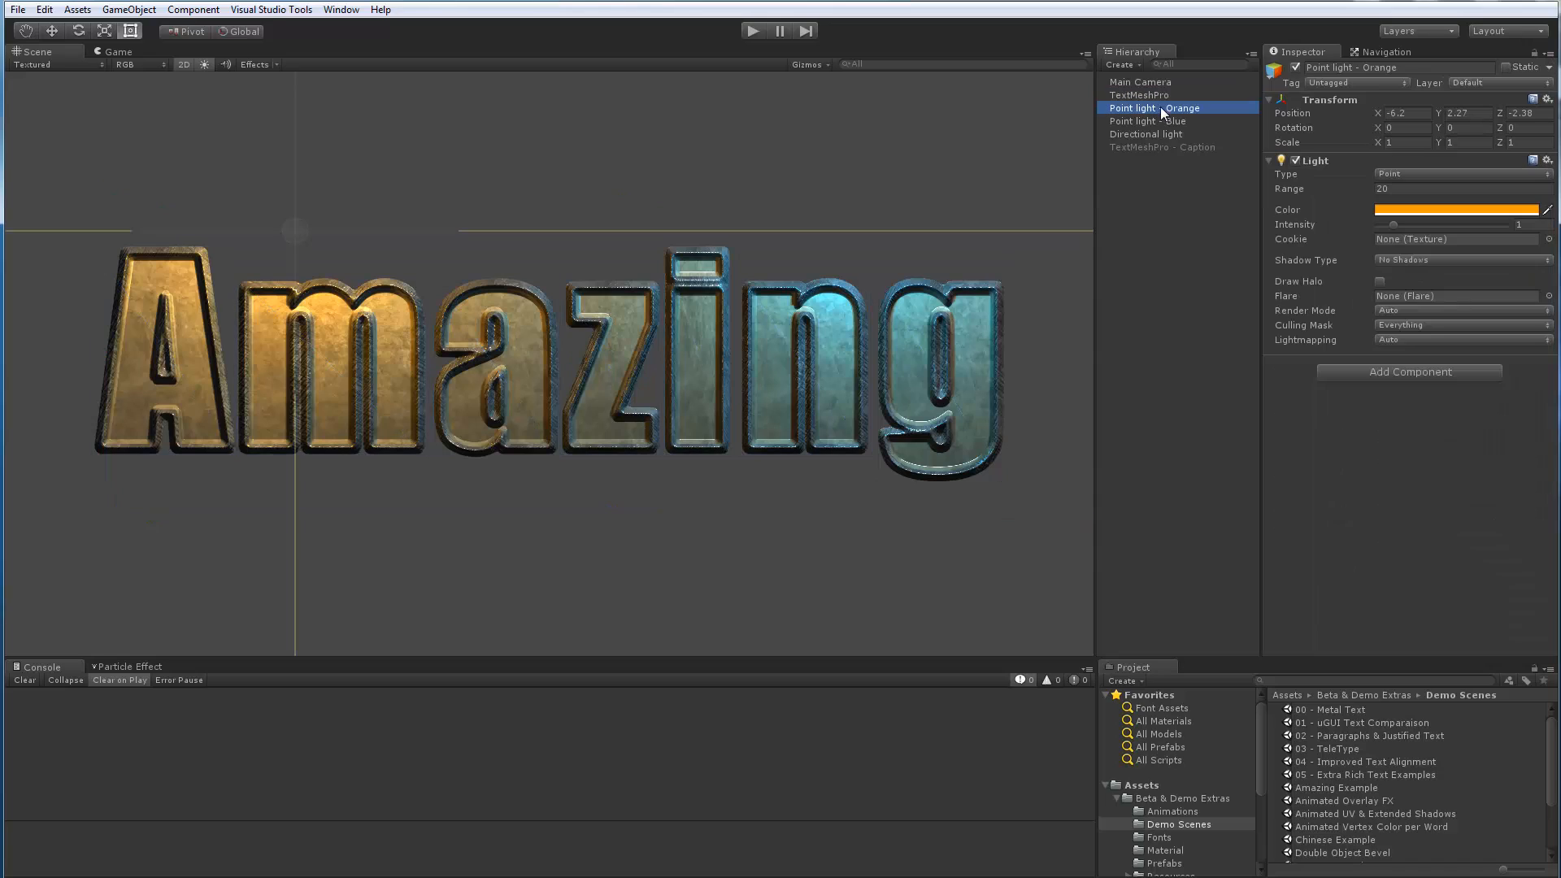
click(52, 31)
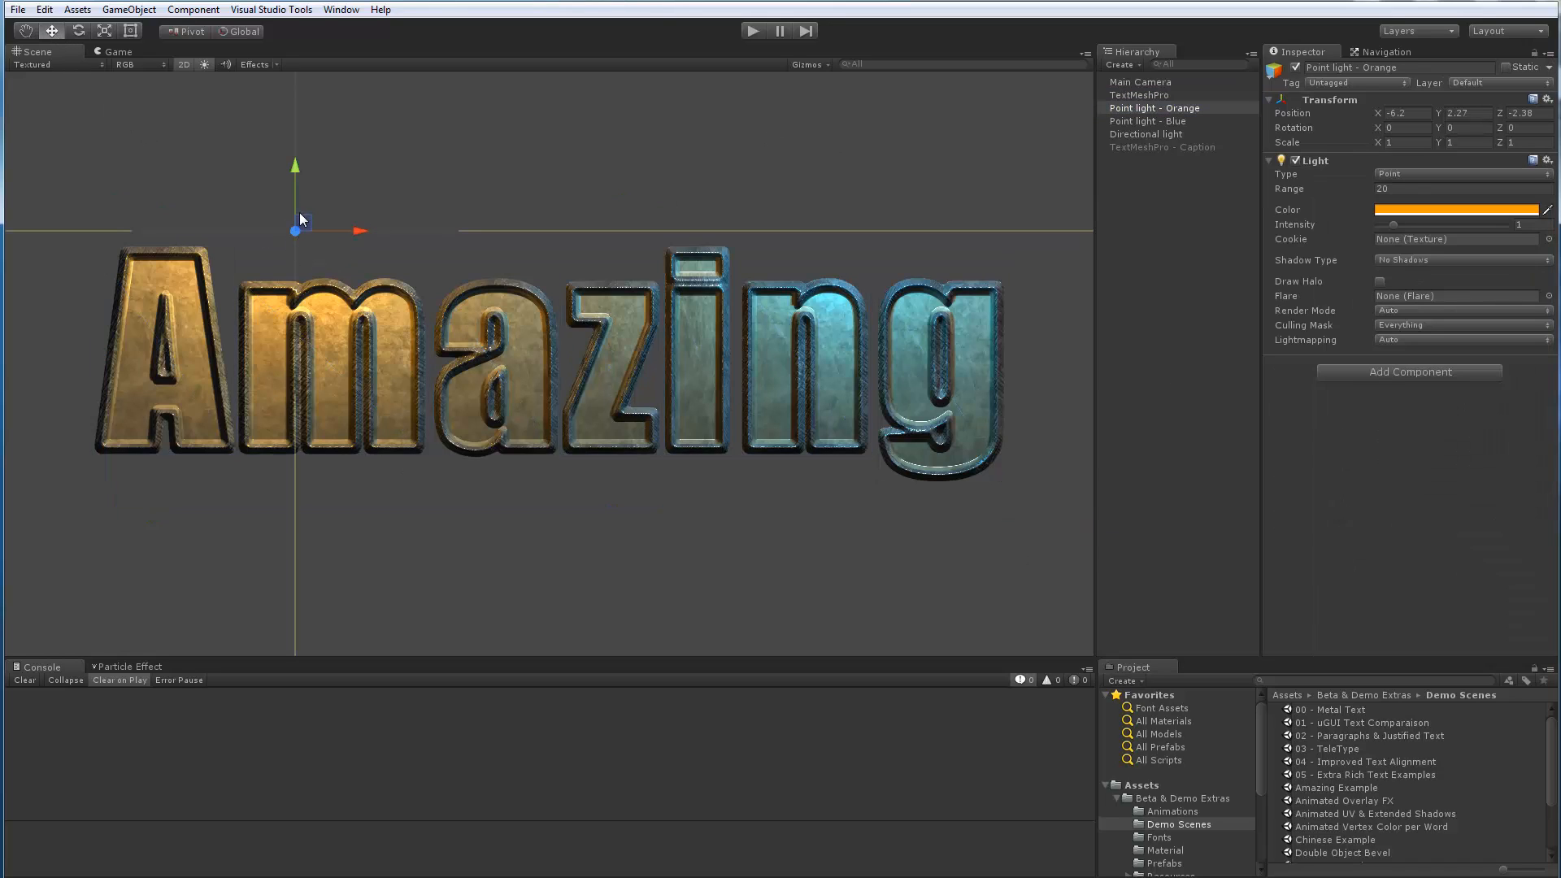
drag(301, 216, 232, 156)
Set the outline bump map strength of the Amazing text's Rusted Metal material to 0.
middle_drag(200, 333, 527, 333)
scroll(515, 370, up, 8)
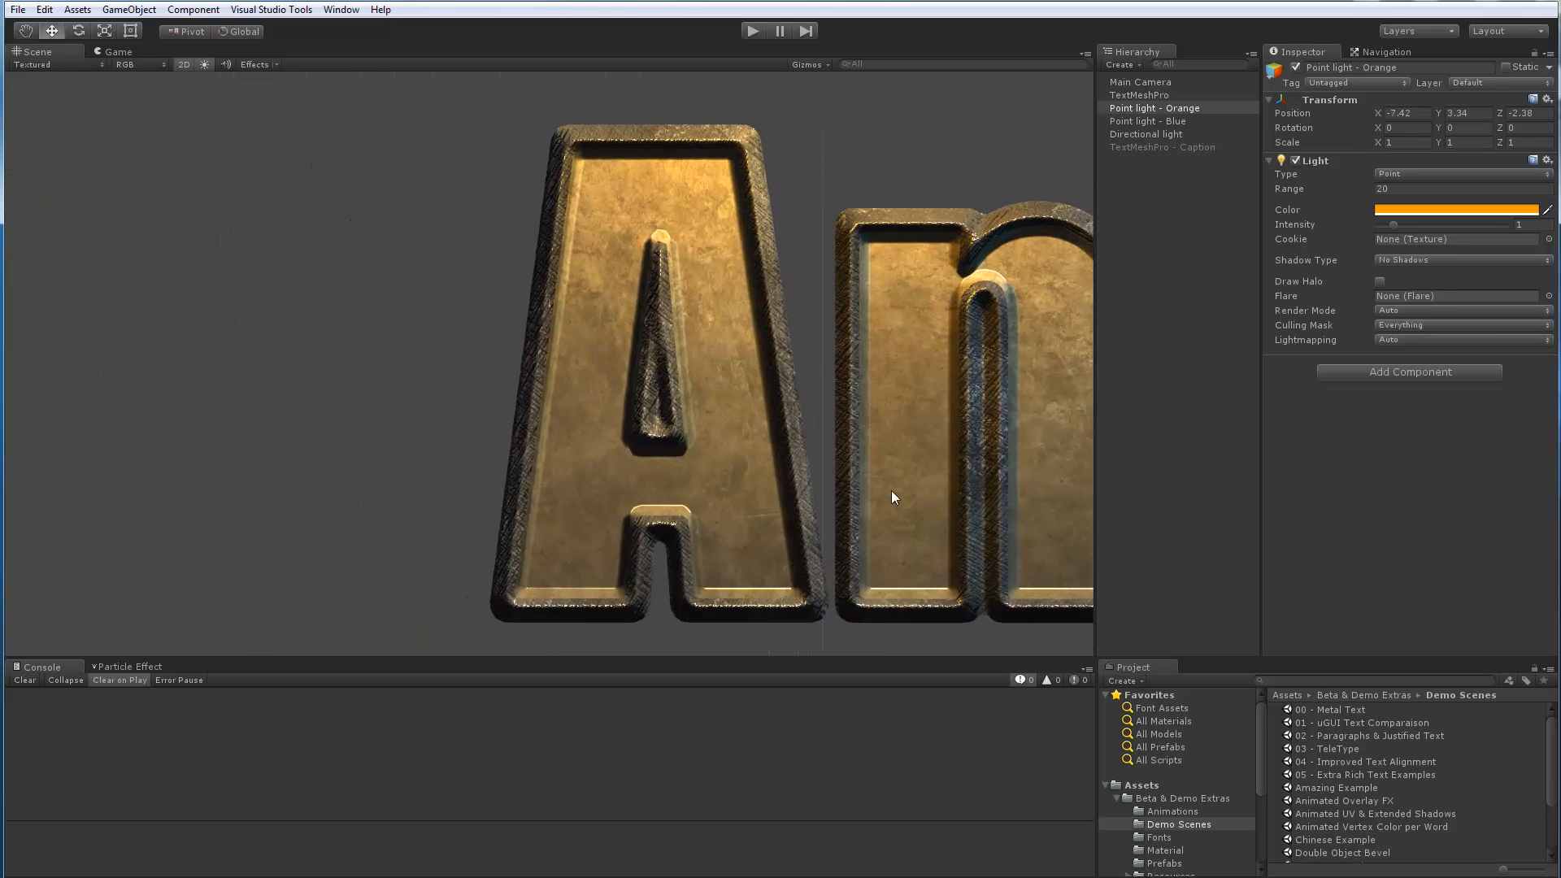
scroll(709, 472, up, 4)
scroll(719, 463, up, 4)
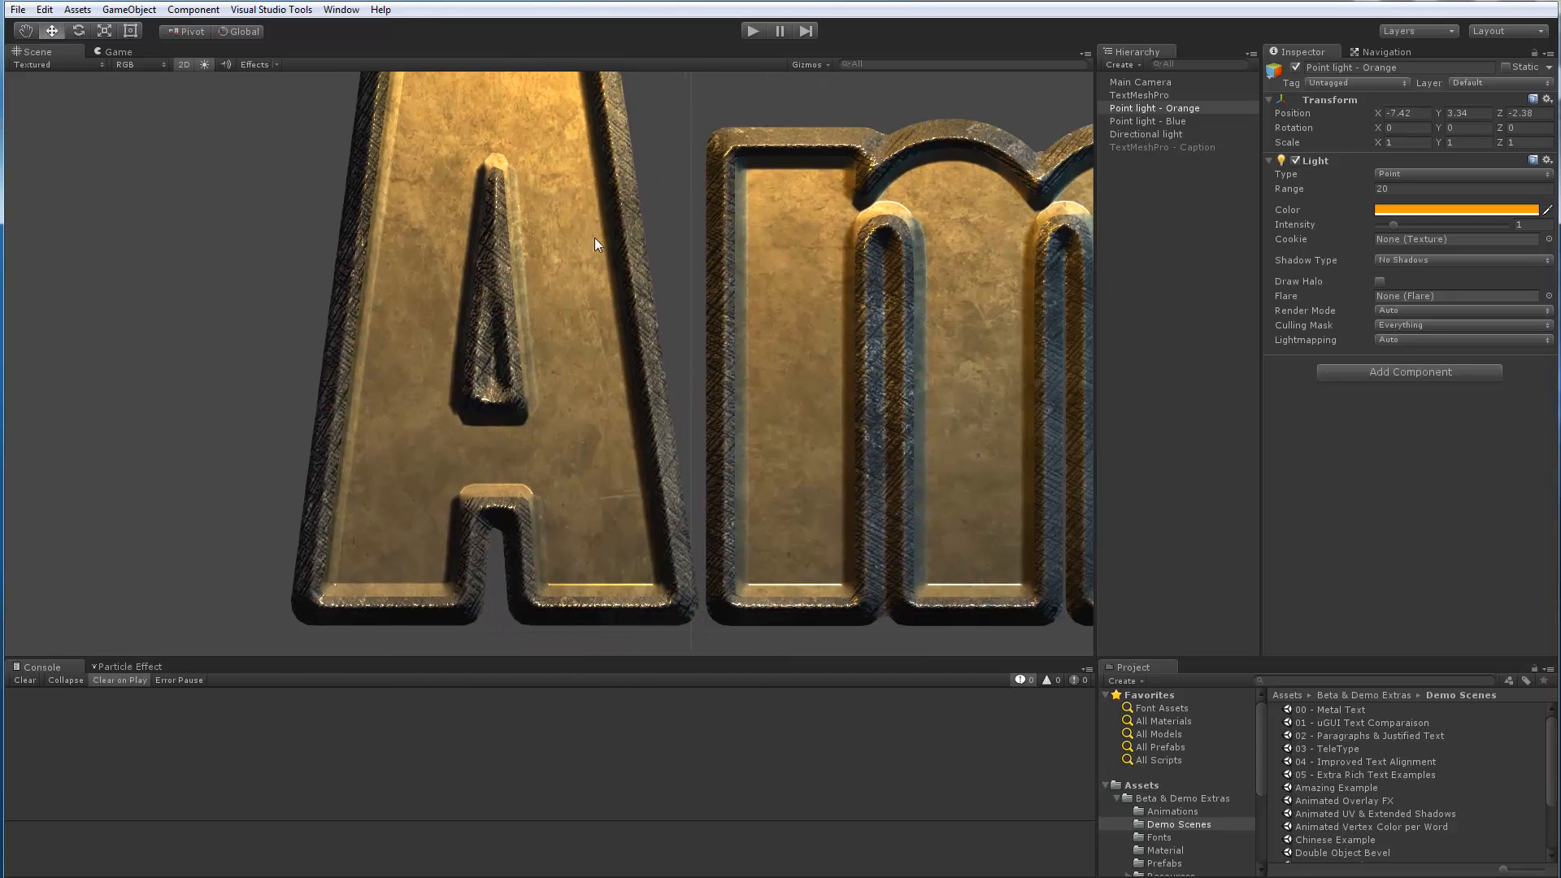
middle_drag(565, 174, 588, 273)
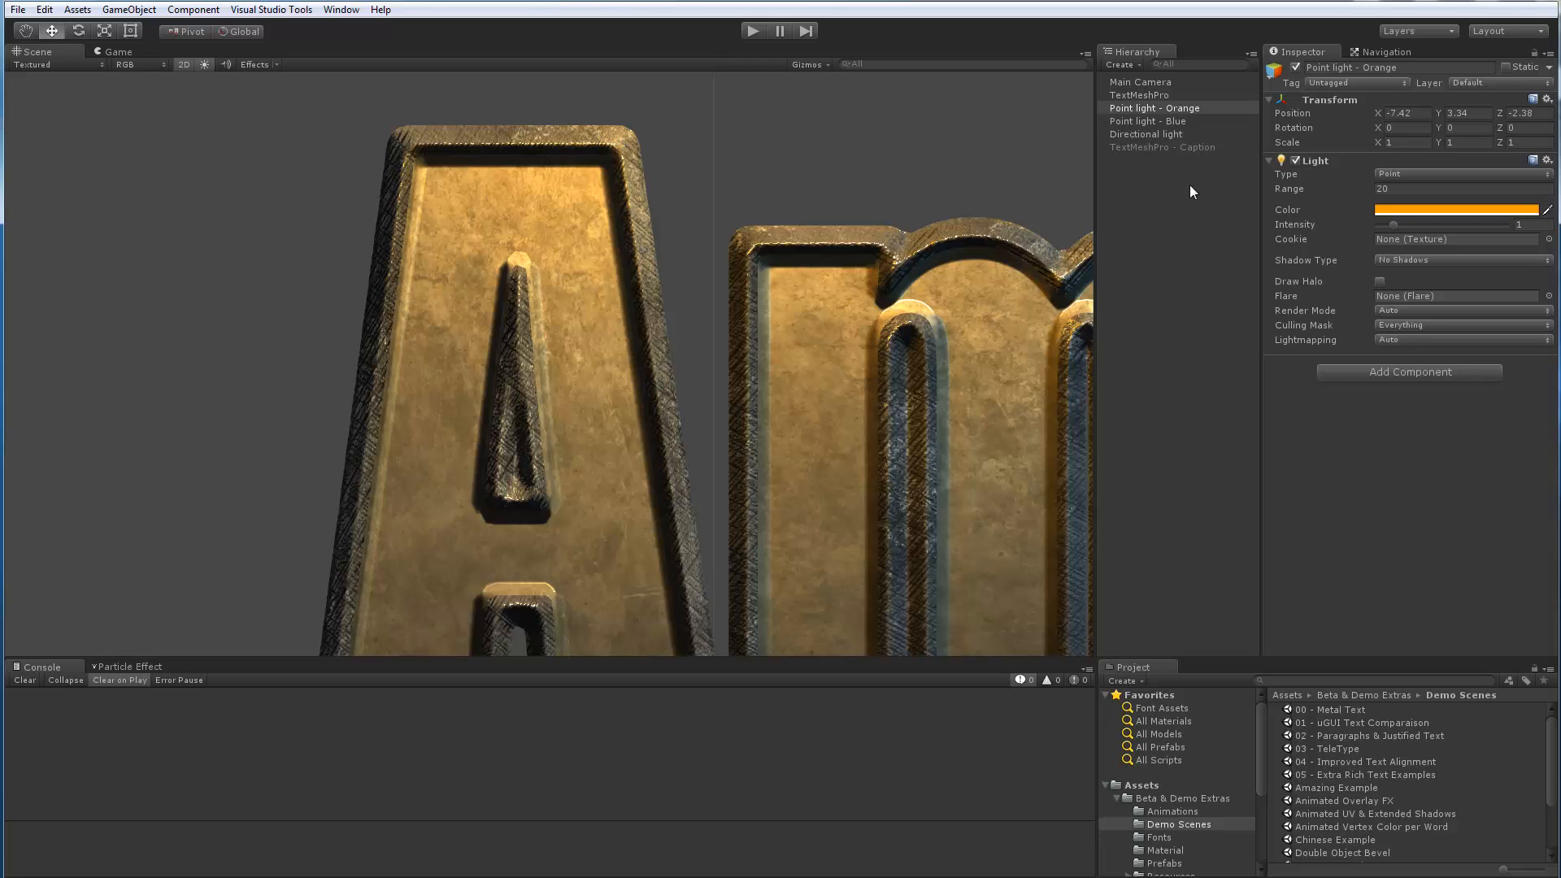
click(1140, 95)
scroll(1355, 476, down, 10)
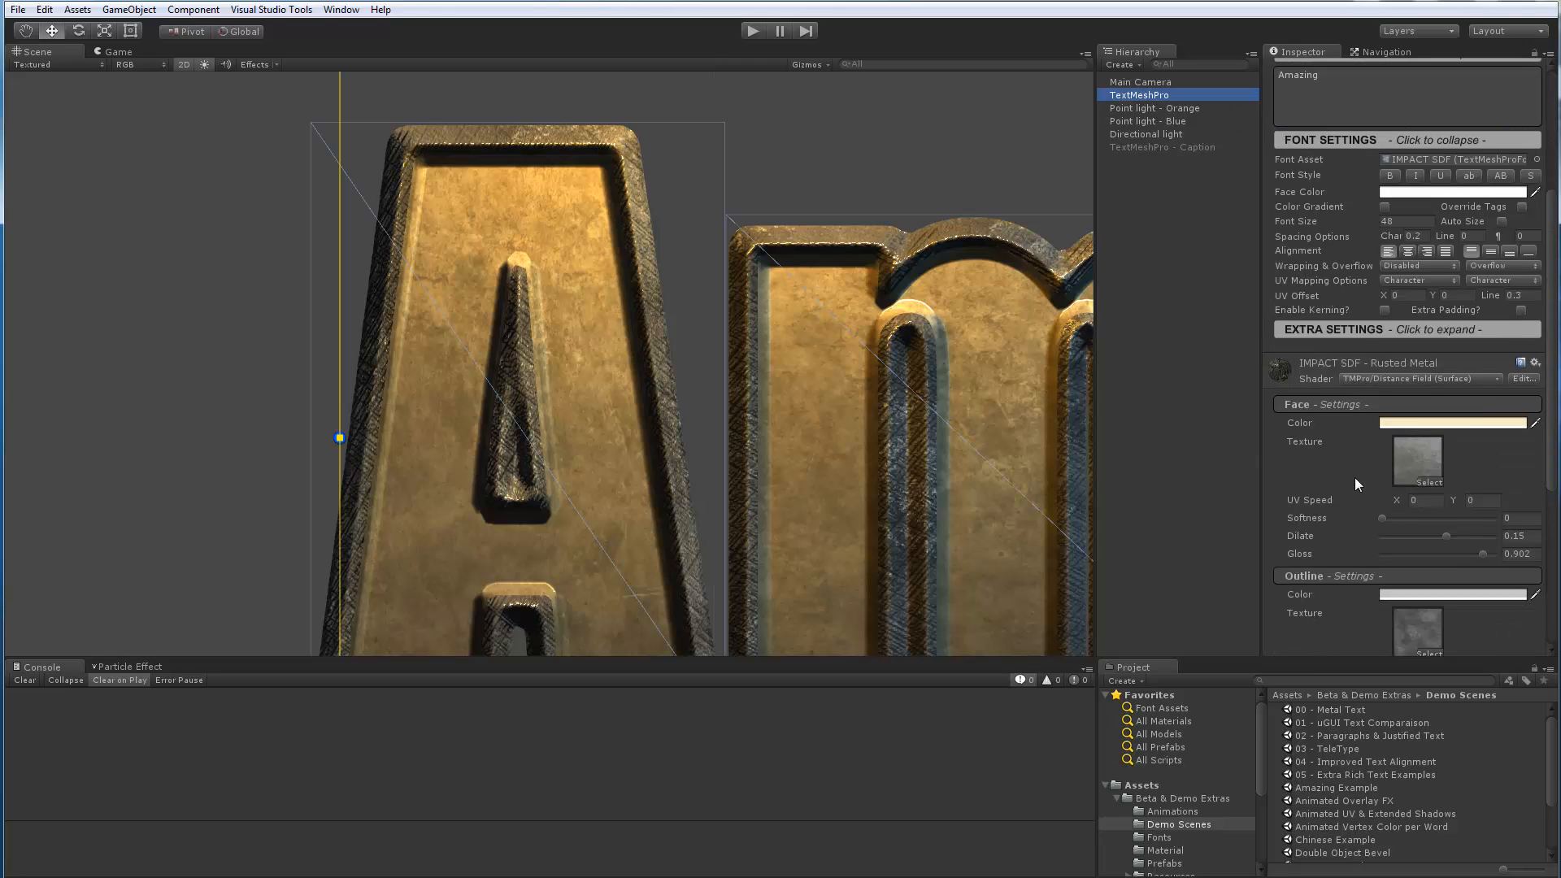
scroll(1355, 478, down, 2)
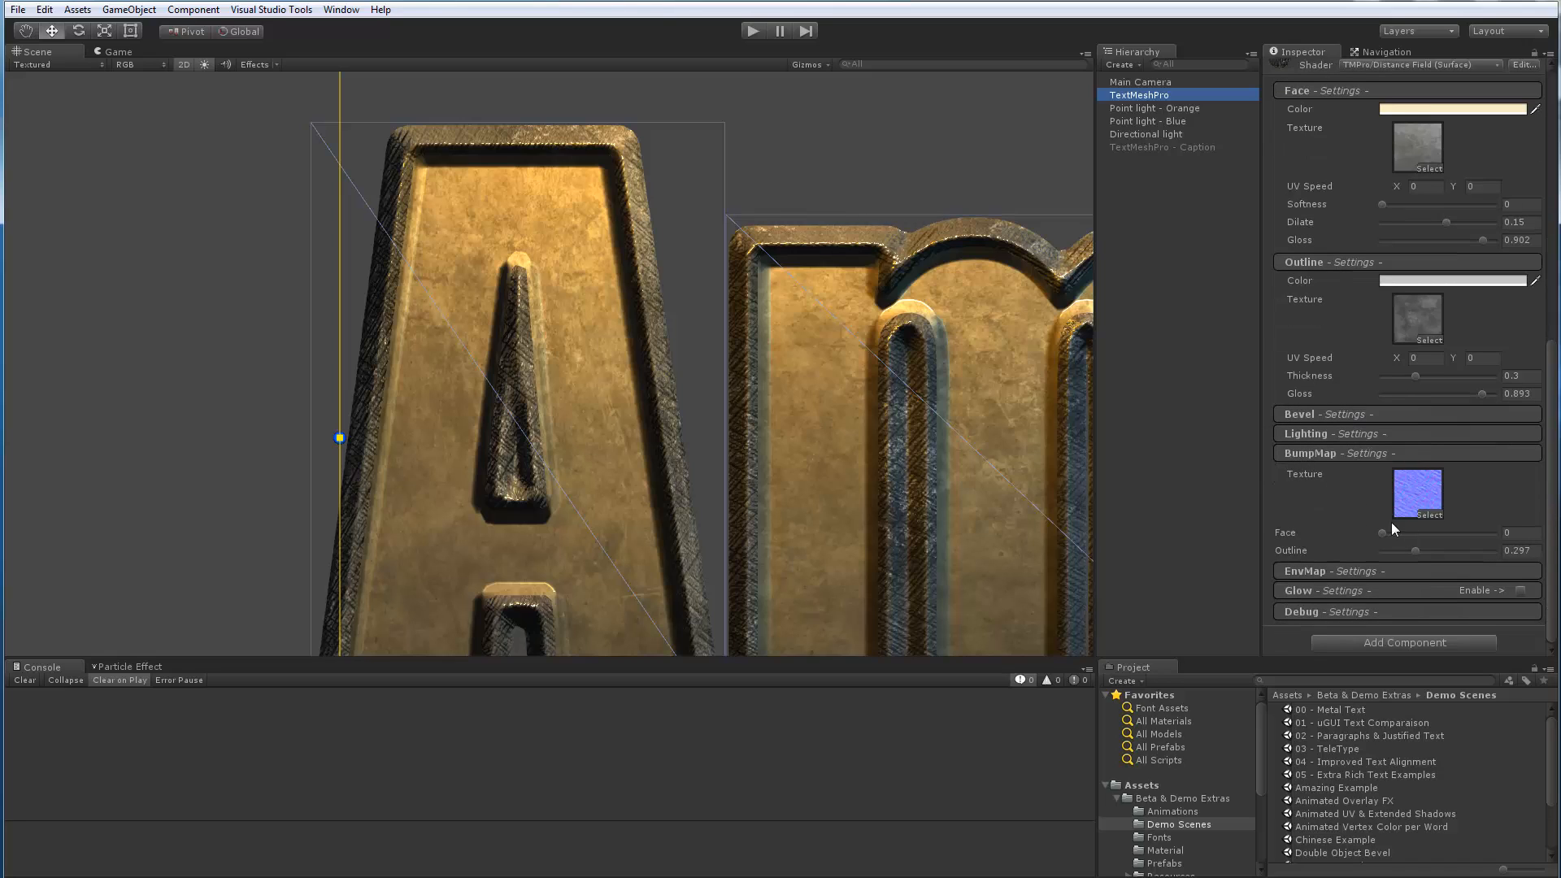
drag(1416, 549, 1342, 542)
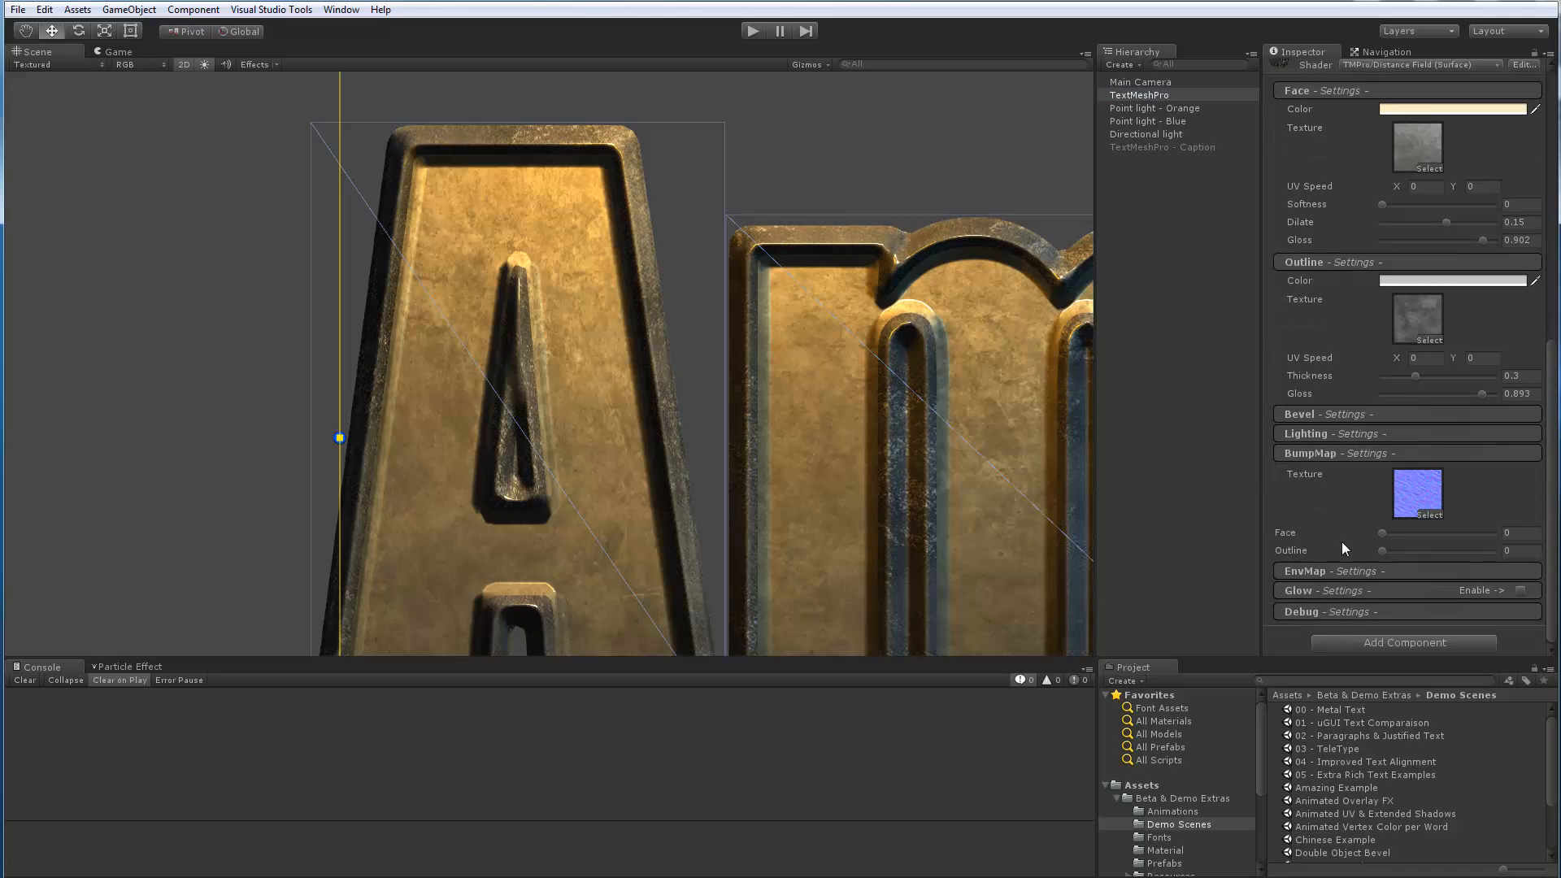
Try the Outer Bevel type on the text material for comparison and switch it back to Inner Bevel.
click(1317, 415)
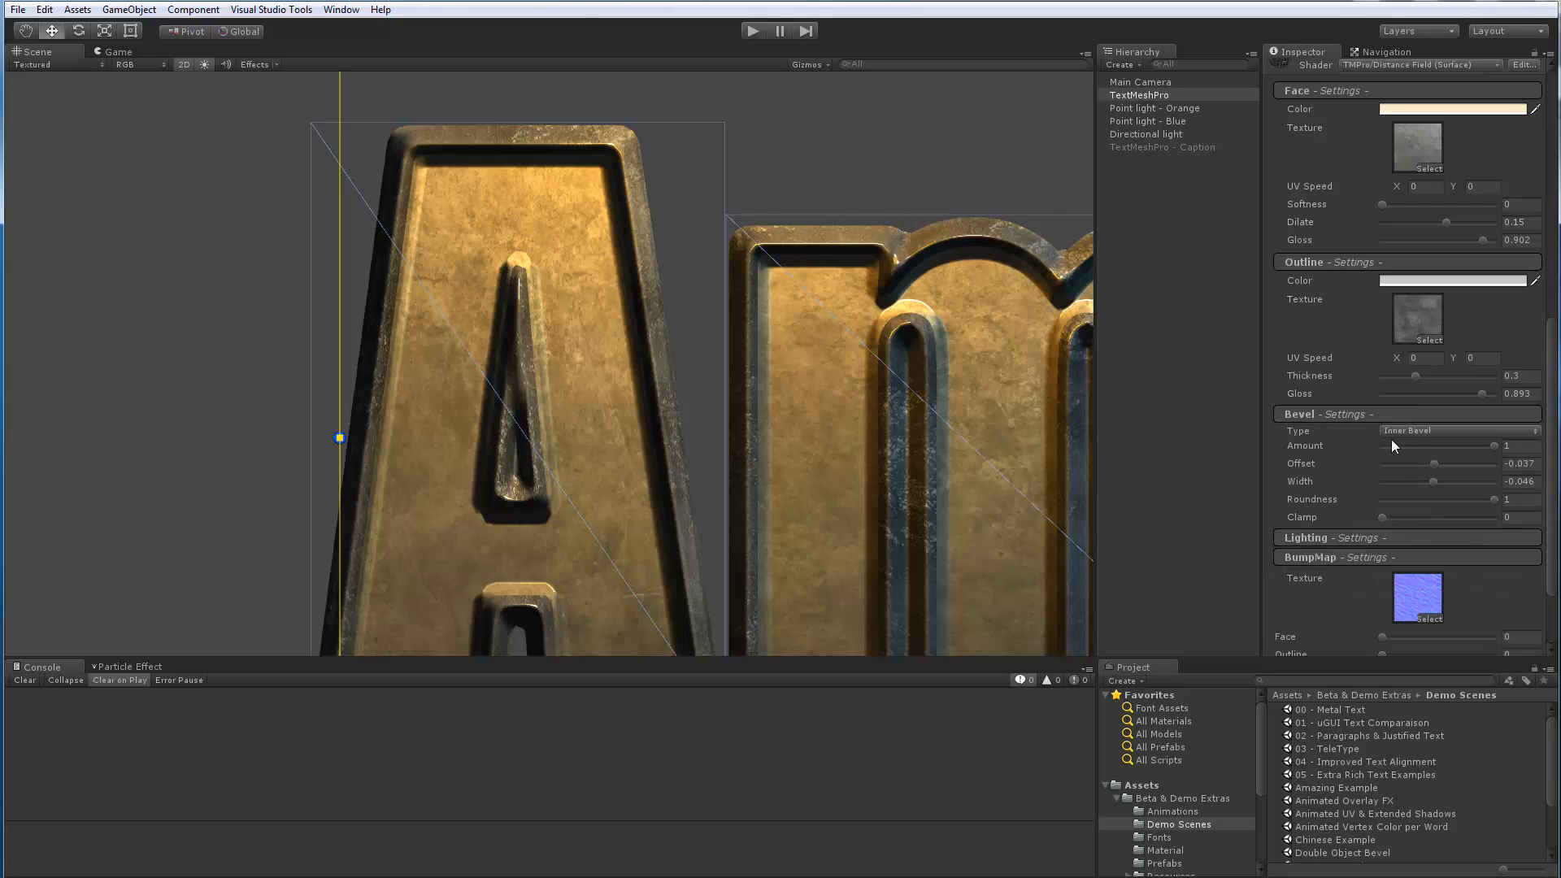
click(1411, 430)
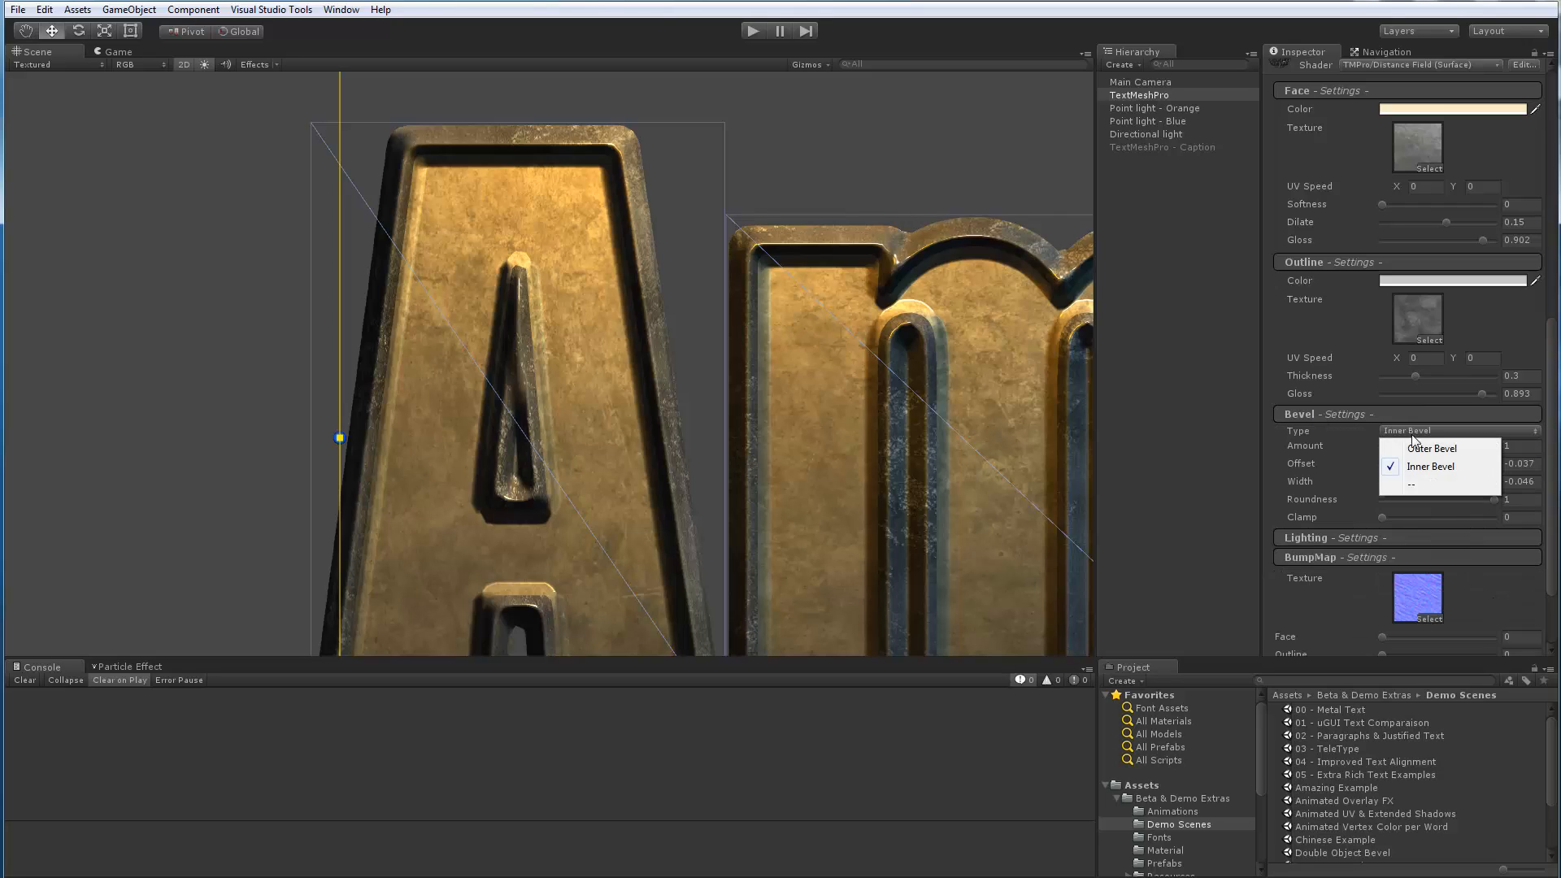
click(1418, 449)
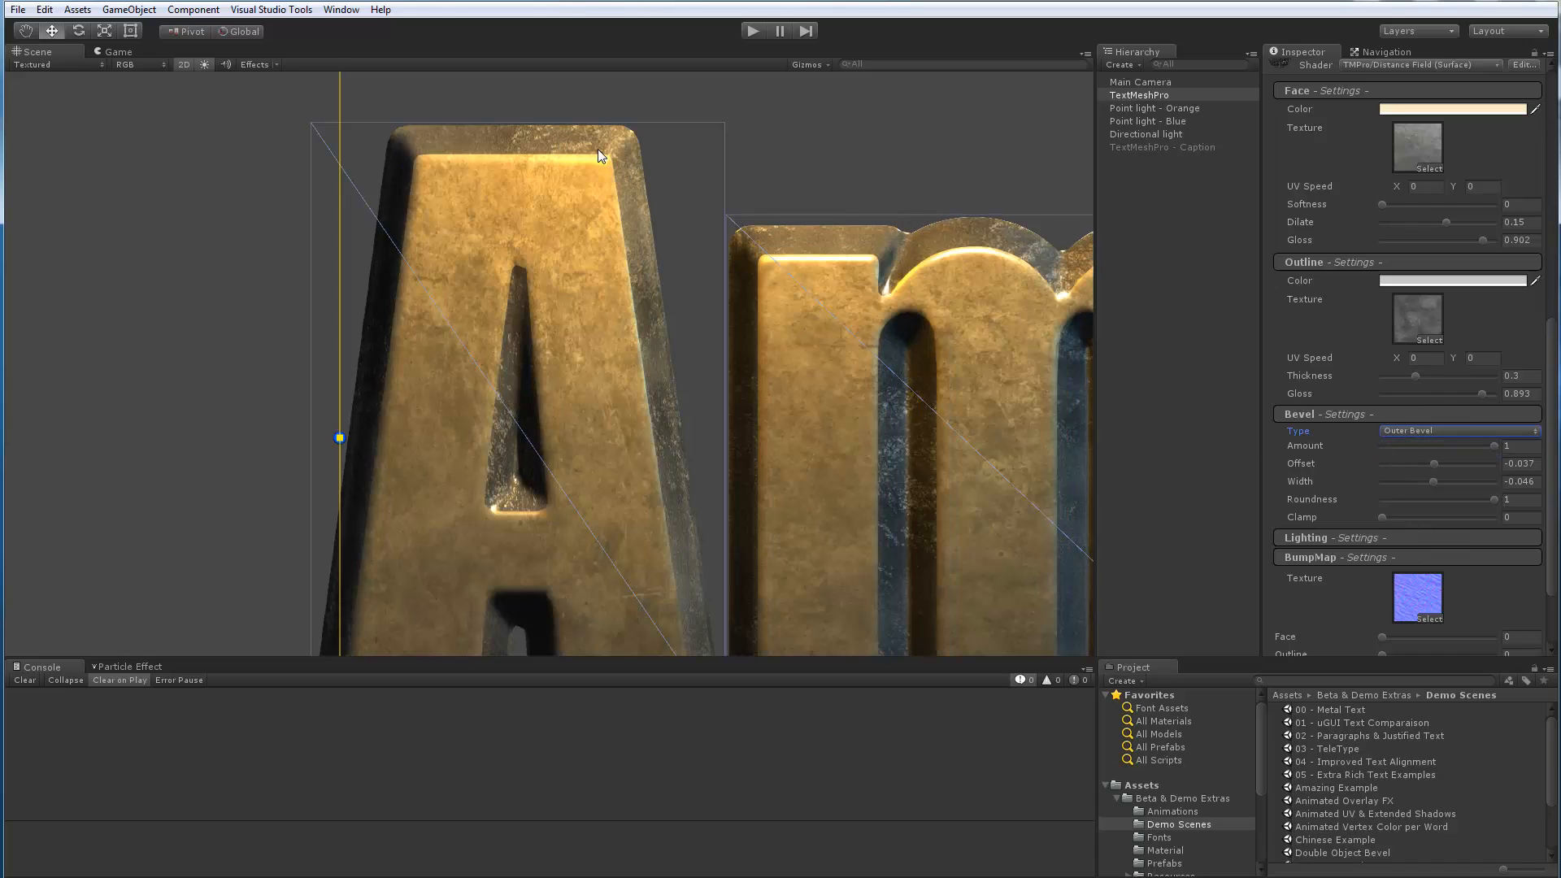
click(1410, 431)
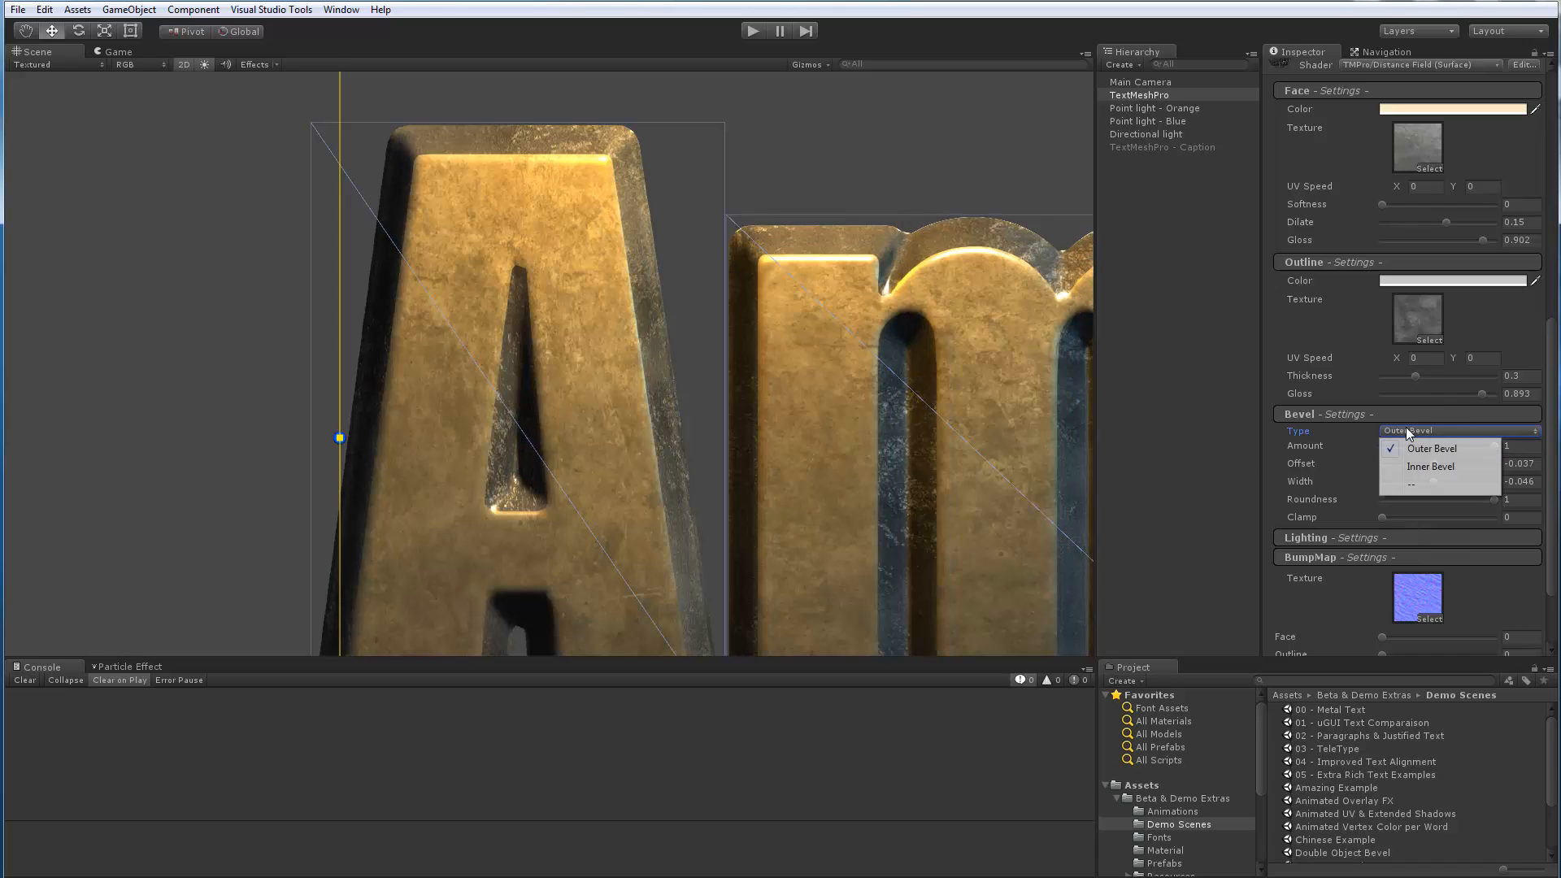
click(1423, 468)
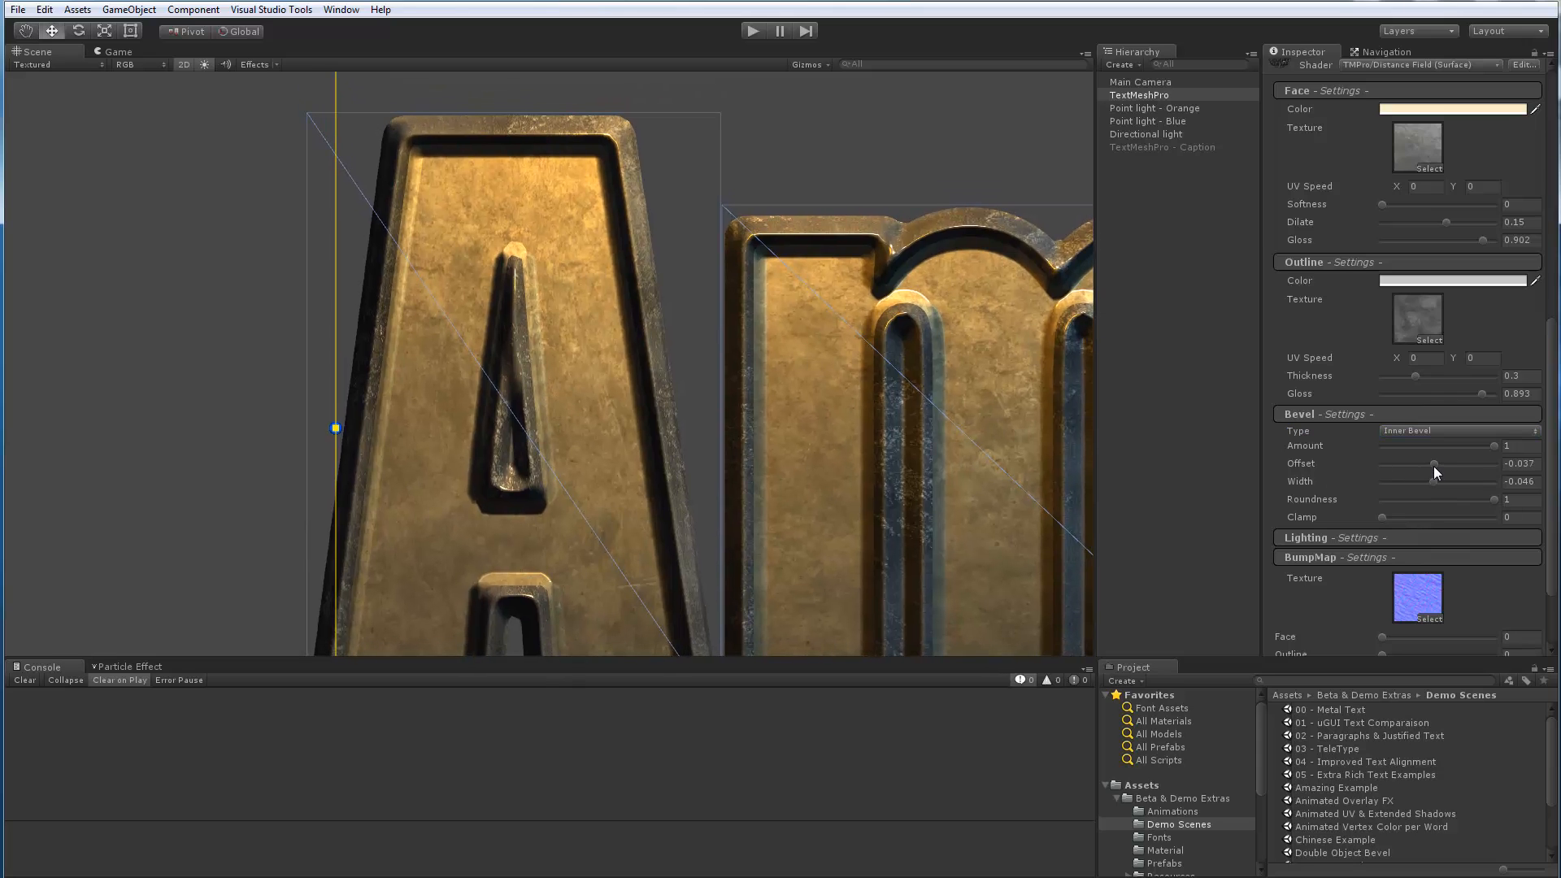
Set the inner bevel's offset to about -0.066, width to 0.121, clamp to 0.362 and roundness to 0.
mouse_move(1433, 466)
mouse_down()
mouse_move(1415, 464)
mouse_move(1435, 469)
mouse_move(1422, 483)
mouse_move(1449, 485)
mouse_up()
scroll(706, 378, down, 5)
middle_drag(611, 419, 587, 372)
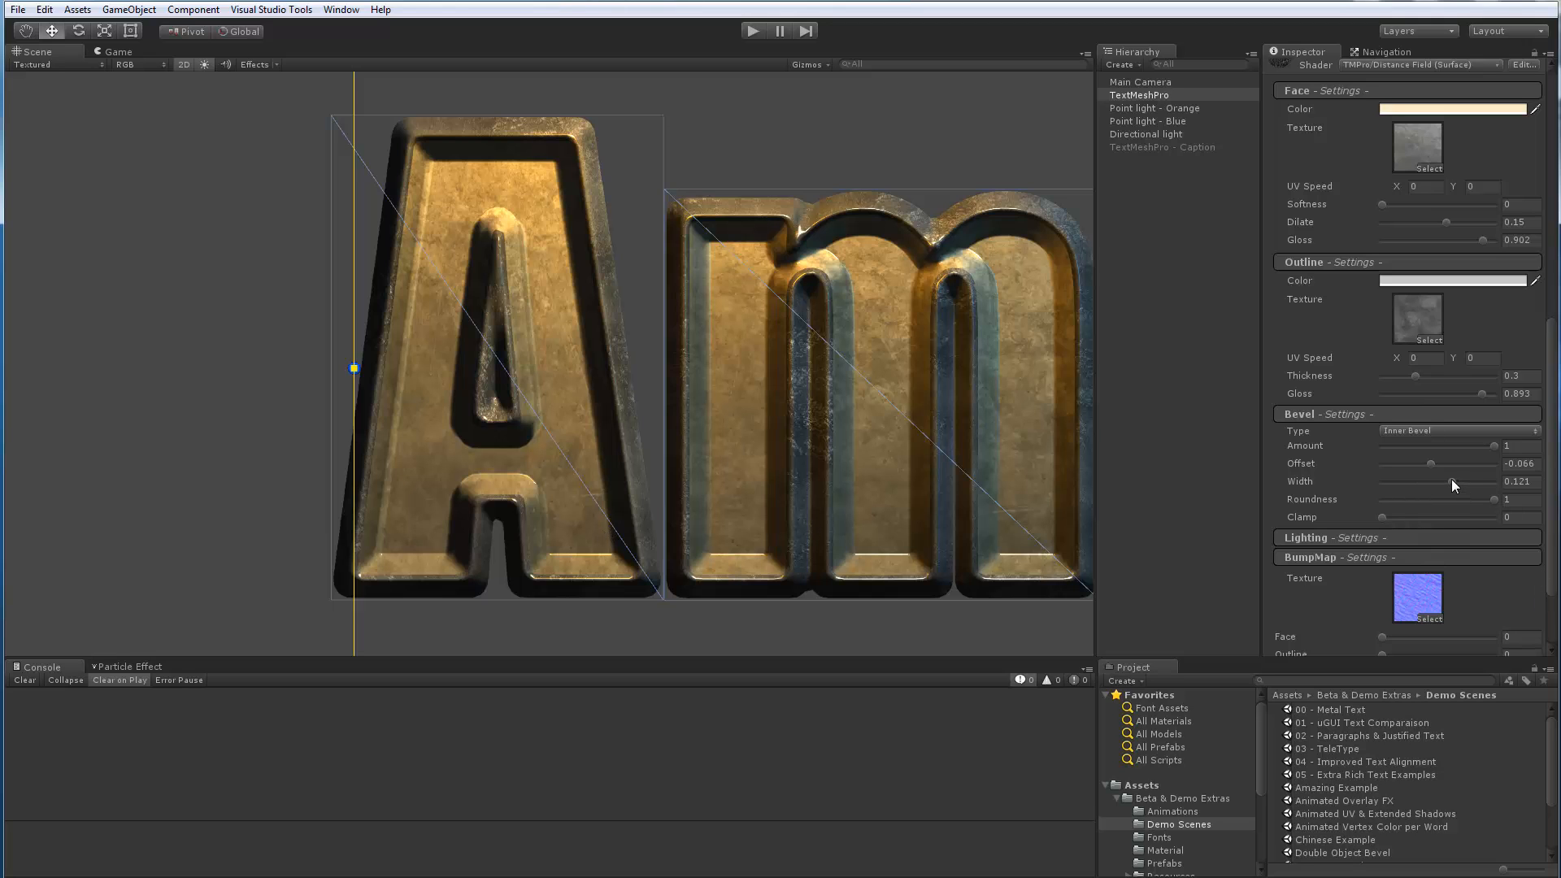
mouse_move(1451, 479)
mouse_down()
mouse_move(1431, 480)
mouse_move(1452, 483)
mouse_up()
drag(1384, 515, 1424, 510)
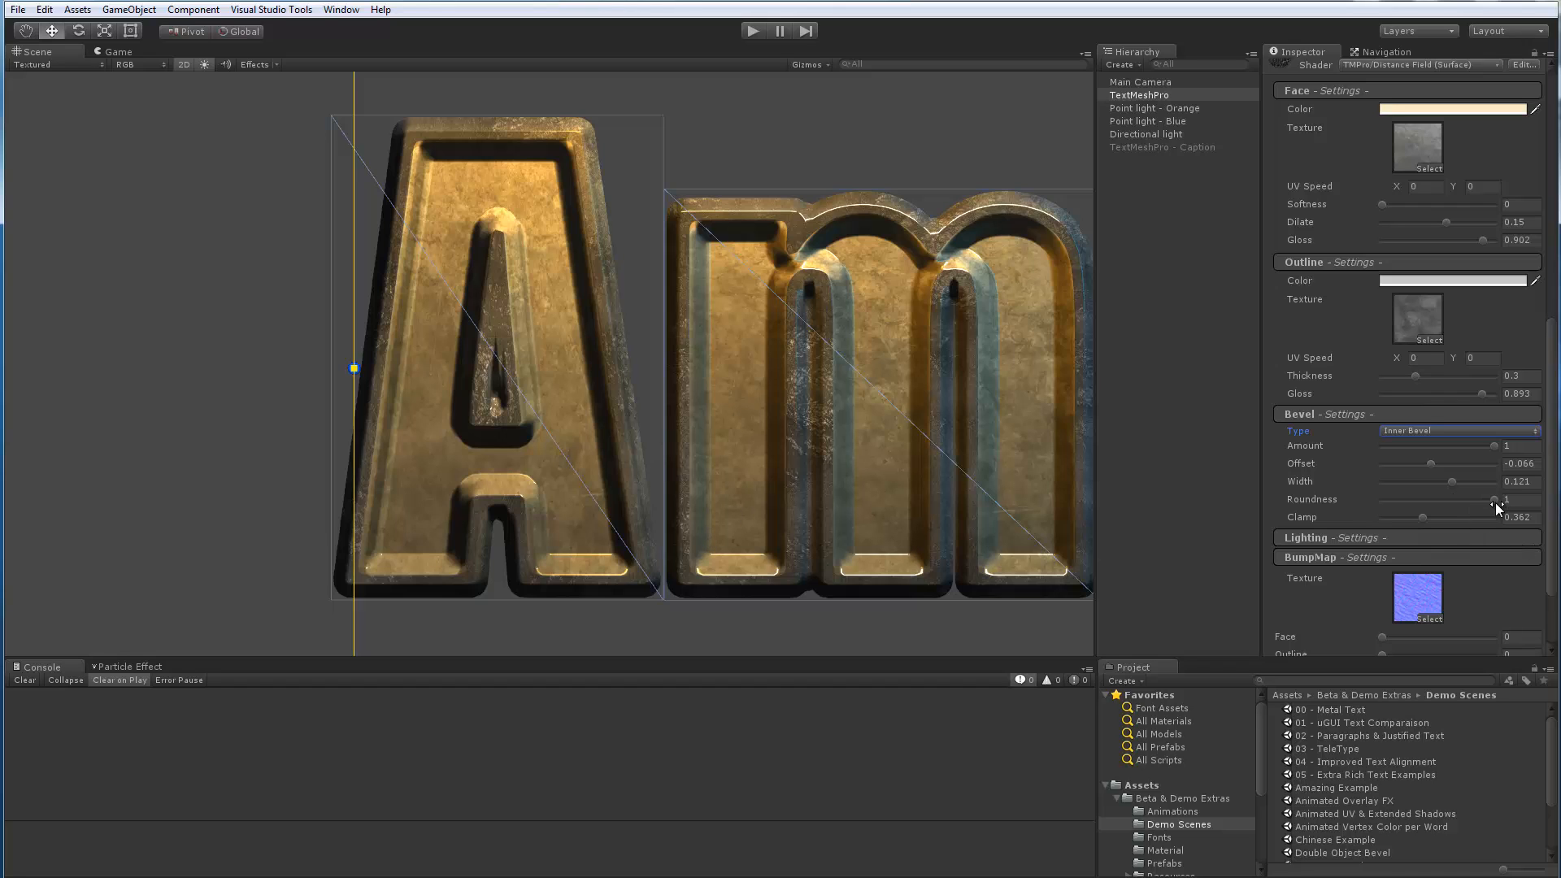
drag(1495, 499, 1300, 501)
Examine the bevelled edges of the letters up close and across the whole Amazing text.
scroll(602, 339, up, 3)
middle_drag(787, 359, 492, 408)
scroll(678, 363, up, 5)
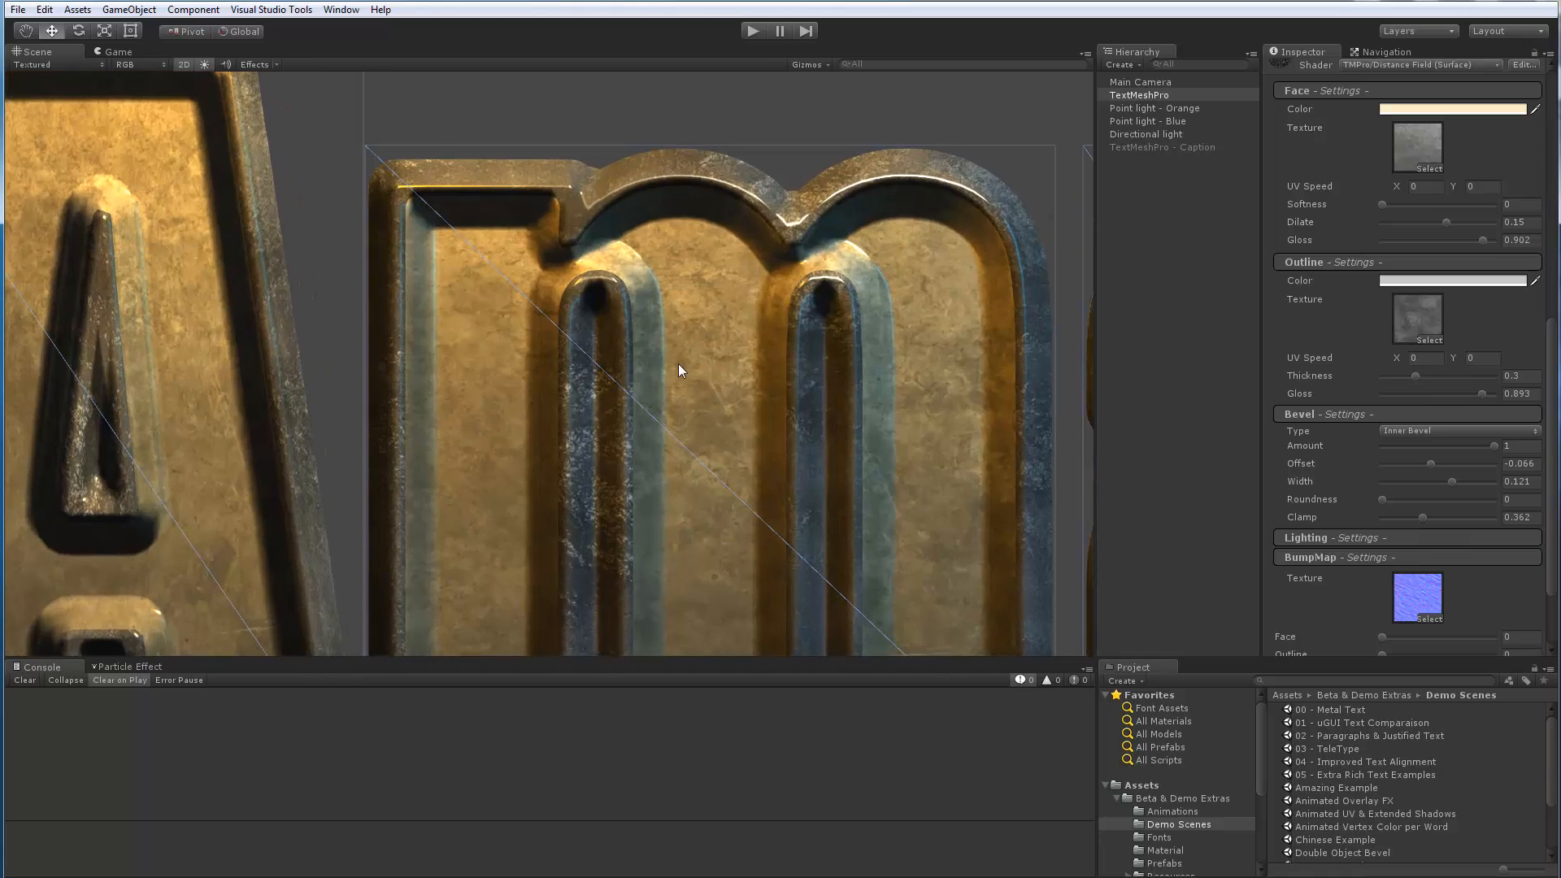
middle_drag(717, 328, 662, 309)
scroll(664, 330, down, 7)
scroll(664, 335, down, 5)
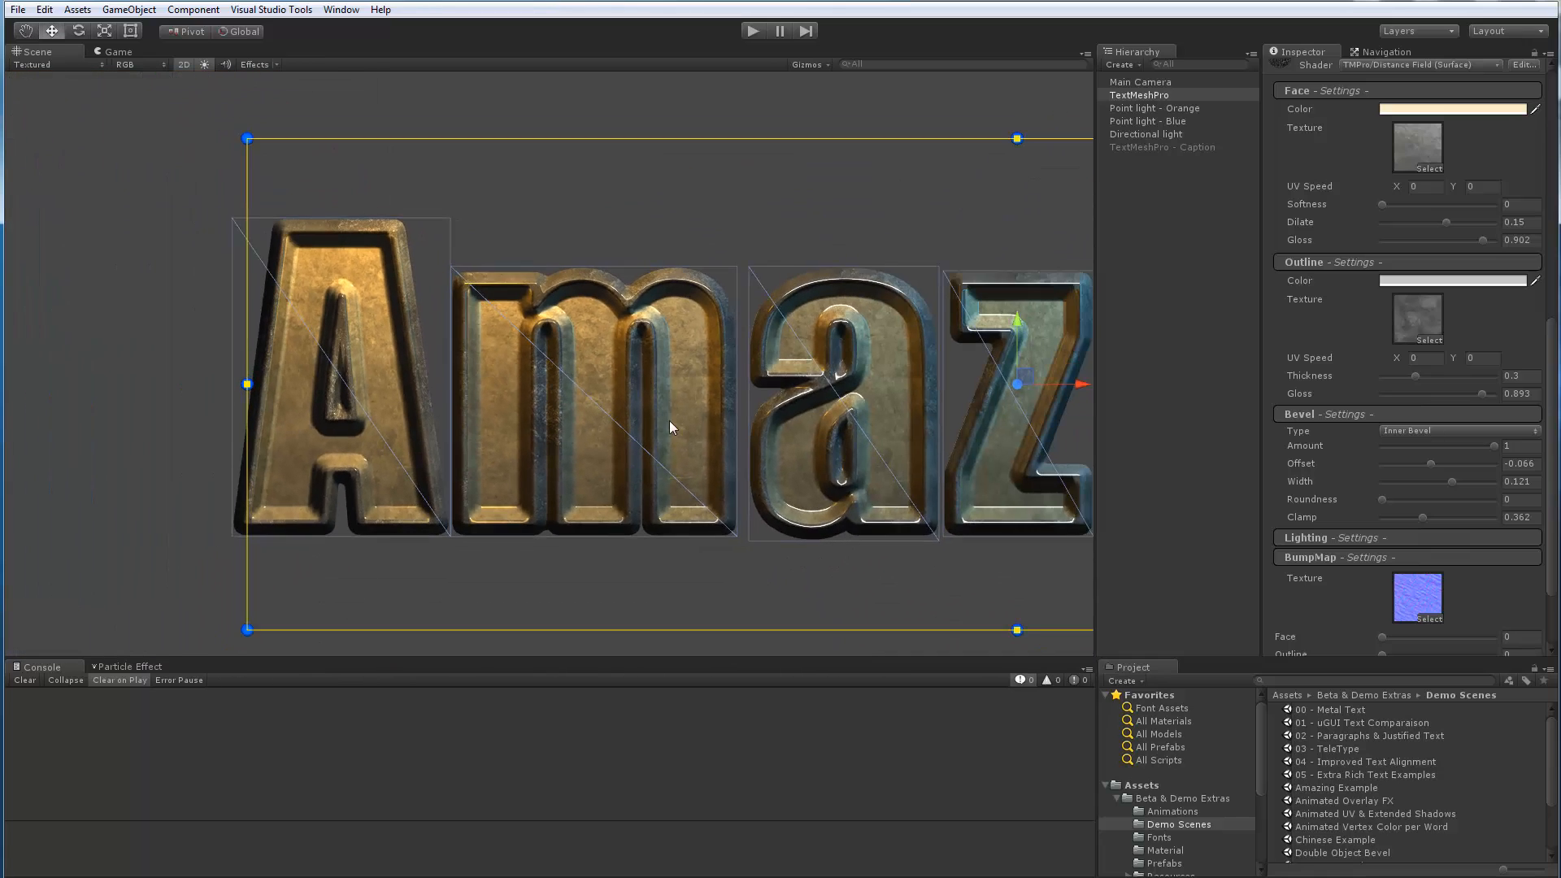
scroll(643, 399, up, 1)
scroll(505, 386, down, 4)
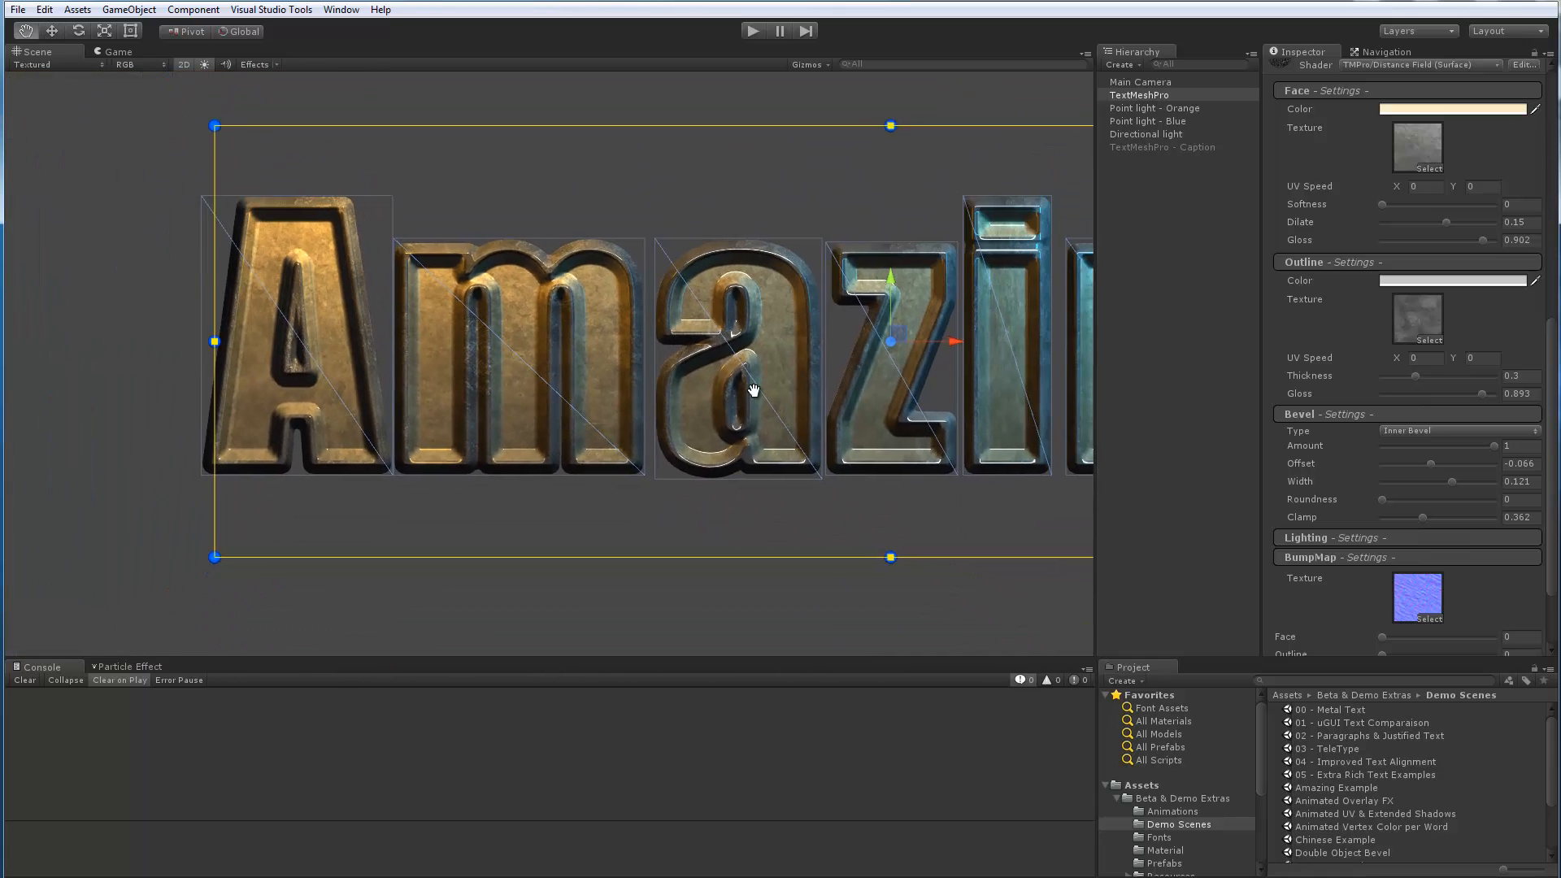
middle_drag(753, 390, 618, 379)
scroll(481, 396, down, 2)
middle_drag(495, 383, 466, 396)
scroll(463, 398, down, 4)
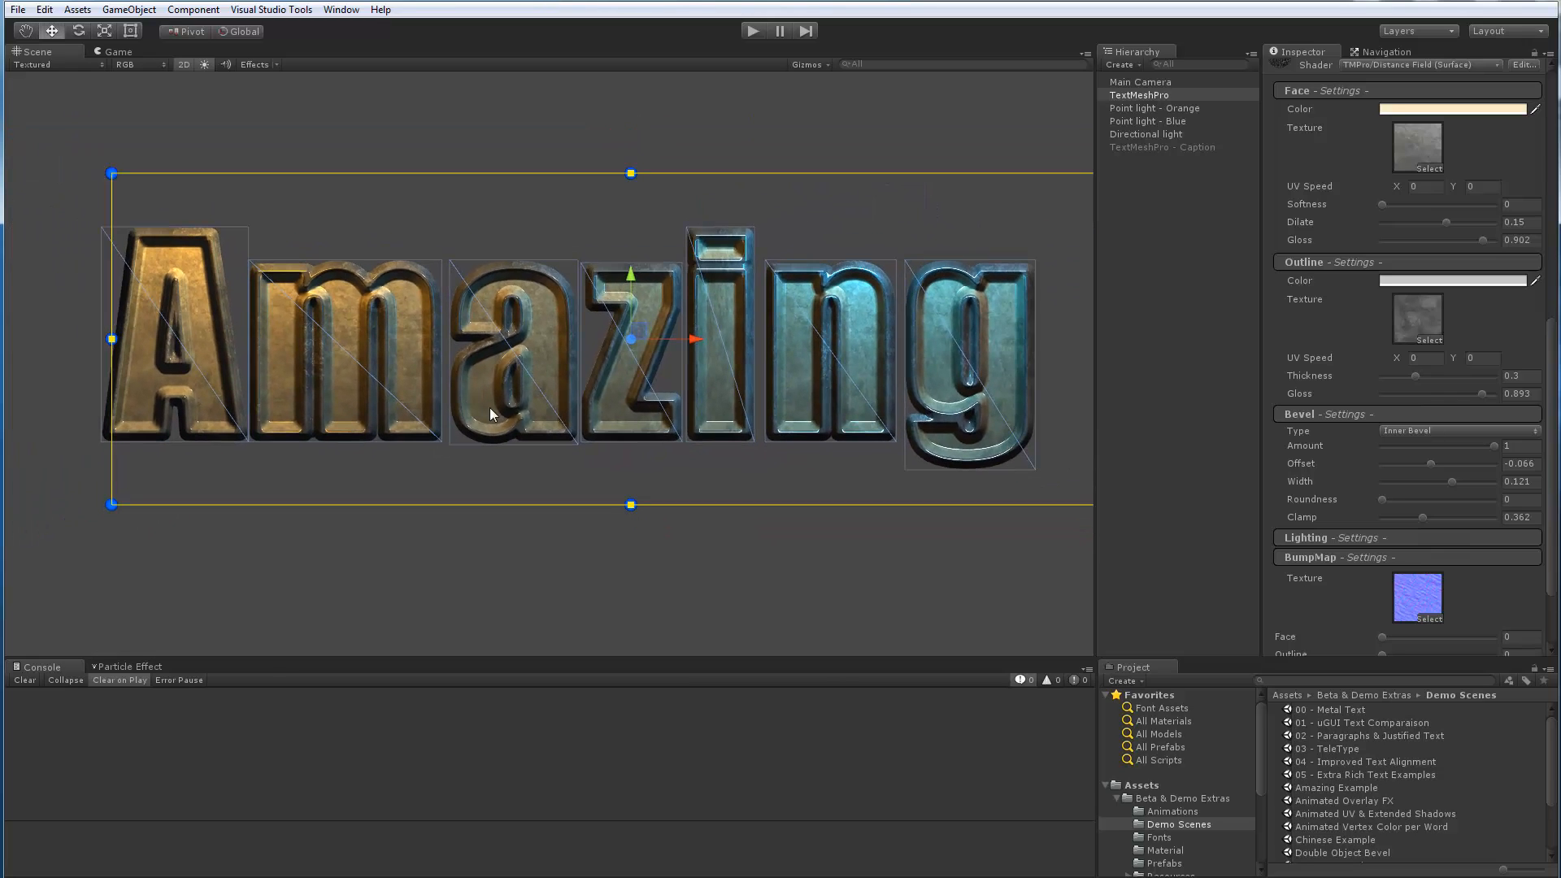
Replace the material's face texture with sci_fi_space_planet_wallpaper-wide and deselect the text to view it.
scroll(1327, 392, up, 5)
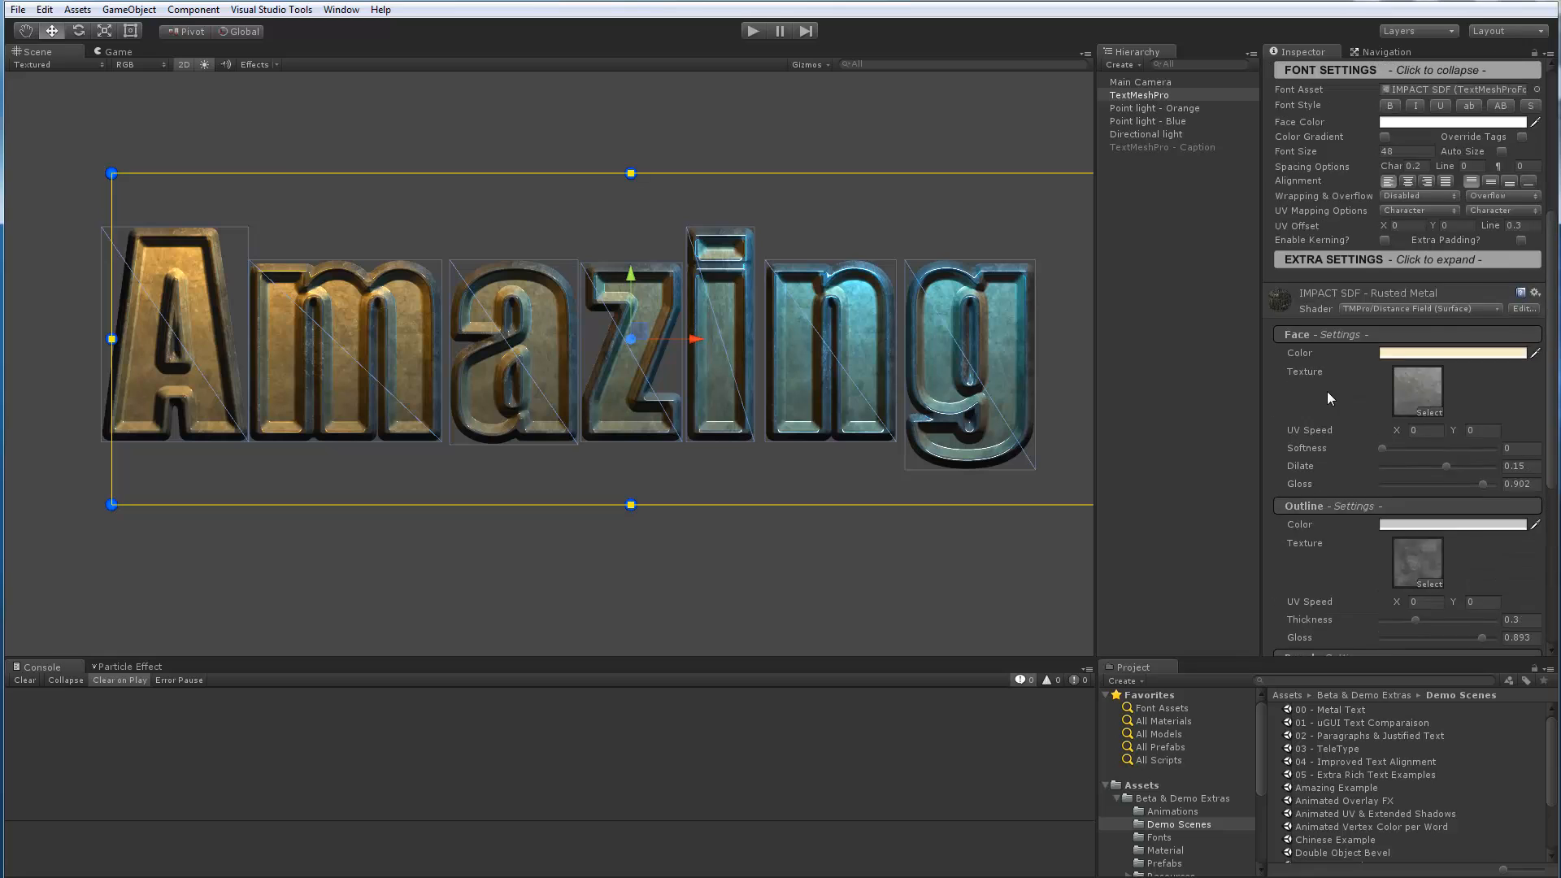
scroll(1364, 490, down, 2)
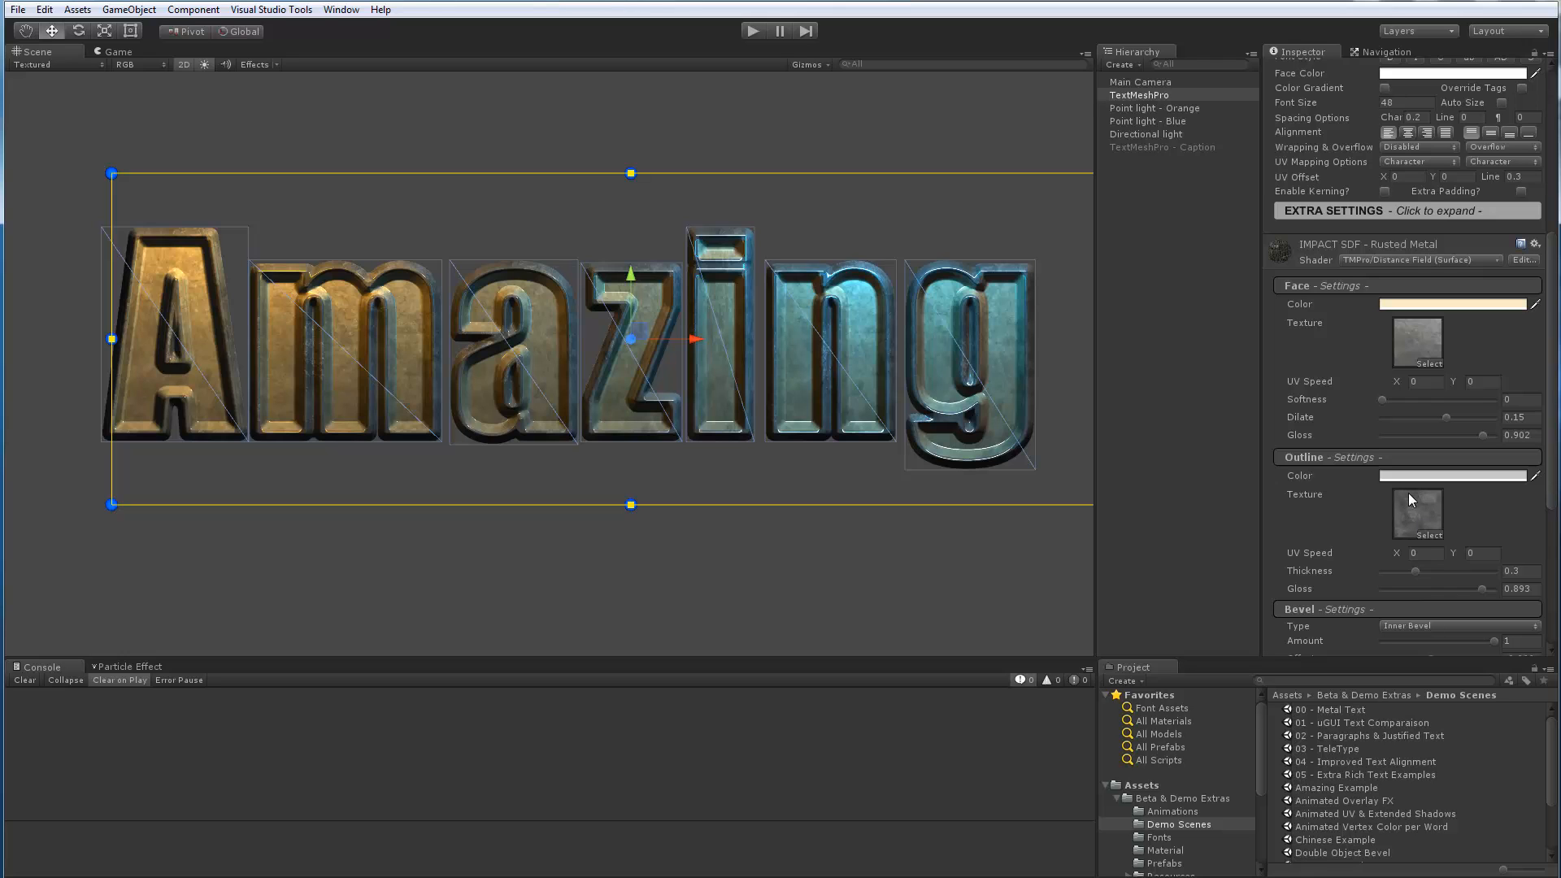
click(1427, 365)
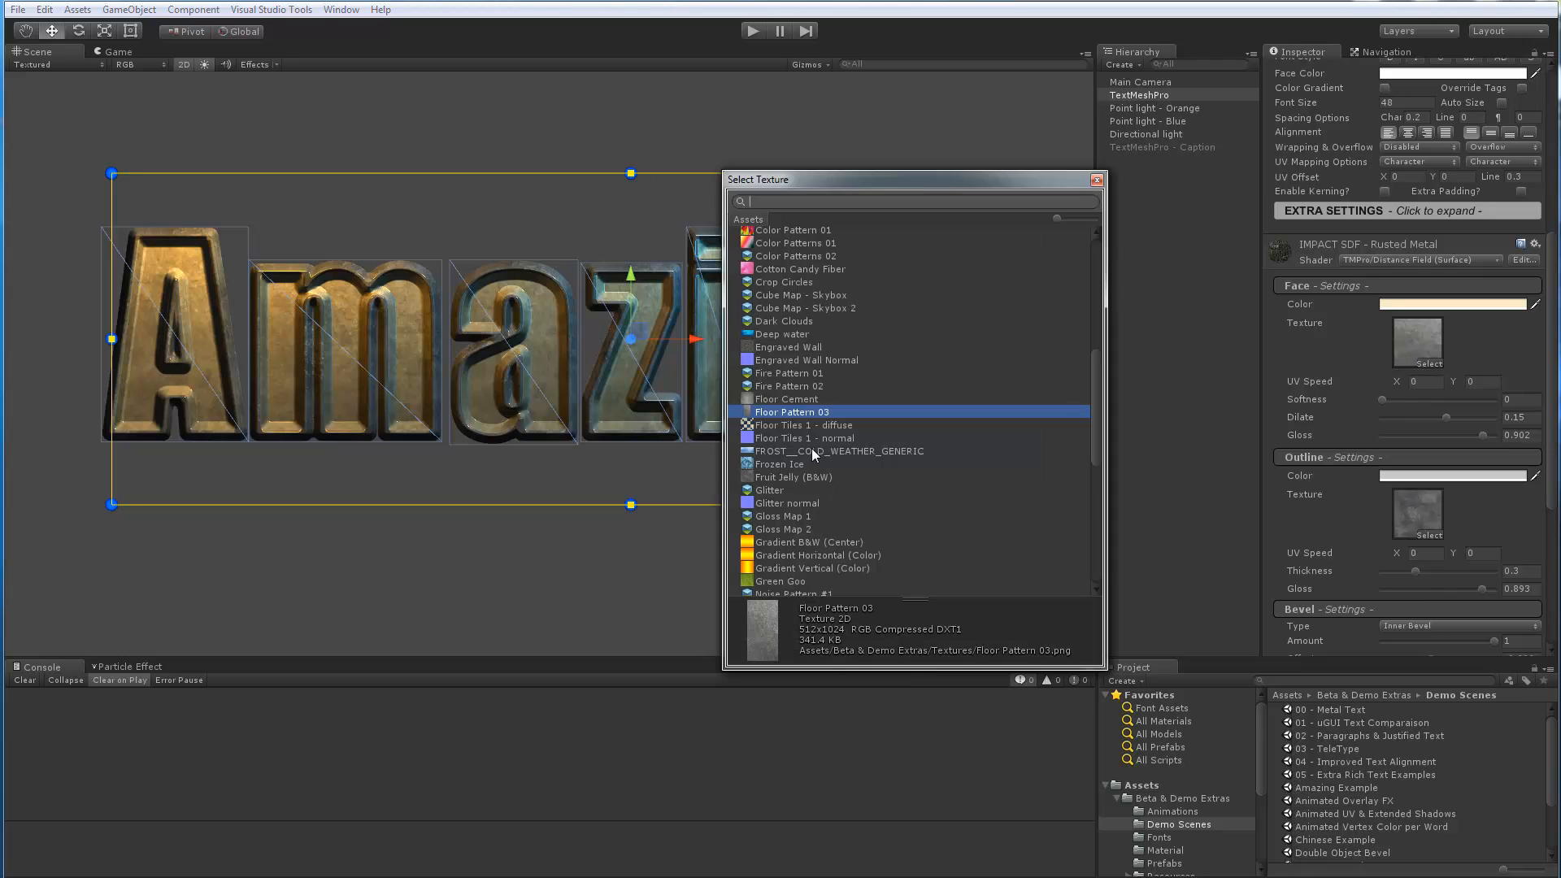
scroll(811, 454, down, 6)
click(752, 431)
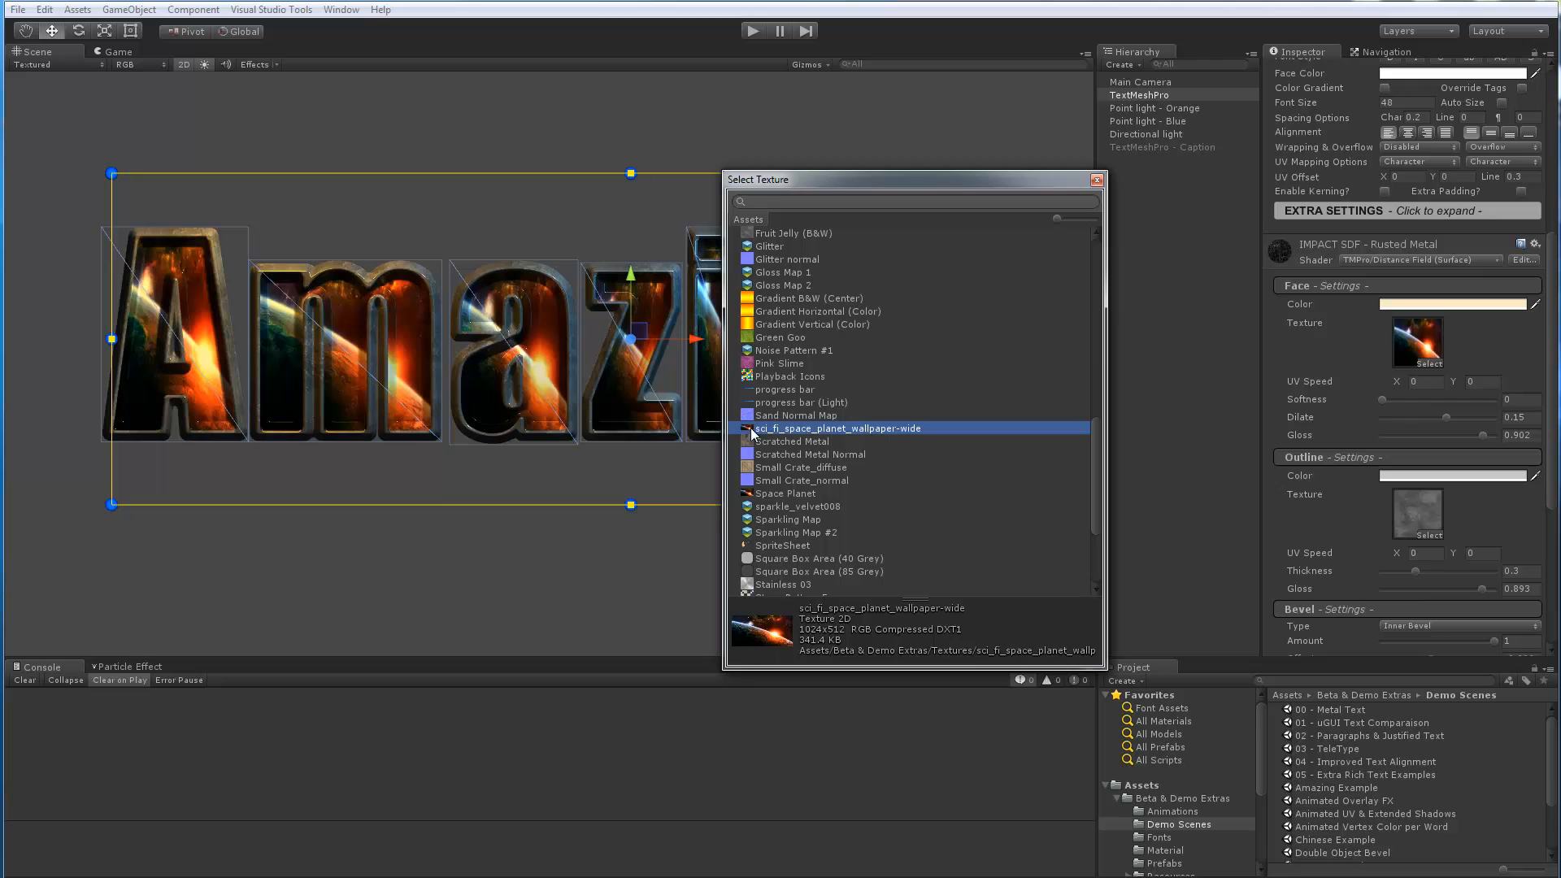
click(1097, 179)
click(1172, 354)
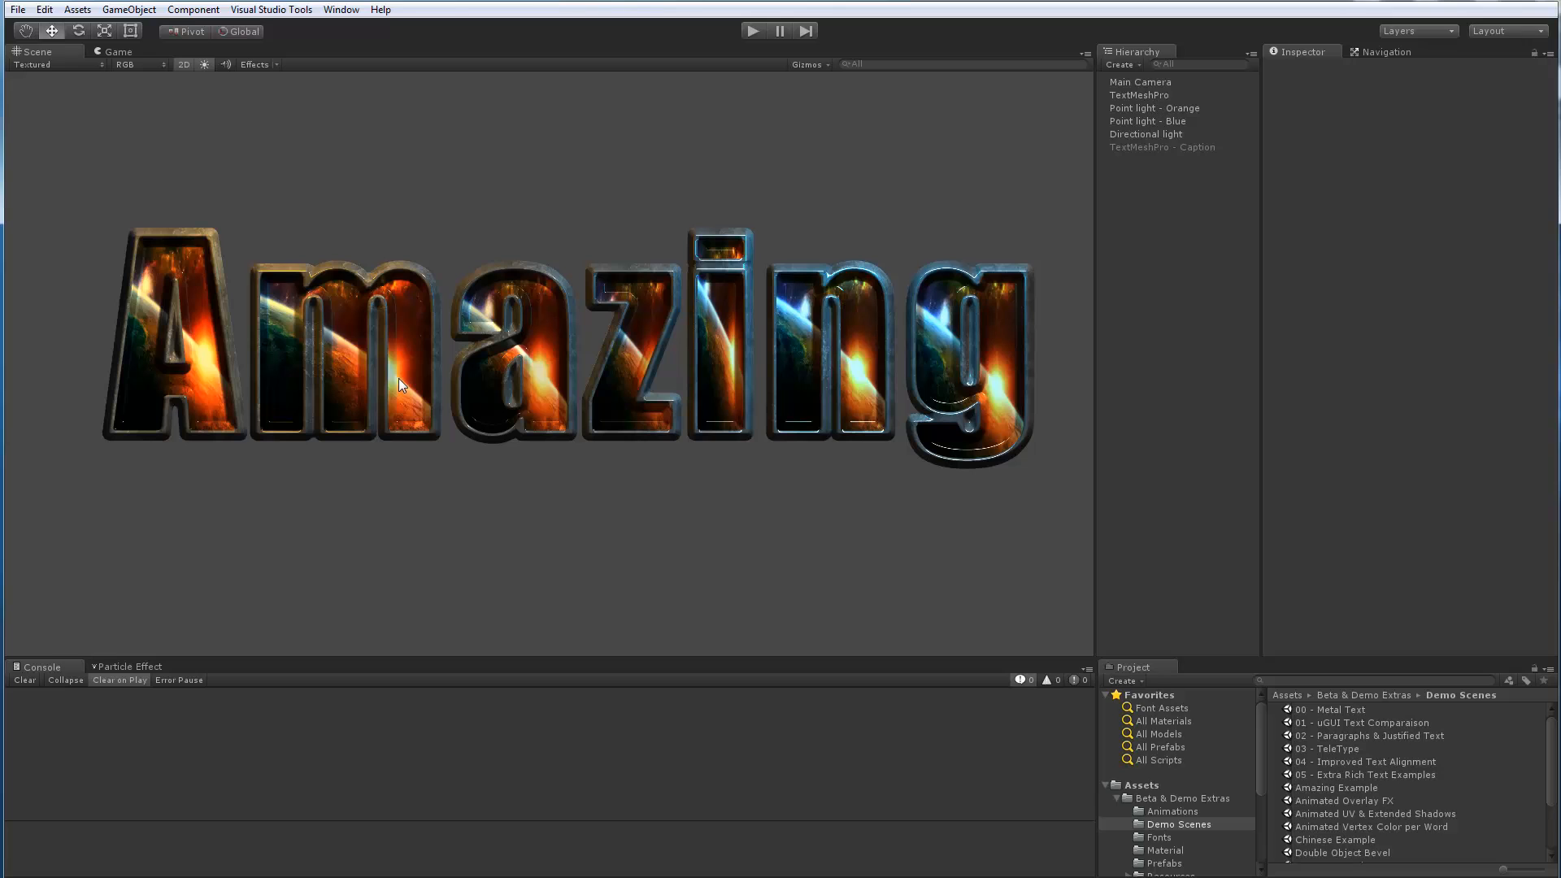
Set both the horizontal and vertical UV mapping options of the Amazing text to Line.
click(1138, 96)
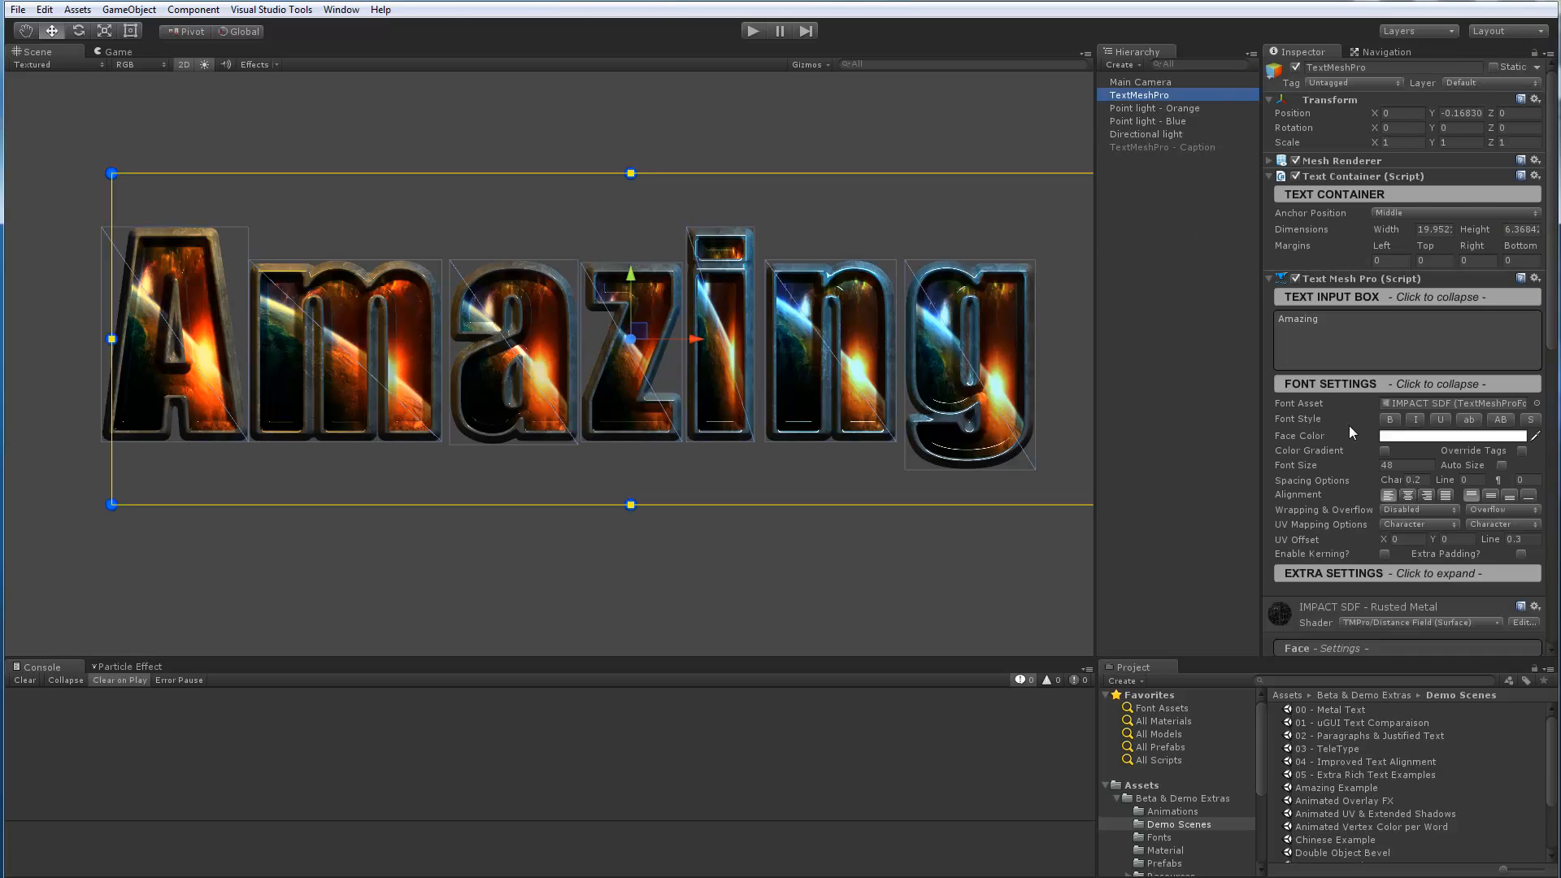
scroll(1341, 426, down, 3)
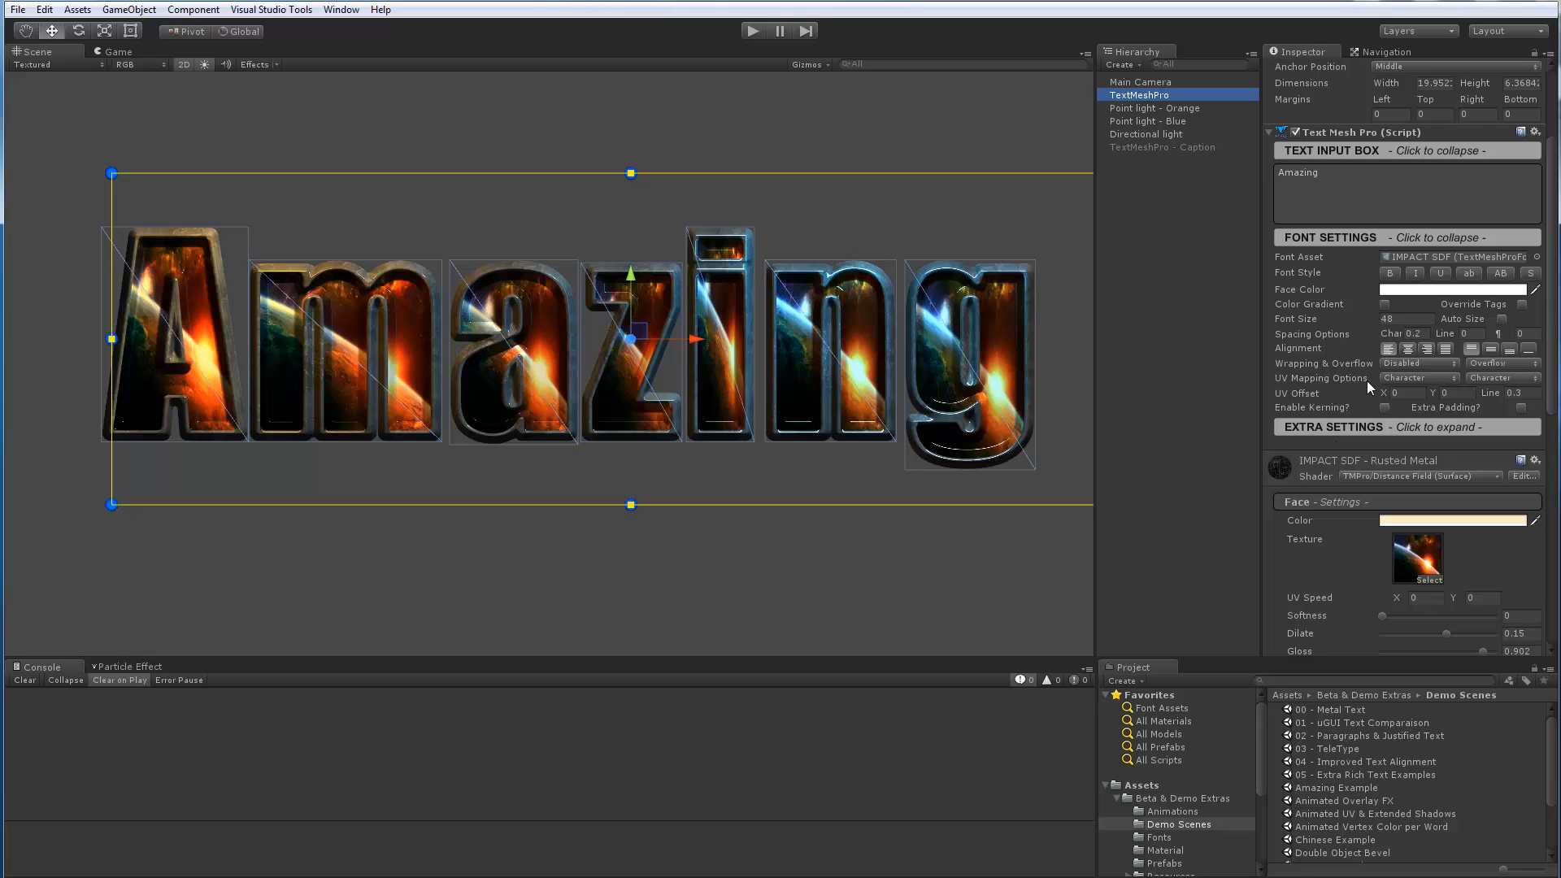
click(1411, 379)
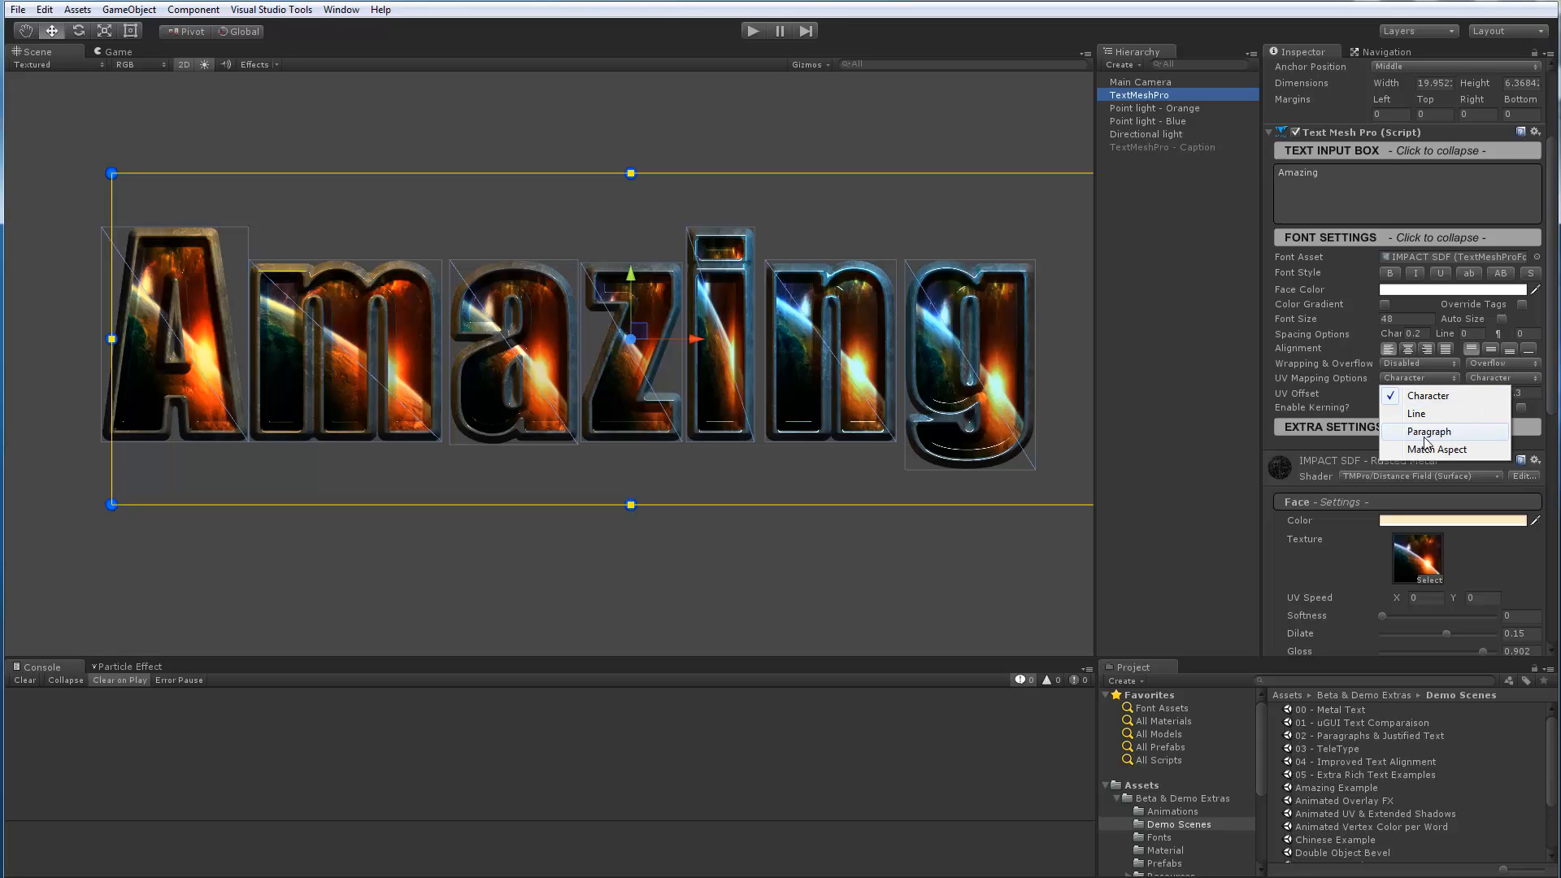
click(1416, 414)
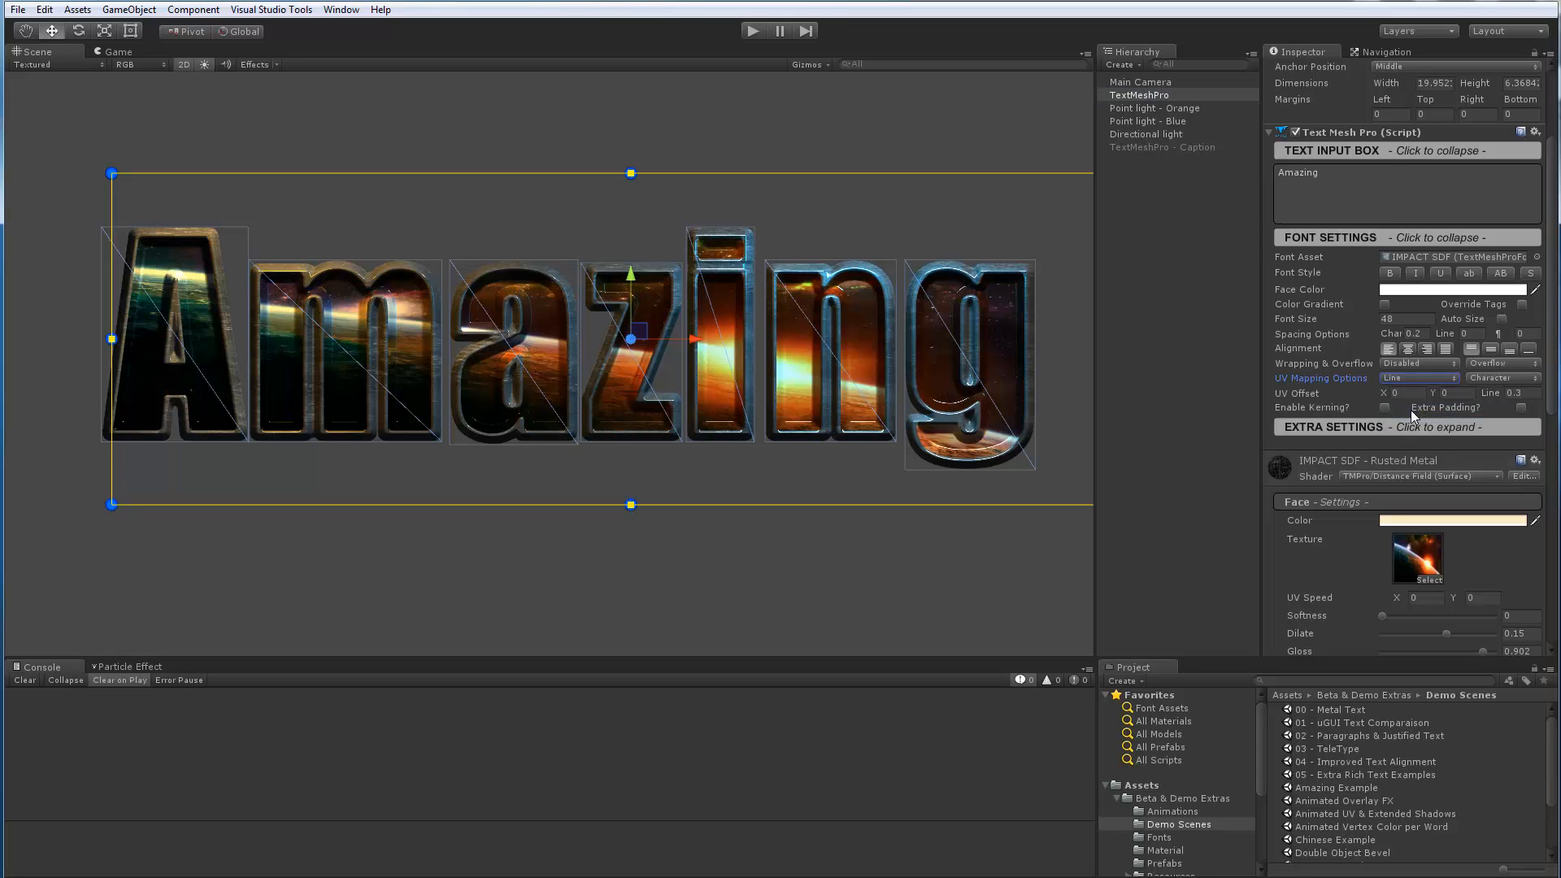
click(1490, 379)
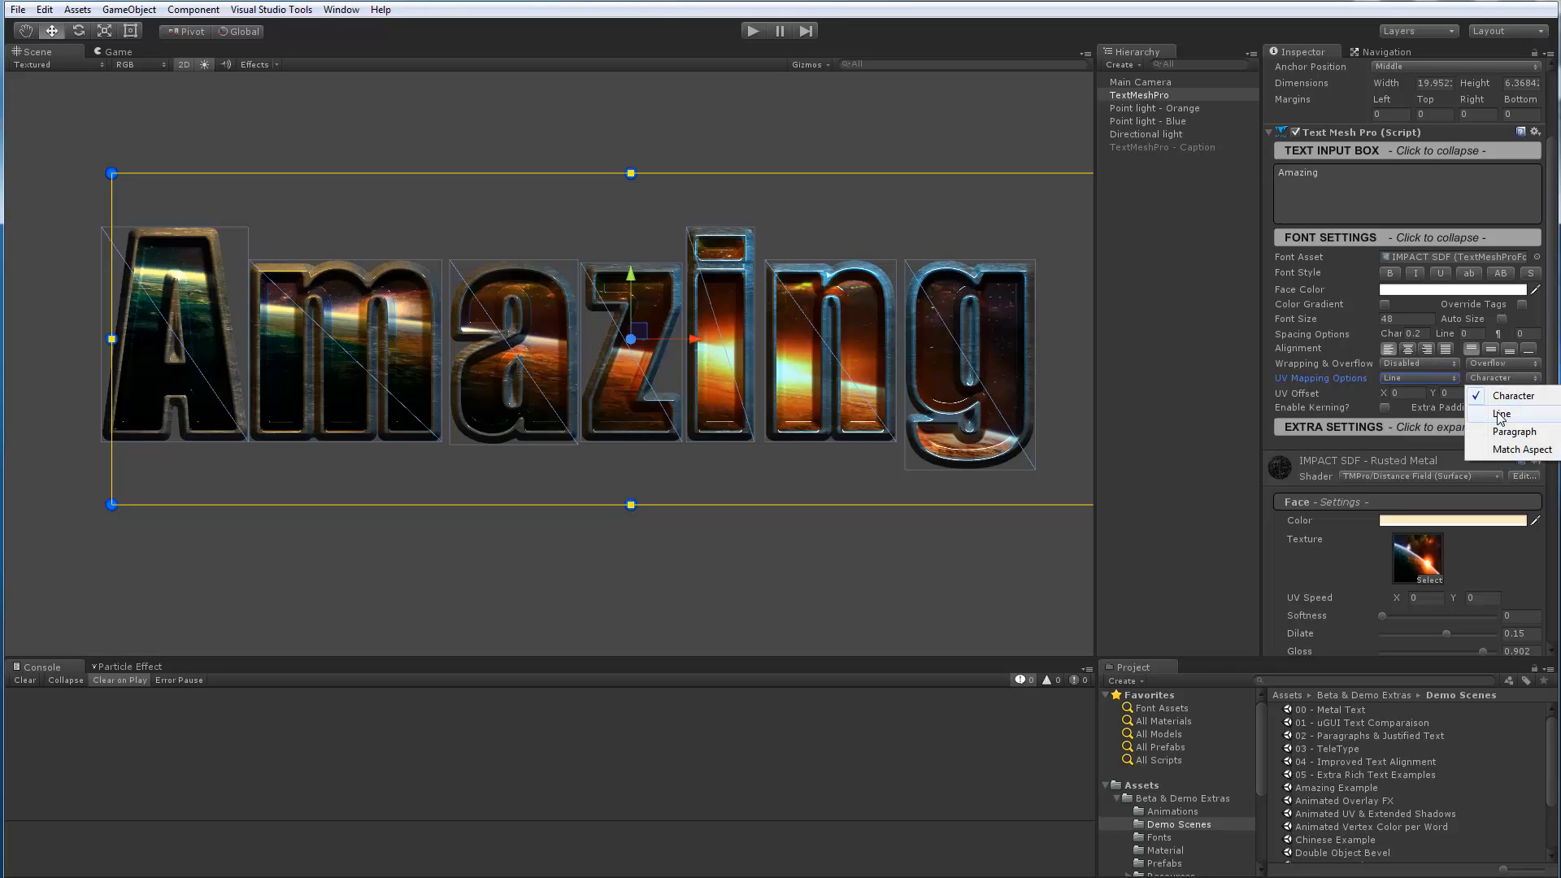
click(1501, 414)
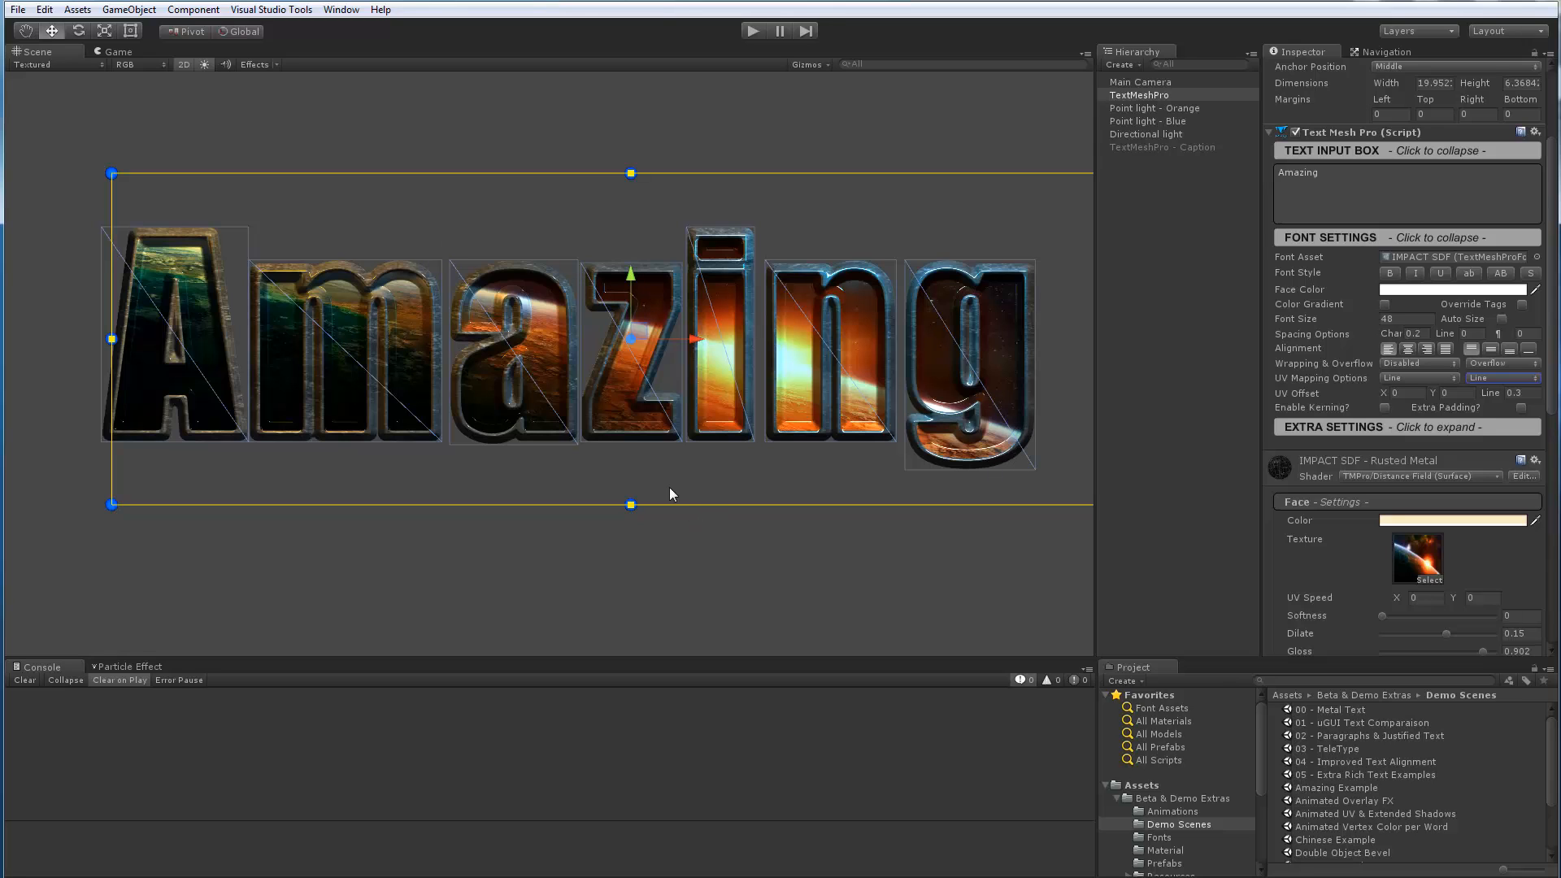
Undo the UV mapping, face texture and bevel changes made to the Amazing text.
key(ctrl+z)
key(ctrl+z)
key(ctrl+z)
key(ctrl+z)
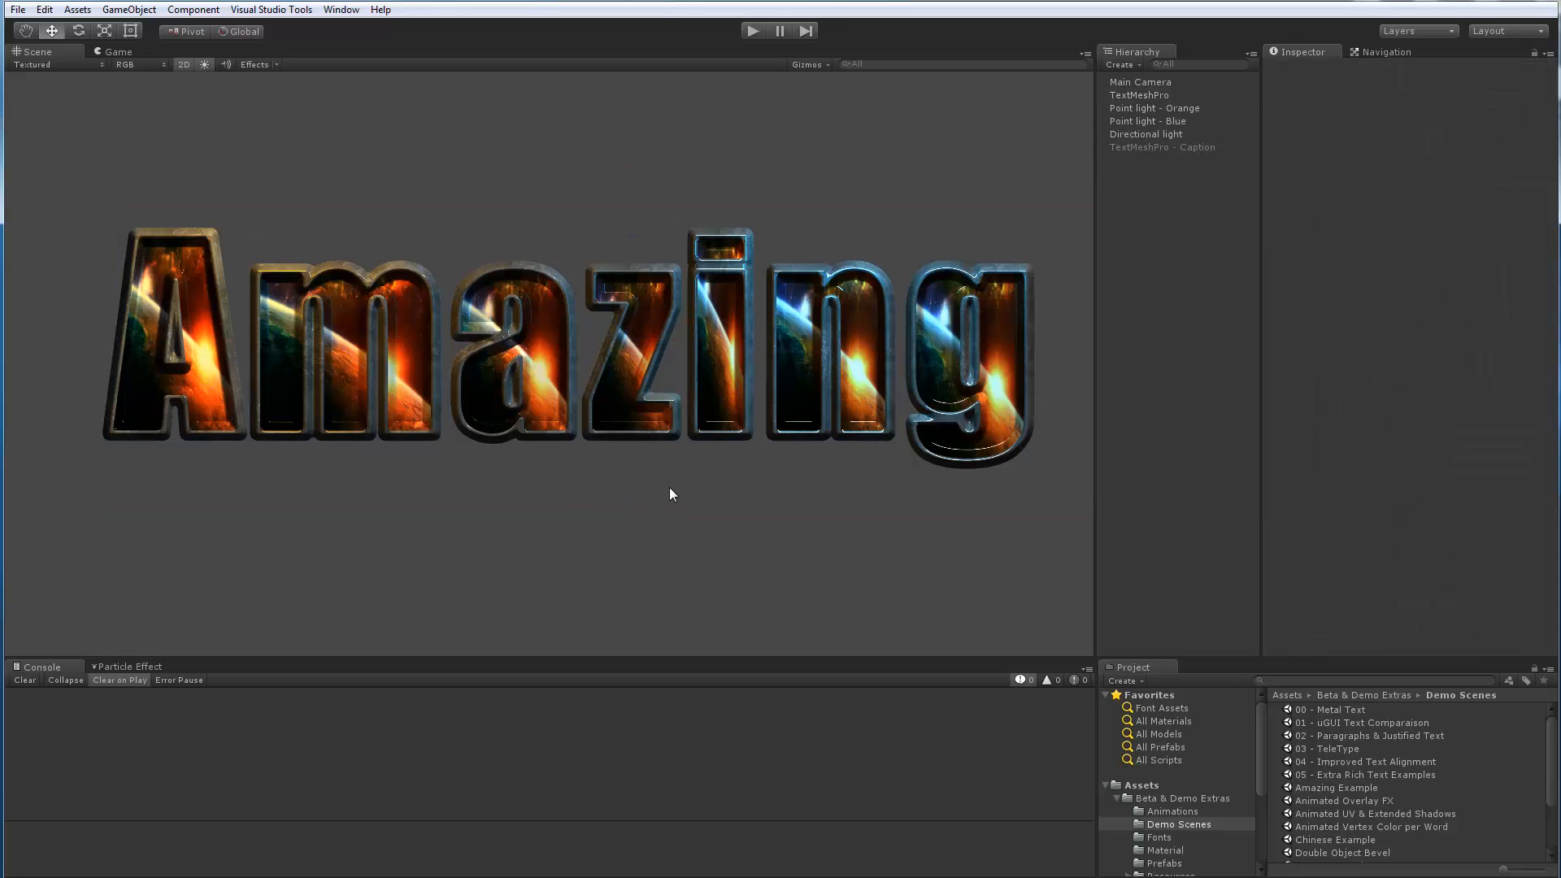
key(ctrl+z)
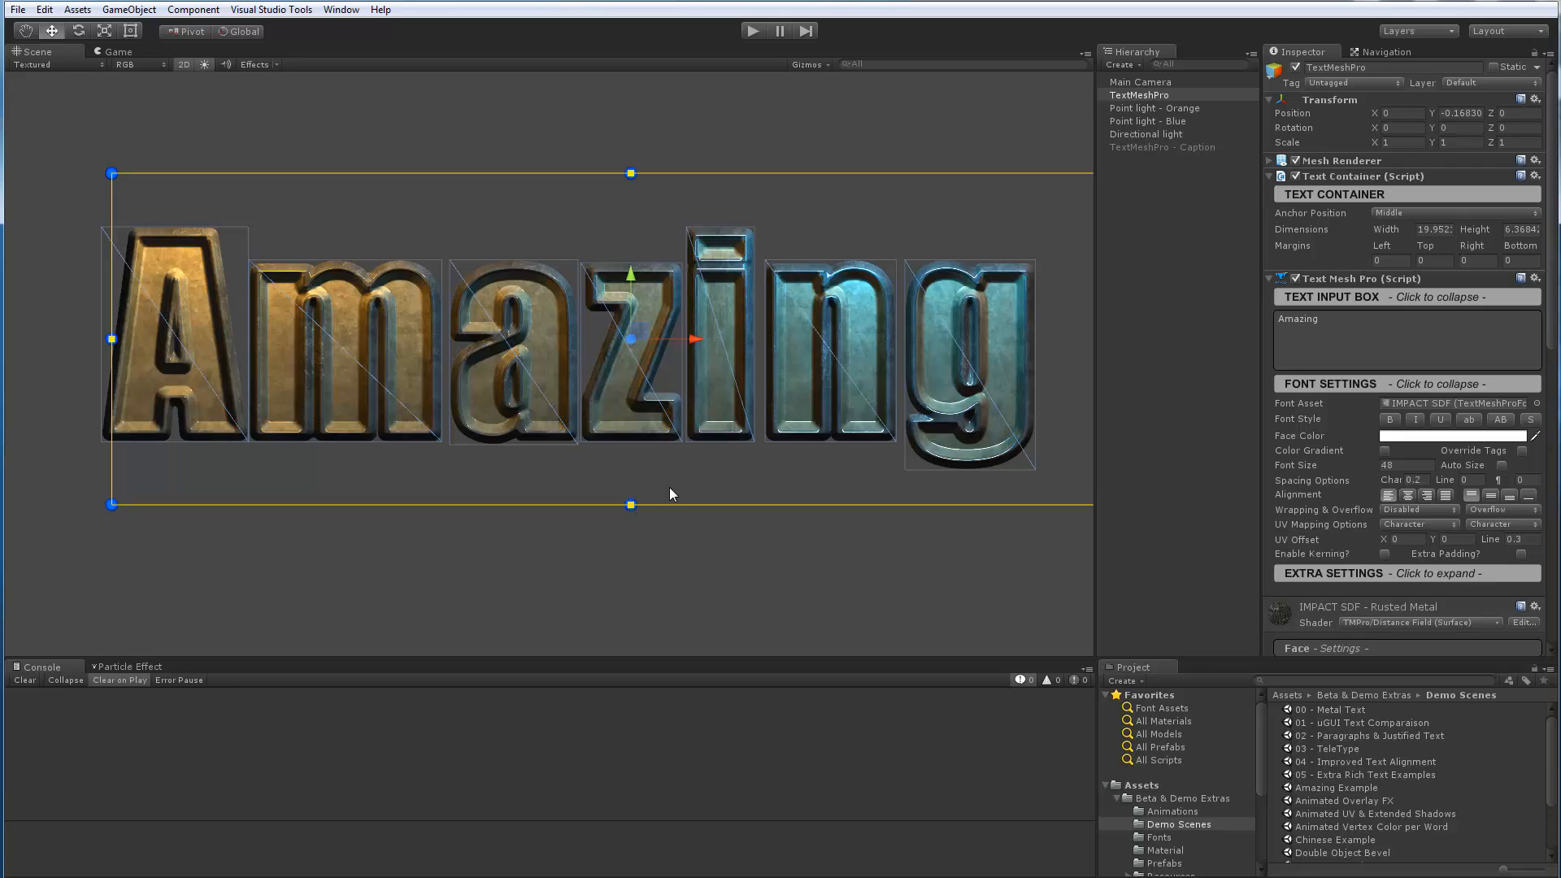
key(ctrl+z)
key(ctrl+z)
key(ctrl+z)
key(ctrl+z)
key(ctrl+z)
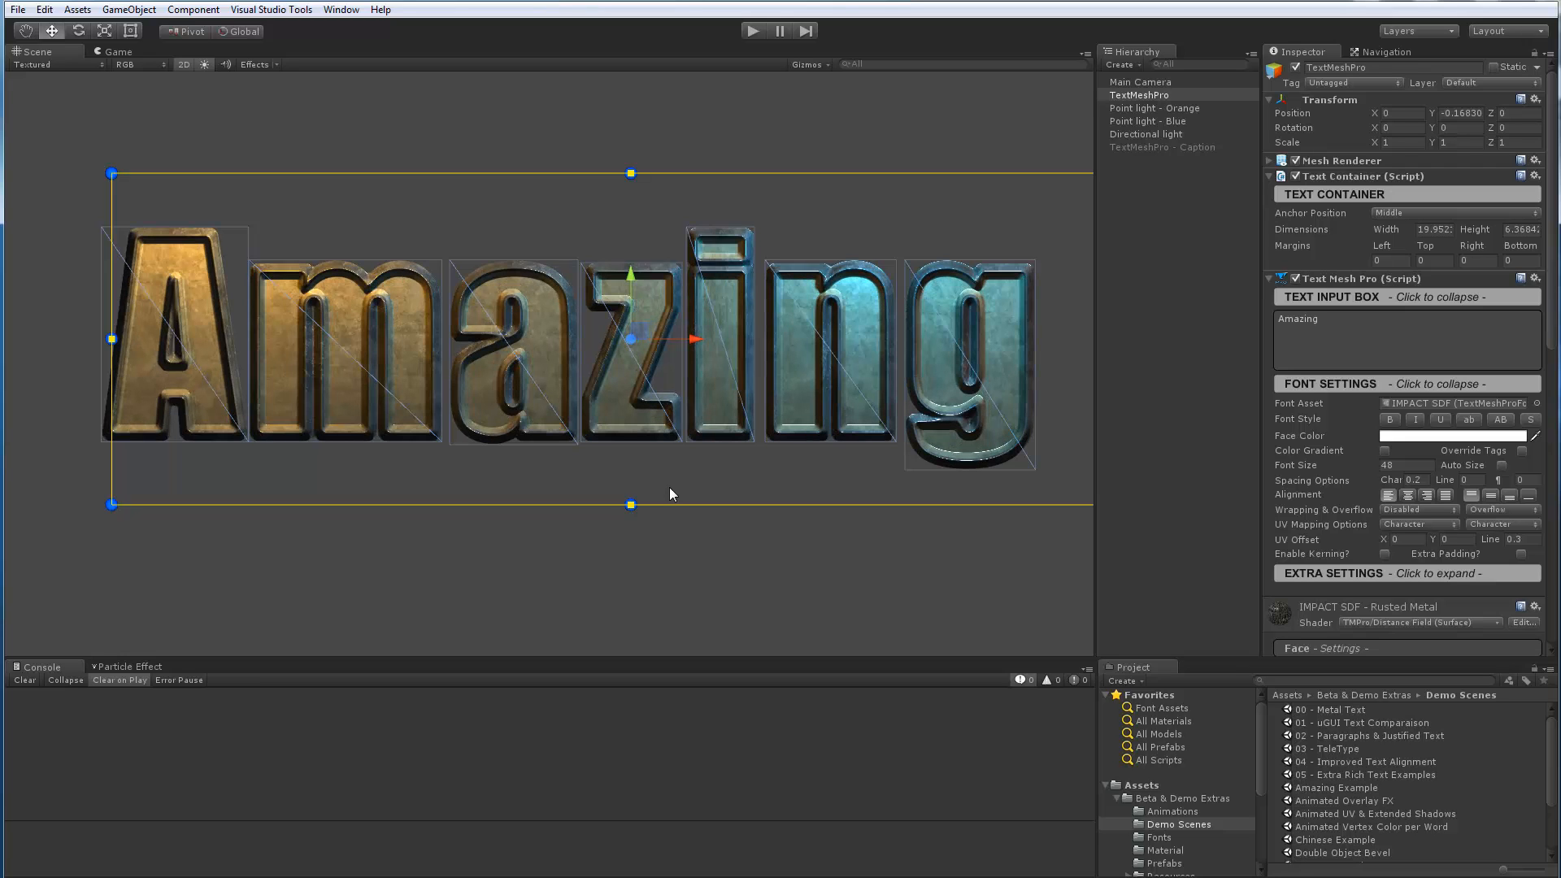
key(ctrl+z)
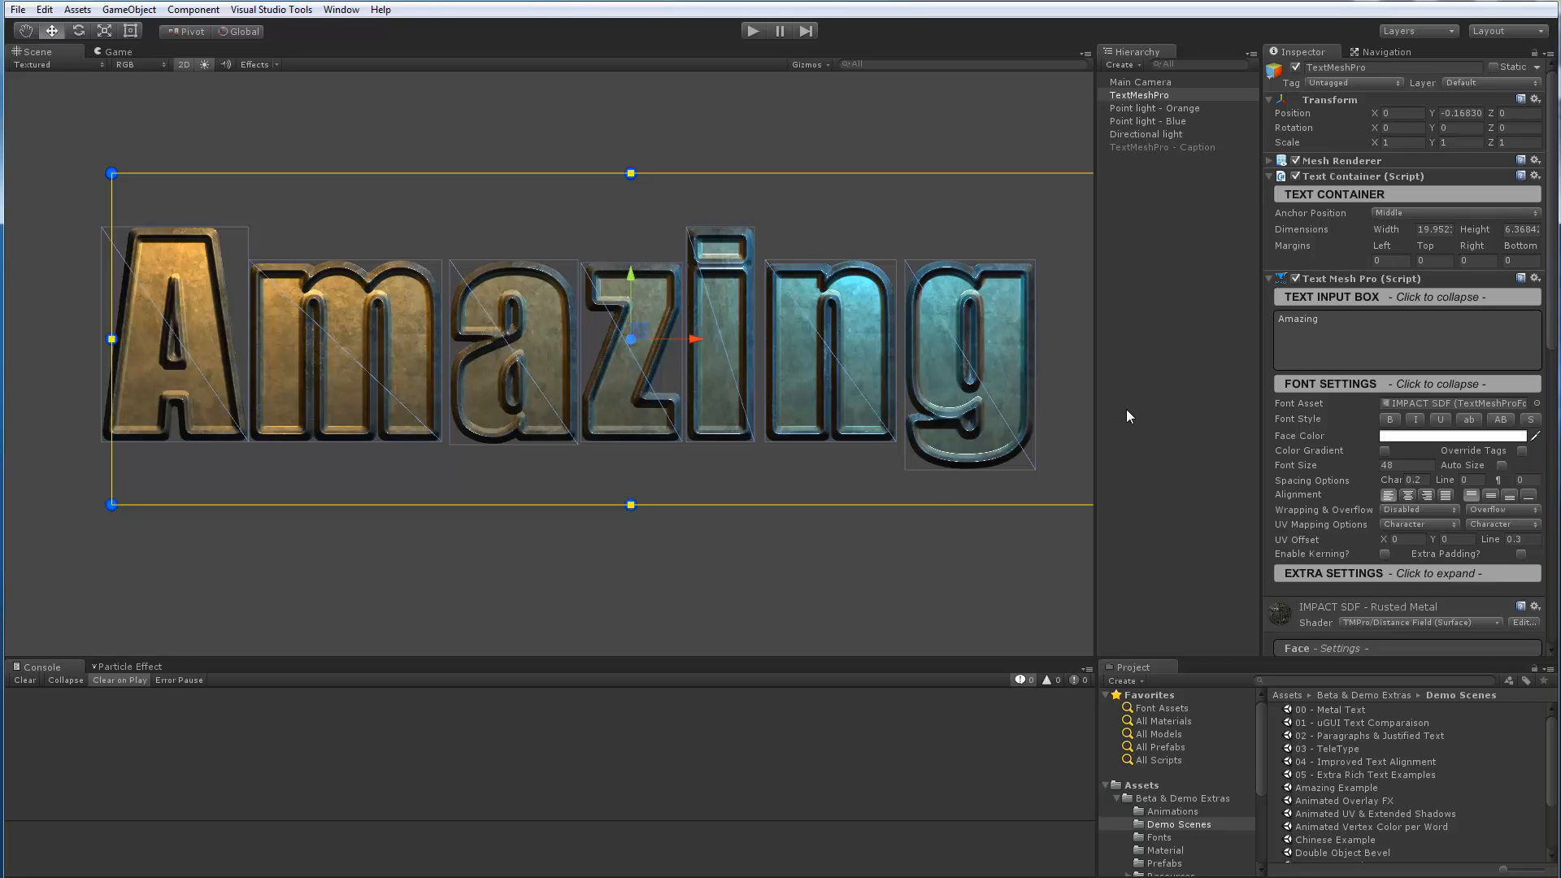
Deselect the Amazing text and open the Animated UV & Extended Shadows demo scene without saving the current scene's changes.
click(1157, 424)
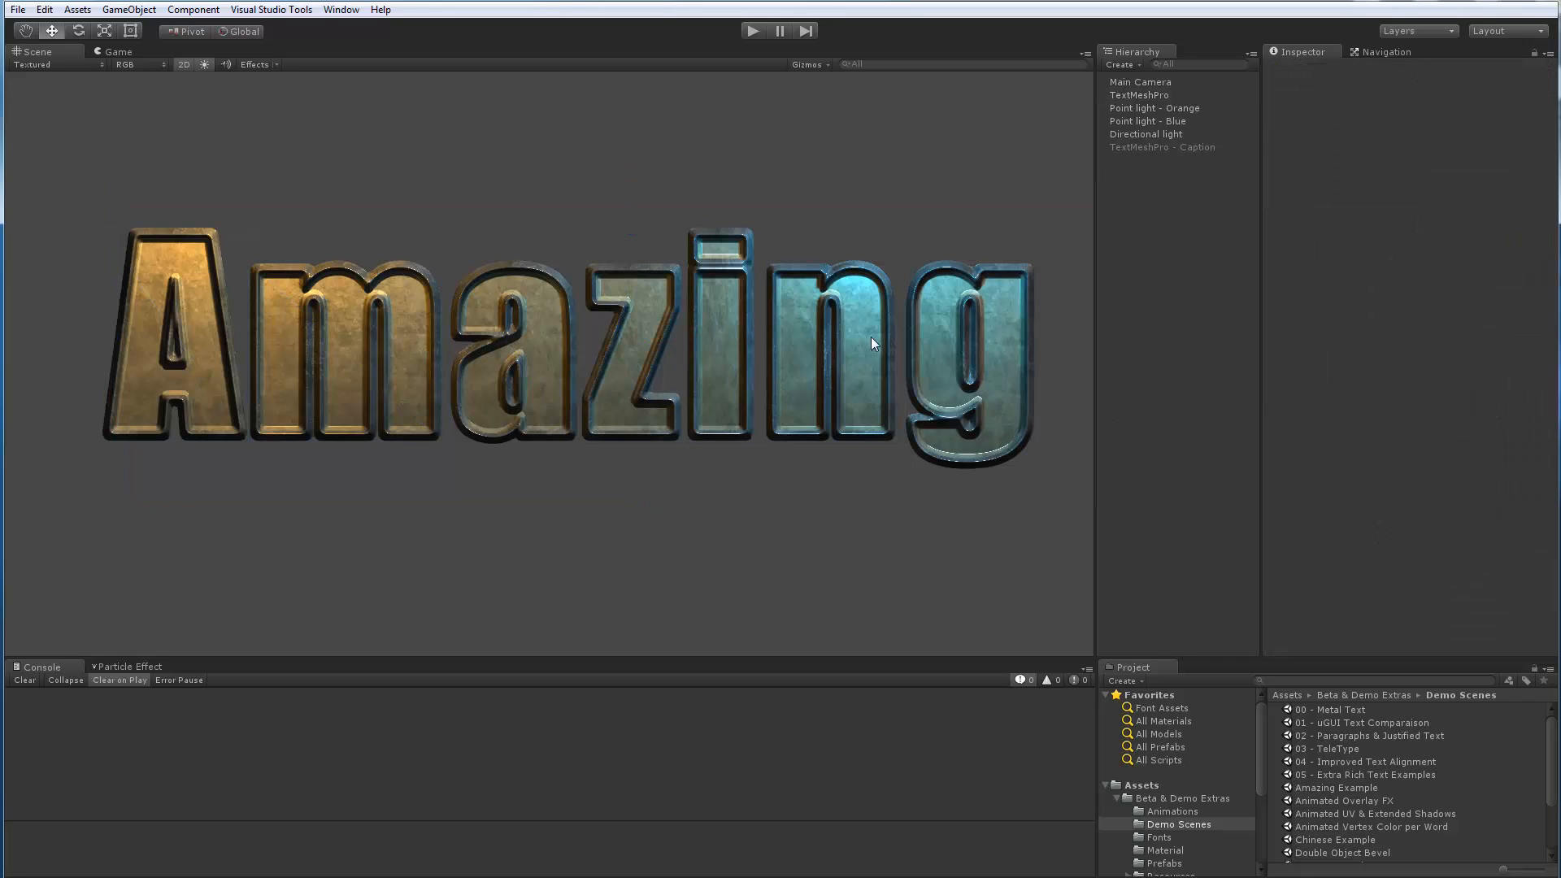
mouse_move(579, 374)
middle_down()
mouse_move(509, 366)
mouse_move(554, 377)
middle_up()
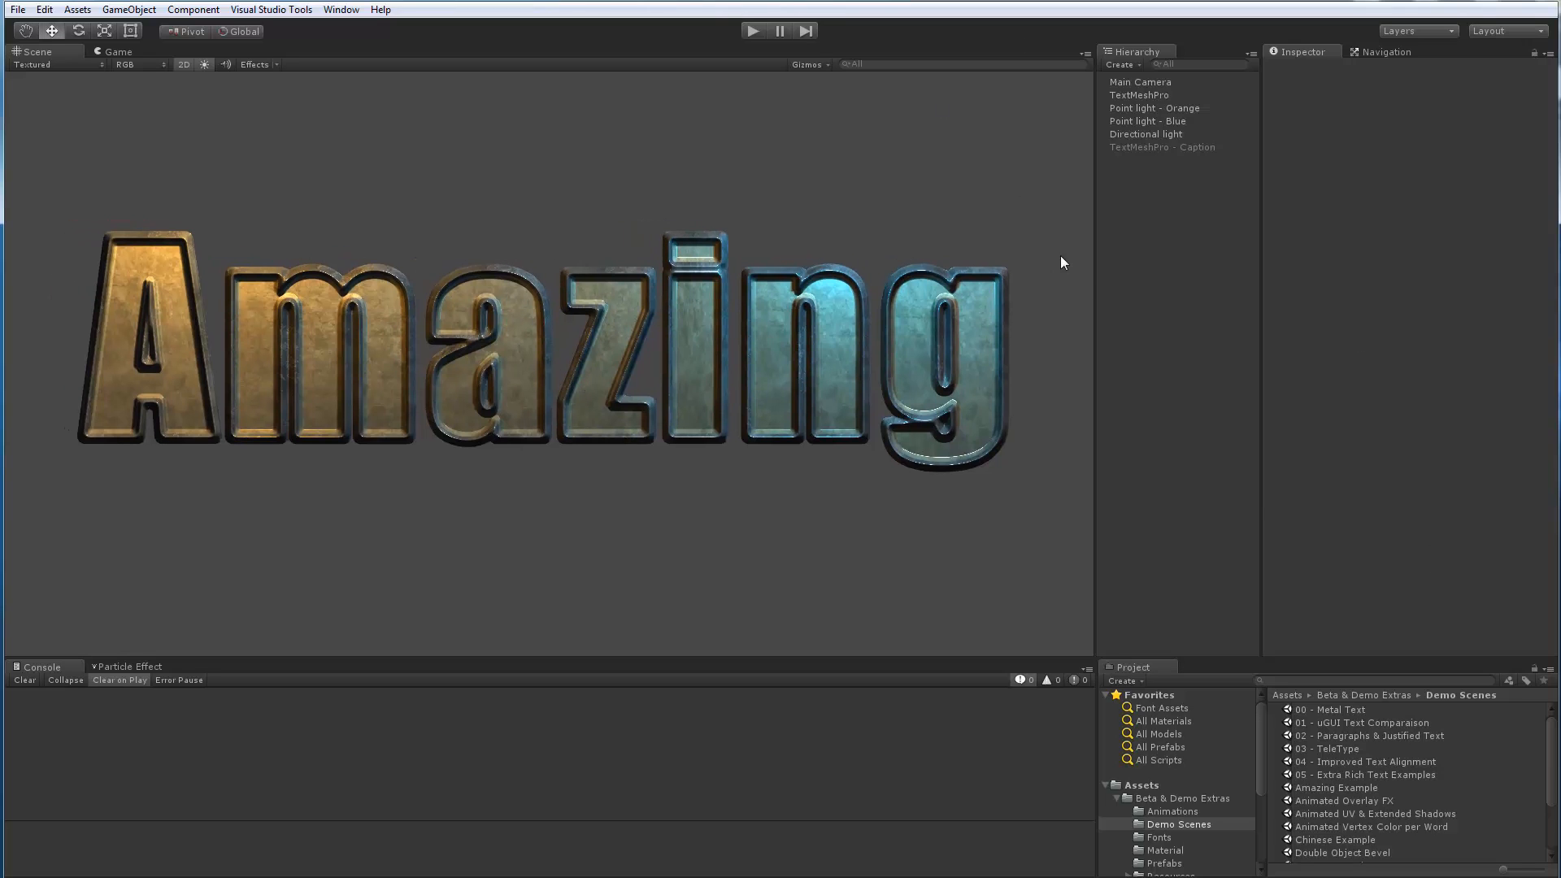
double_click(1332, 815)
click(826, 478)
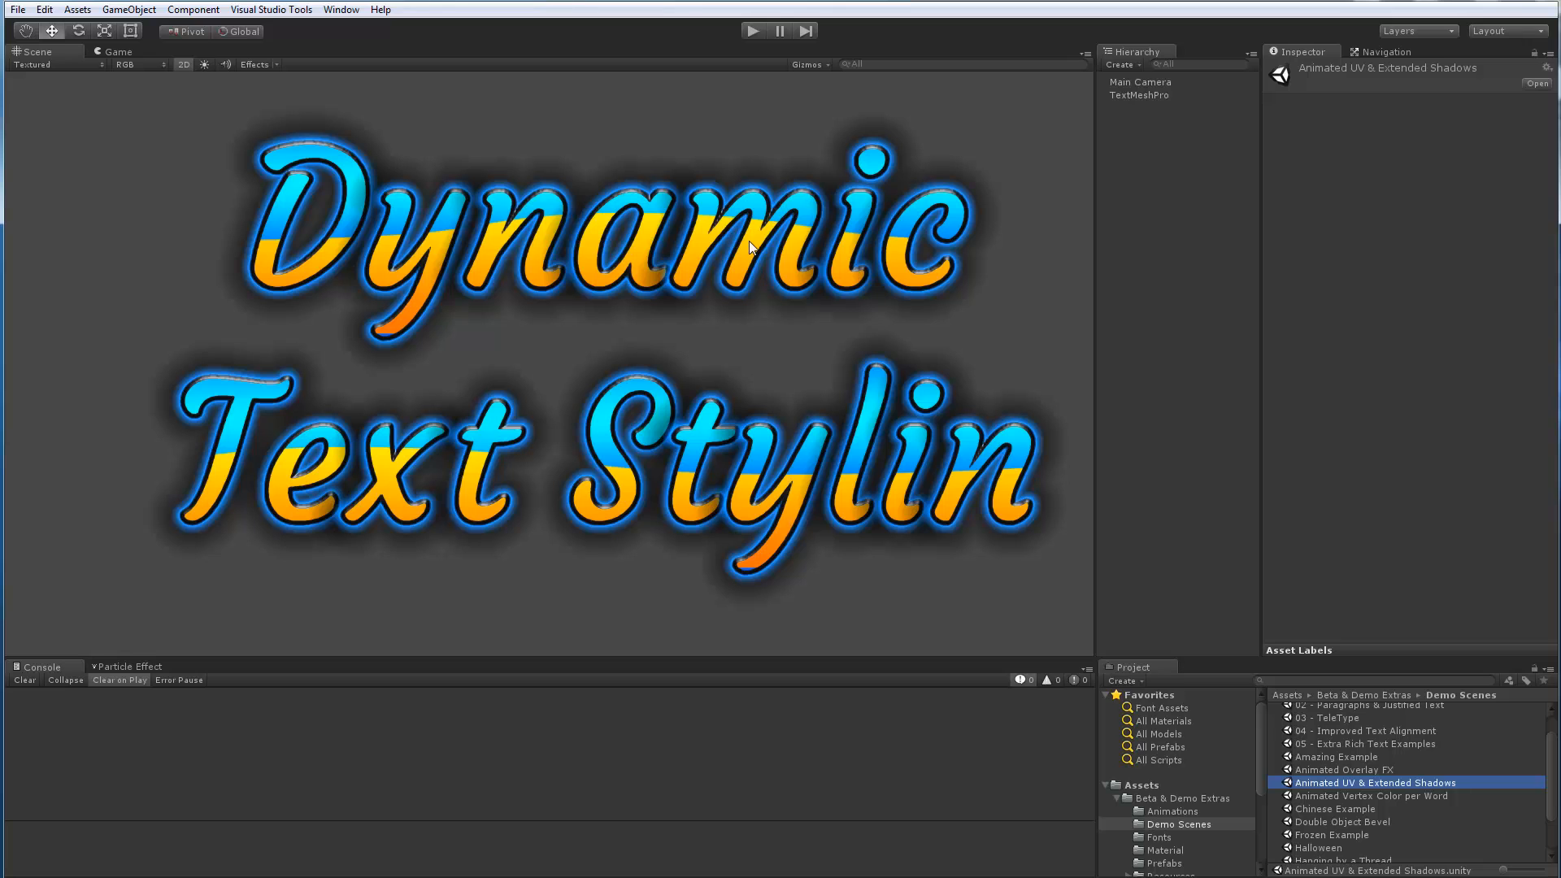
Try a line UV offset of 0 on the Dynamic Text Stylin text, and return it to 0.3.
scroll(670, 296, up, 5)
scroll(616, 385, up, 2)
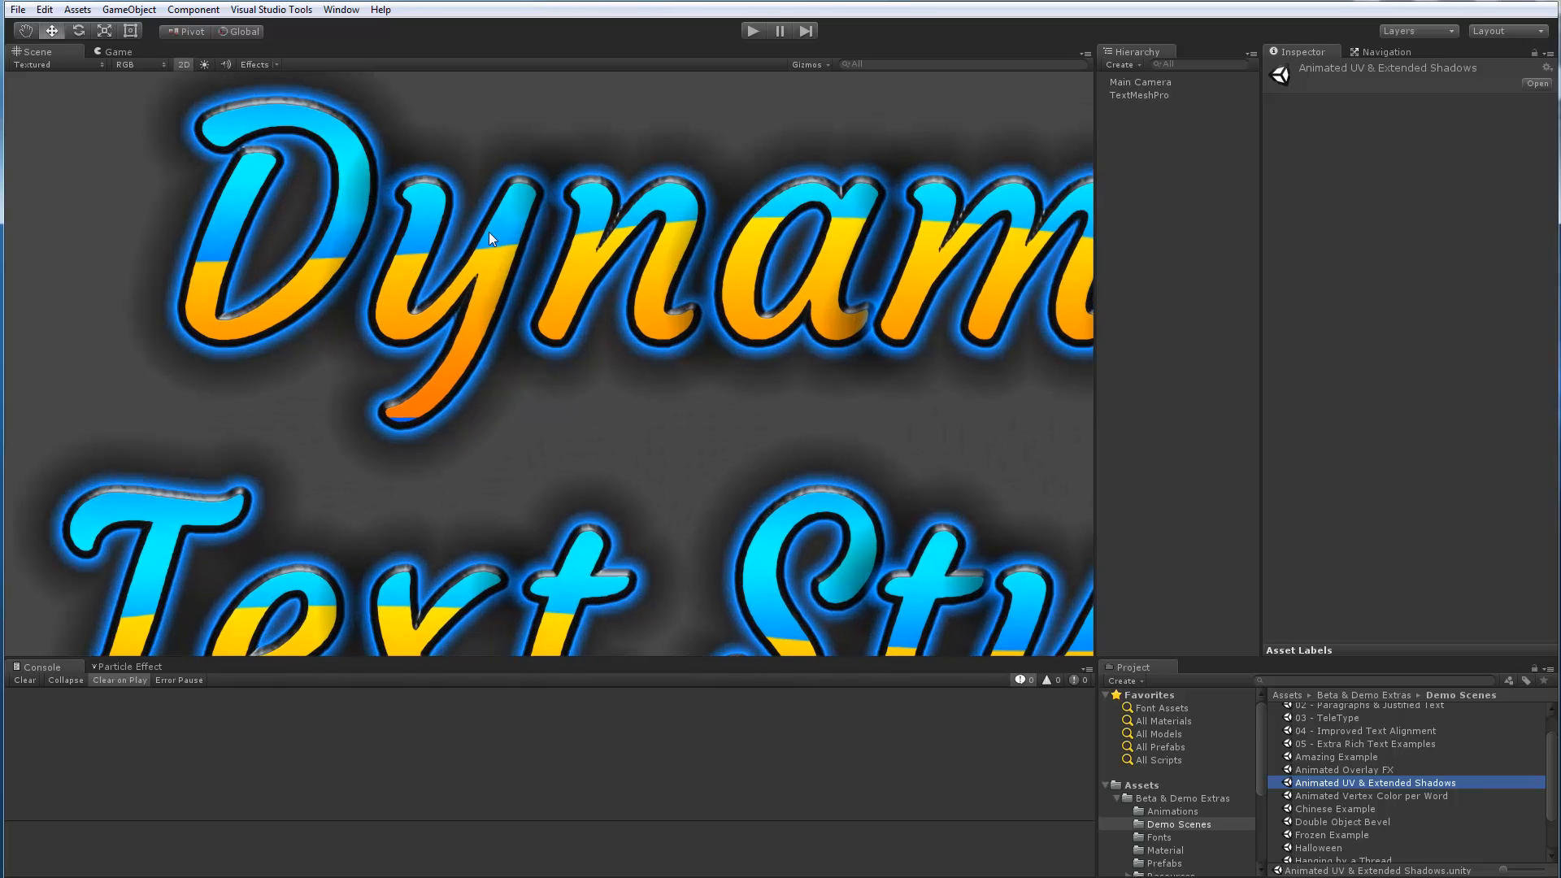
scroll(520, 236, up, 2)
scroll(643, 434, down, 6)
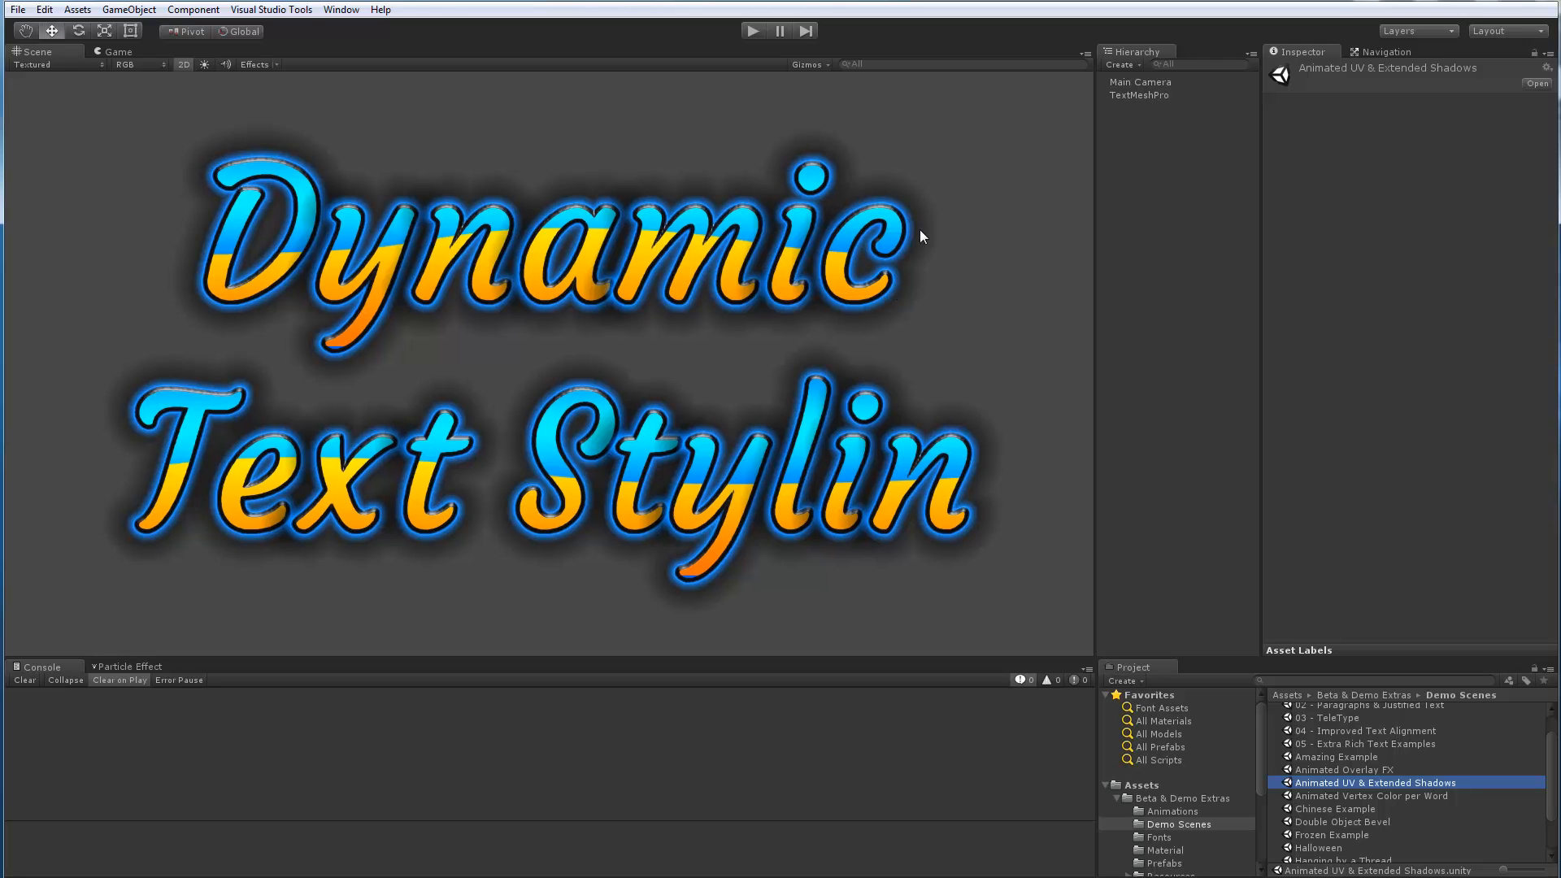
click(1144, 94)
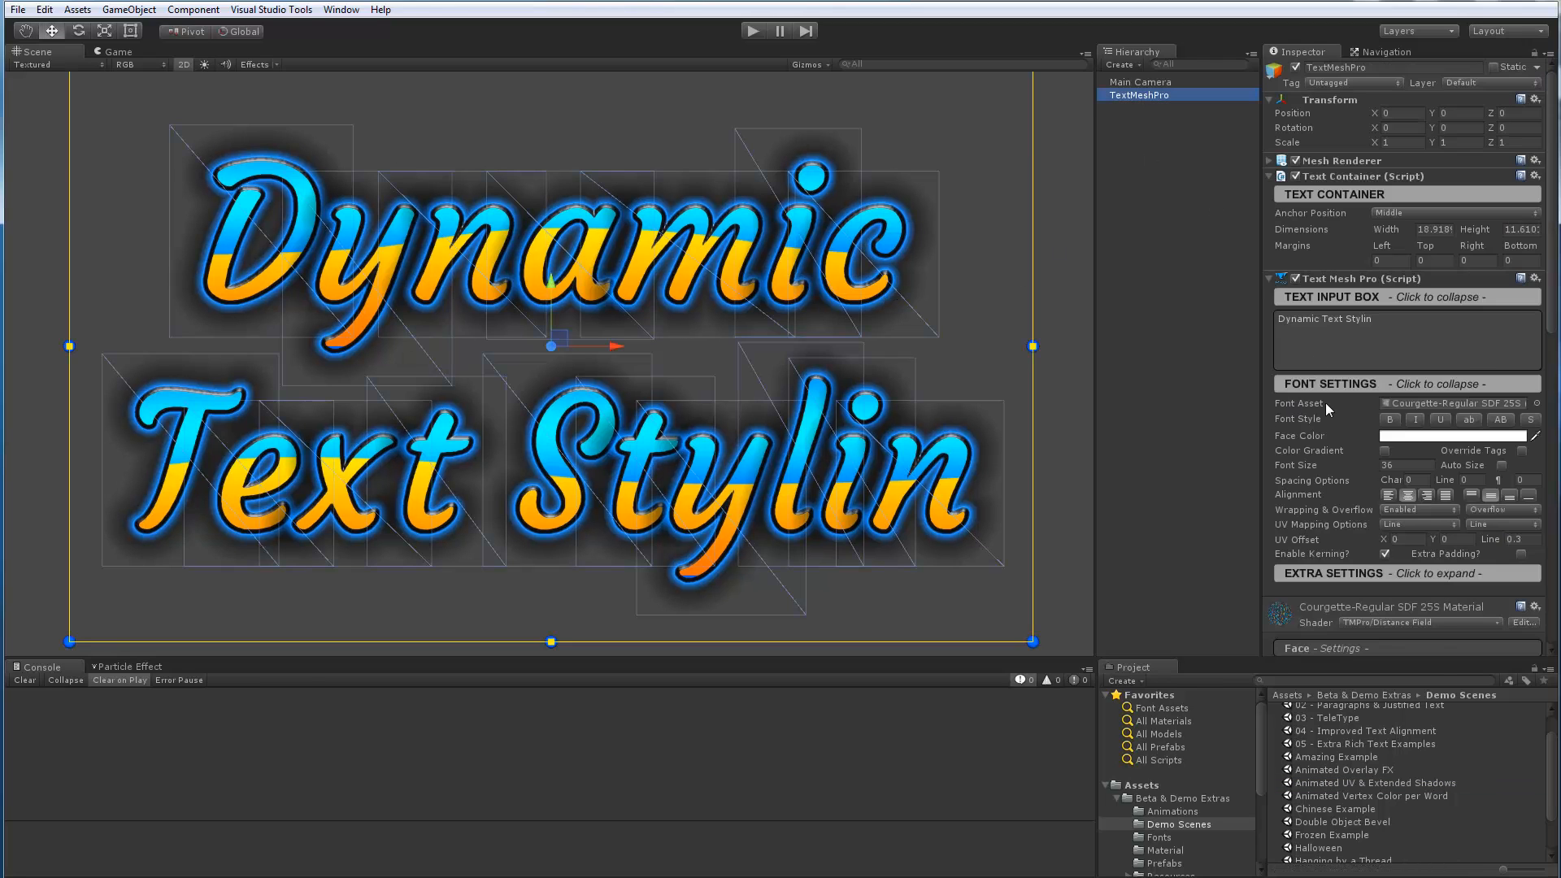
scroll(1328, 408, down, 8)
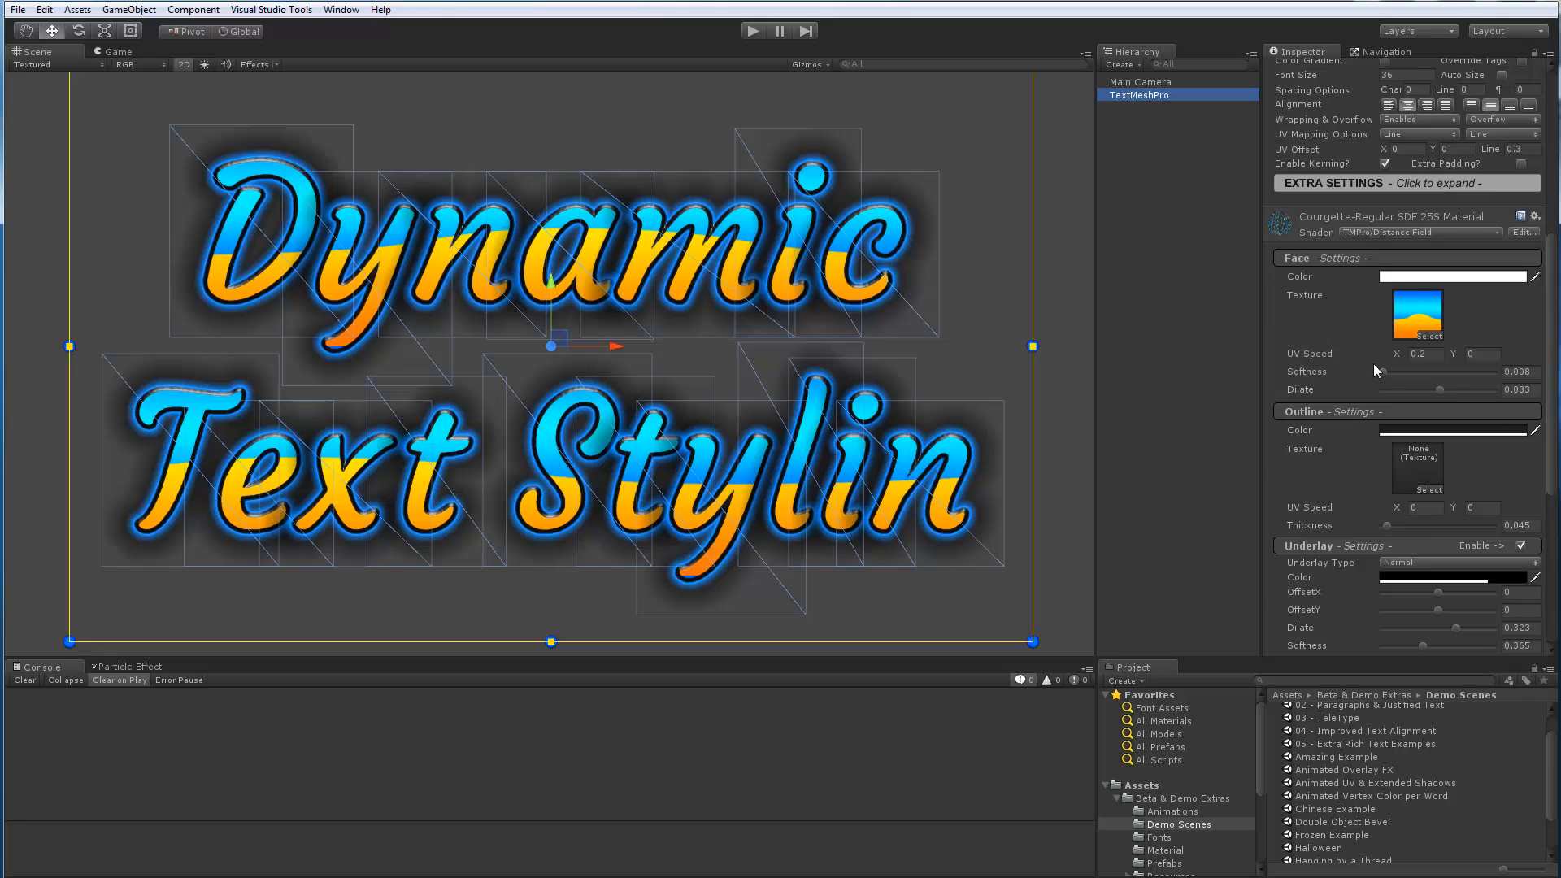
scroll(1333, 361, up, 1)
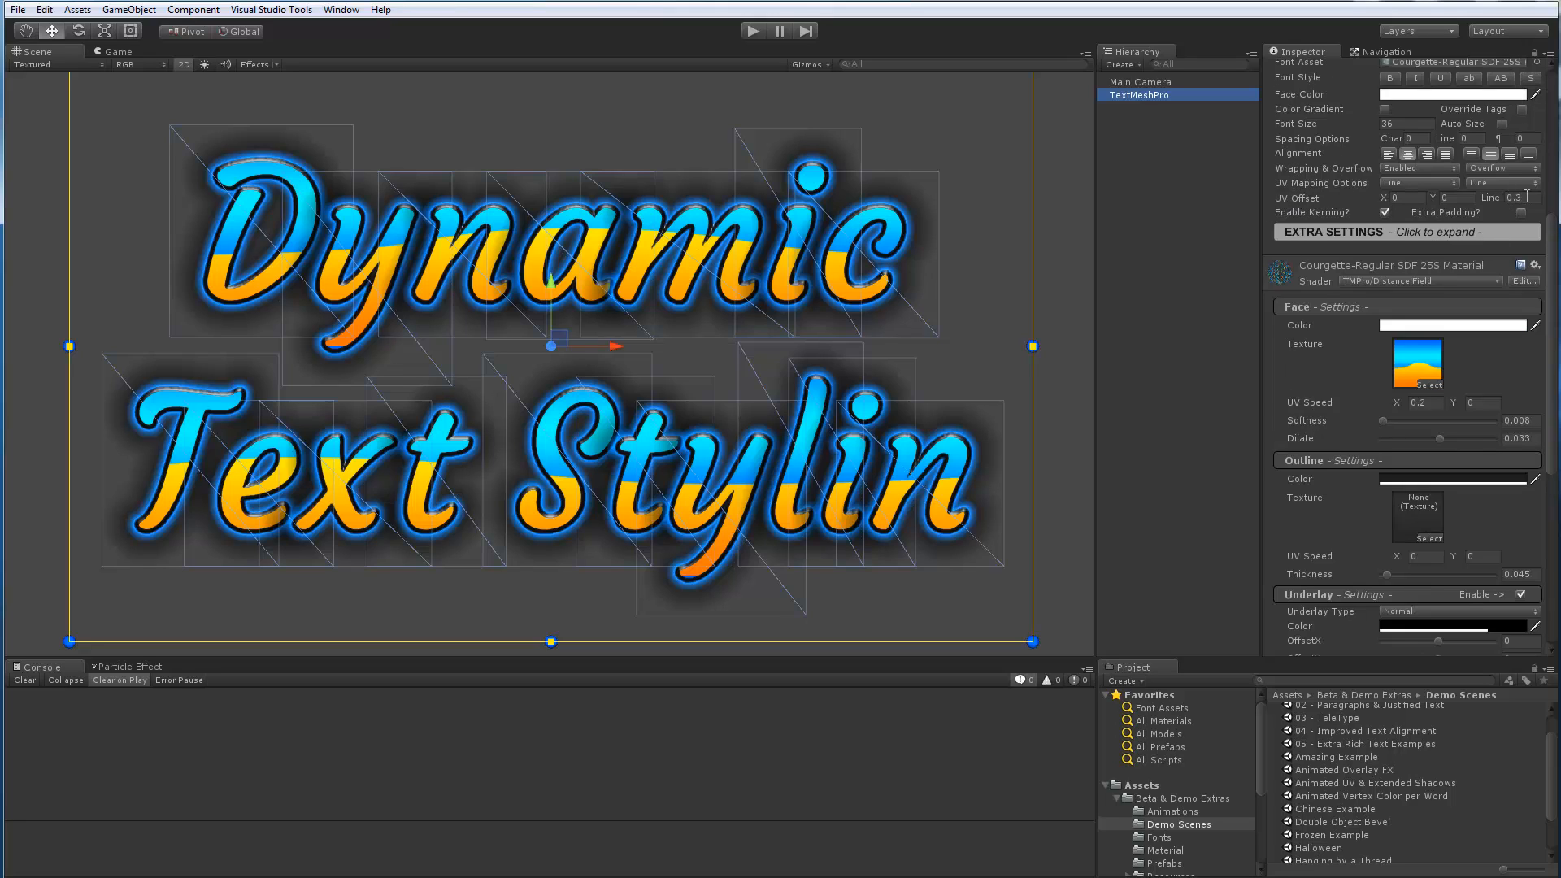
click(1527, 197)
text(0)
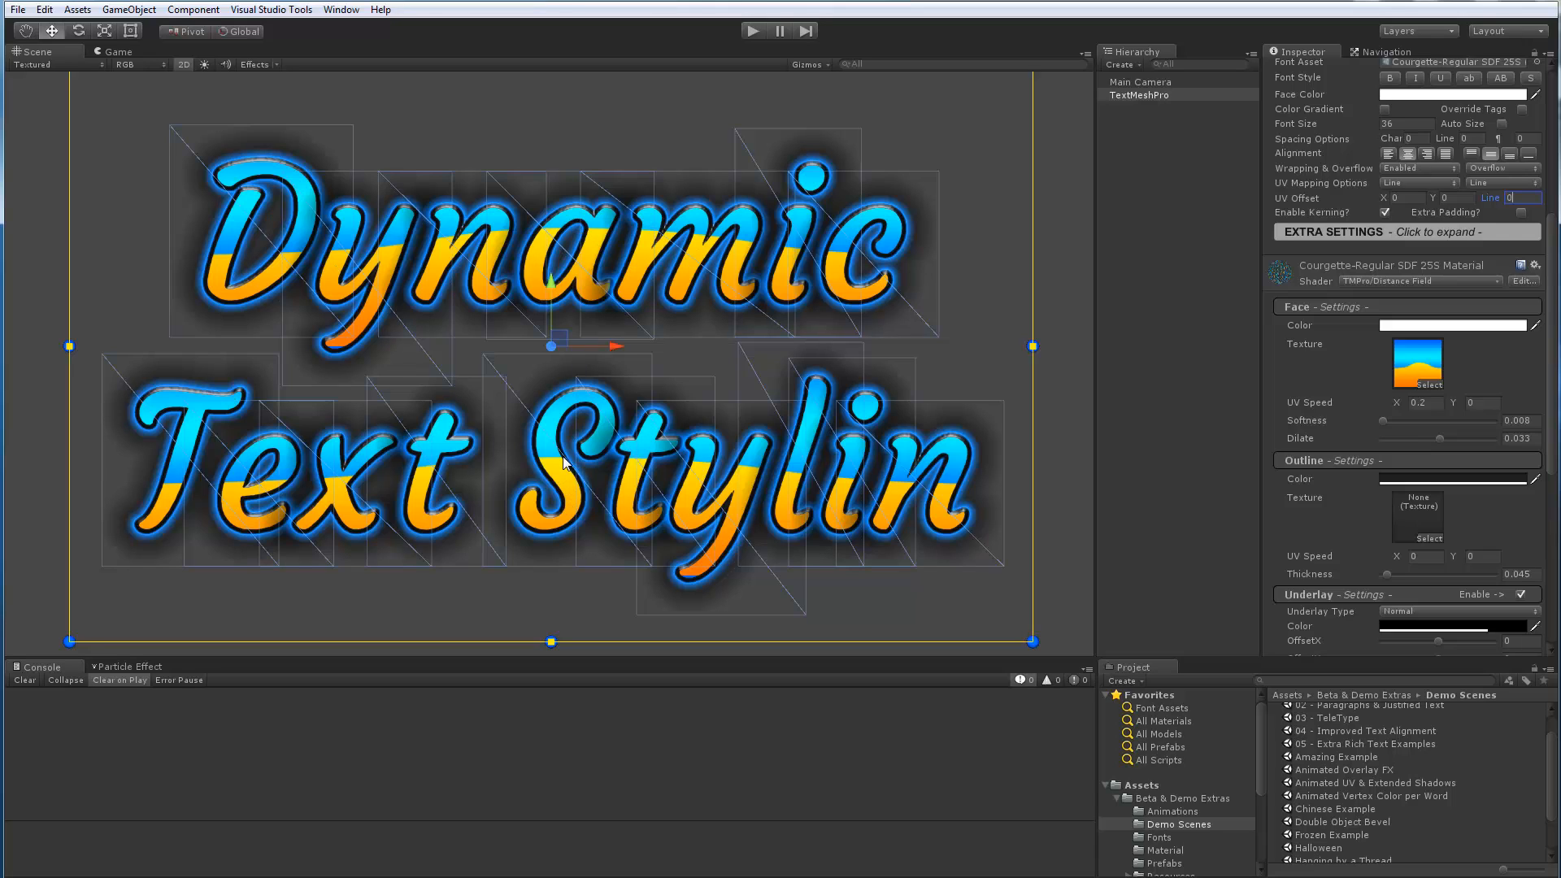
text(.3)
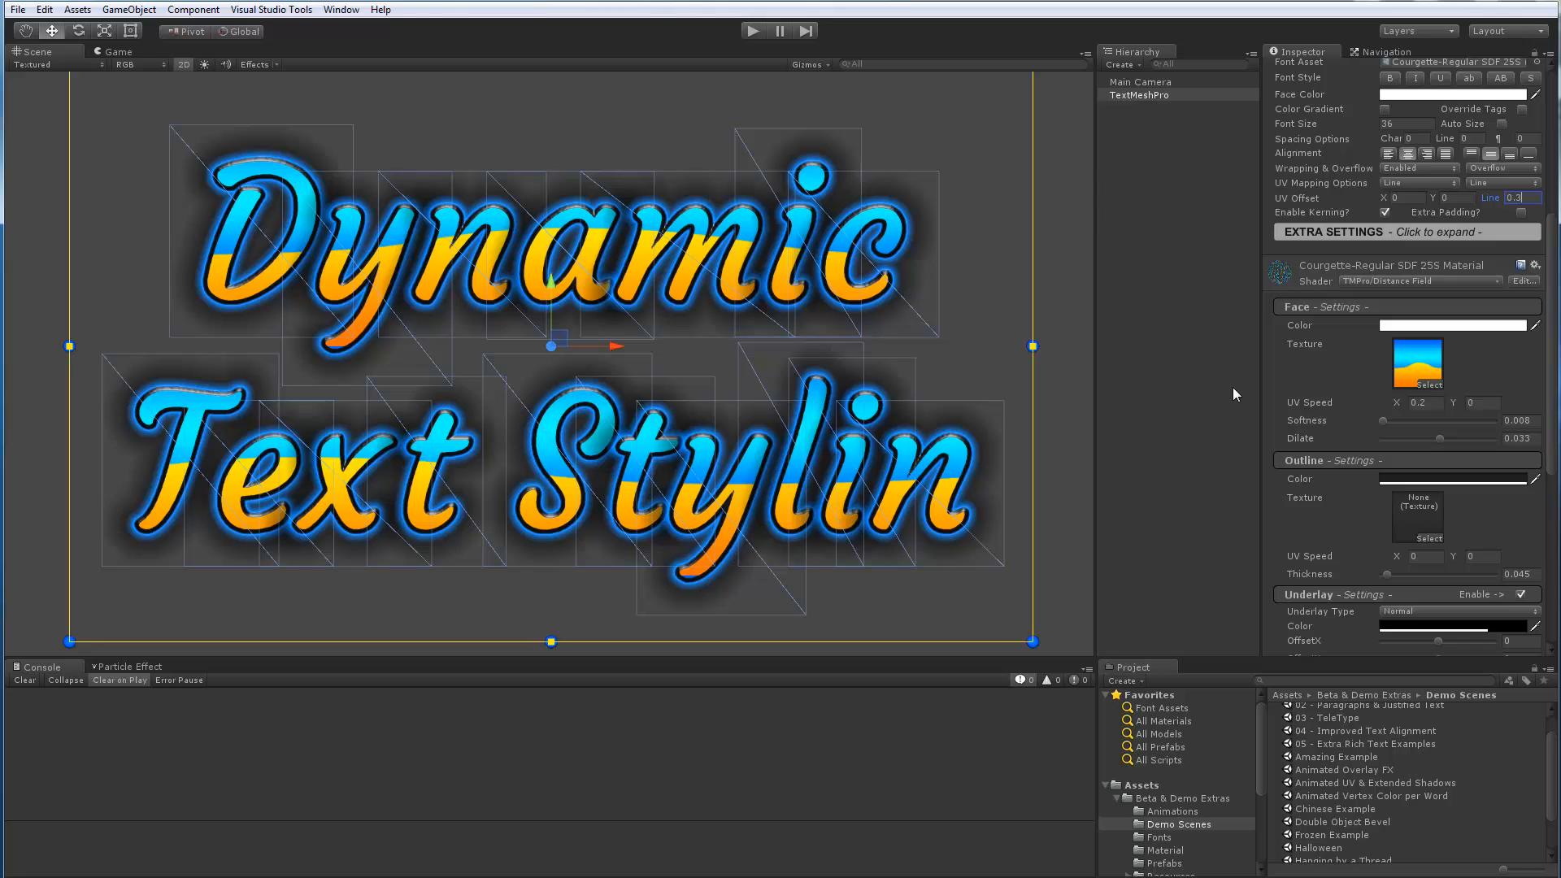
Play the scene, watch the text's animated face texture in the Scene view with nothing selected, and stop playback.
scroll(1362, 428, down, 1)
scroll(1271, 386, down, 1)
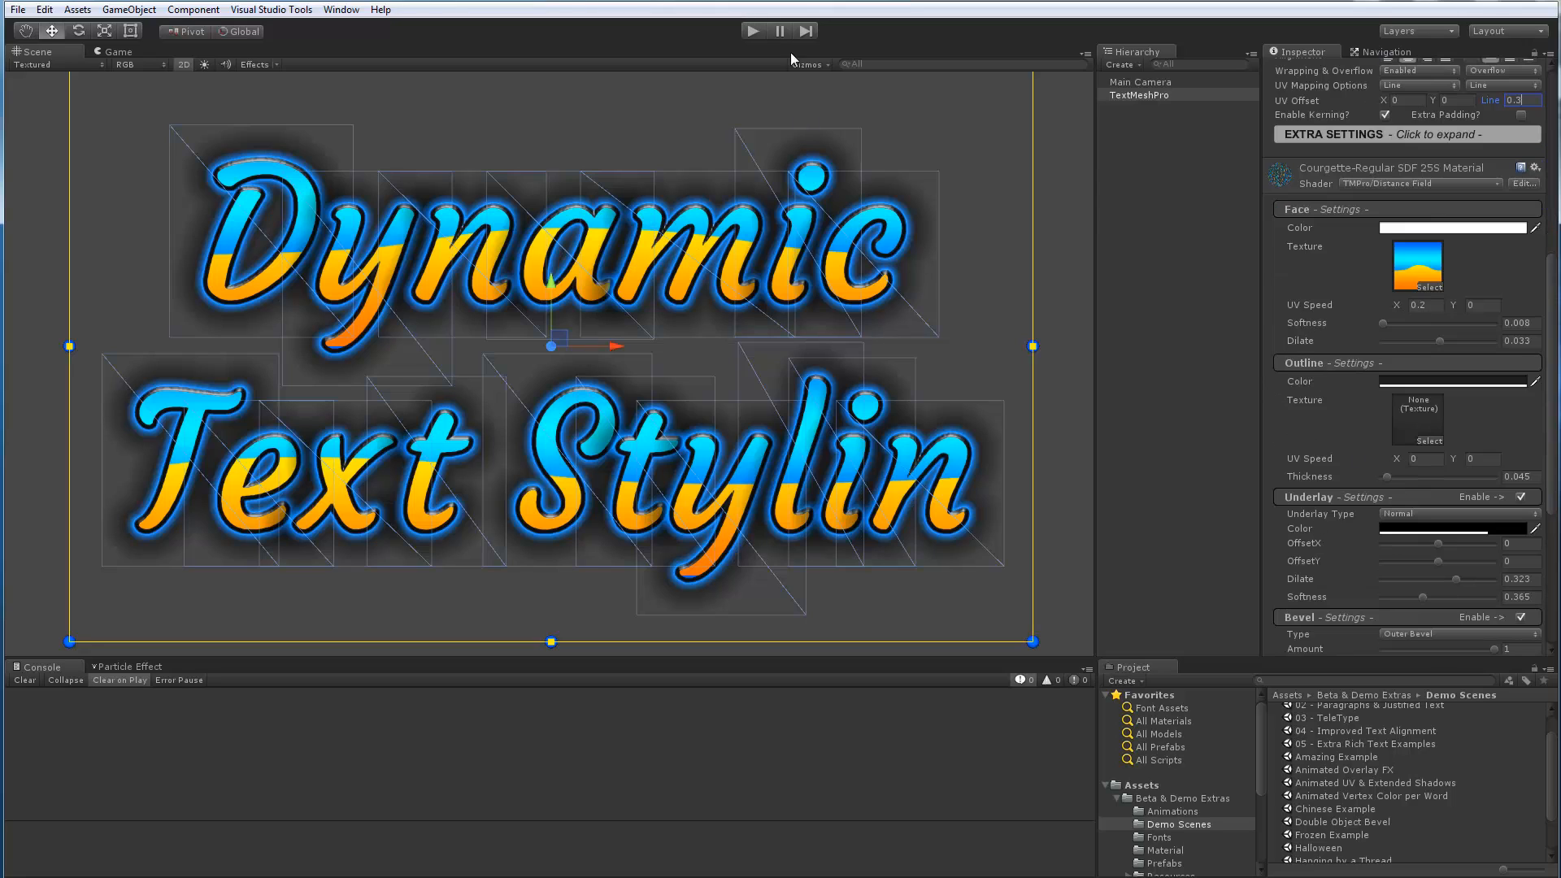
click(751, 35)
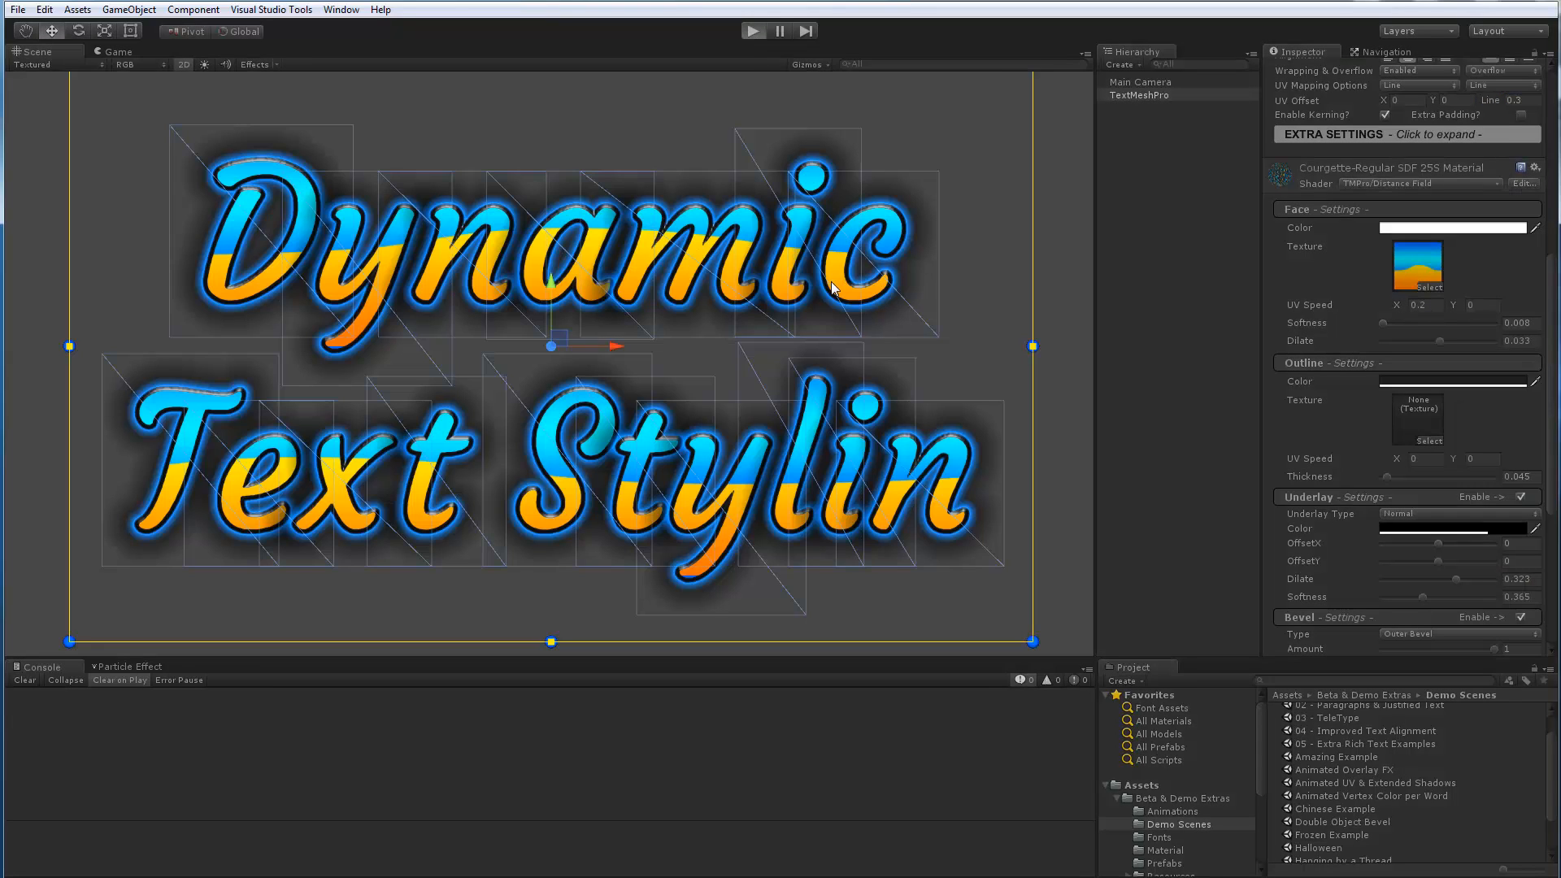
click(31, 52)
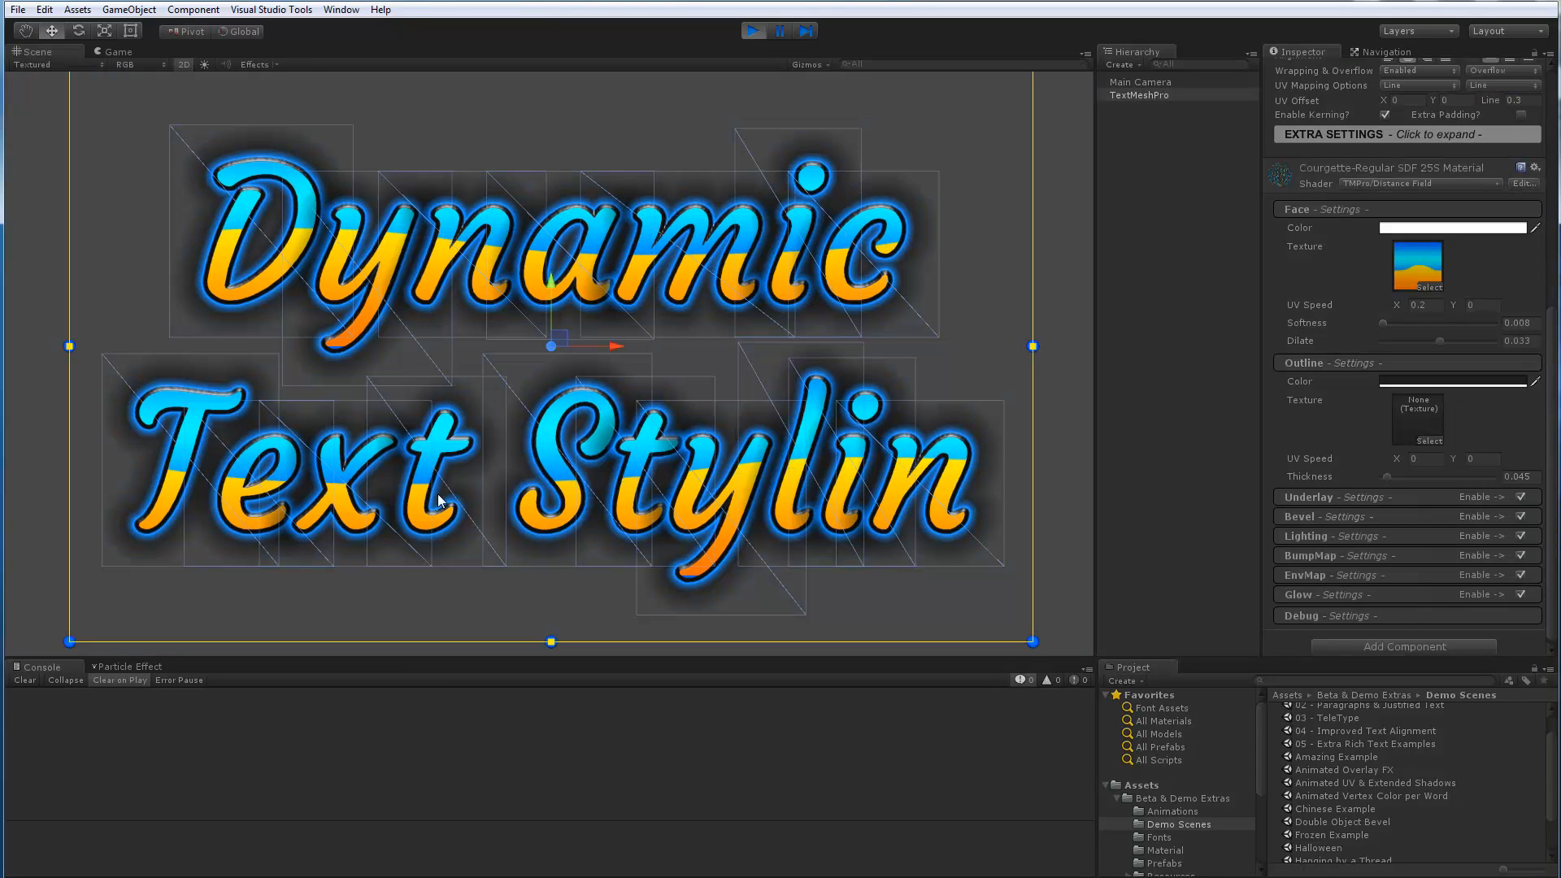
click(1106, 314)
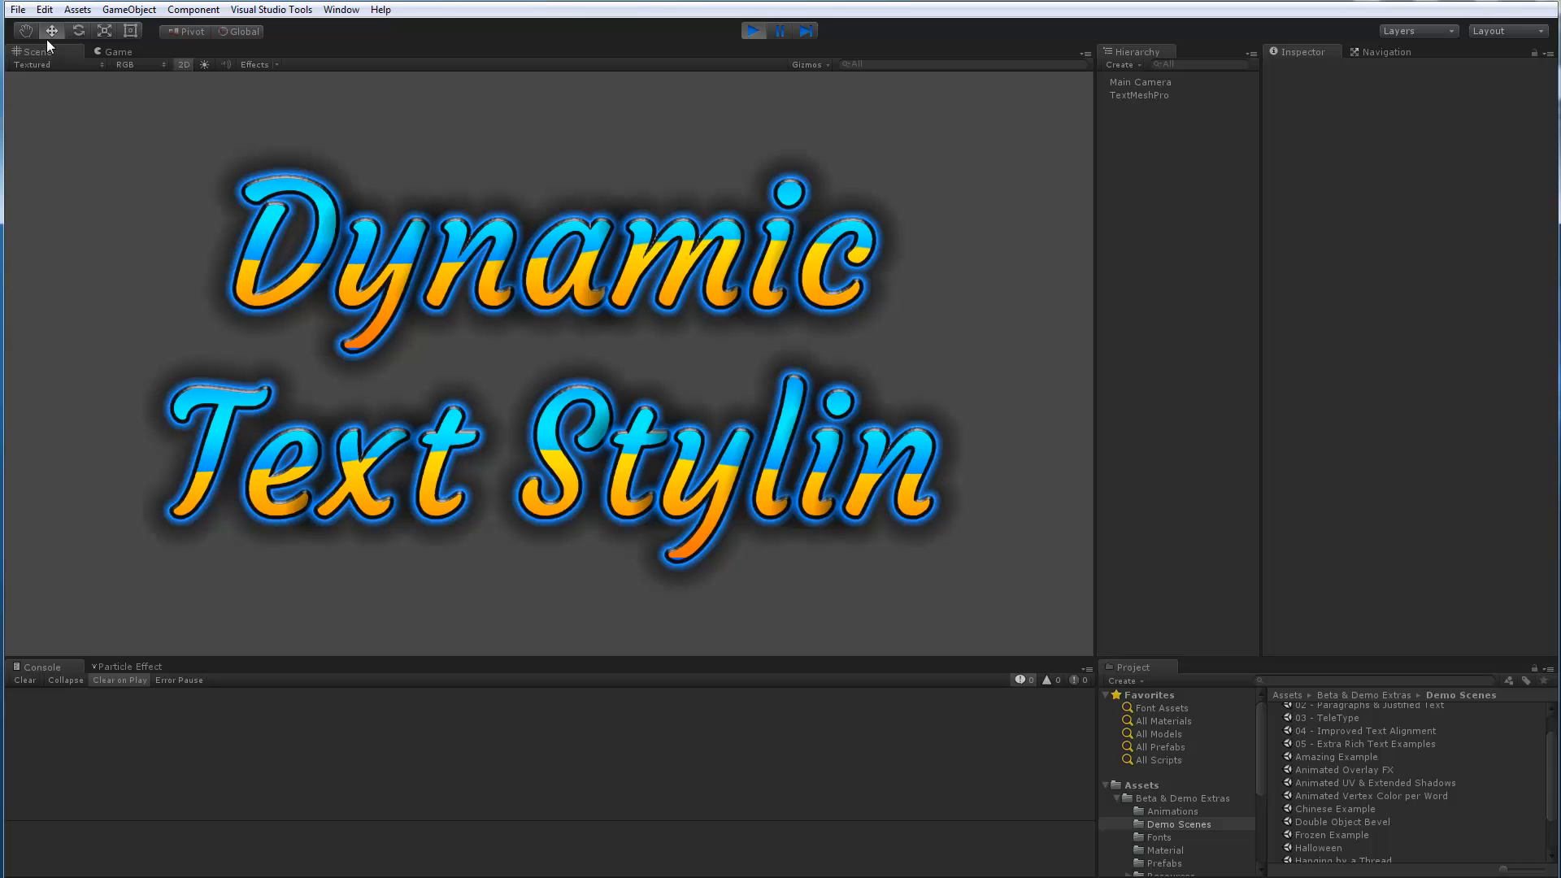
click(753, 33)
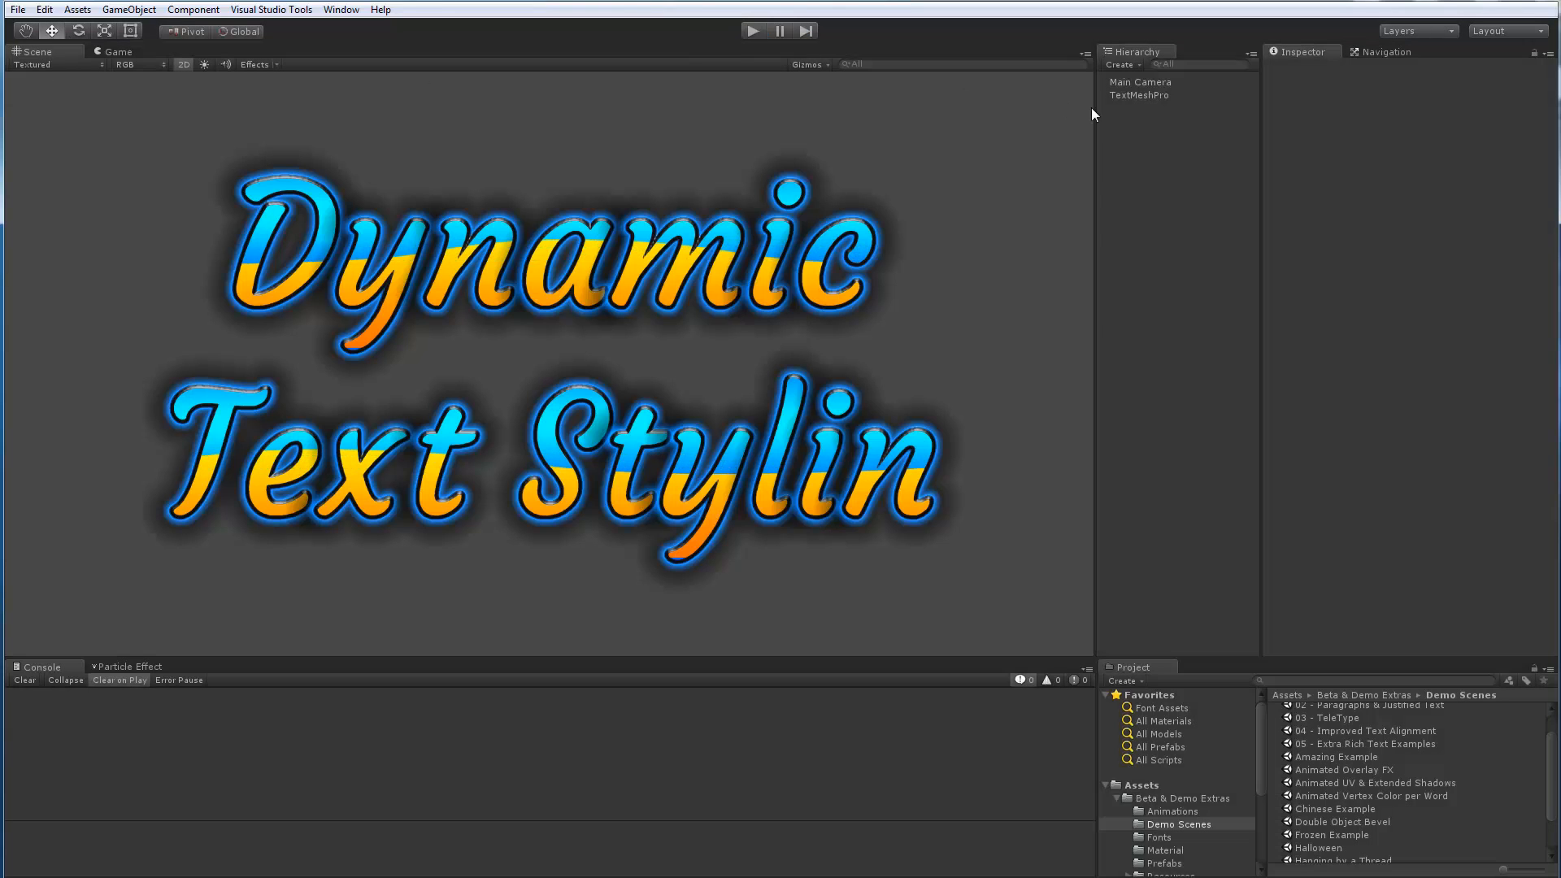
Open the Frozen Example demo scene without saving the changes to the current scene.
scroll(1369, 811, down, 3)
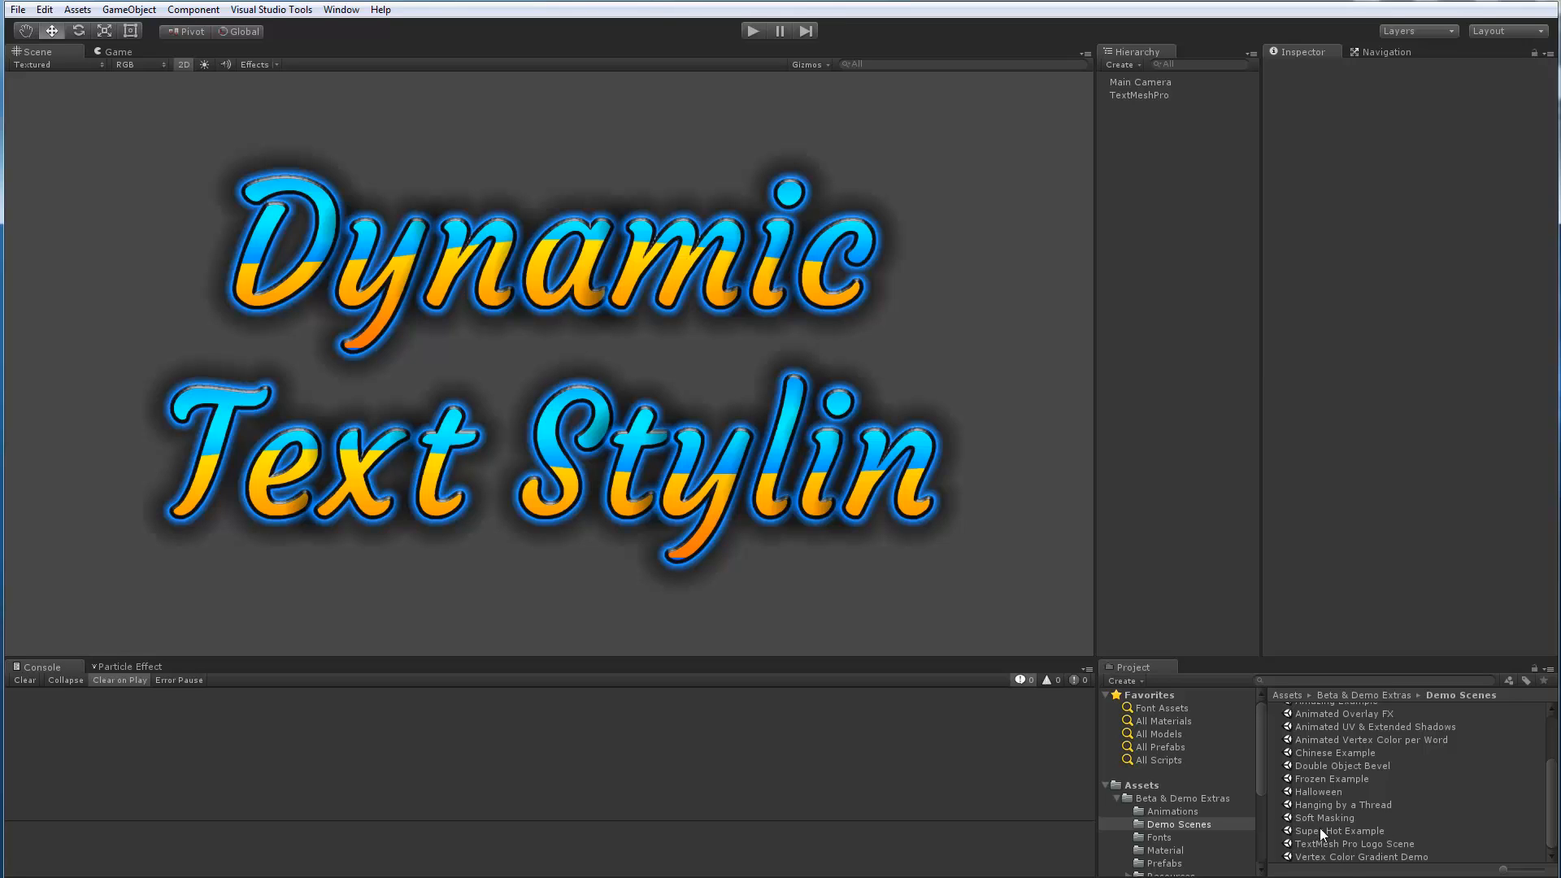
double_click(1316, 779)
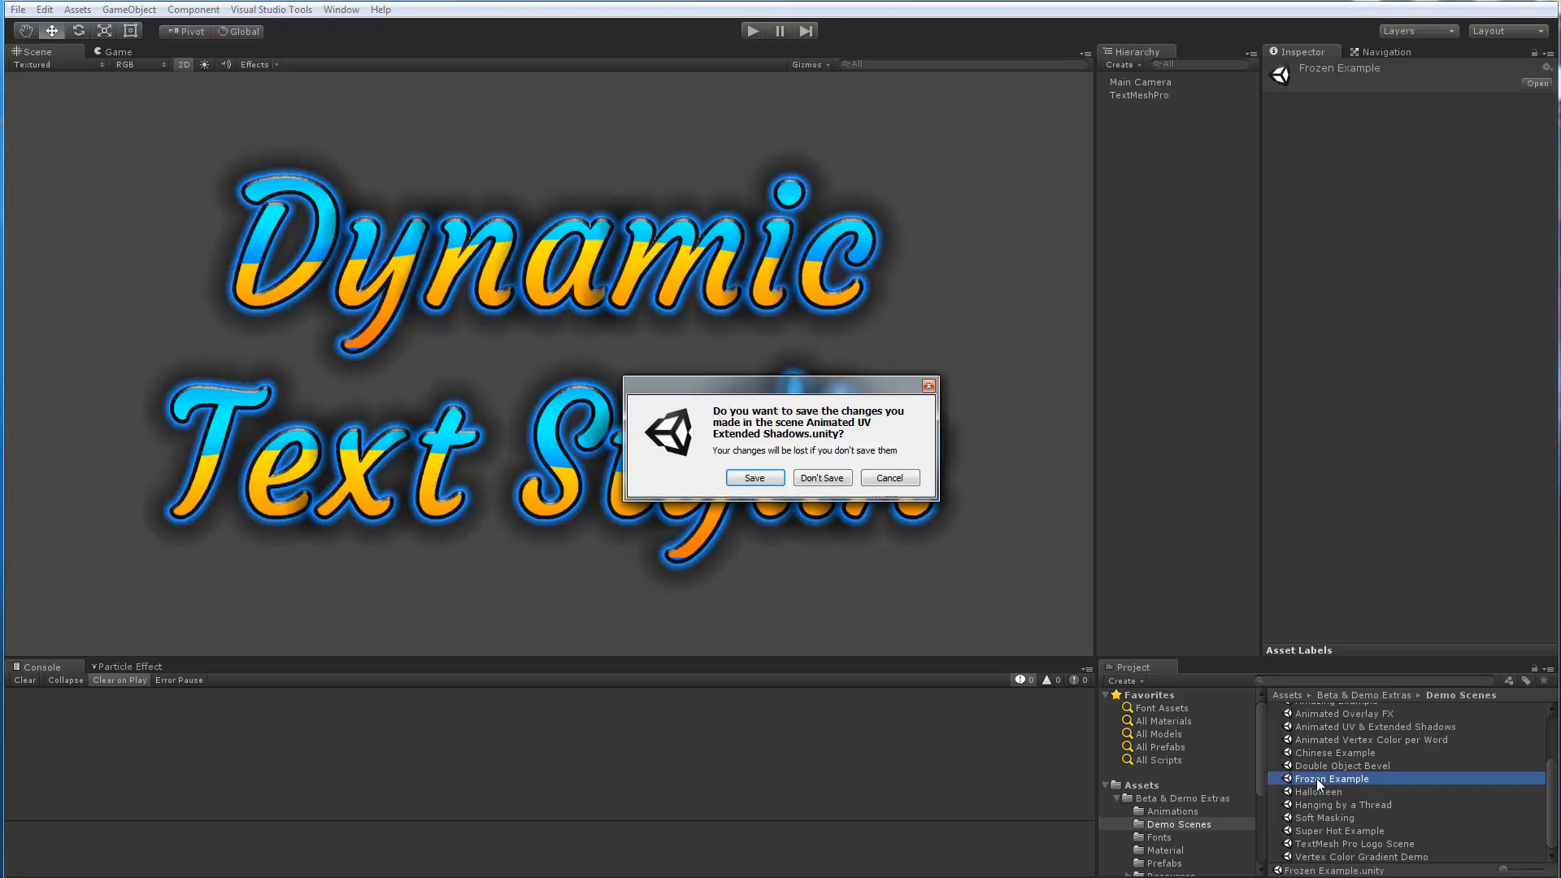
click(820, 479)
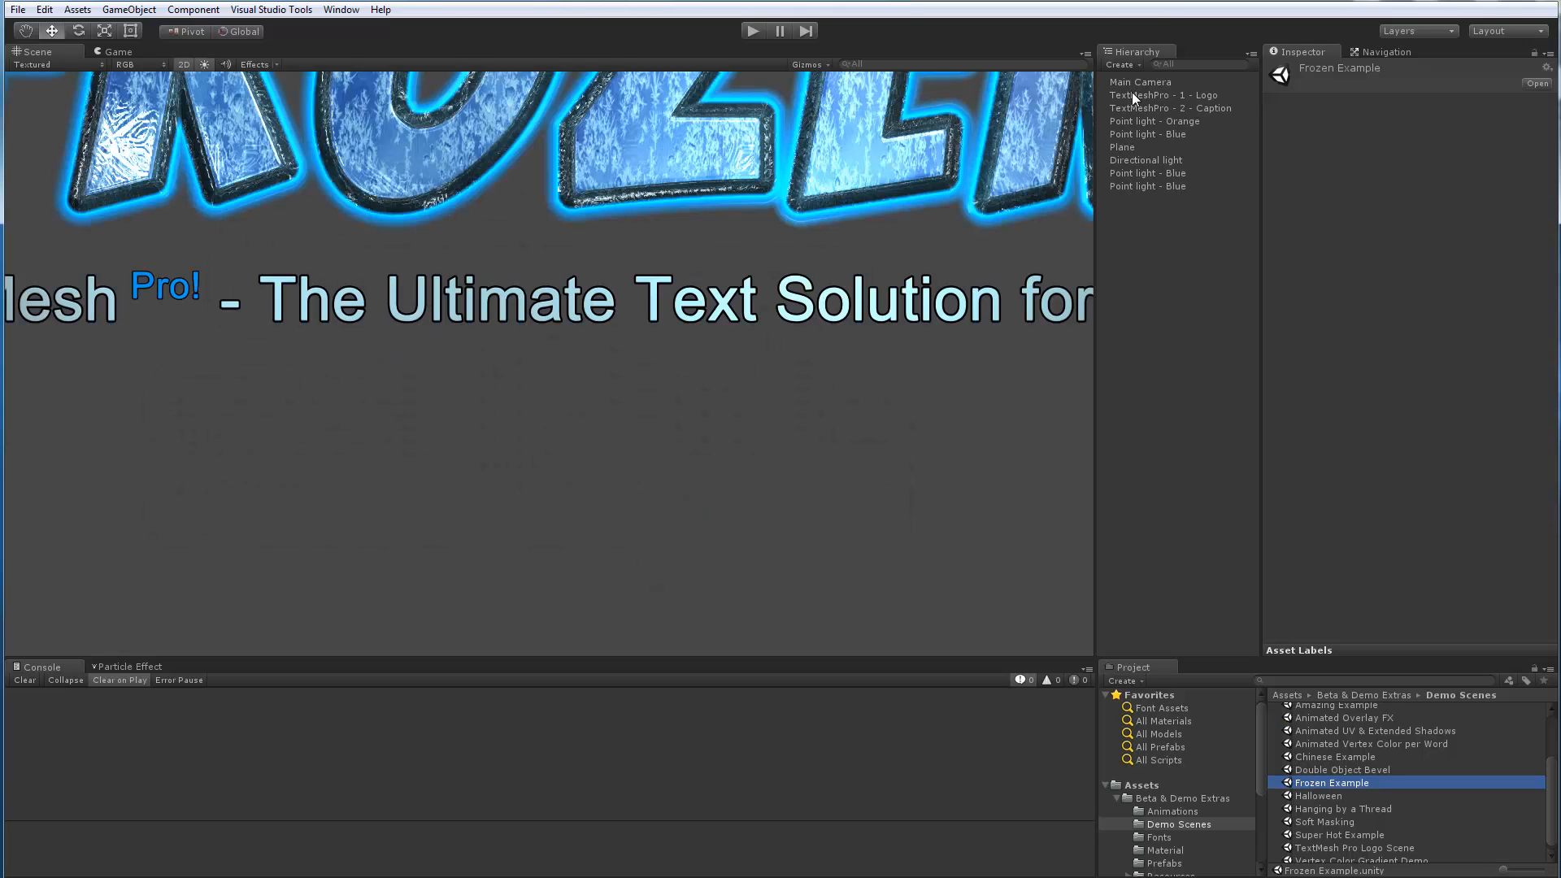
Frame the FROZEN logo in the Scene view, deselect it, and start playing the scene.
double_click(1132, 95)
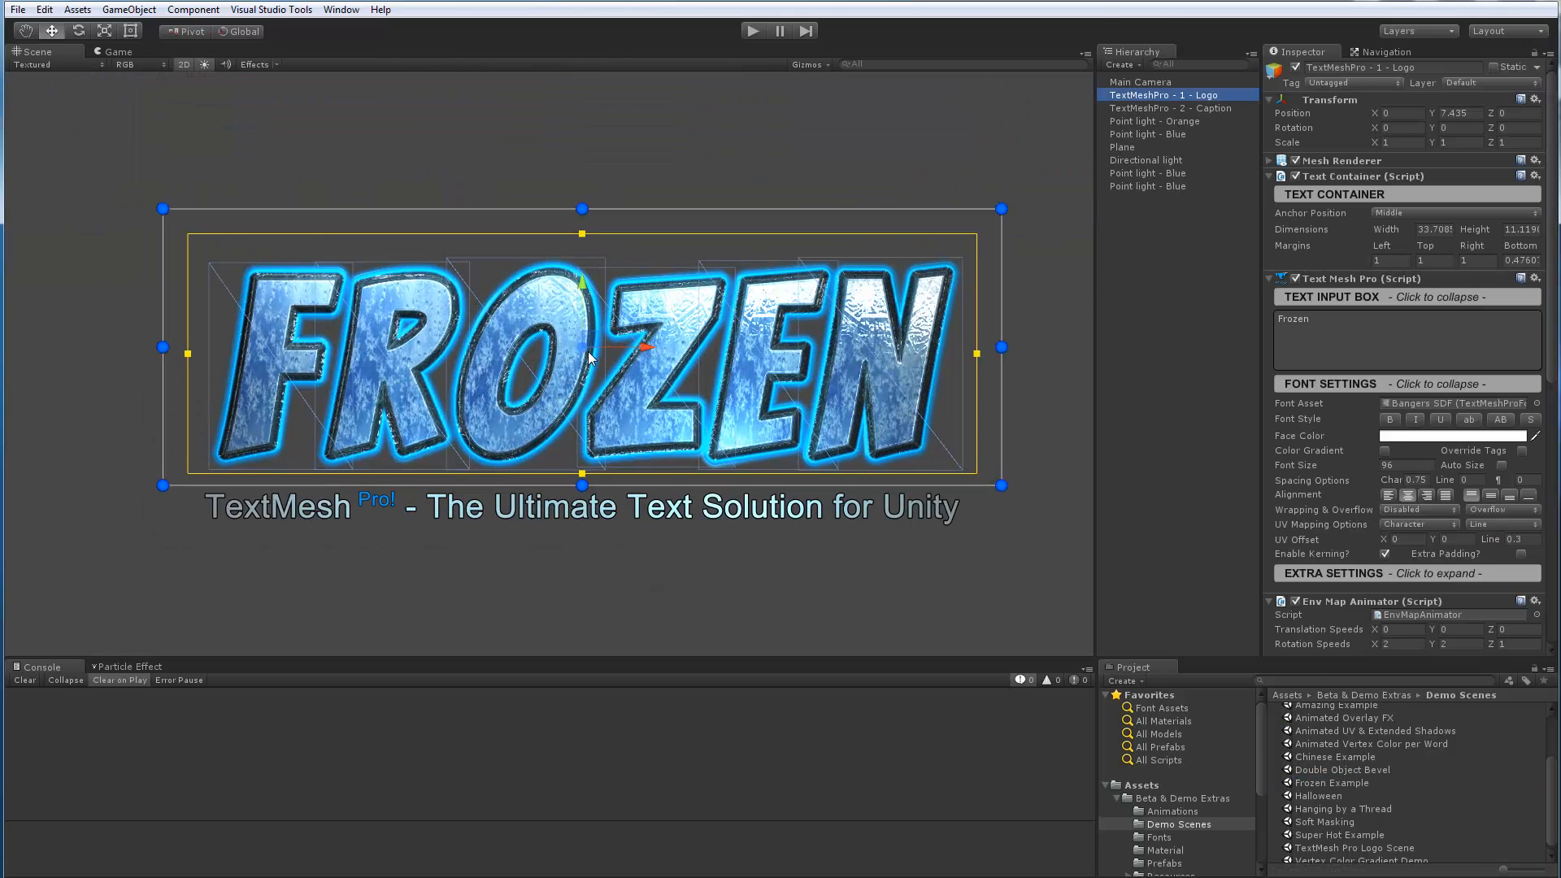
click(1178, 379)
scroll(673, 419, up, 1)
middle_drag(601, 422, 564, 412)
scroll(564, 412, up, 2)
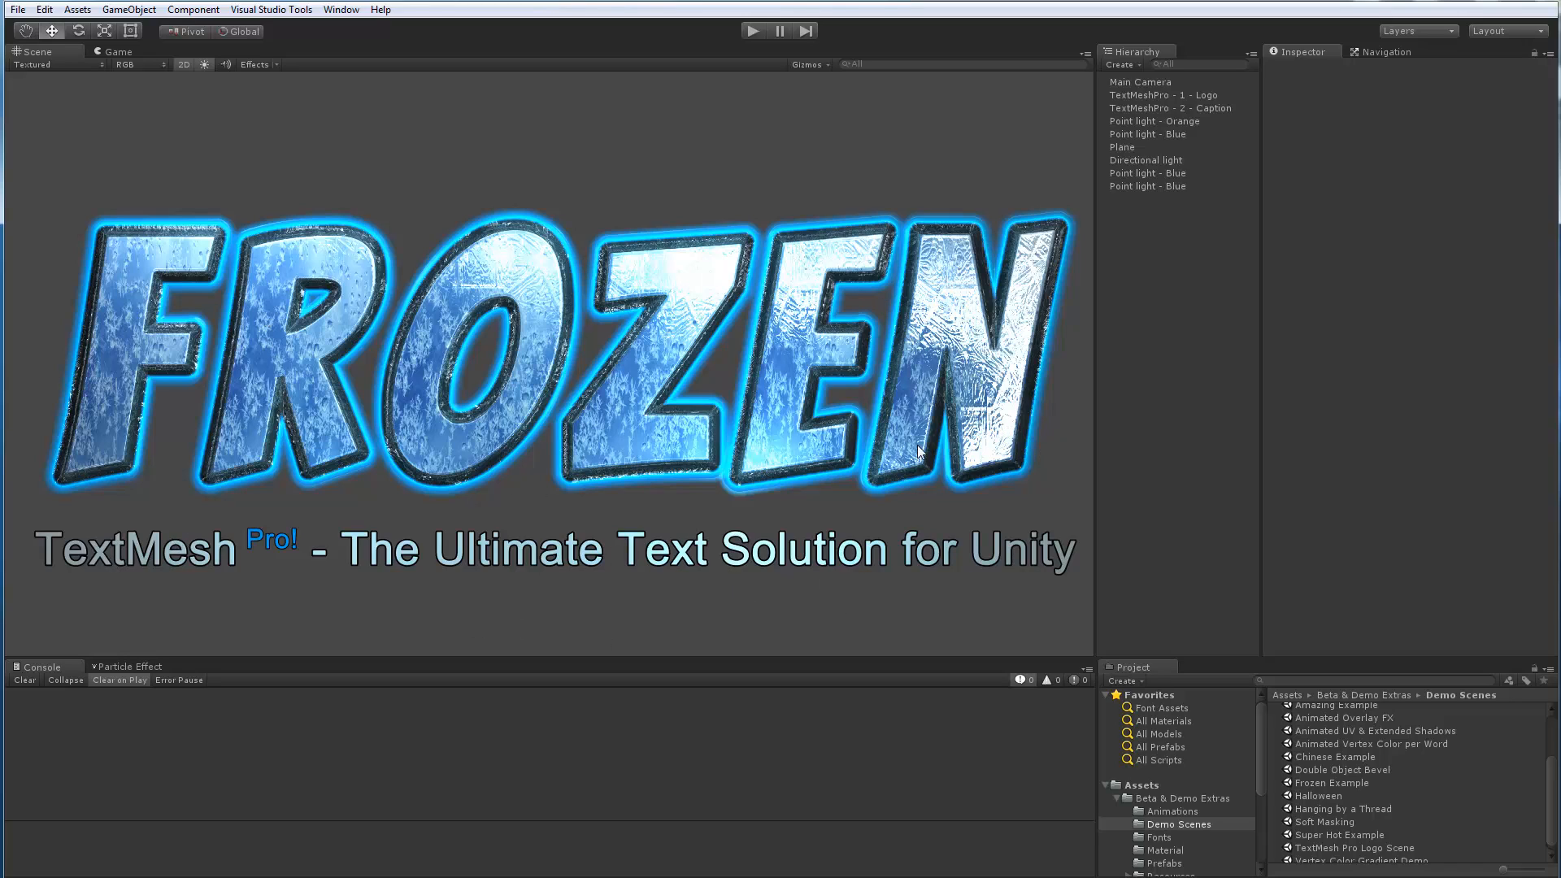
click(751, 29)
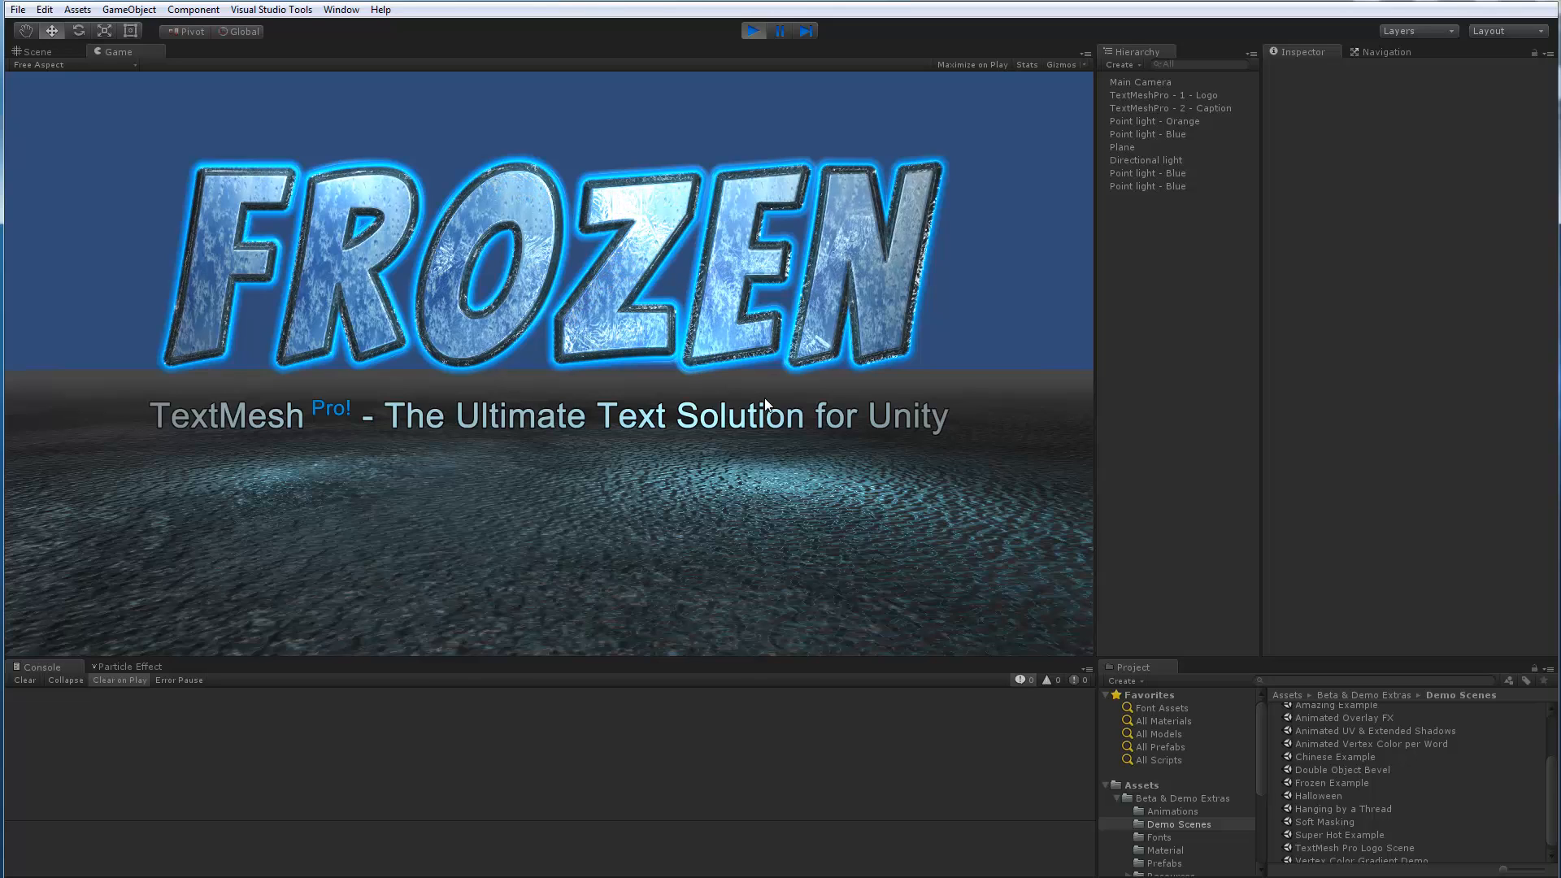
Select TextMeshPro - 1 - Logo, review its Env Map Animator and material settings, and expand the EnvMap settings.
click(1172, 96)
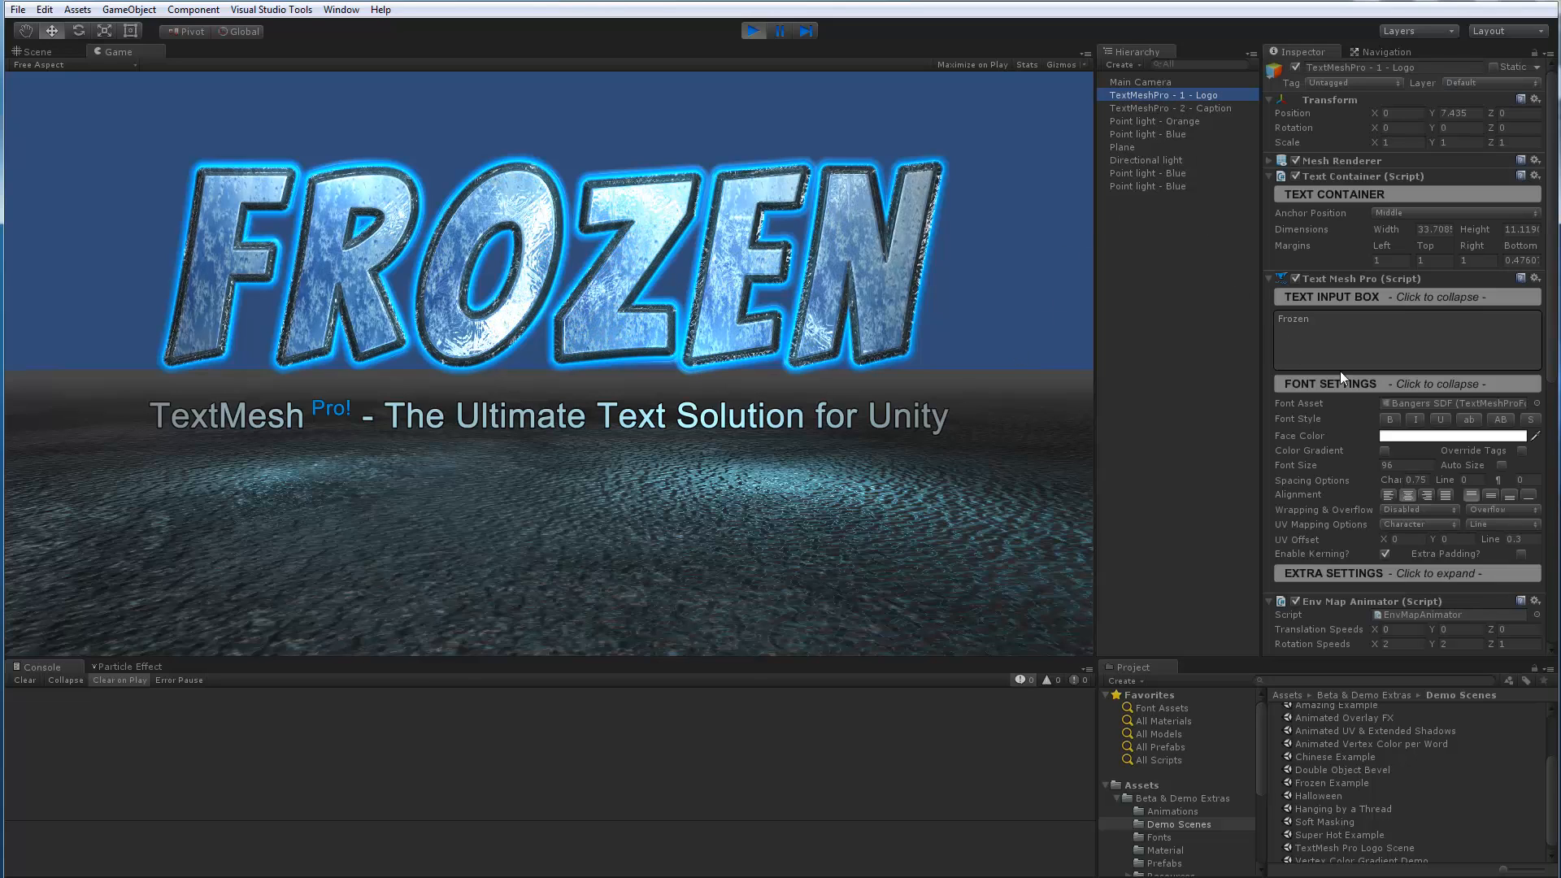
scroll(1375, 360, down, 15)
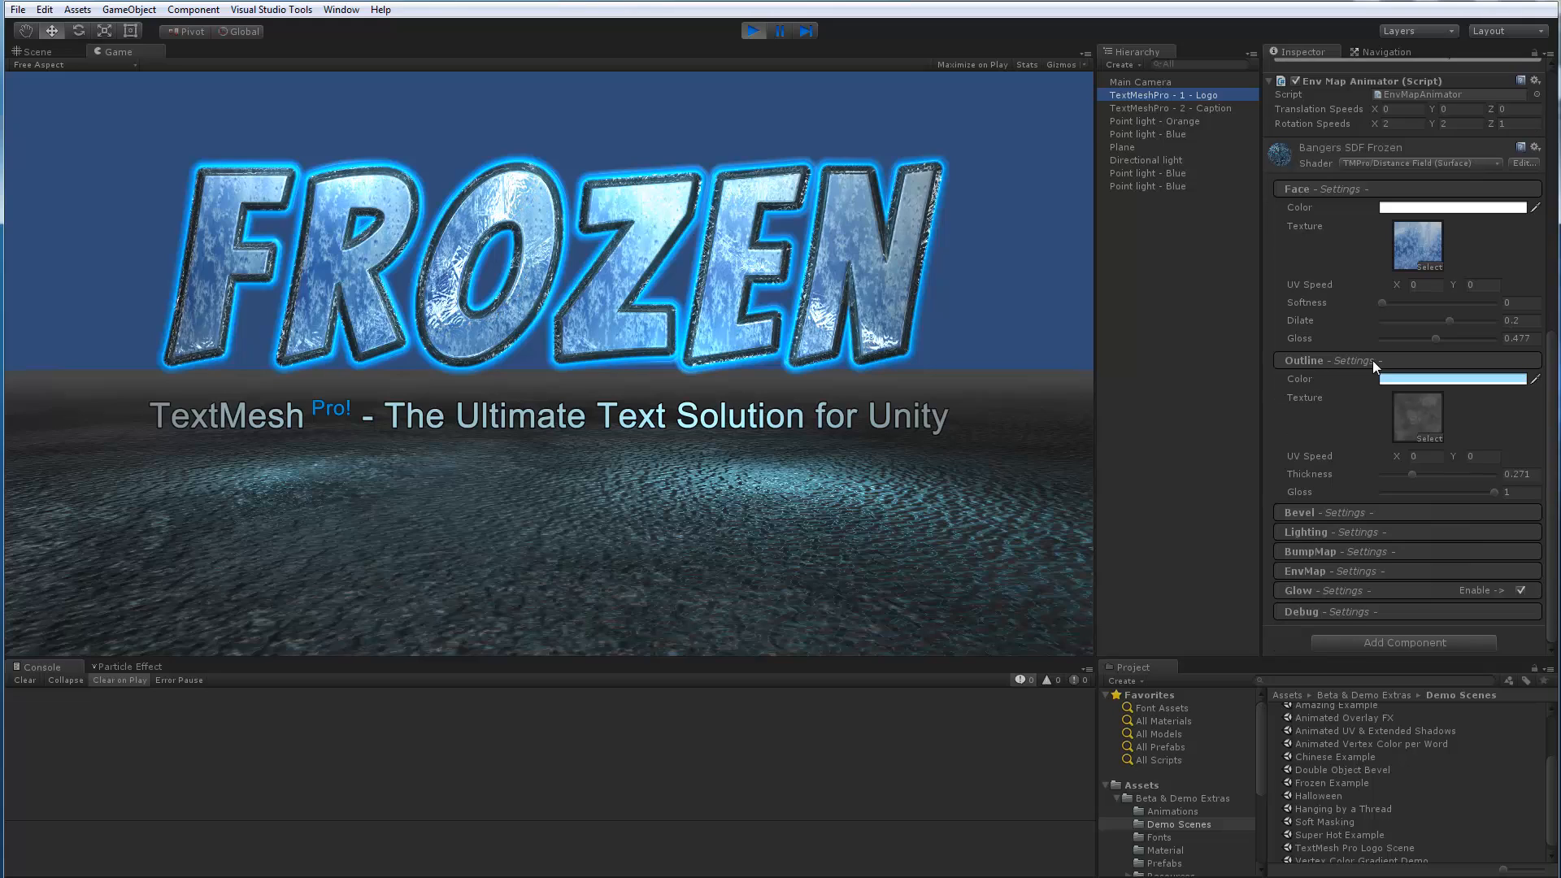
scroll(1403, 382, up, 5)
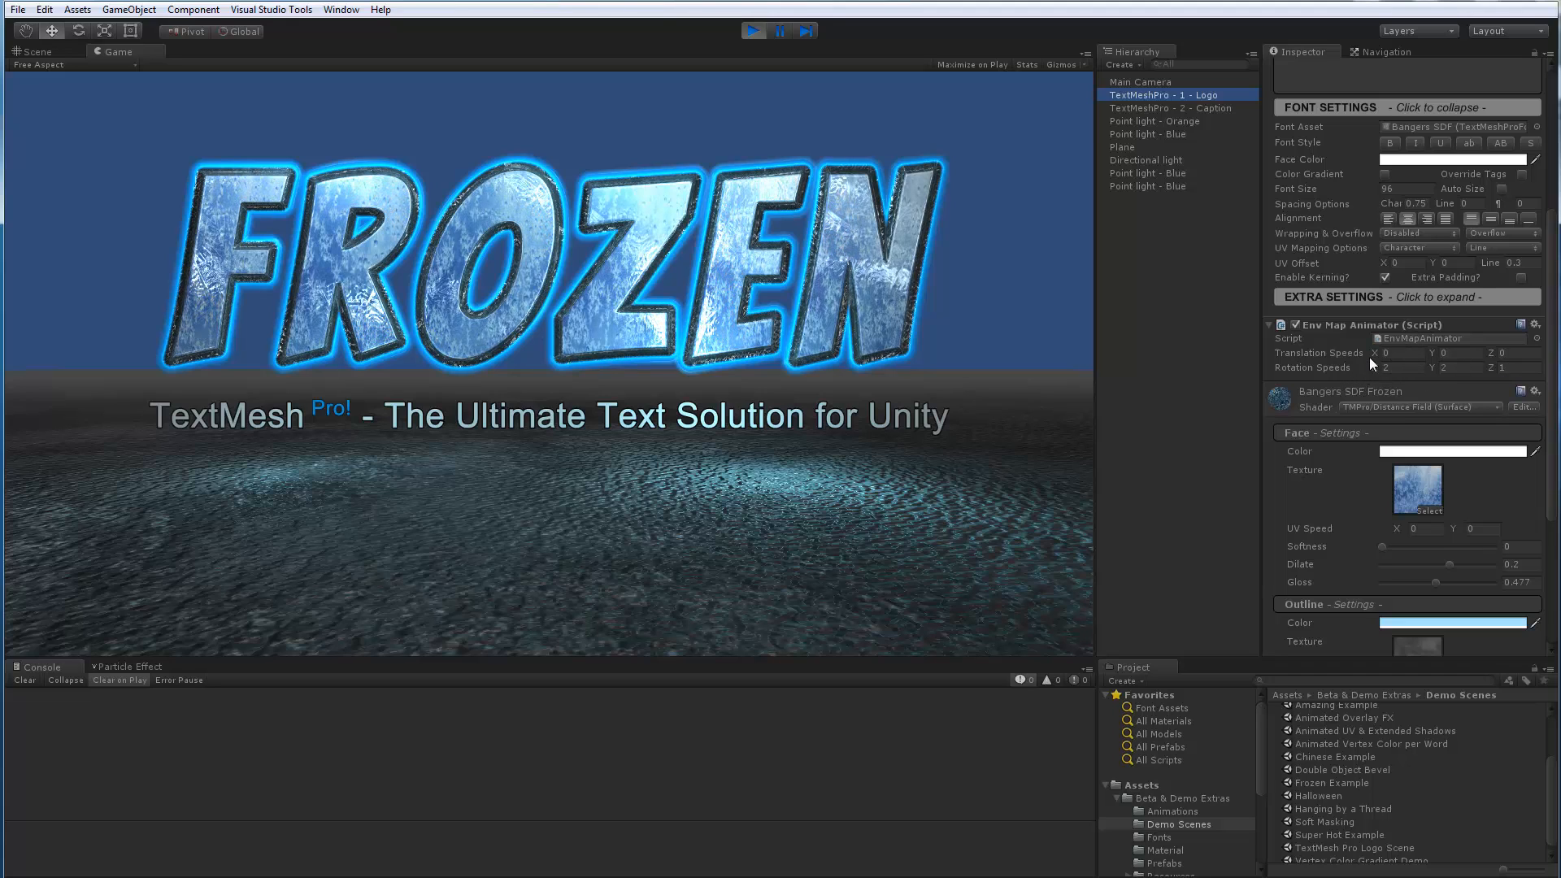
scroll(1340, 402, down, 5)
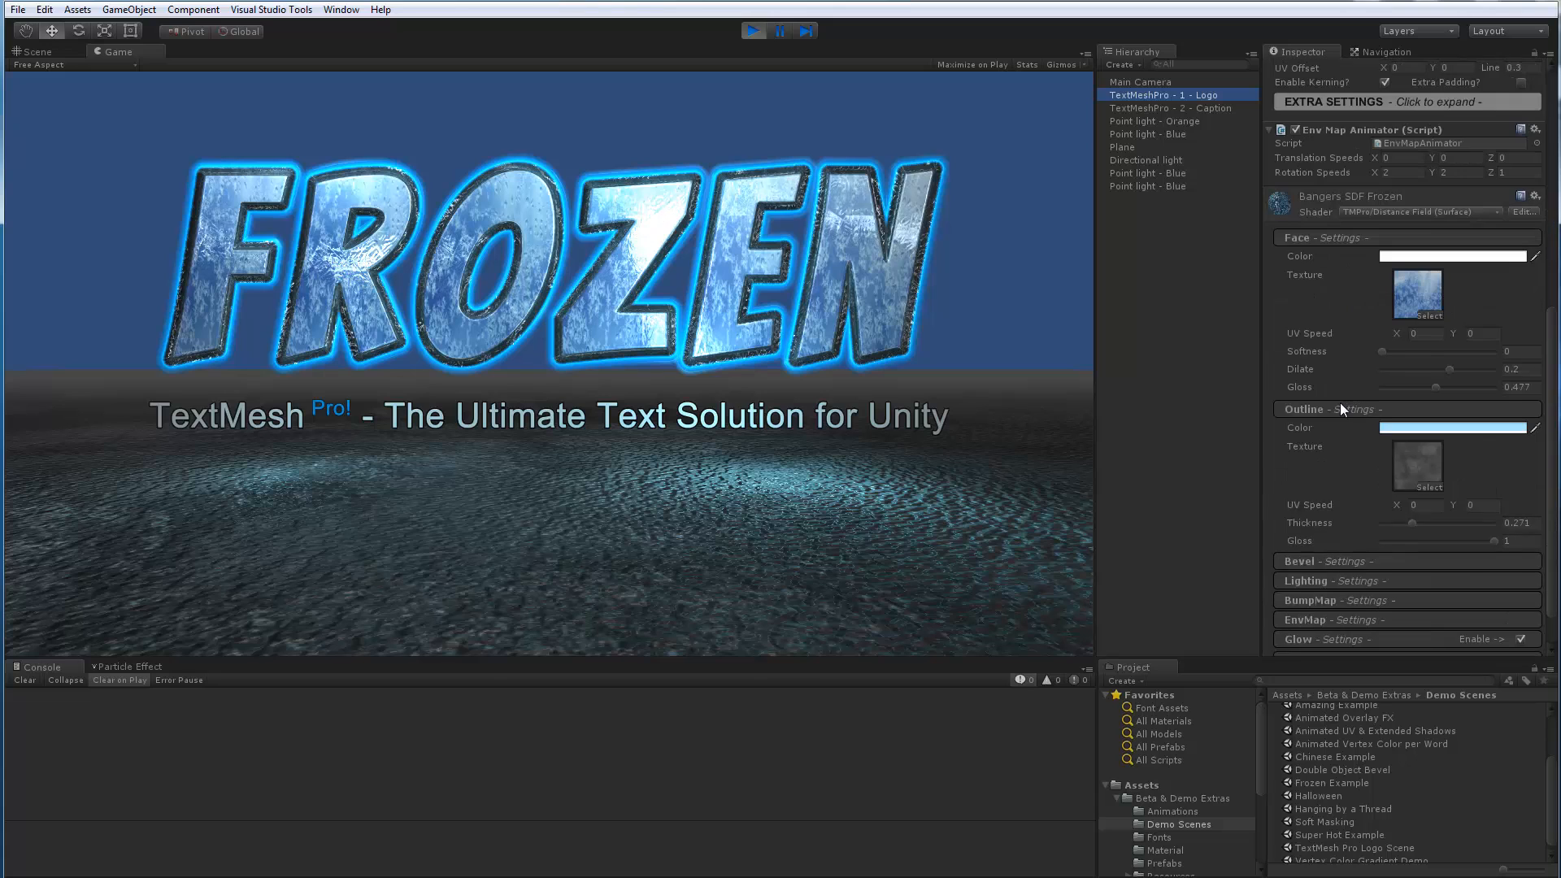
click(1306, 572)
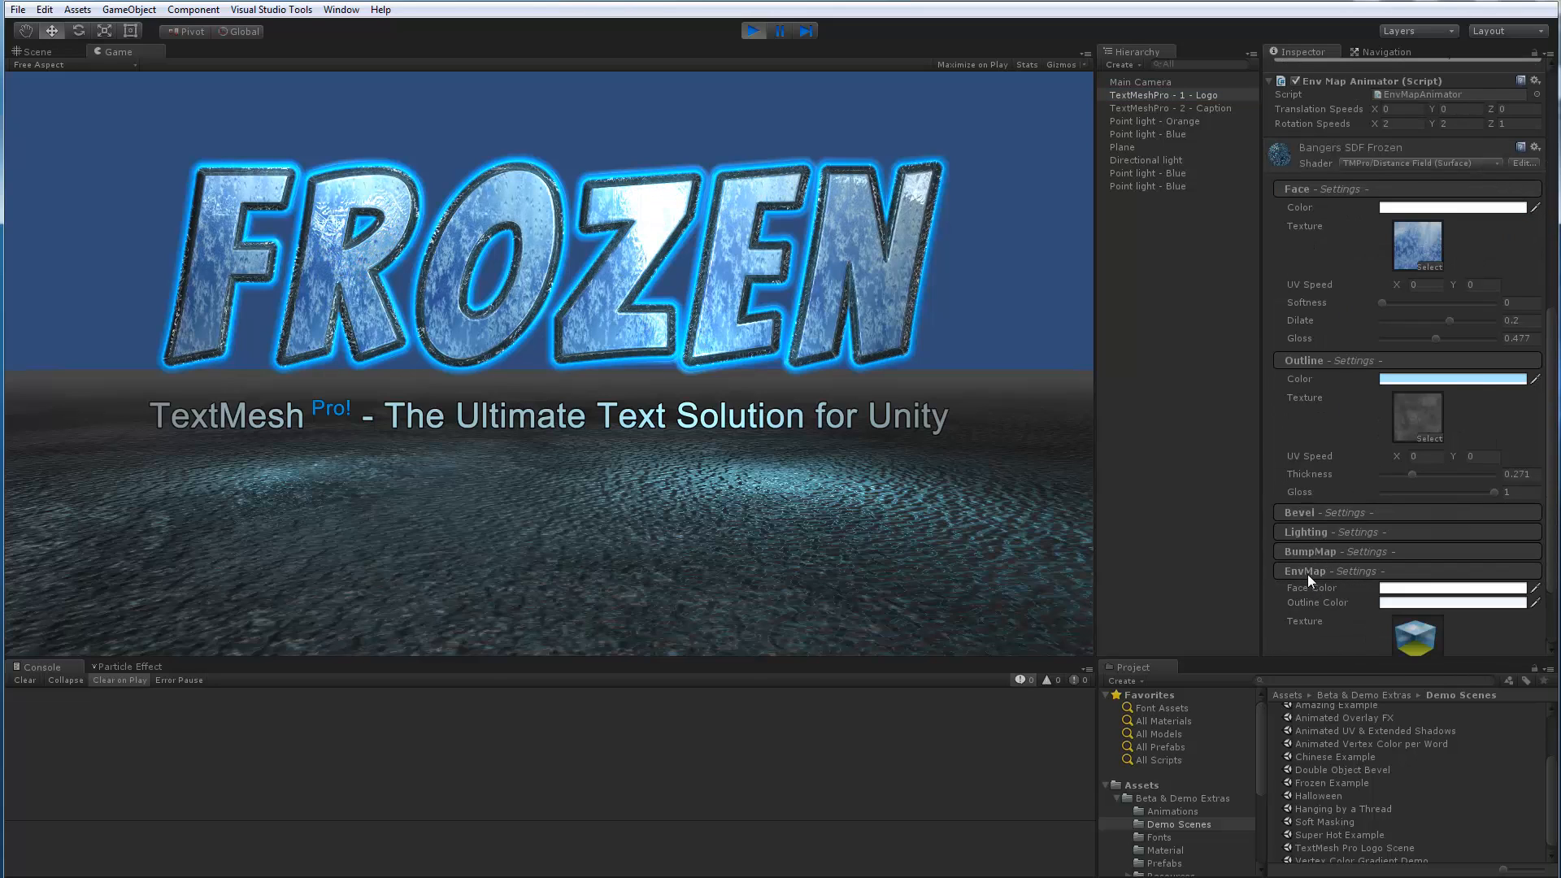
scroll(1315, 510, down, 2)
scroll(1315, 510, down, 1)
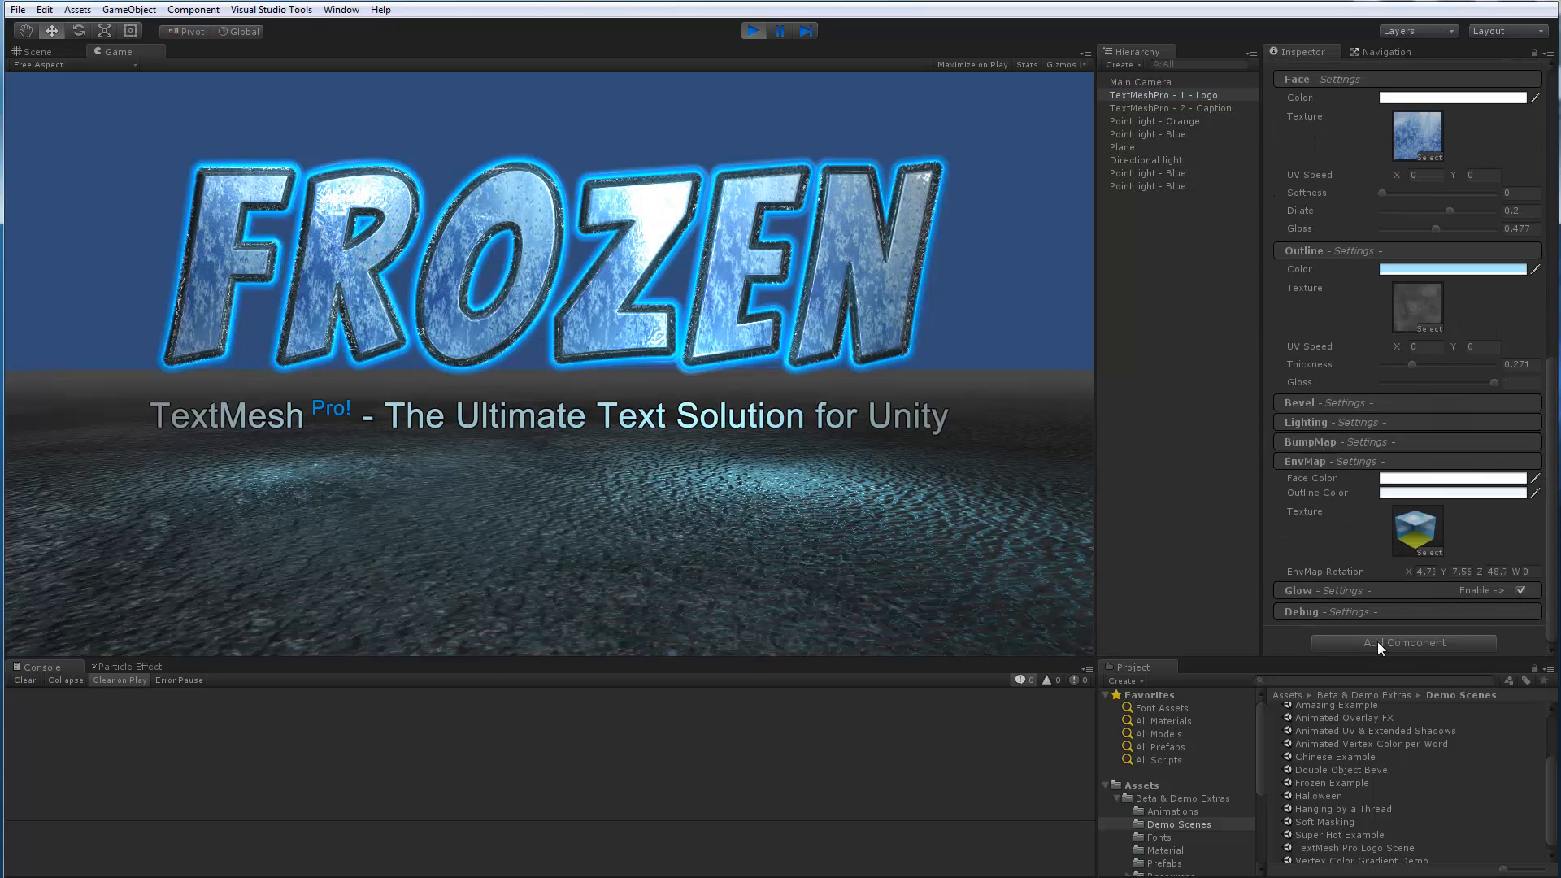
Locate the logo's environment map texture Wavy_Water - Caustics in the project and inspect its import settings and sphere preview.
click(1420, 536)
click(1320, 840)
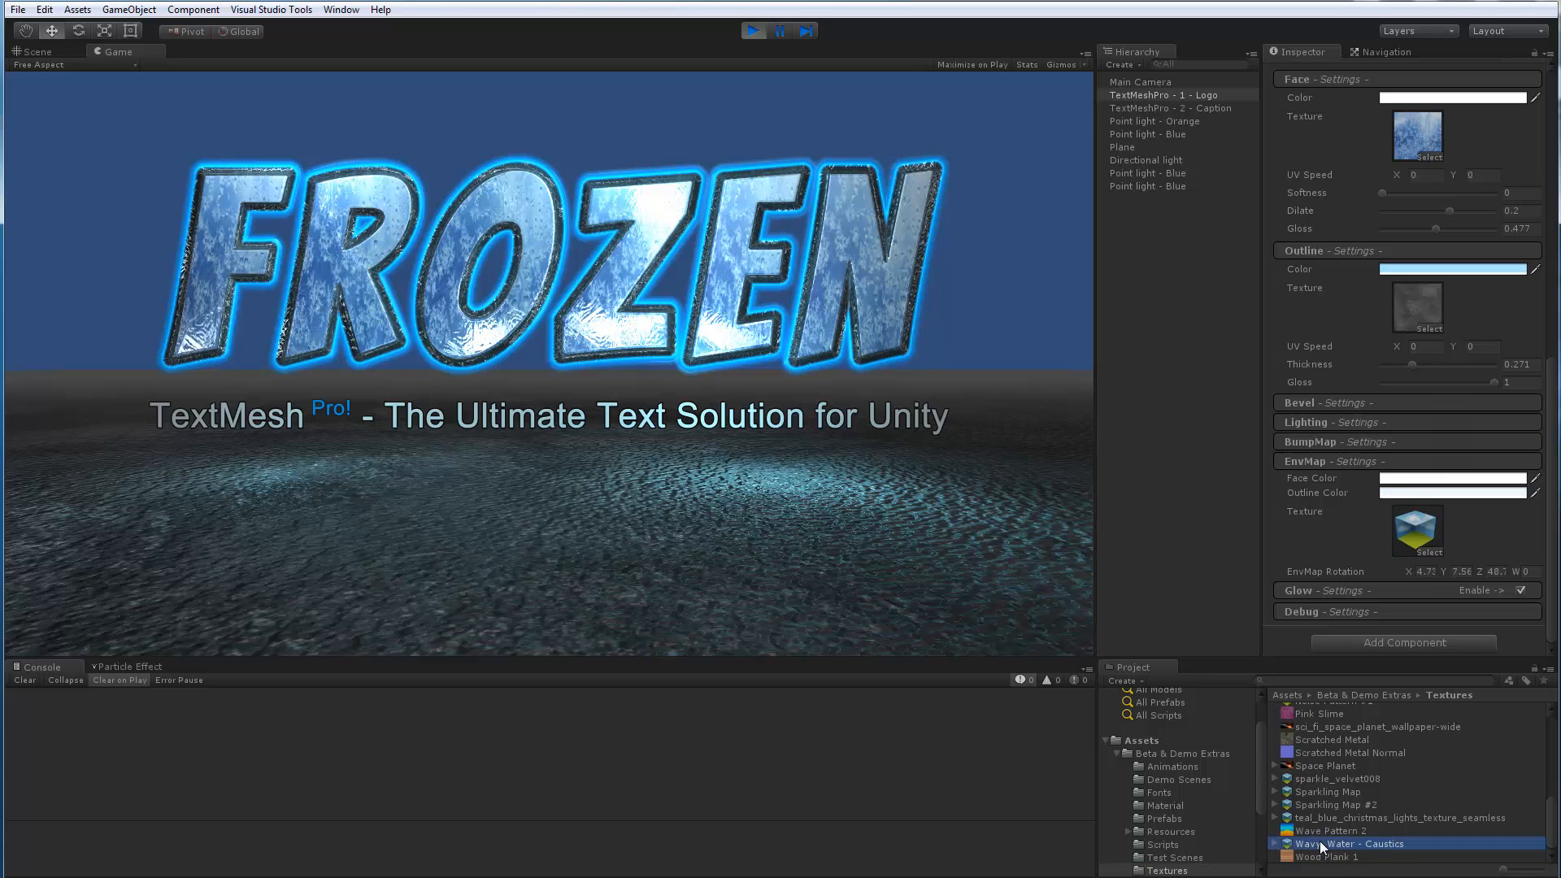
click(1349, 651)
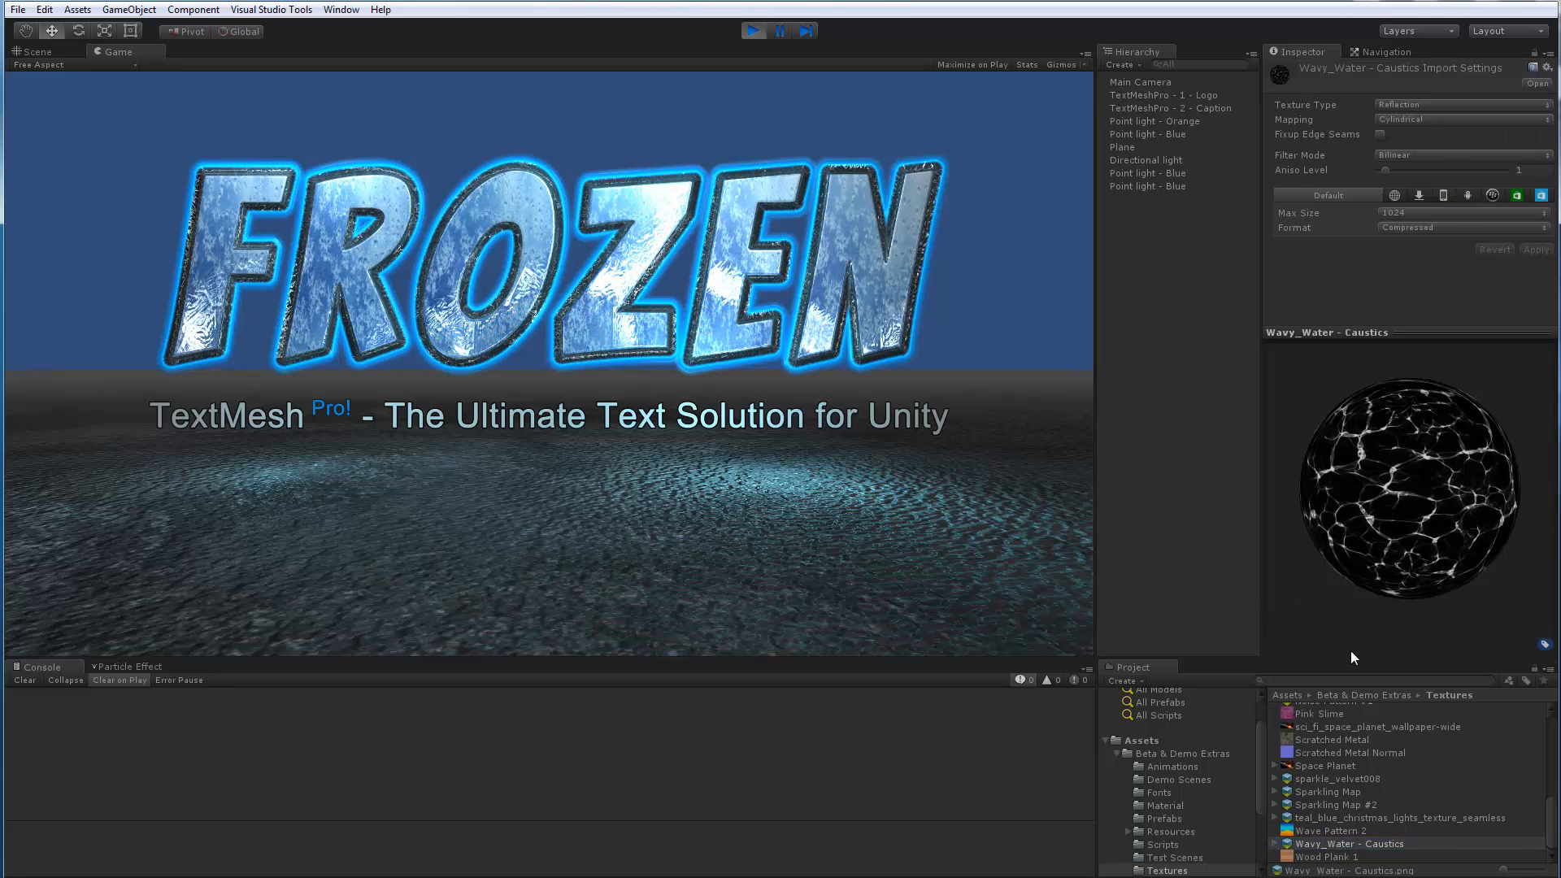
mouse_move(1382, 456)
mouse_down()
mouse_move(1412, 491)
mouse_move(1418, 439)
mouse_move(1402, 461)
mouse_up()
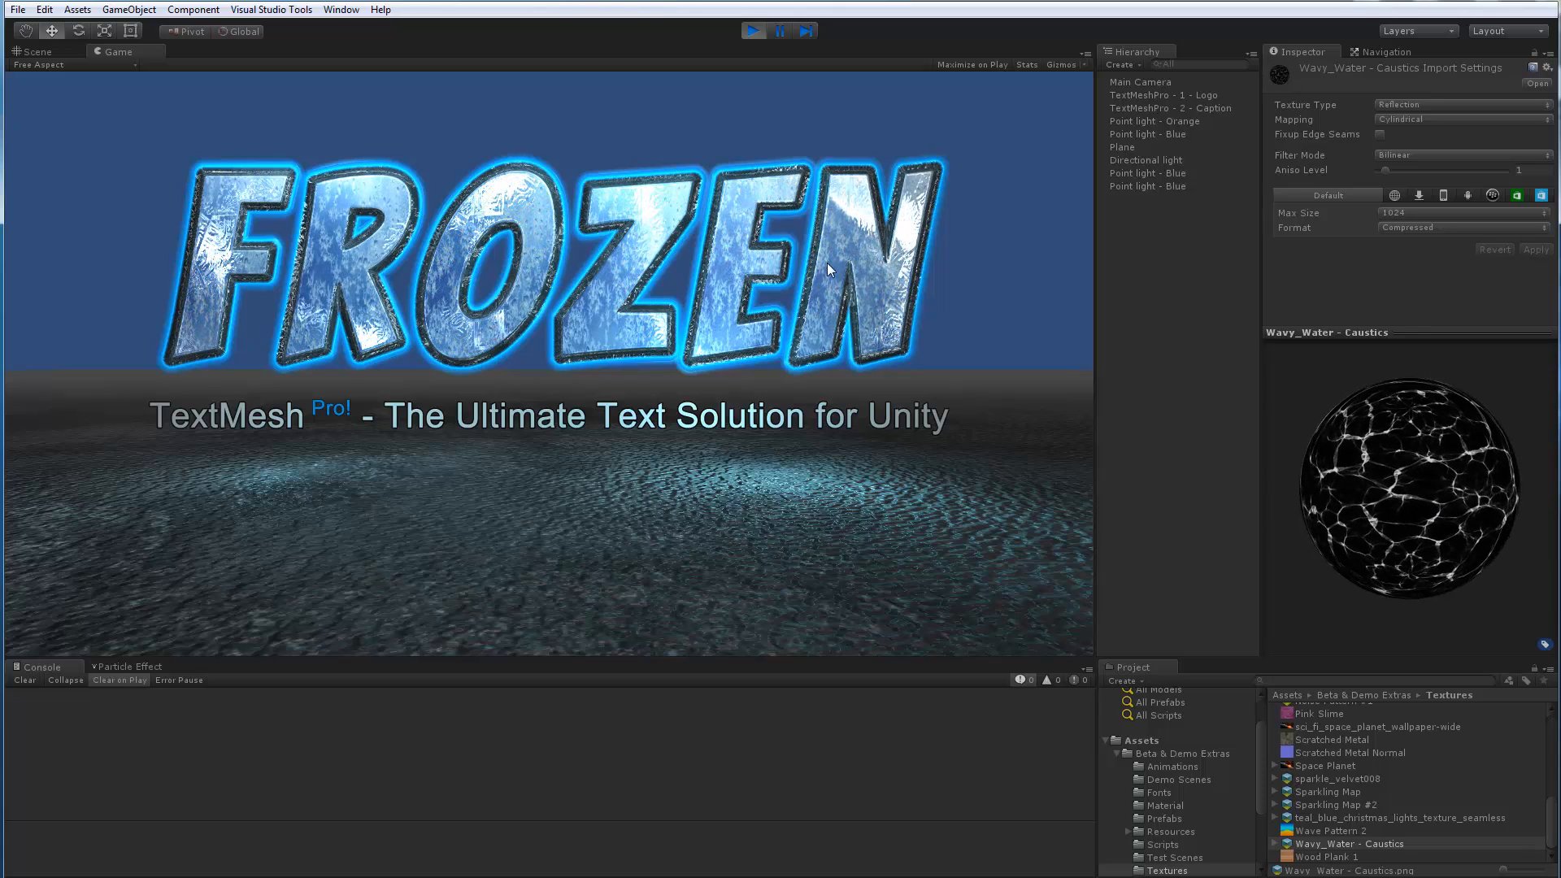
Return to TextMeshPro - 1 - Logo, open the color picker for its EnvMap face color, and close it.
click(1179, 96)
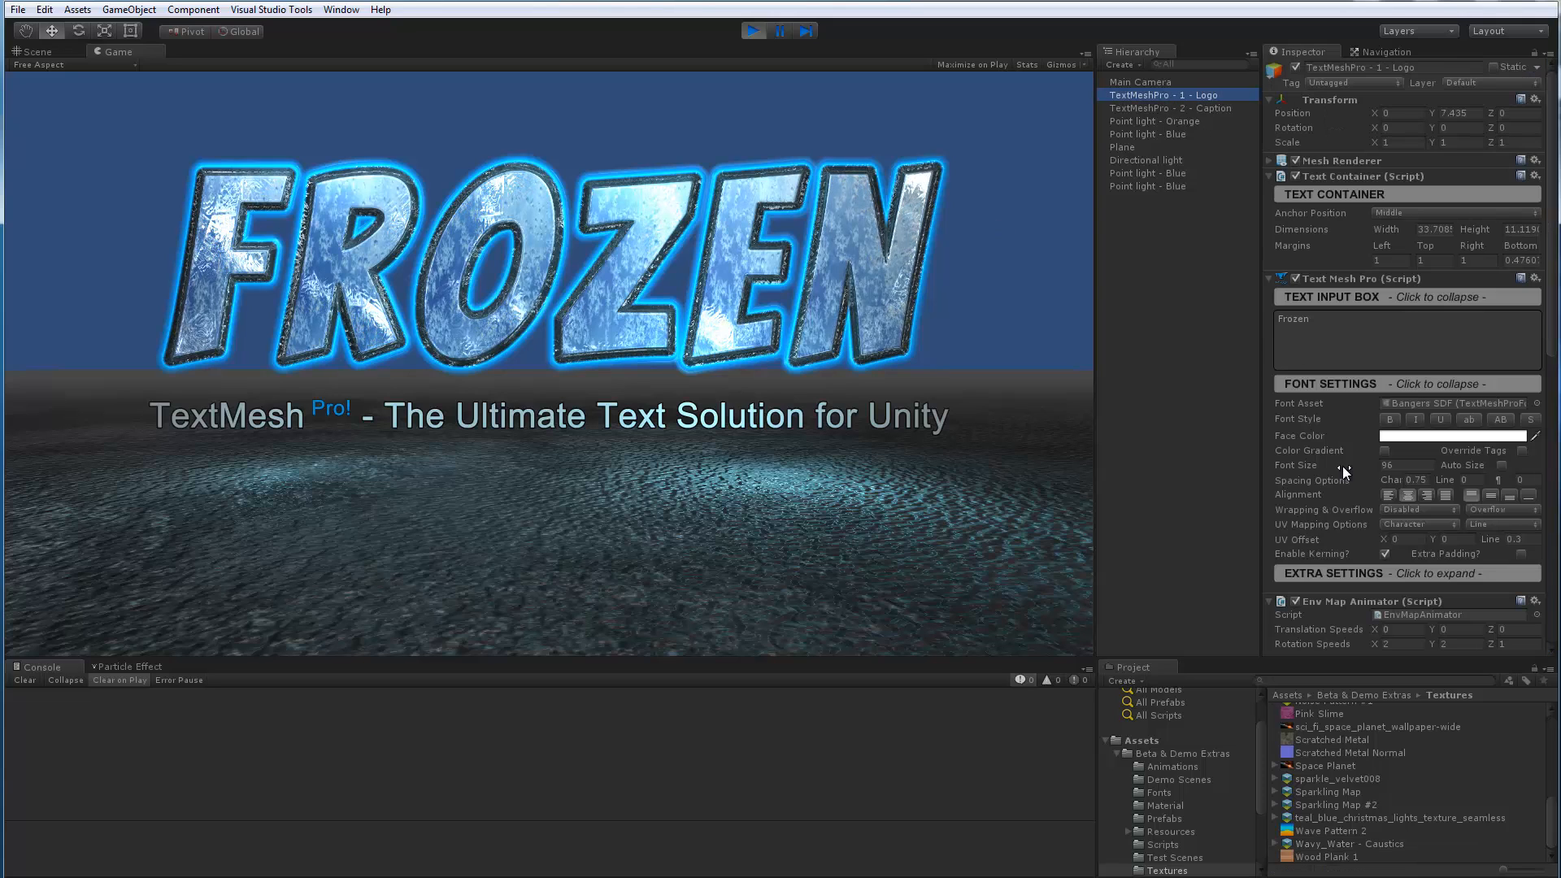
scroll(1399, 561, down, 5)
scroll(1398, 559, down, 6)
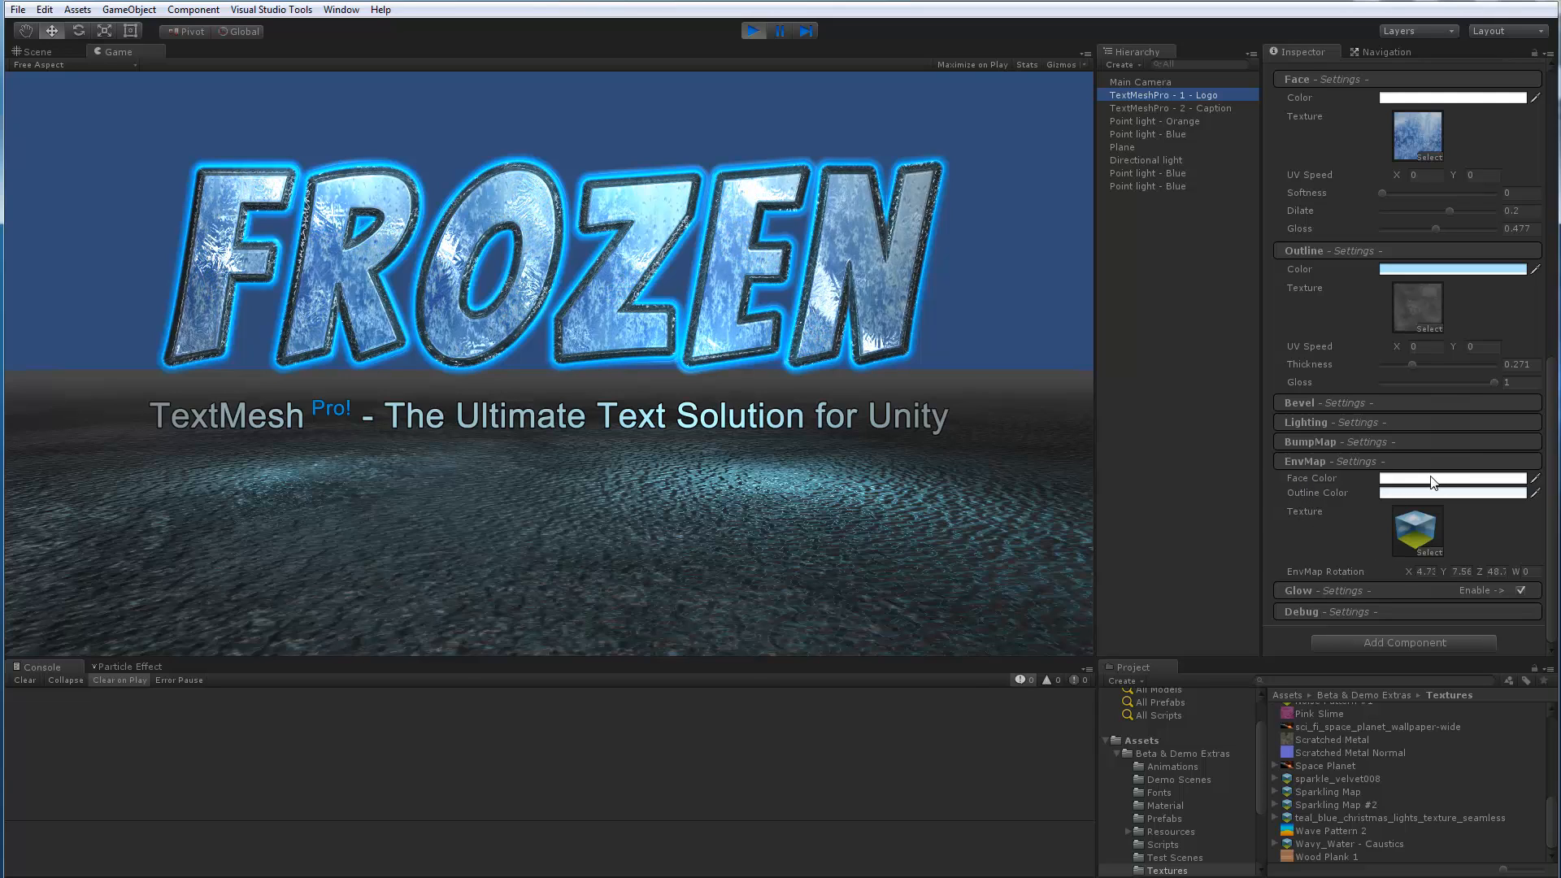
click(1413, 493)
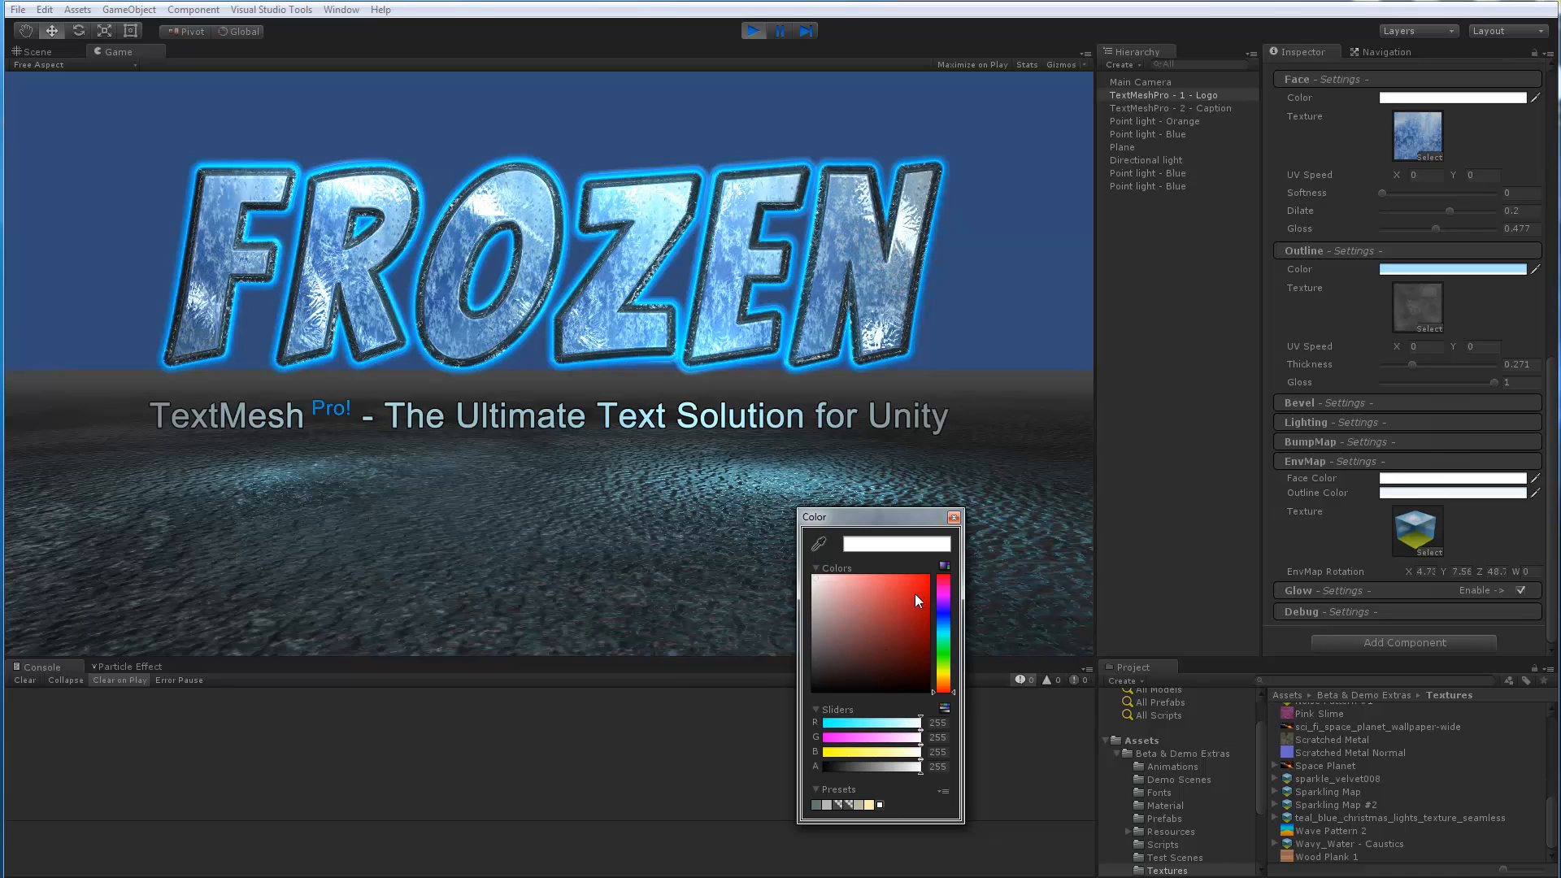
mouse_move(914, 578)
mouse_down()
mouse_move(774, 608)
mouse_move(764, 715)
mouse_move(734, 509)
mouse_up()
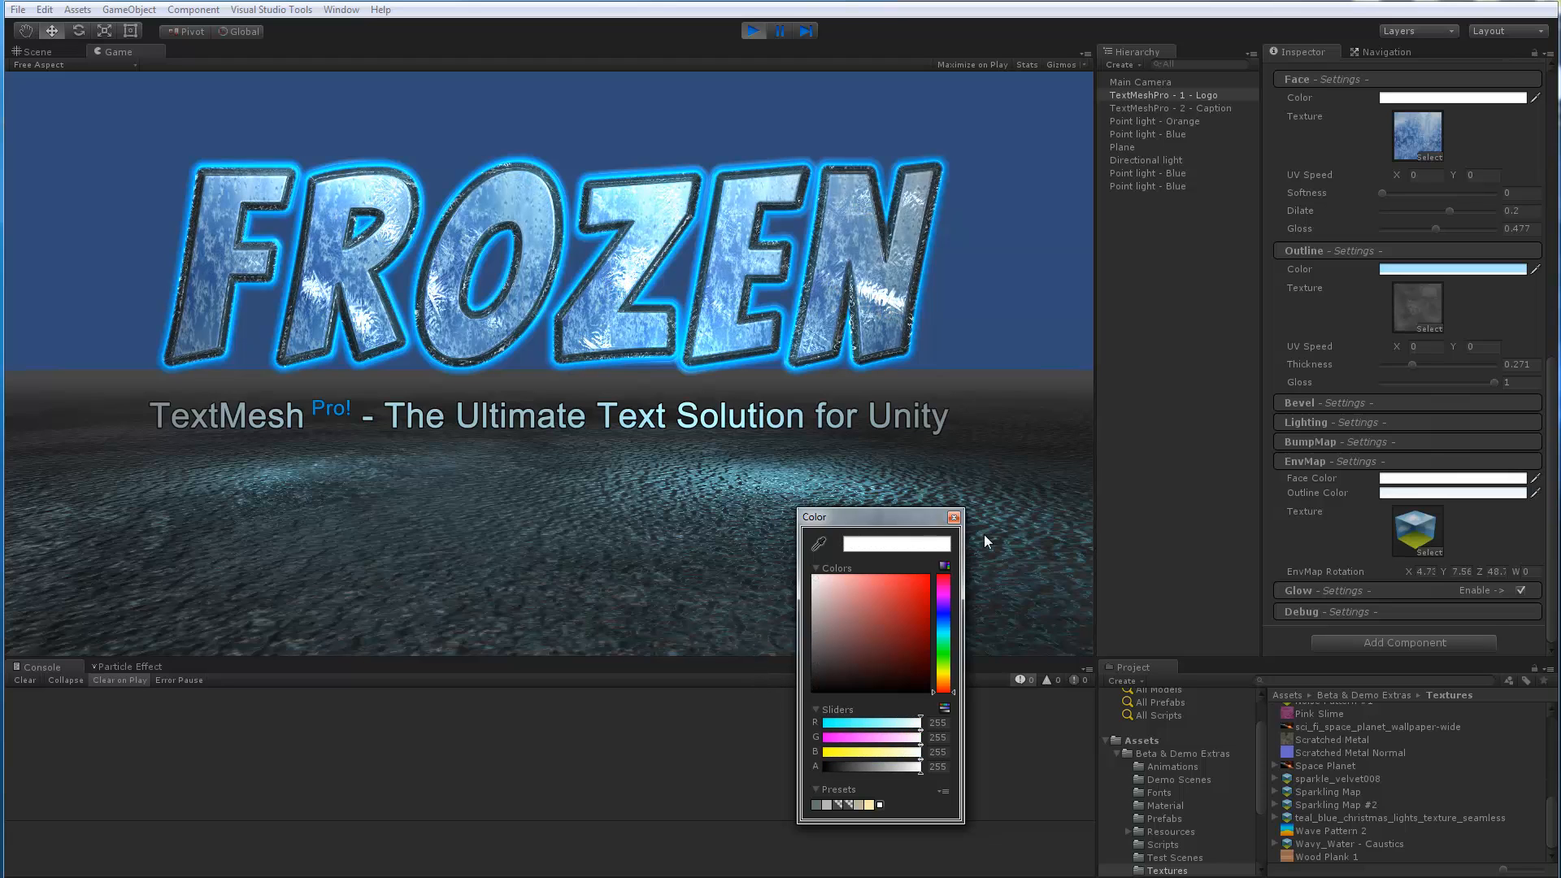
click(955, 518)
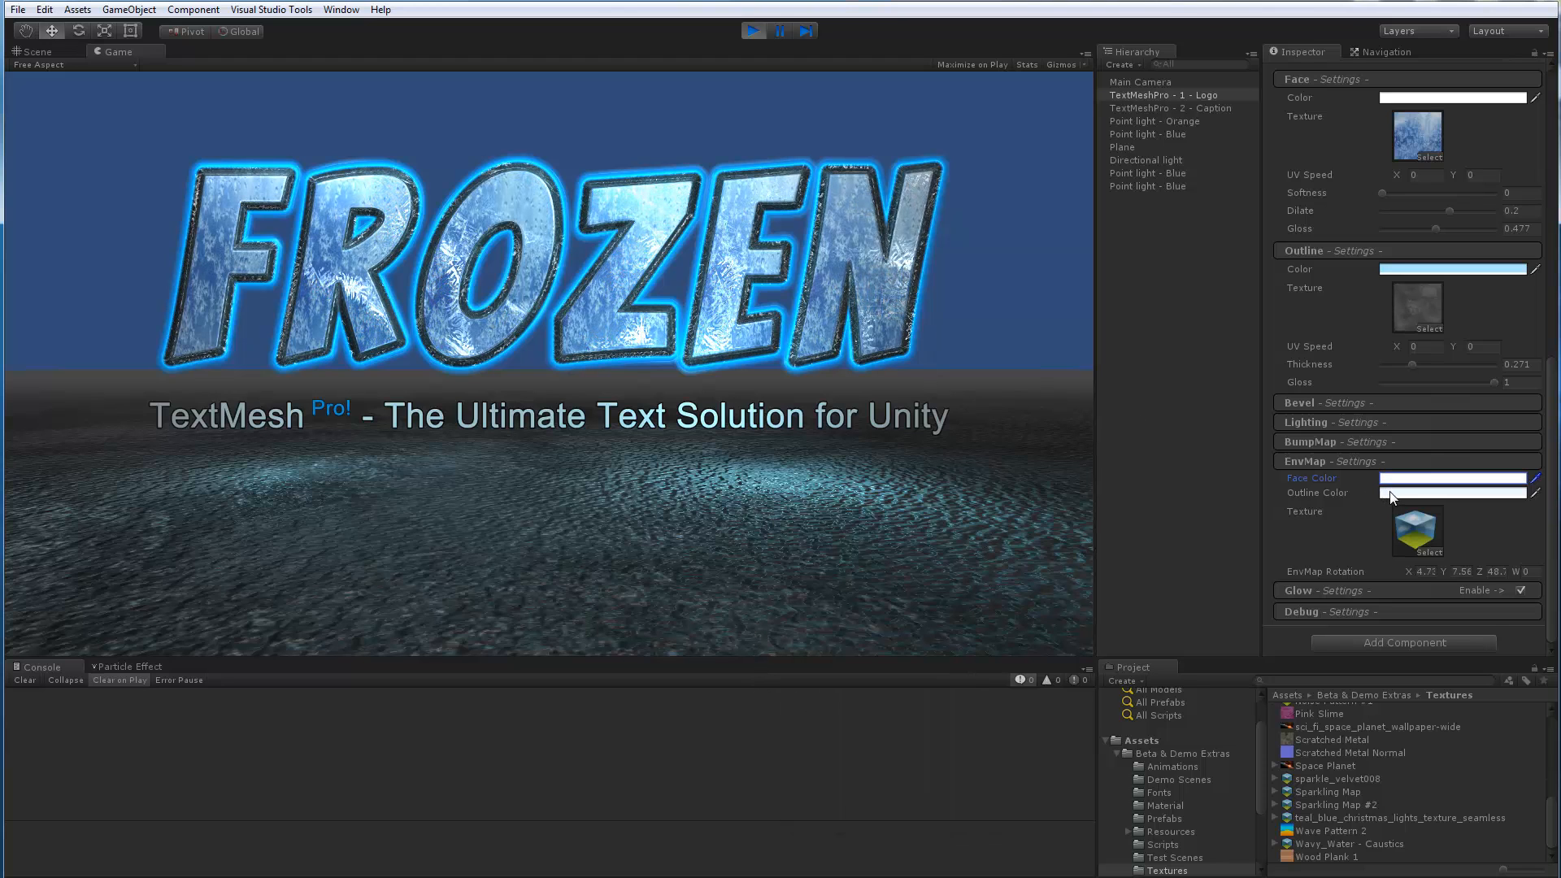
Set the EnvMap outline color of TextMeshPro - 1 - Logo to light grey, RGB 197, 197, 197.
click(1431, 493)
mouse_move(833, 591)
mouse_down()
mouse_move(800, 756)
mouse_move(787, 603)
mouse_up()
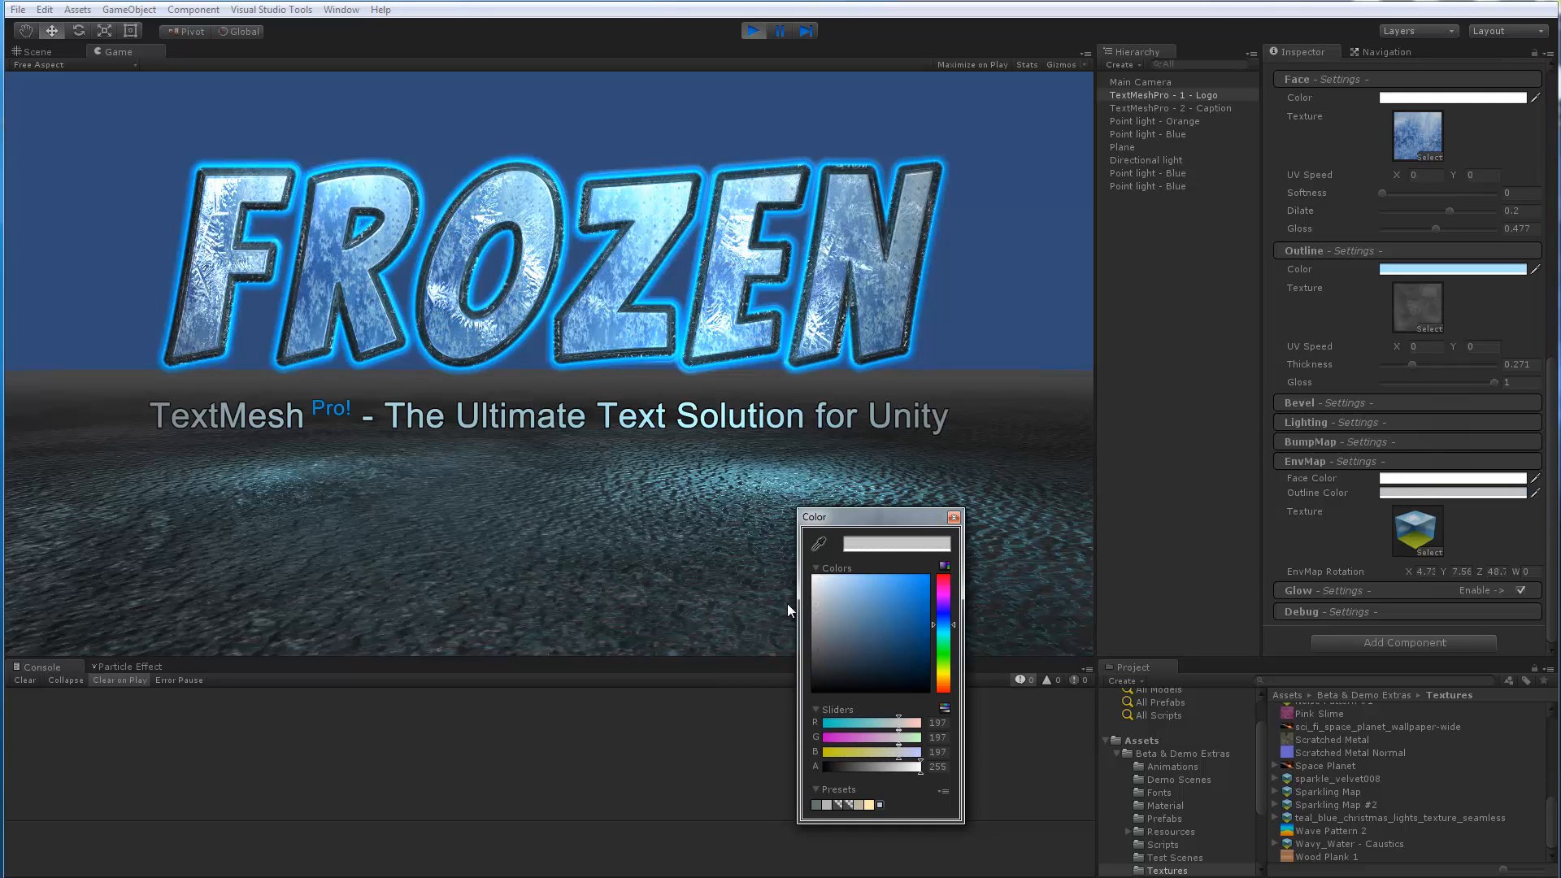
click(954, 518)
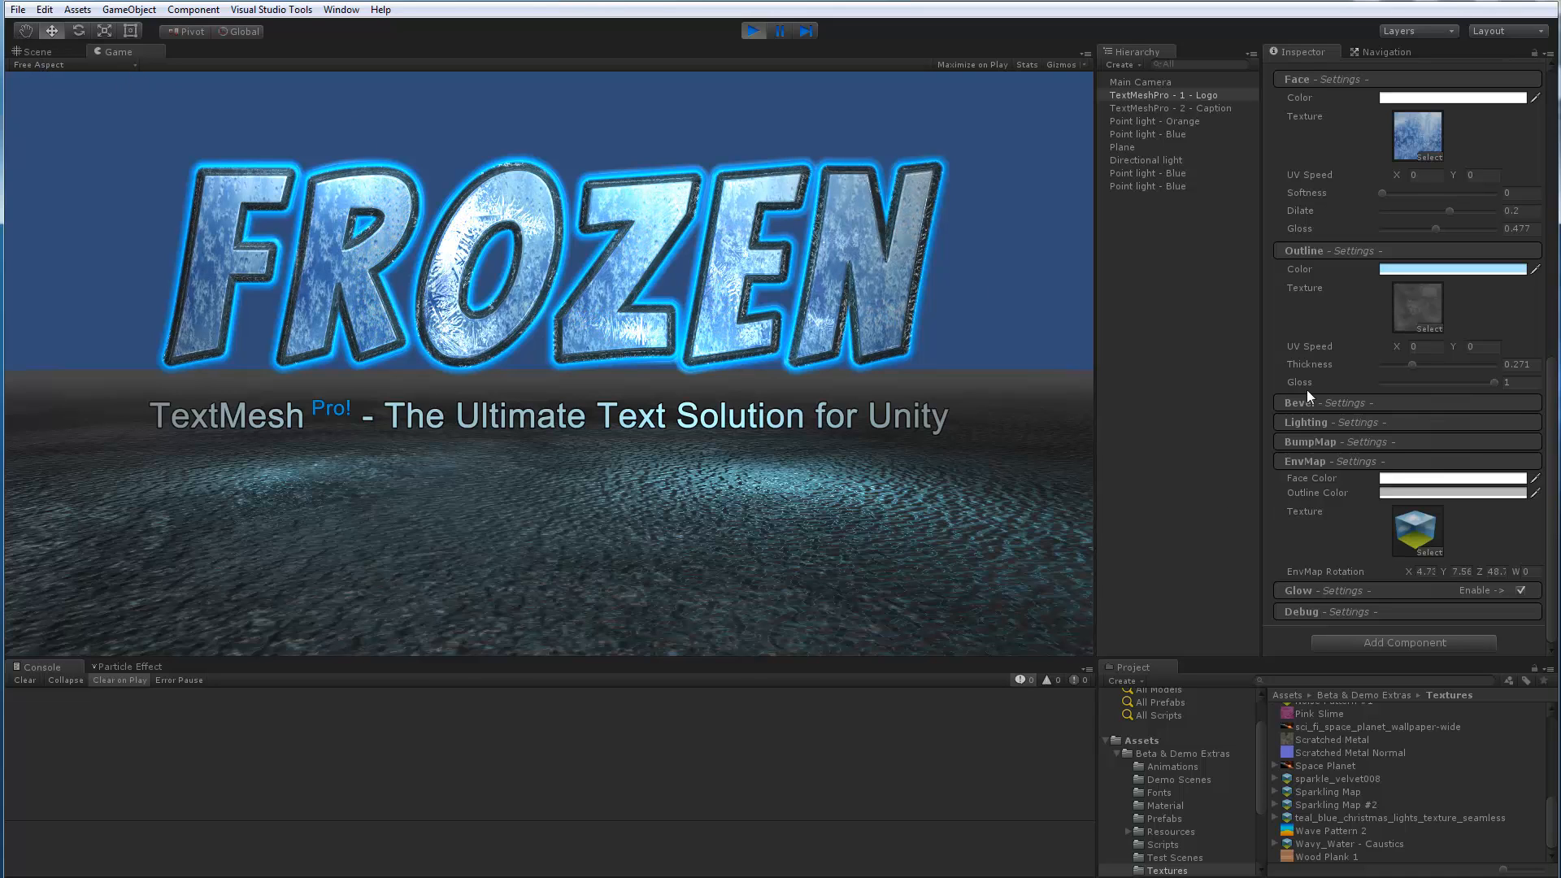
Expand the logo's BumpMap settings and set the outline amount to 0 and the face amount to about 0.065.
click(1298, 442)
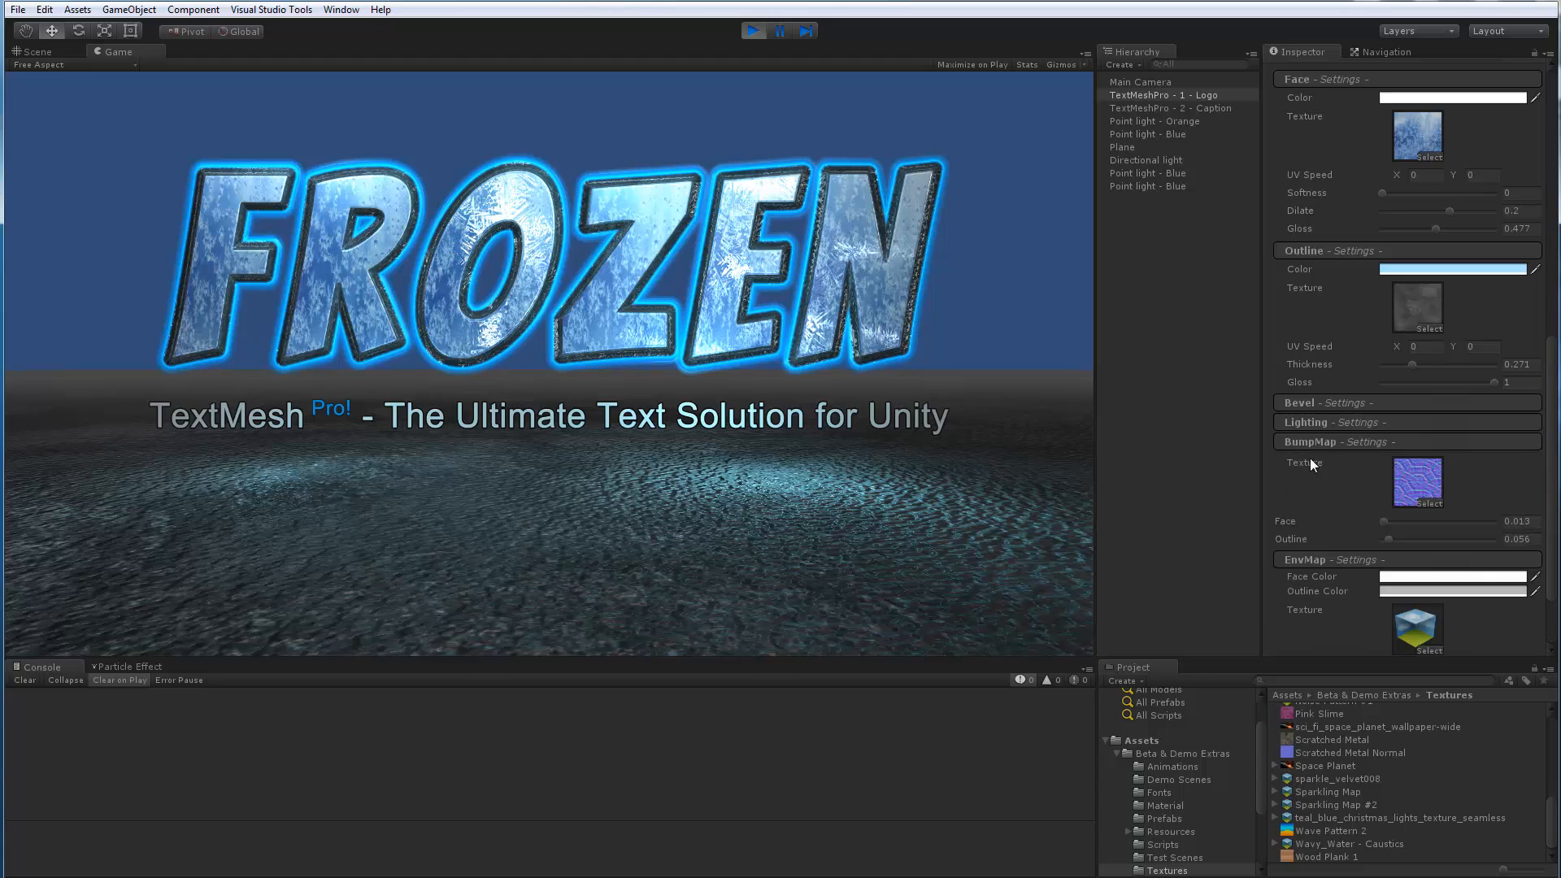
scroll(1320, 488, down, 3)
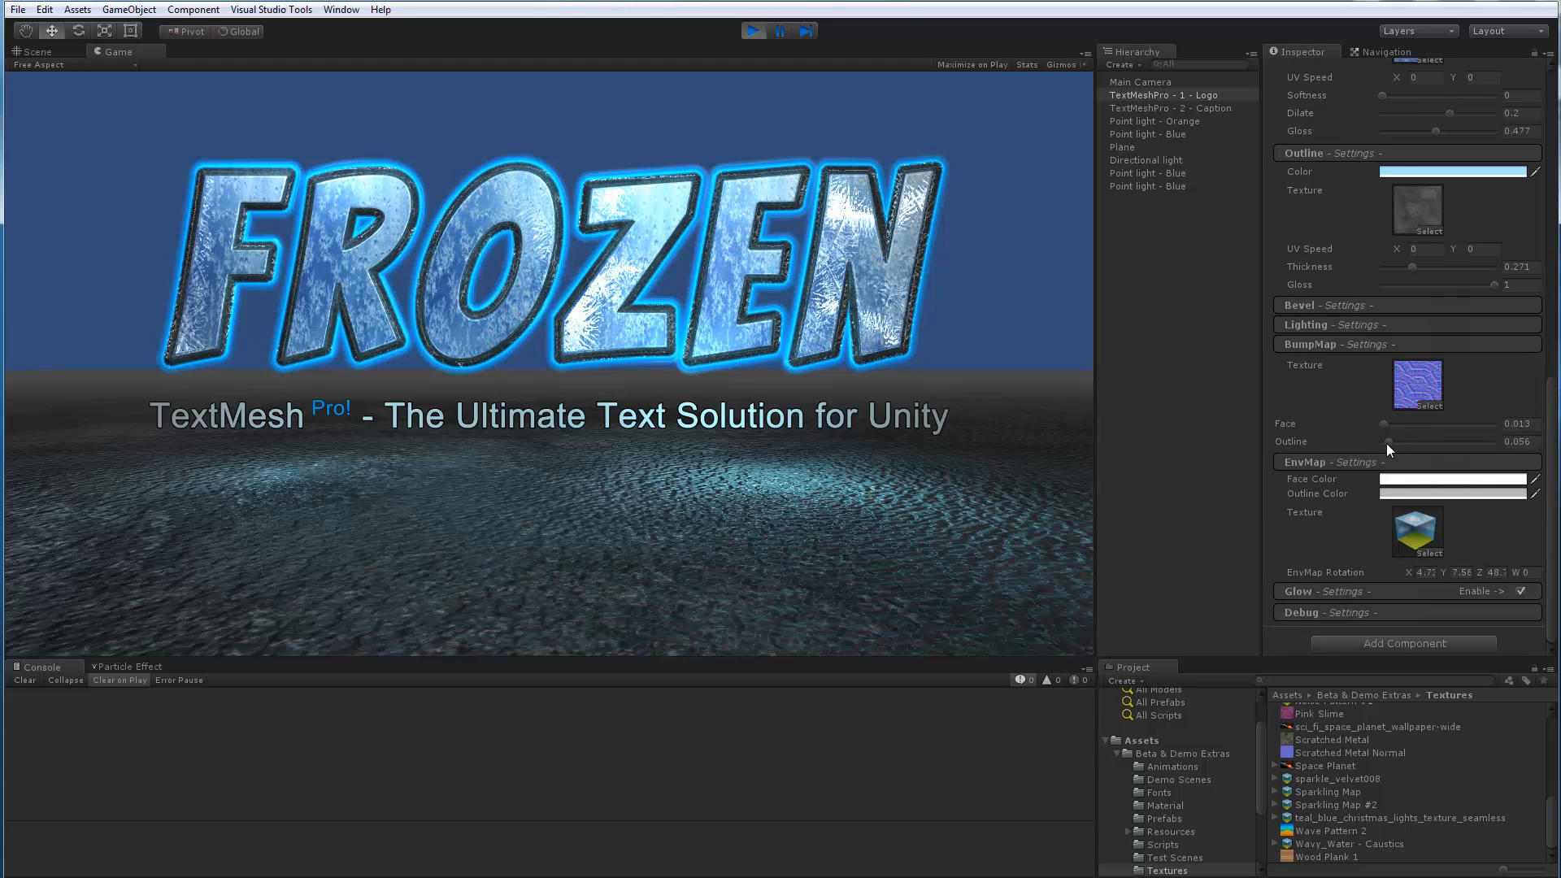
drag(1387, 443, 1363, 424)
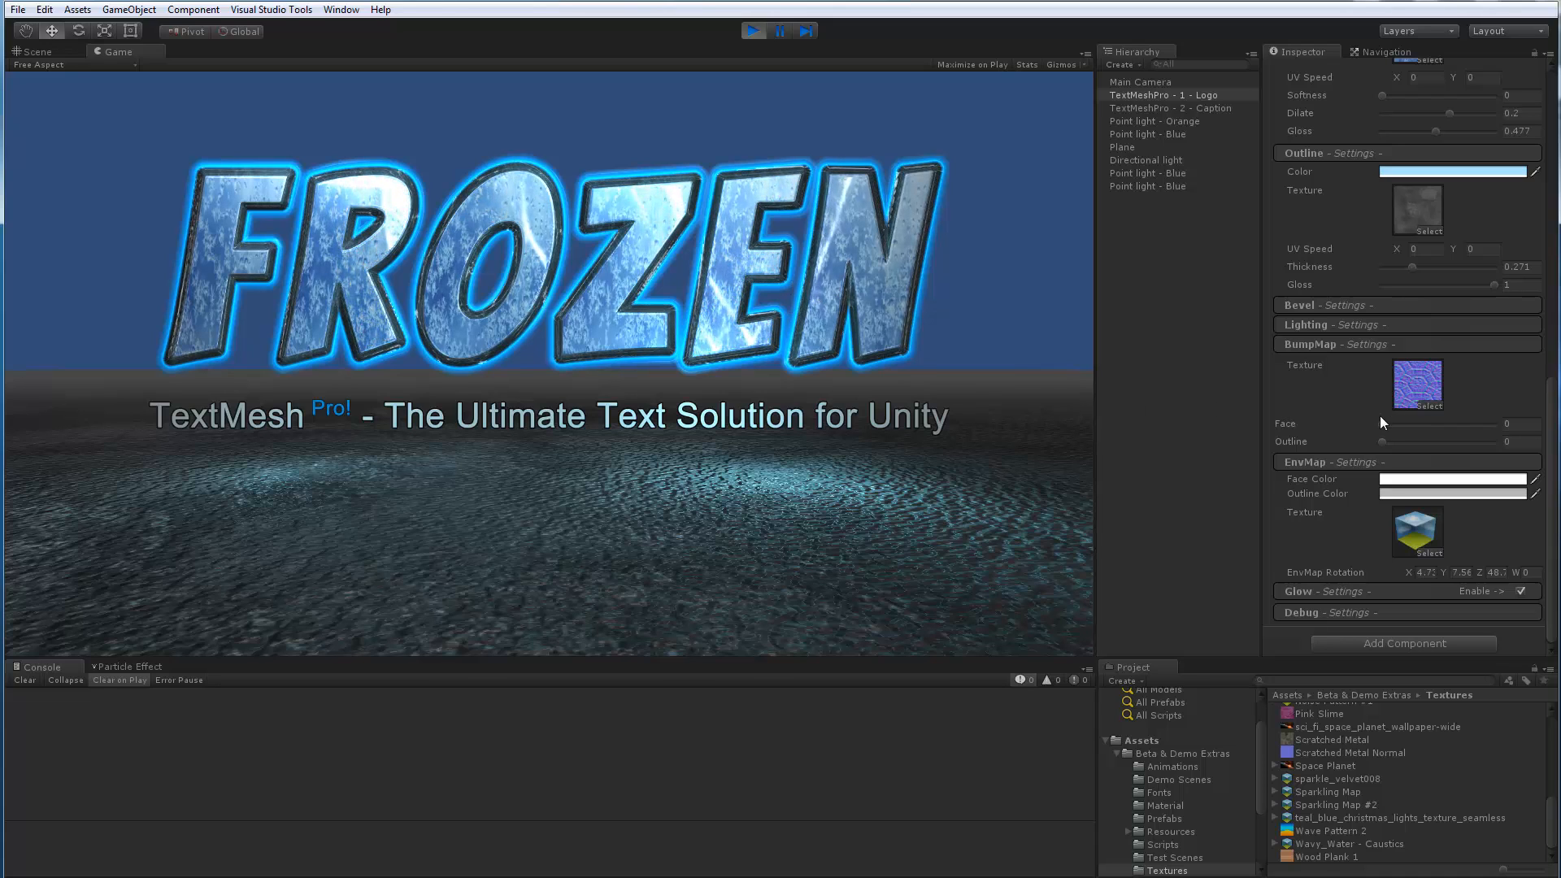
drag(1383, 422, 1388, 423)
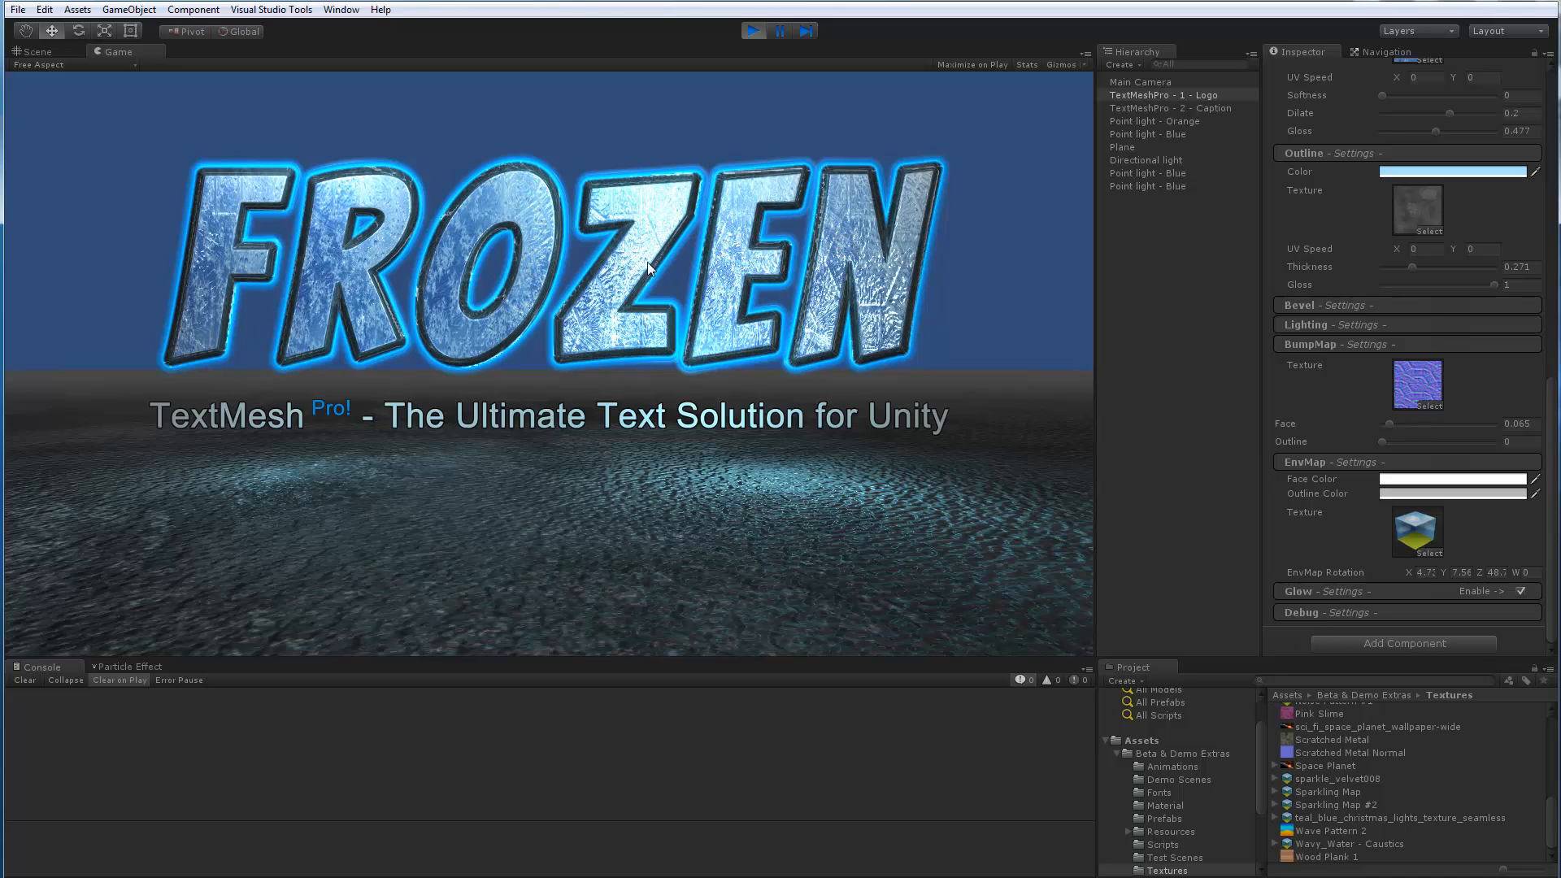
Stop playing the scene and open the Halloween scene from the Demo Scenes folder.
click(750, 31)
scroll(1359, 787, up, 10)
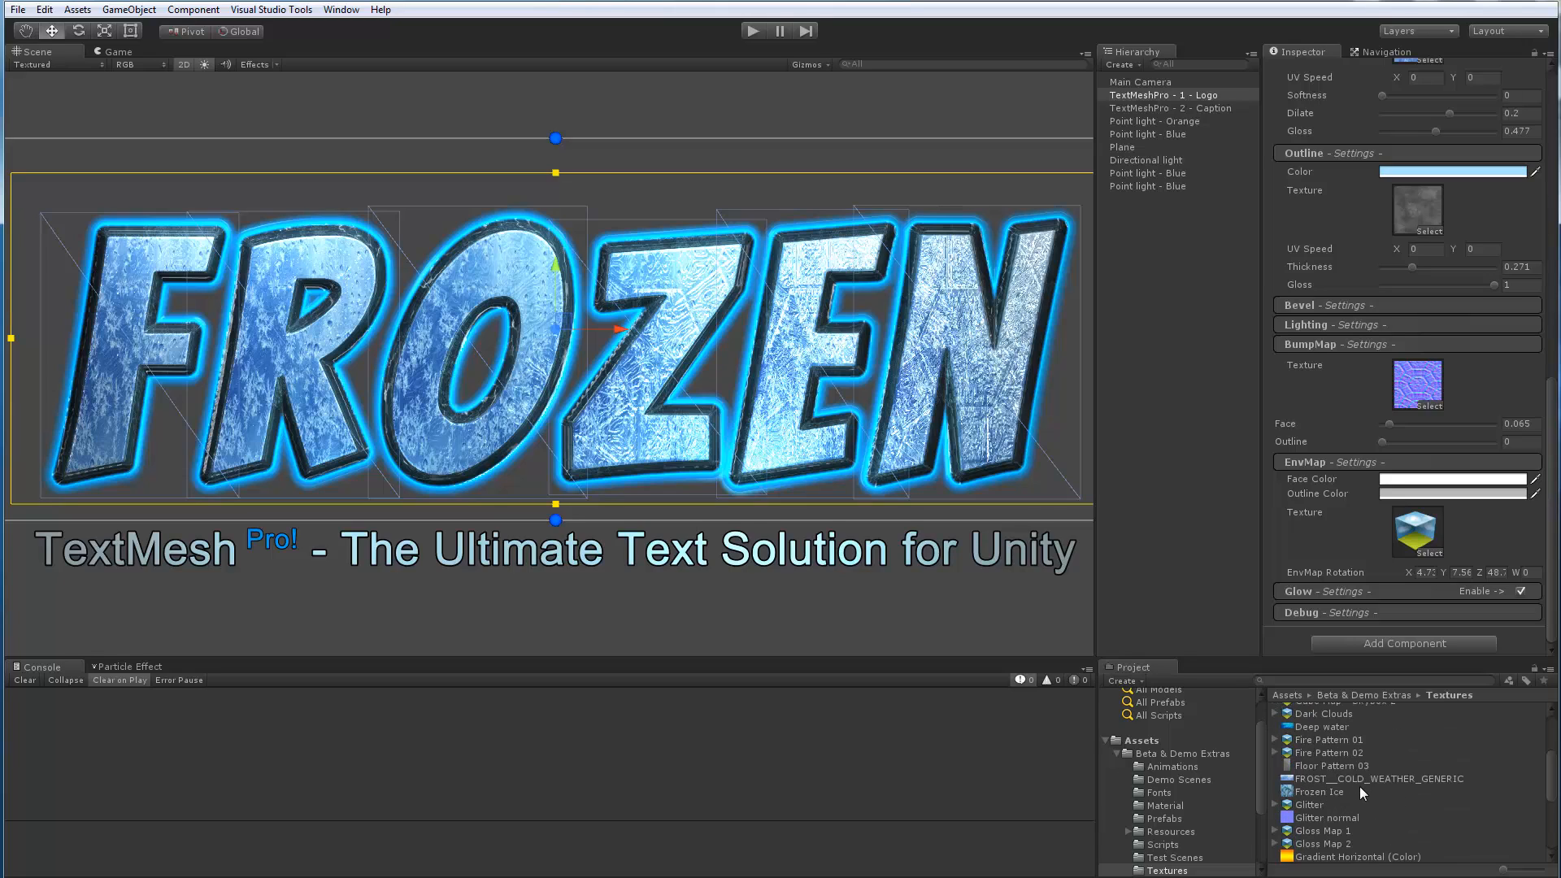
click(1171, 780)
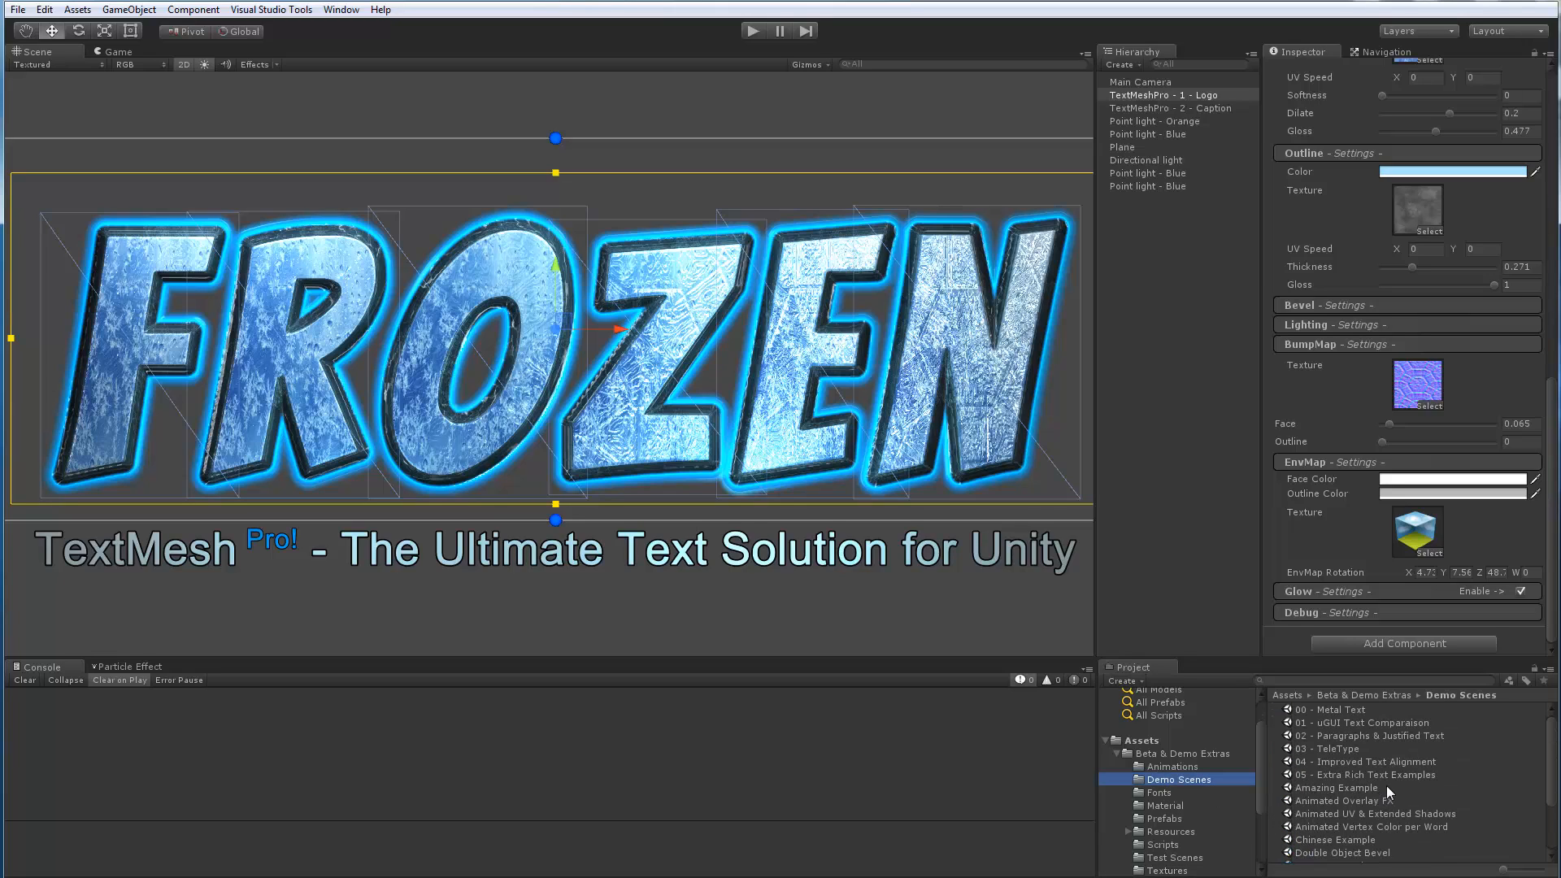
scroll(1376, 810, down, 3)
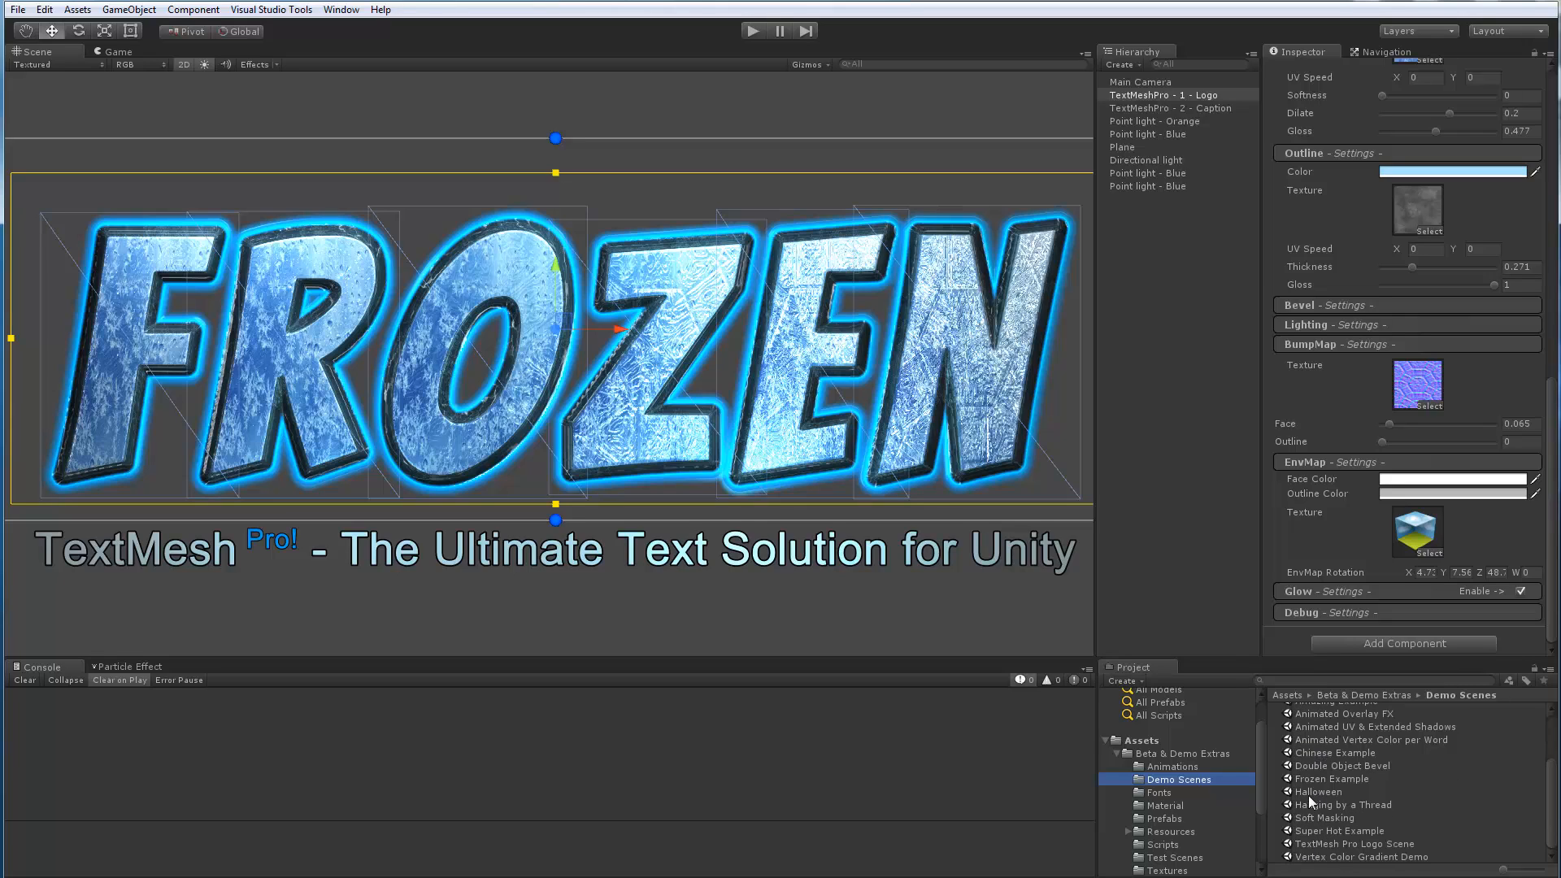
double_click(1320, 793)
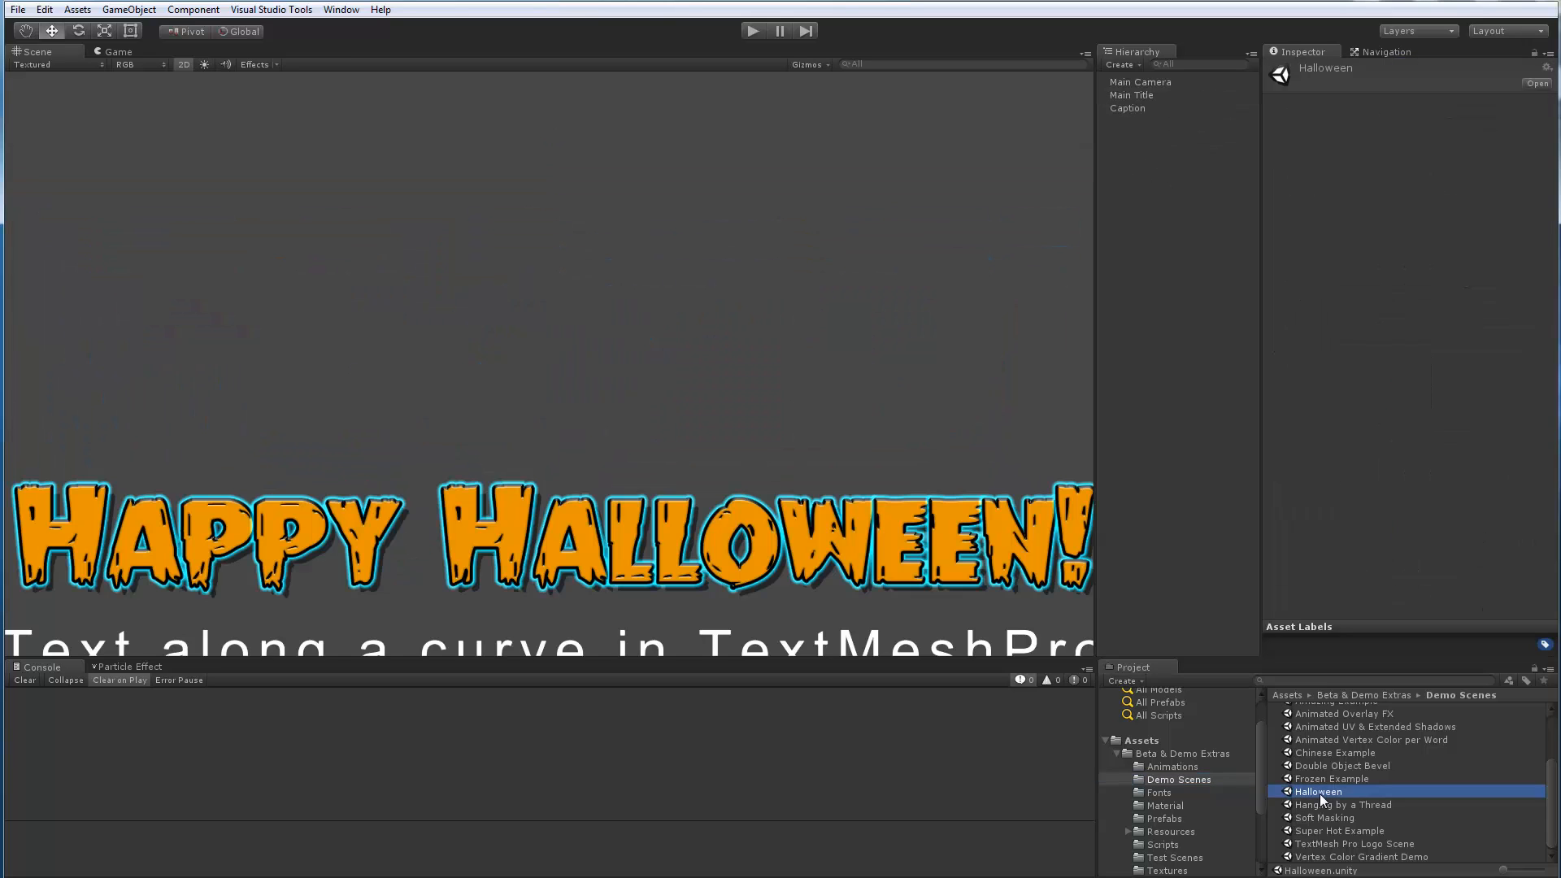
scroll(507, 388, up, 5)
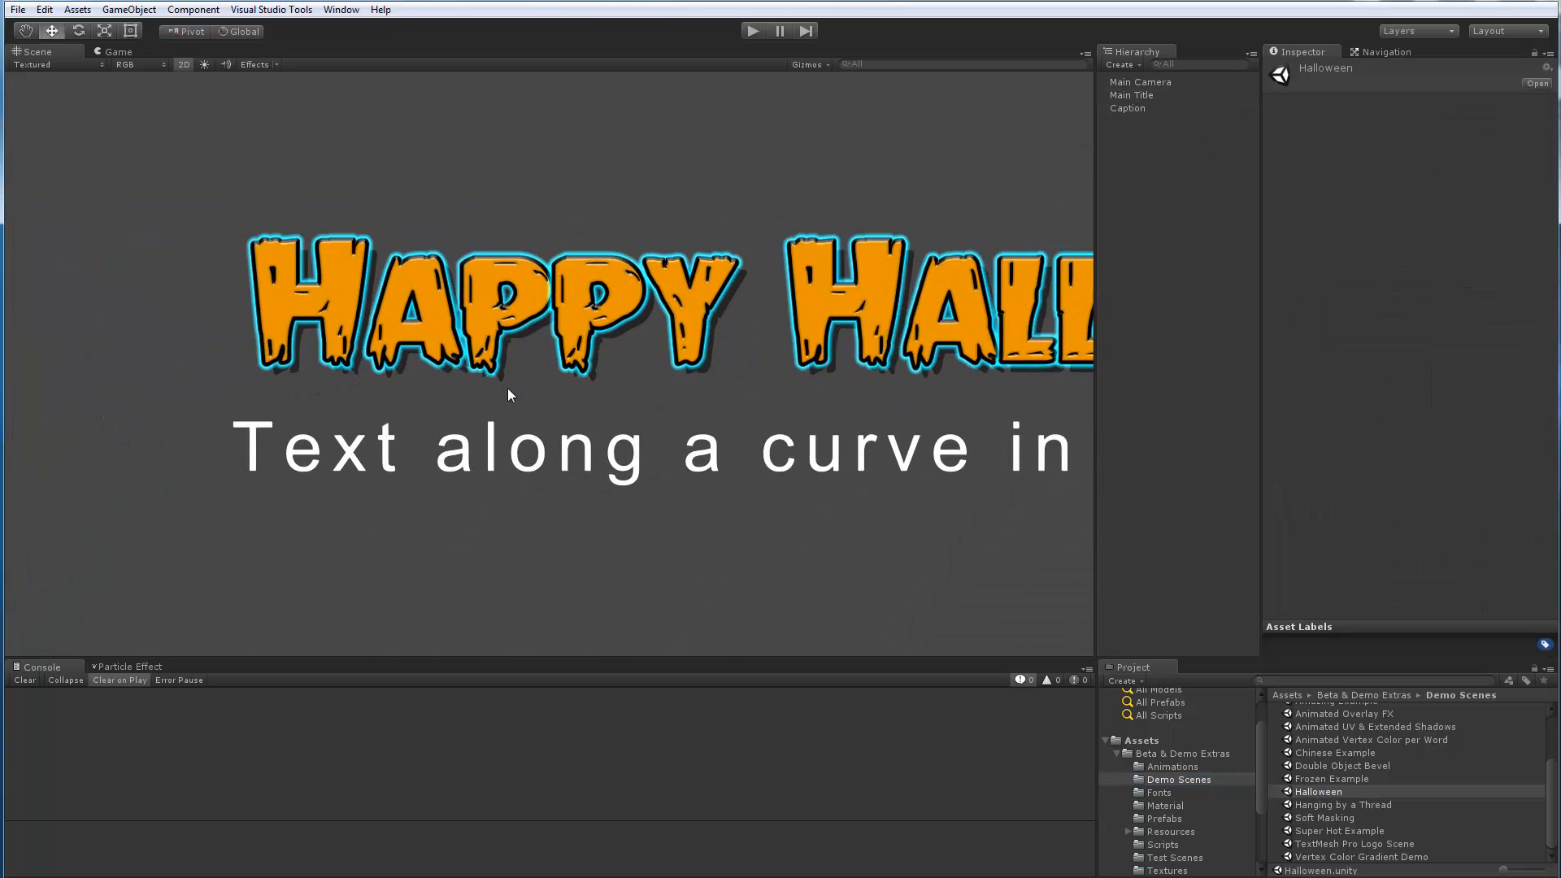
Reset the mrsmonsterexpand SDF material of Main Title to its defaults and deselect the text.
click(1136, 96)
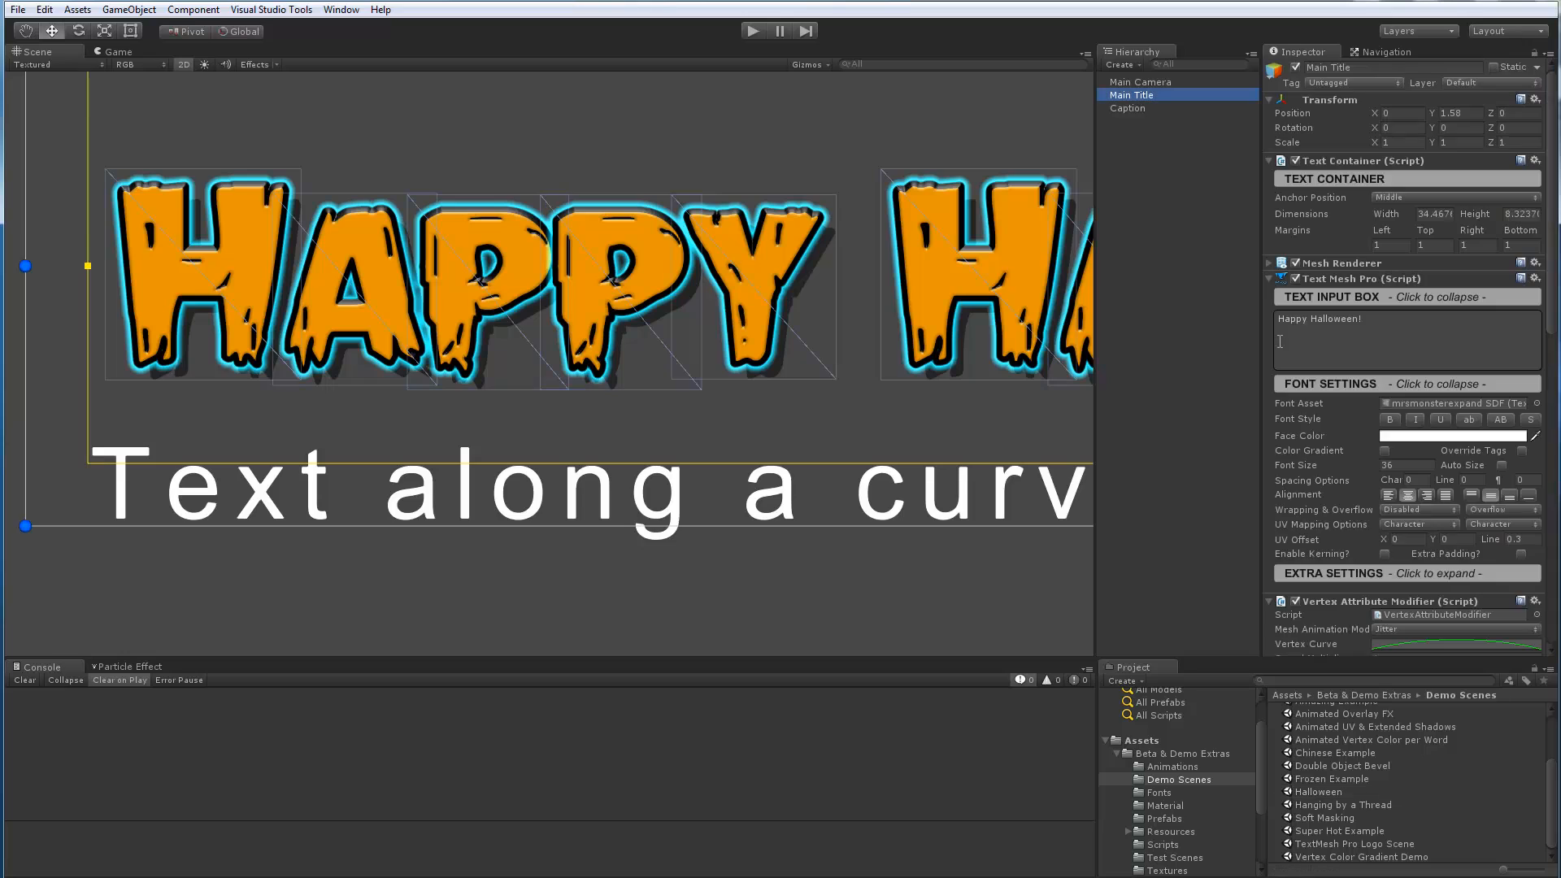
scroll(1301, 497, down, 5)
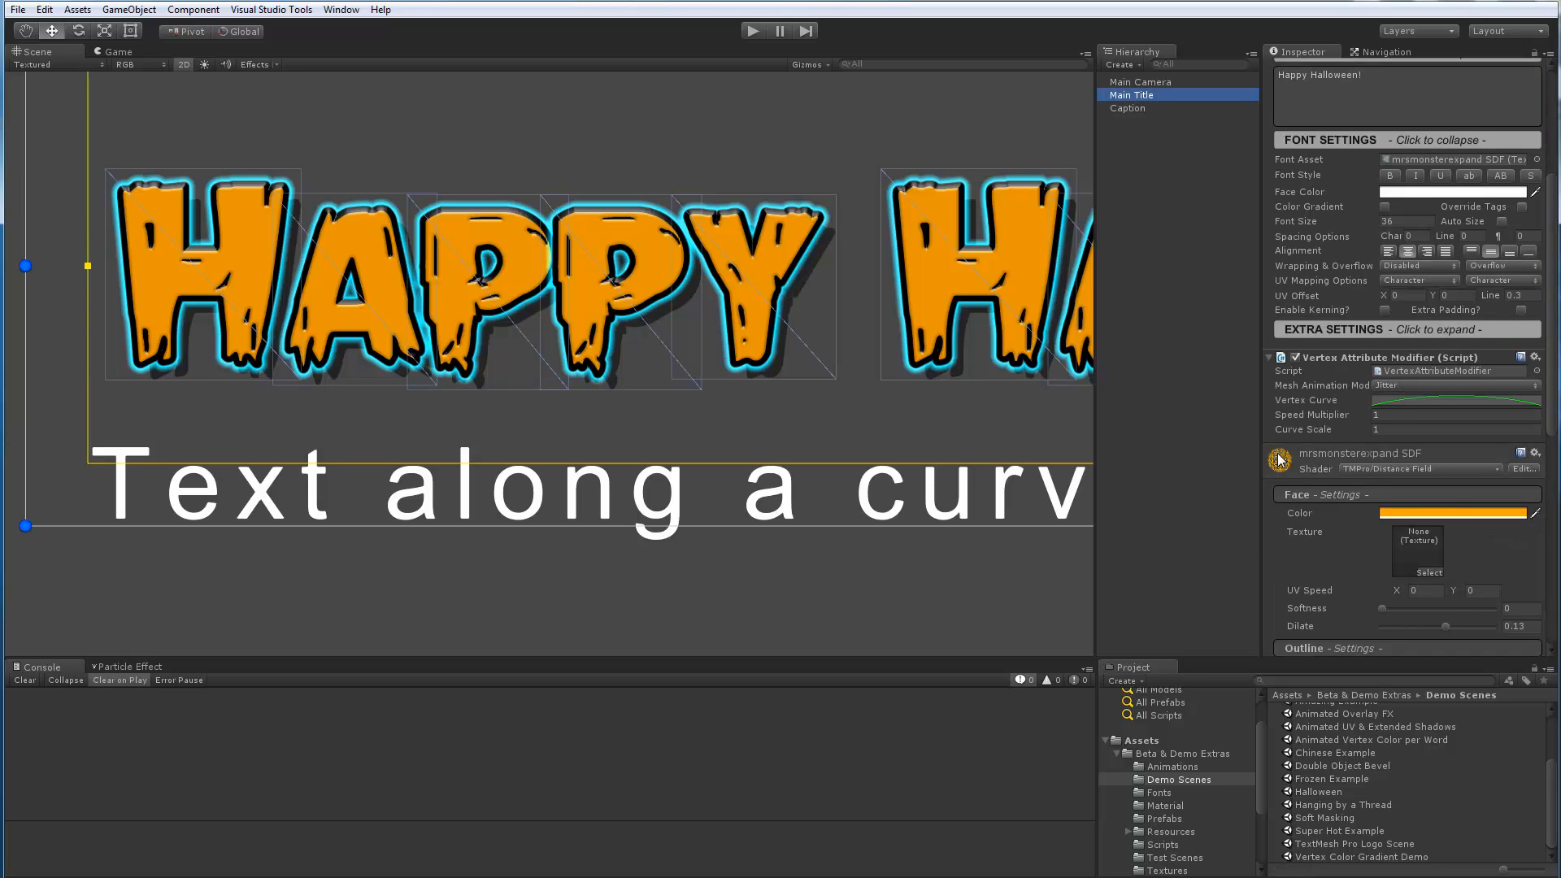
right_click(1279, 459)
click(1313, 610)
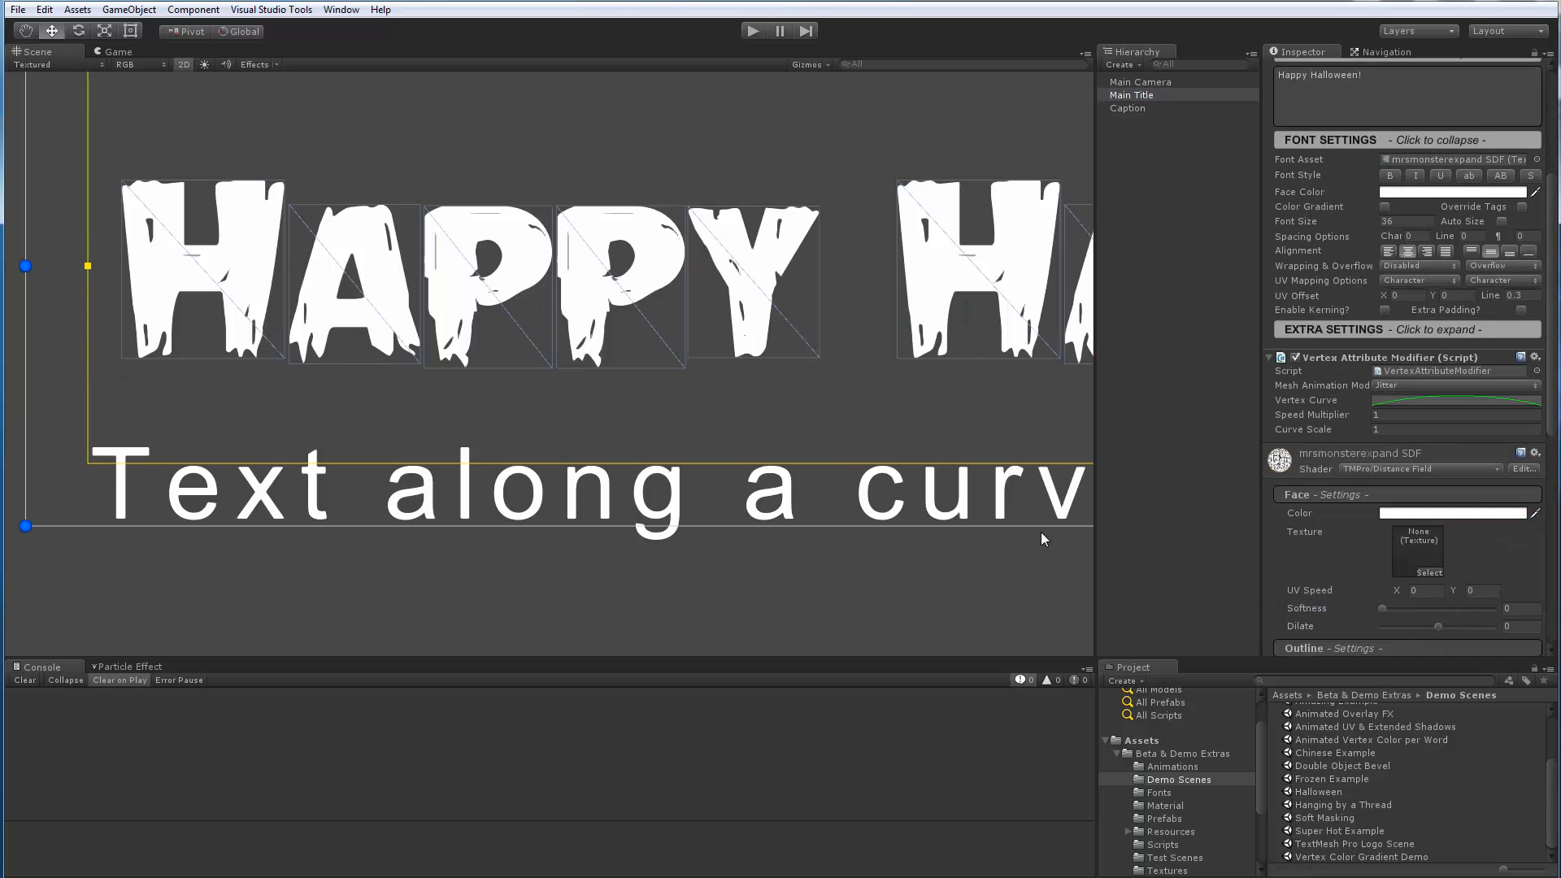
middle_drag(562, 346, 617, 383)
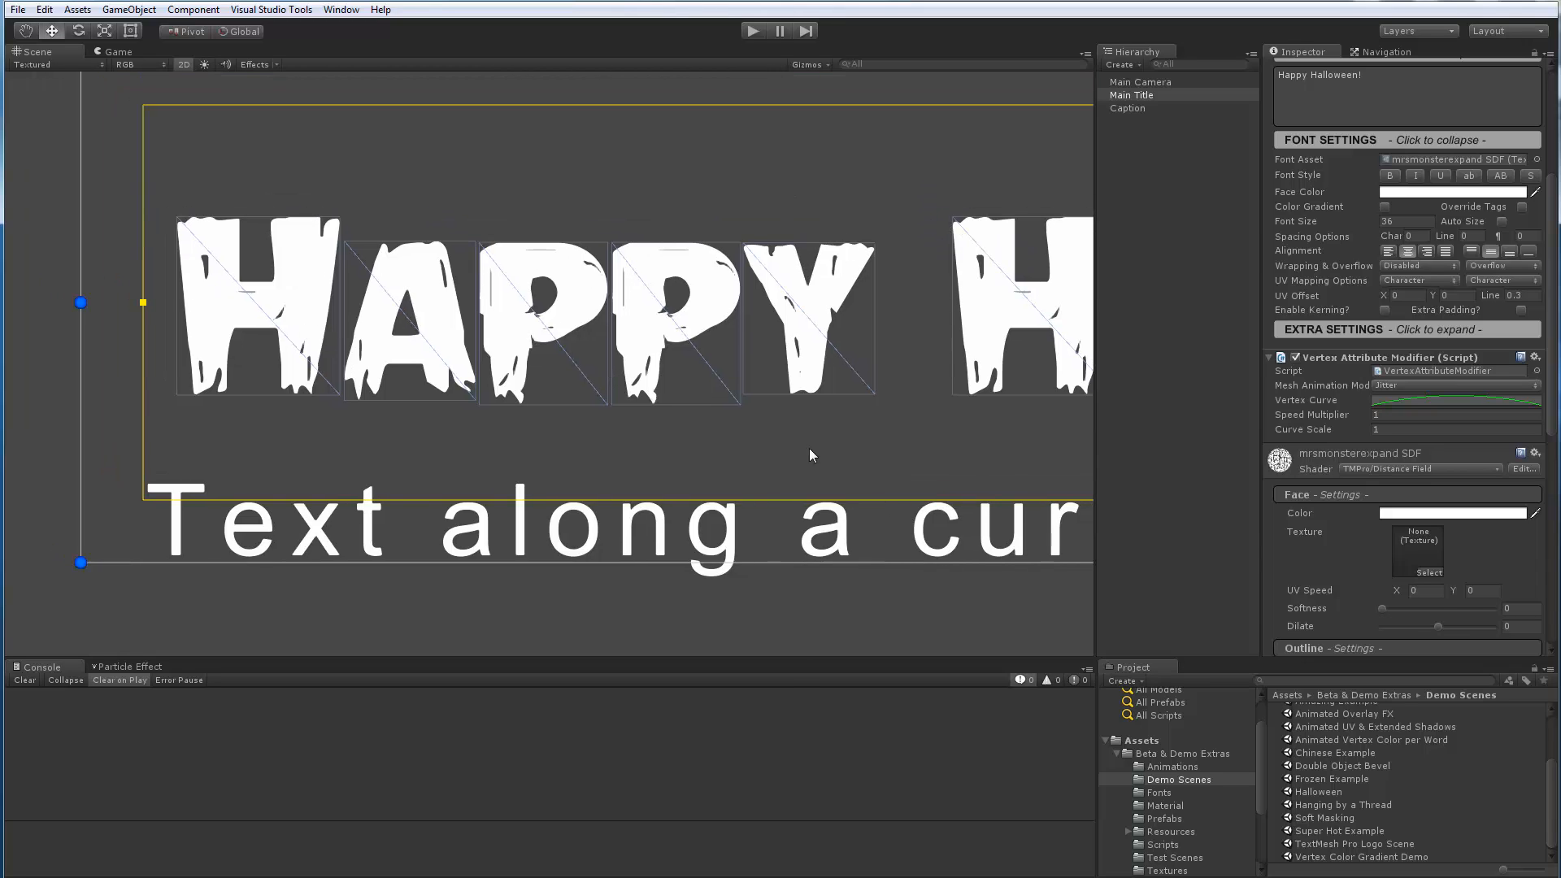
click(842, 504)
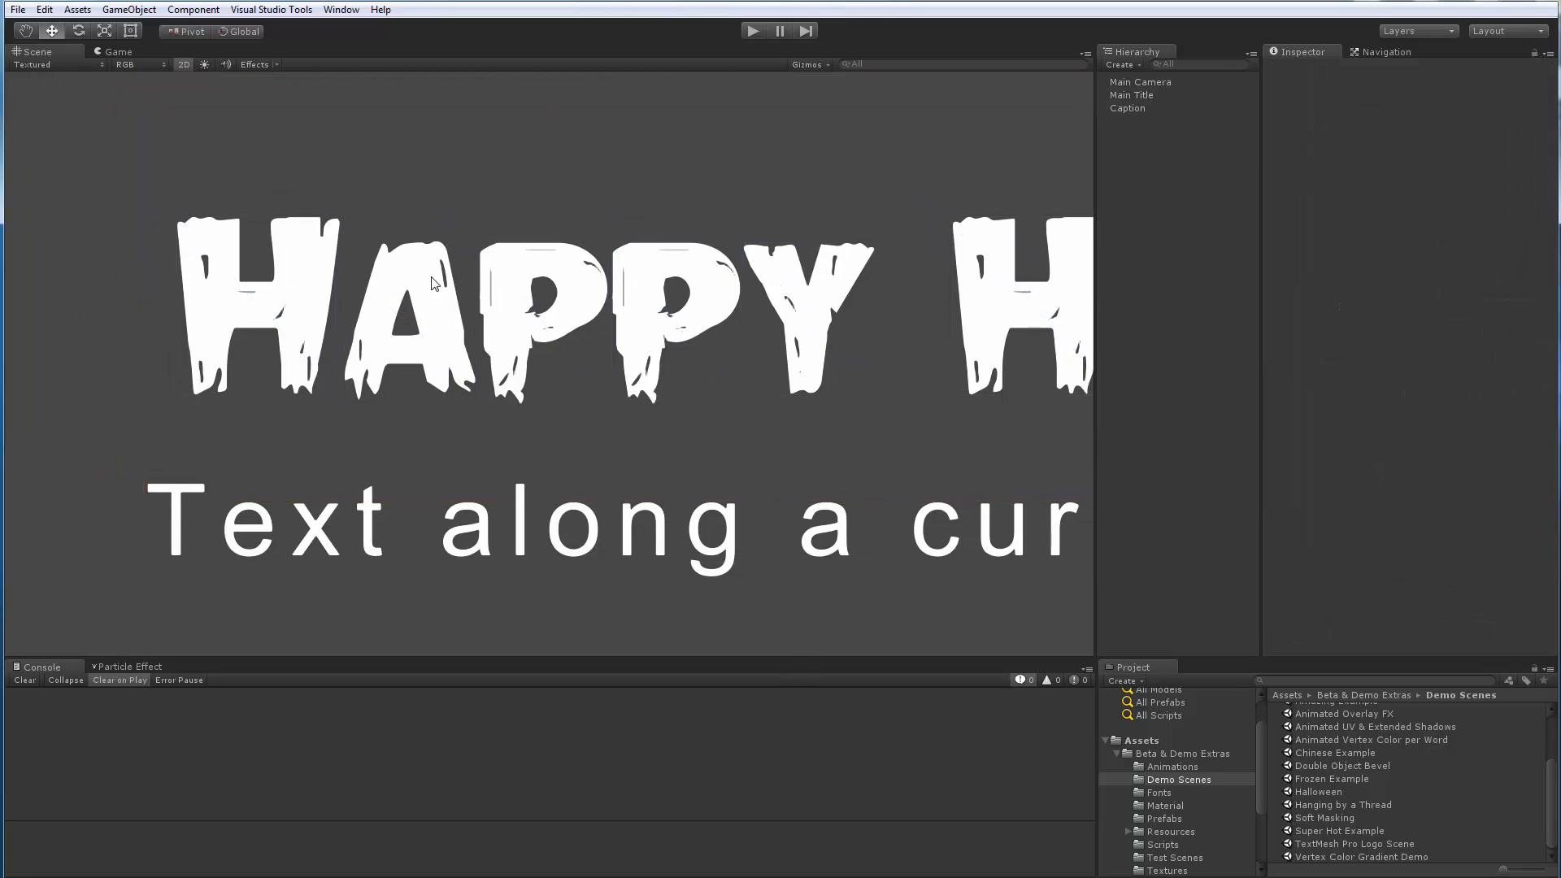
Reselect Main Title and undo the material reset.
click(1135, 96)
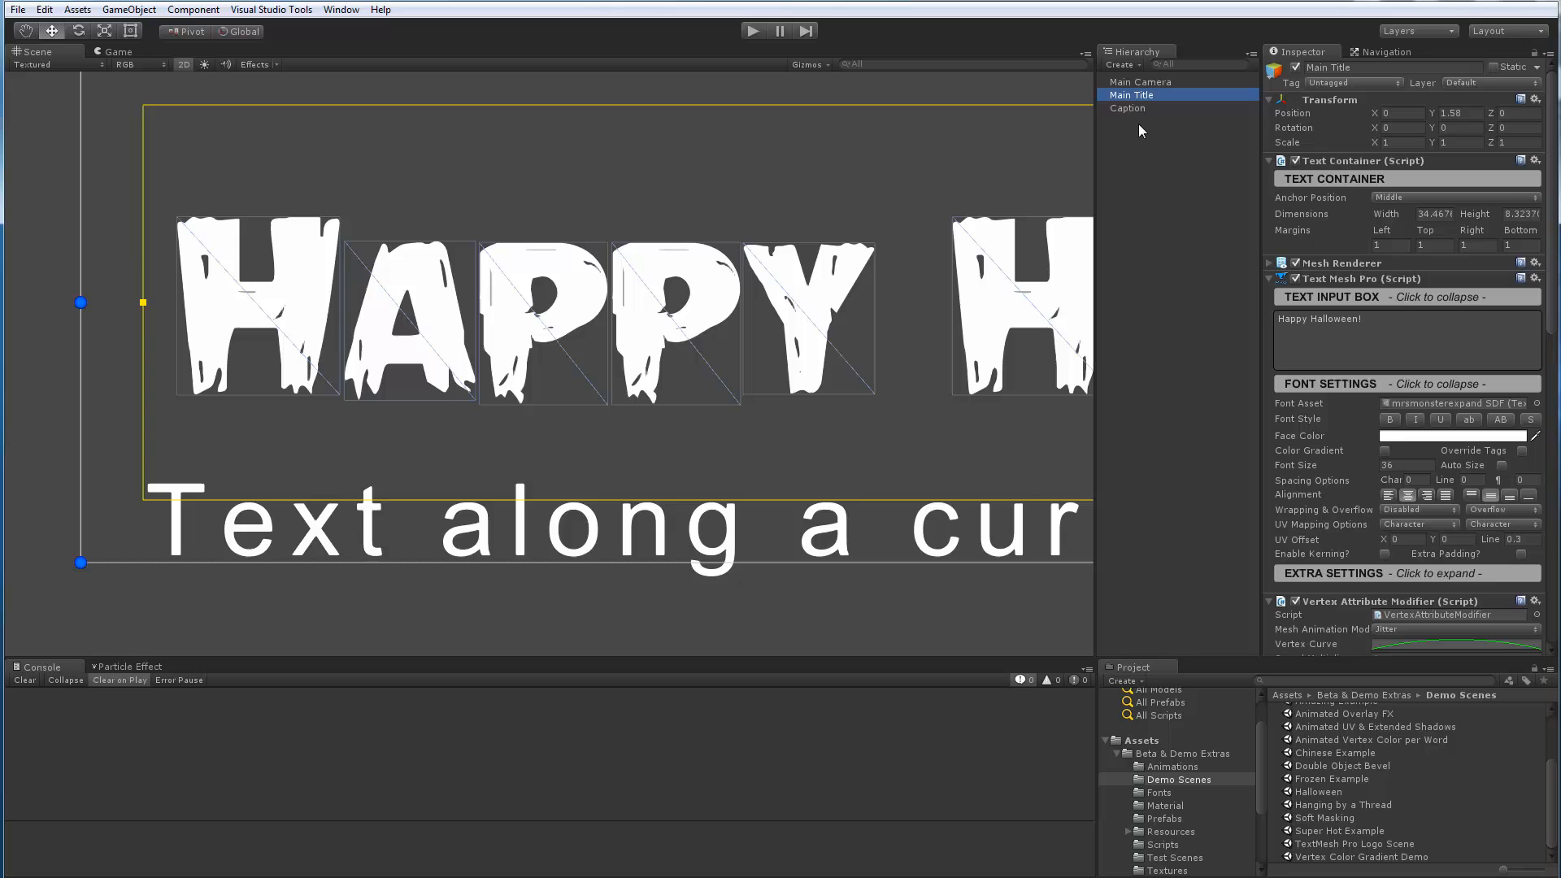
click(1014, 443)
key(ctrl+z)
key(ctrl+z)
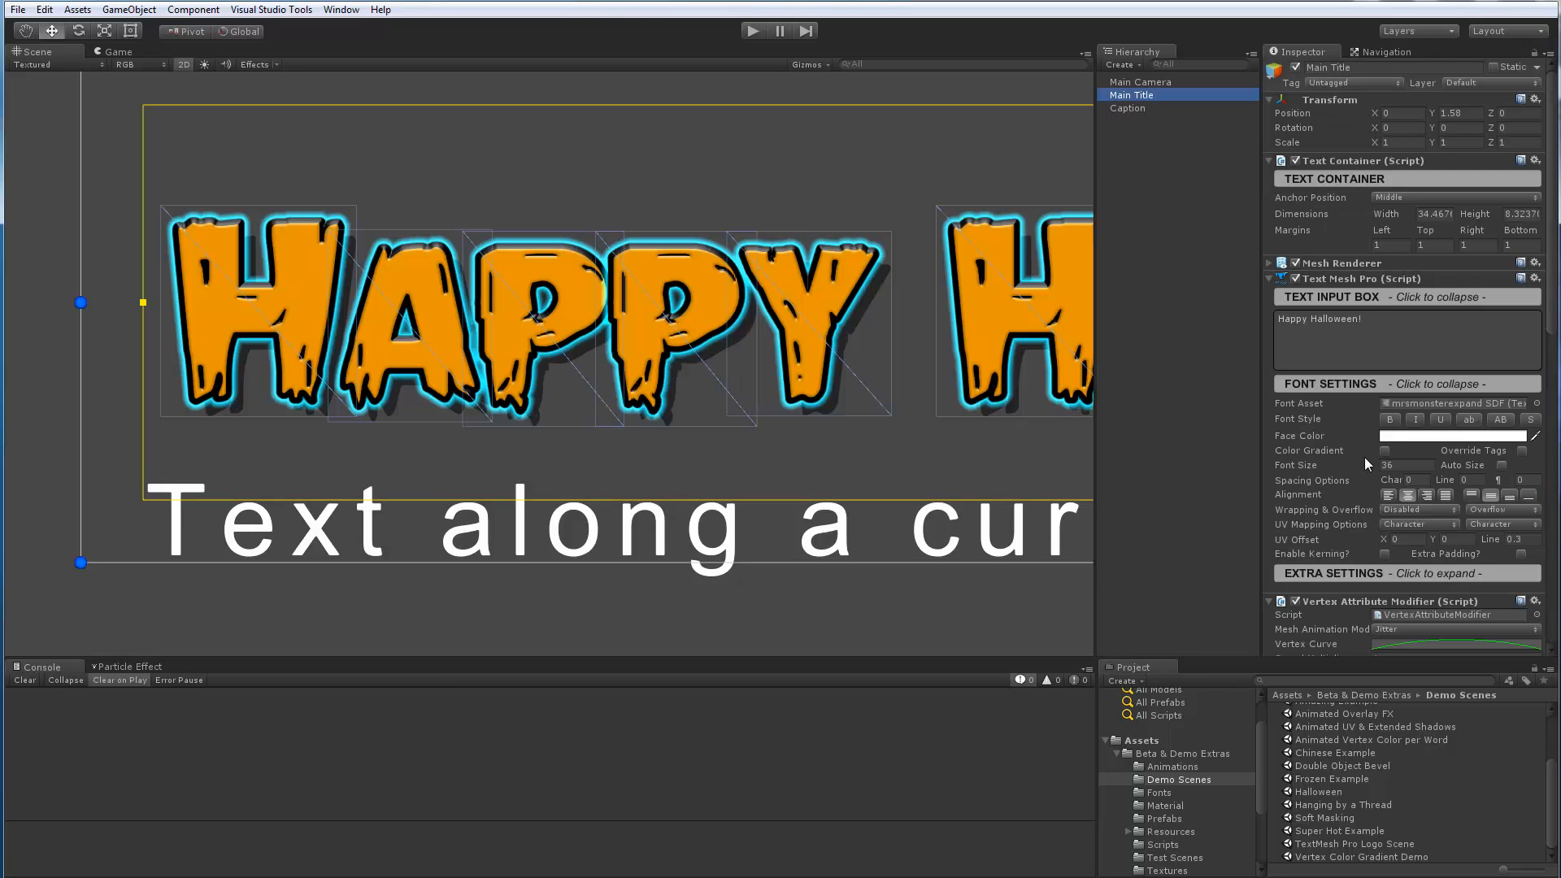
Try varying the BumpMap face amount on the Main Title material.
scroll(1364, 459, down, 12)
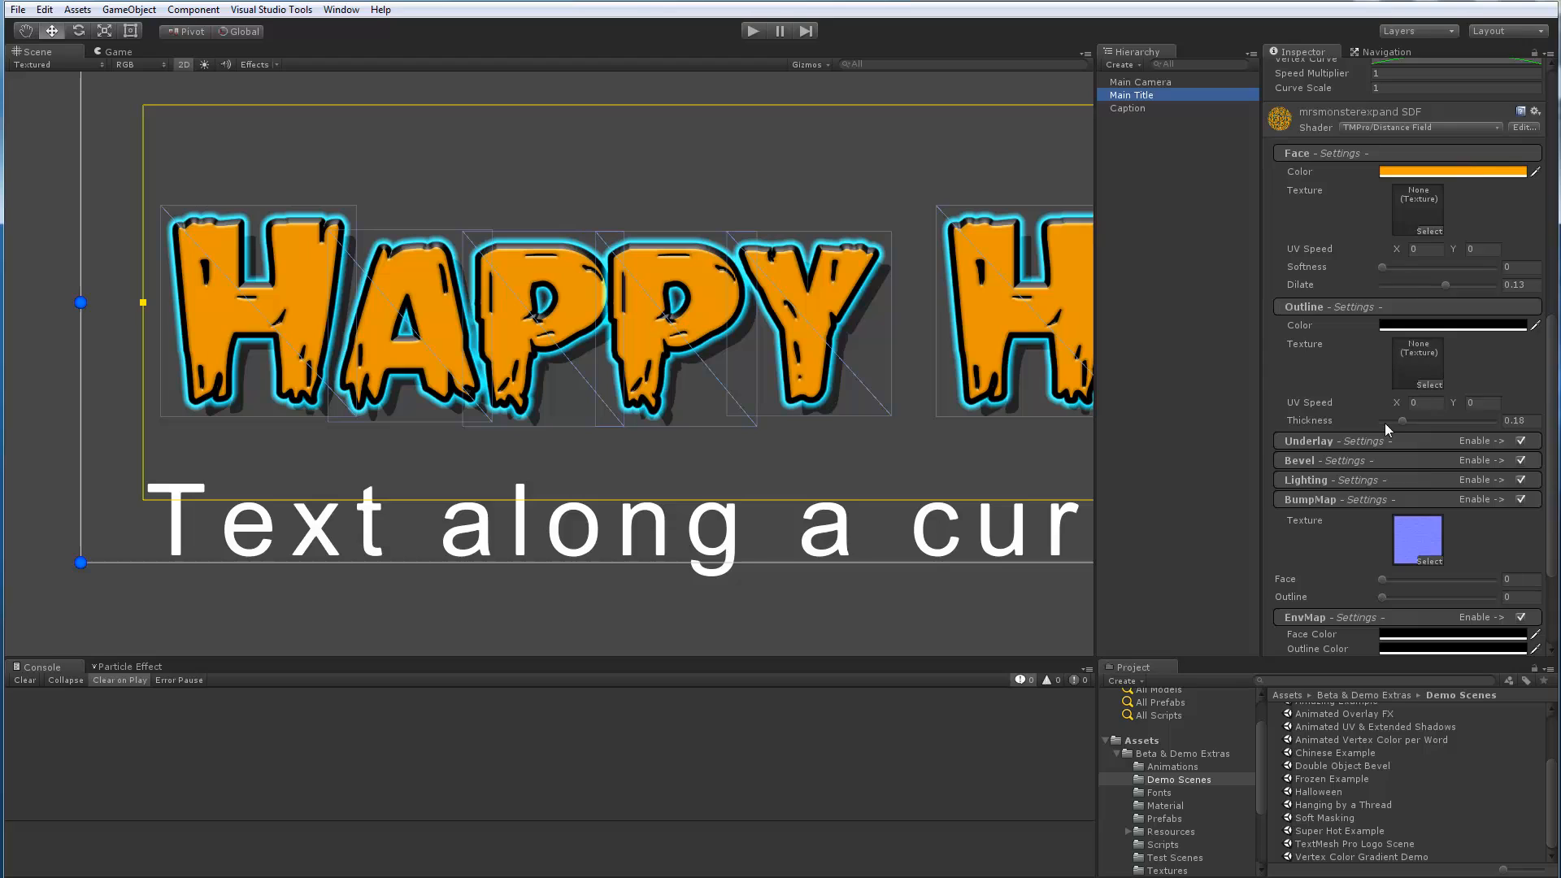
scroll(1386, 415, down, 4)
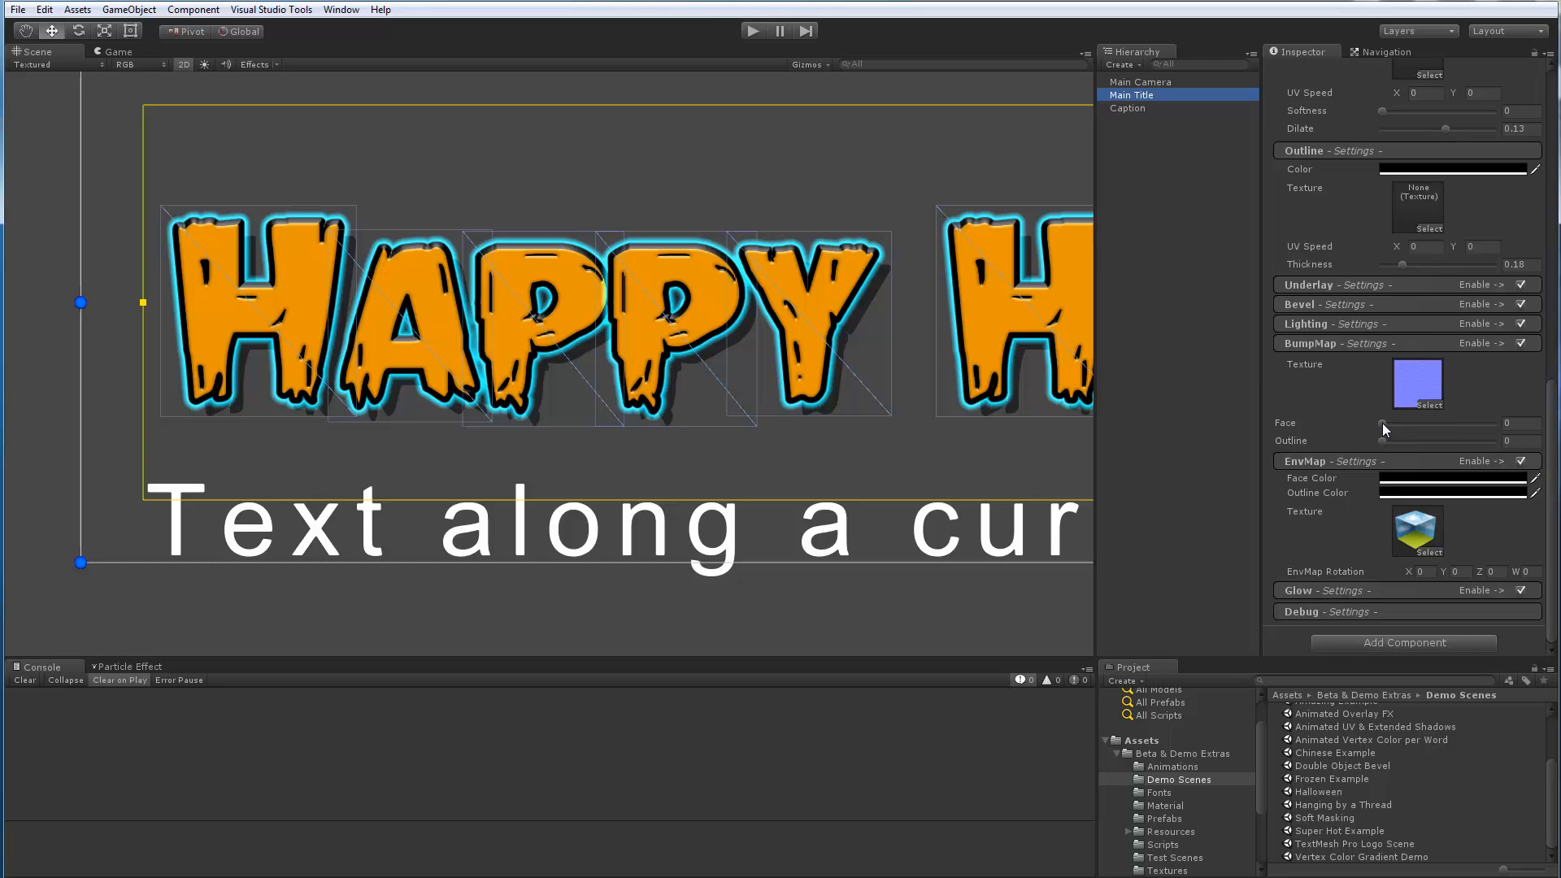
drag(1382, 423, 1269, 446)
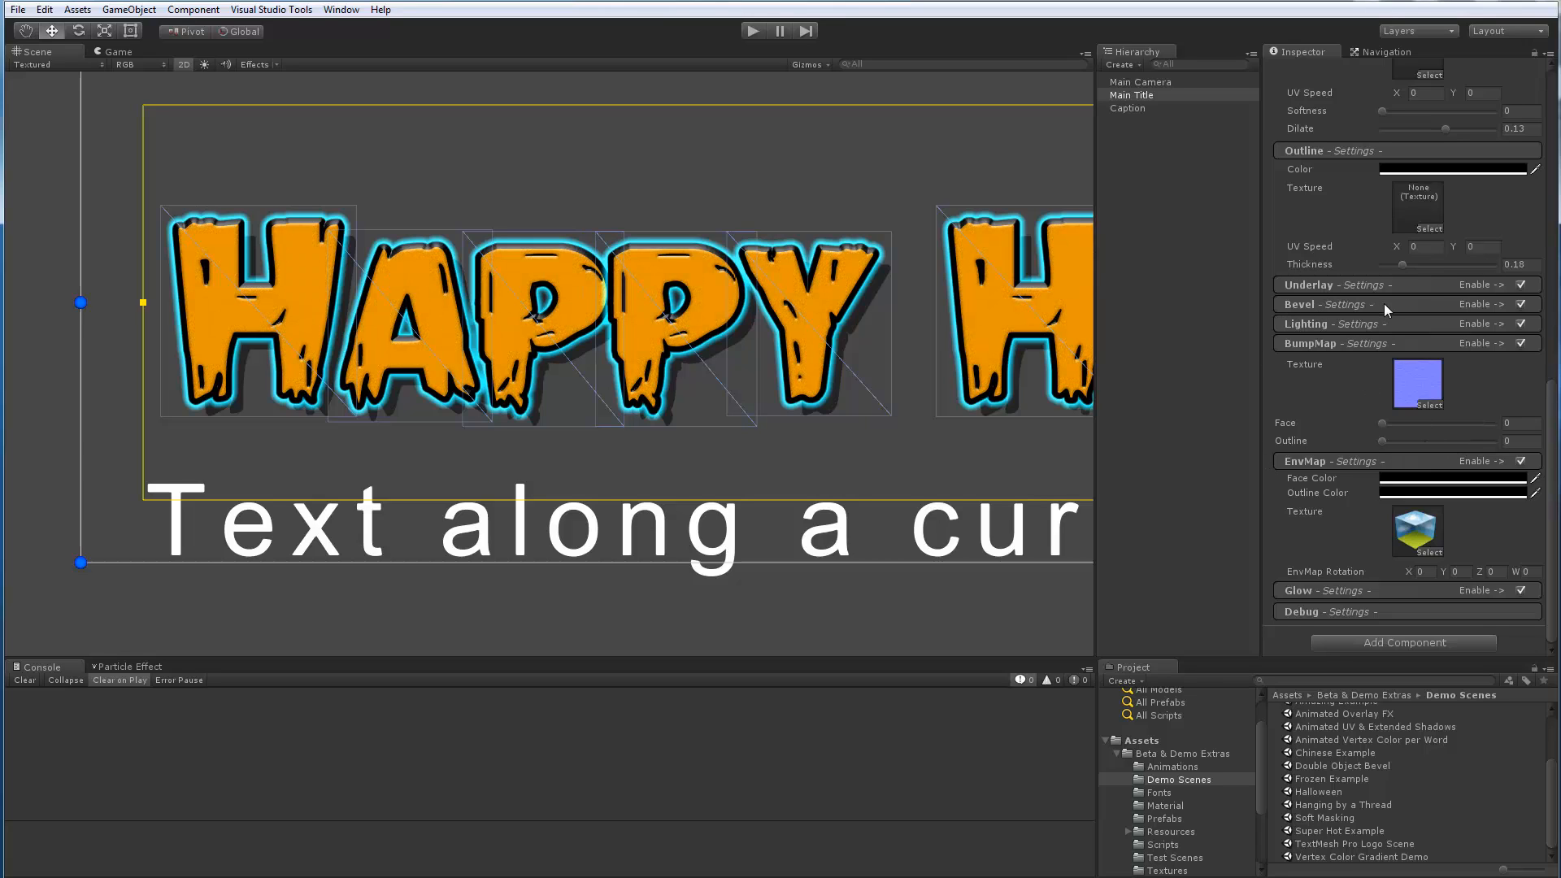
Expand the Main Title's Glow settings, set the offset to about -0.565 and the color to orange, RGB 255, 132, 0.
click(1318, 590)
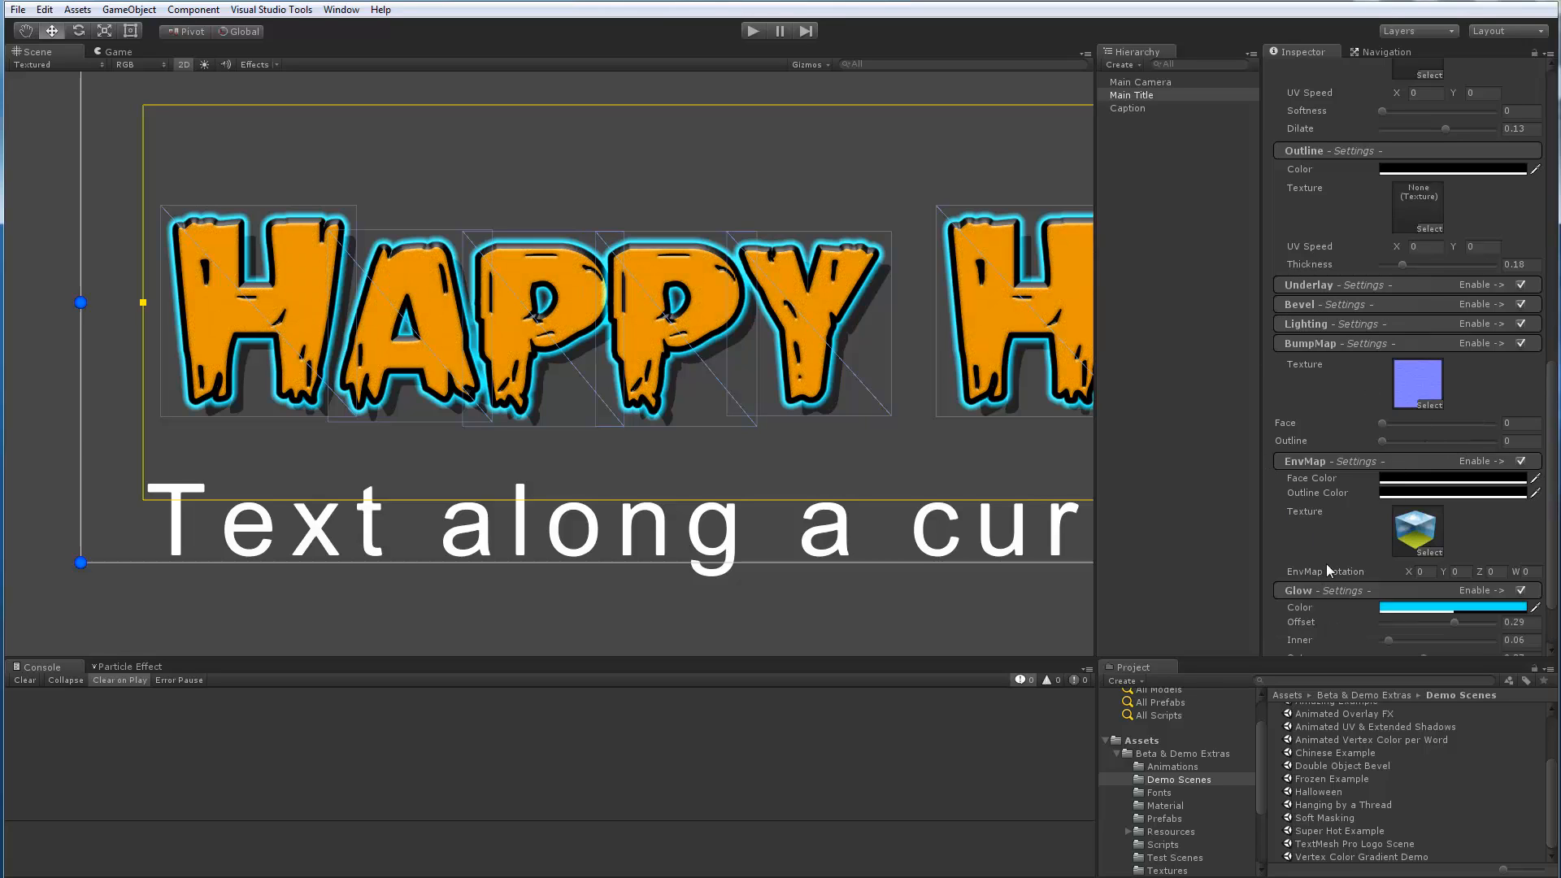
scroll(1326, 529, down, 3)
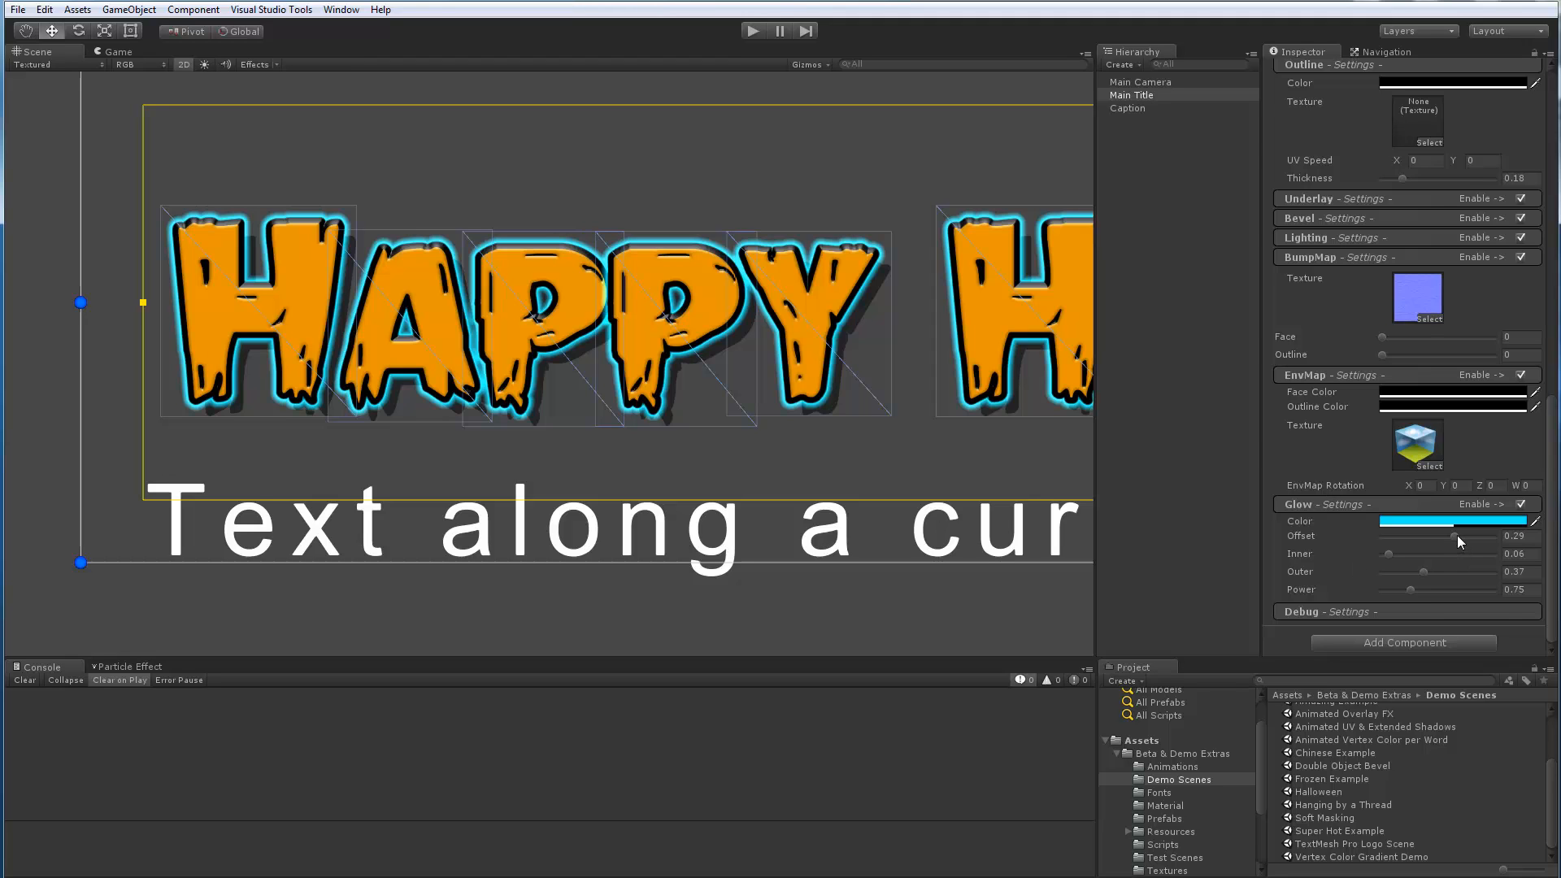
drag(1458, 535, 1410, 554)
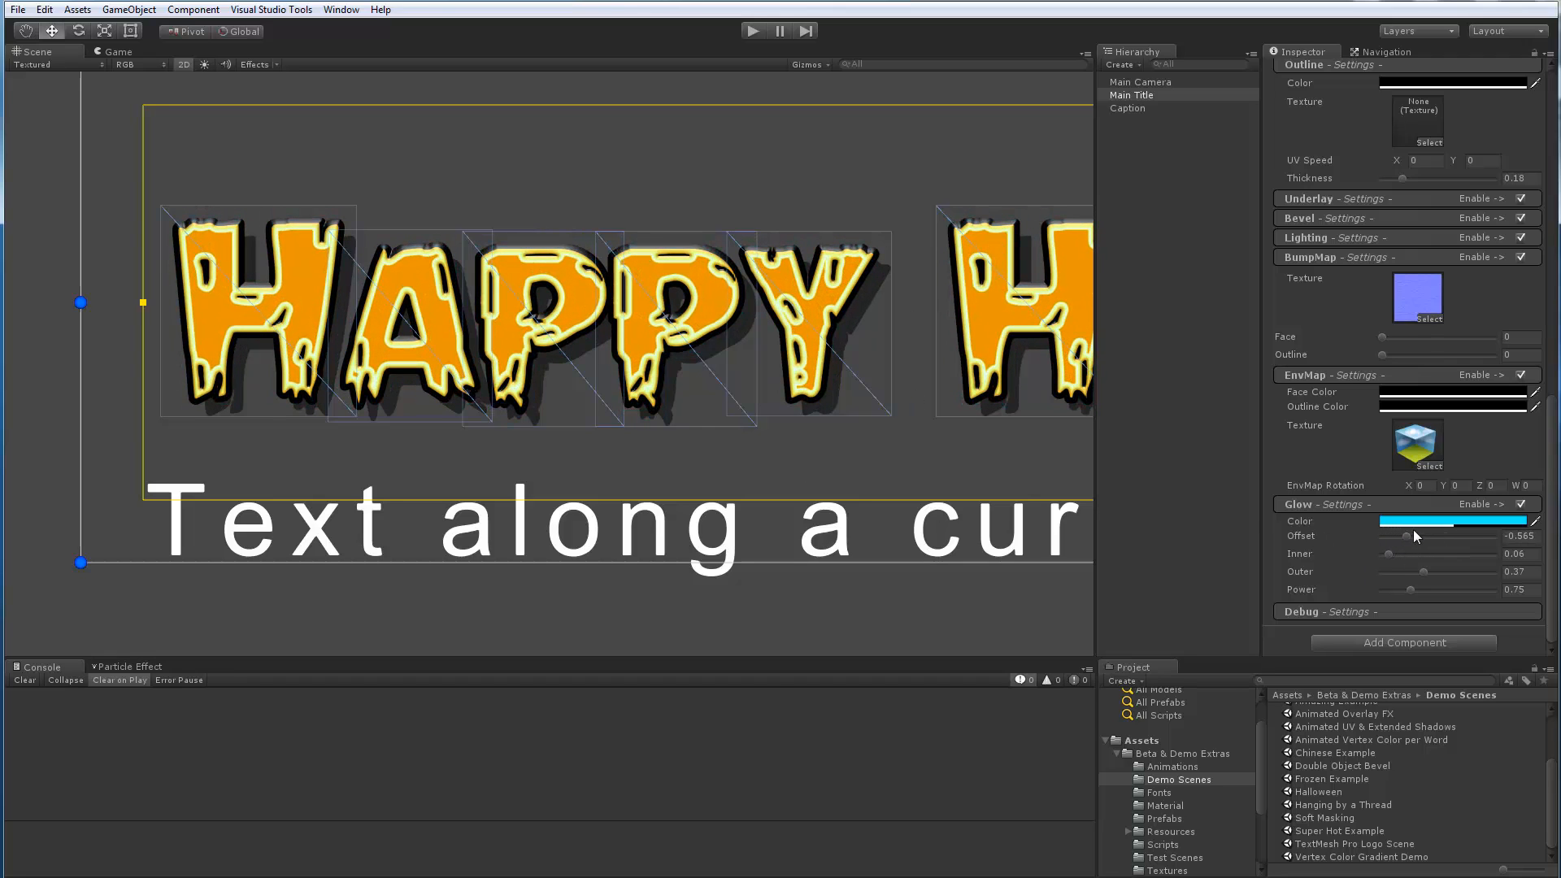
click(1415, 521)
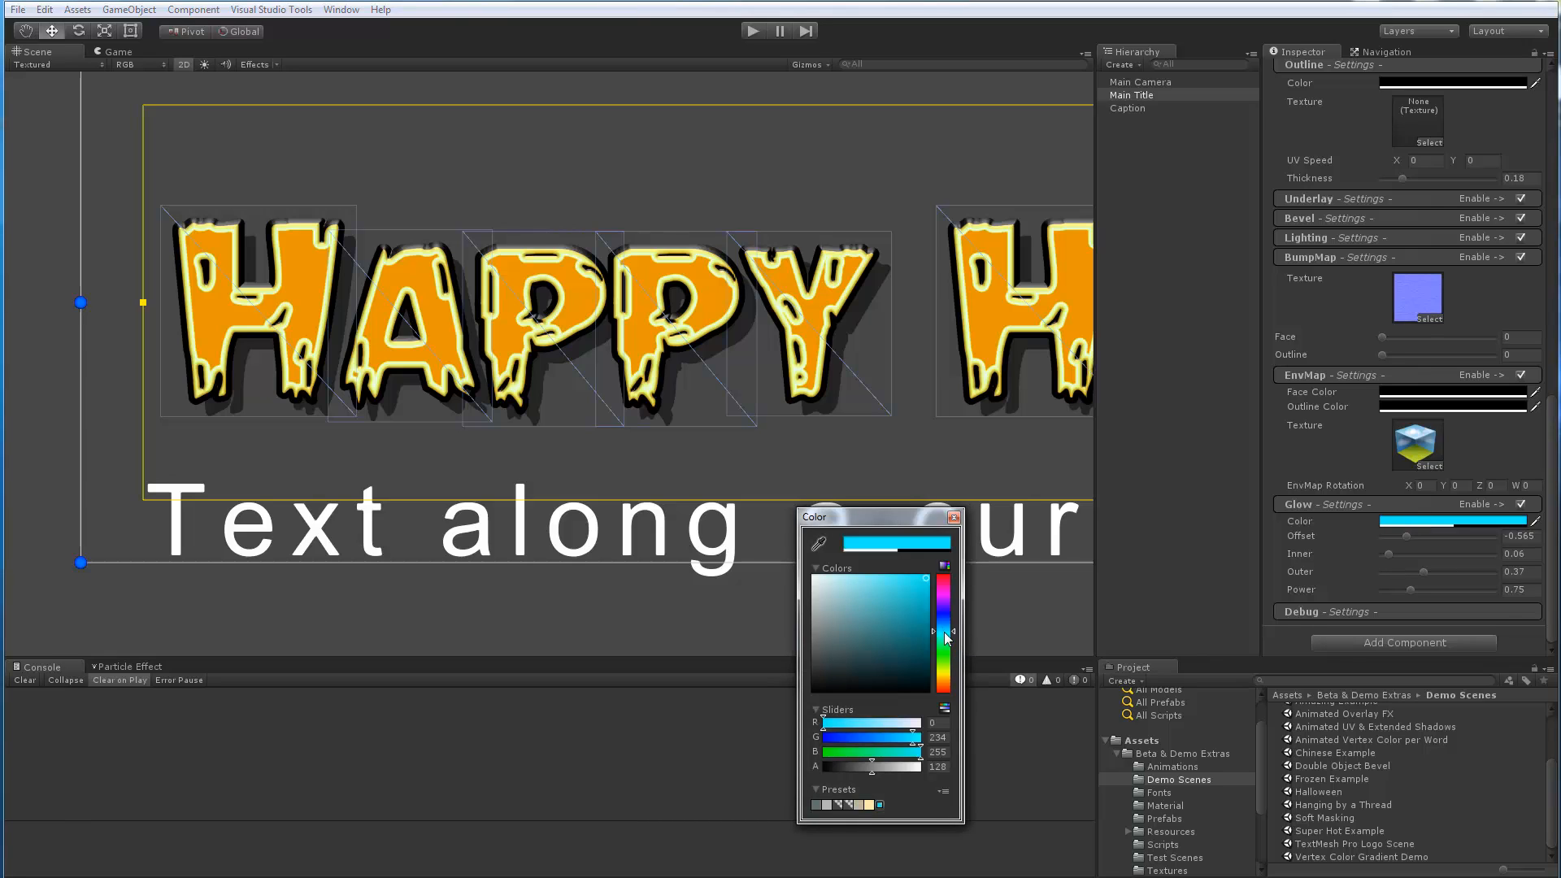
drag(945, 632, 943, 681)
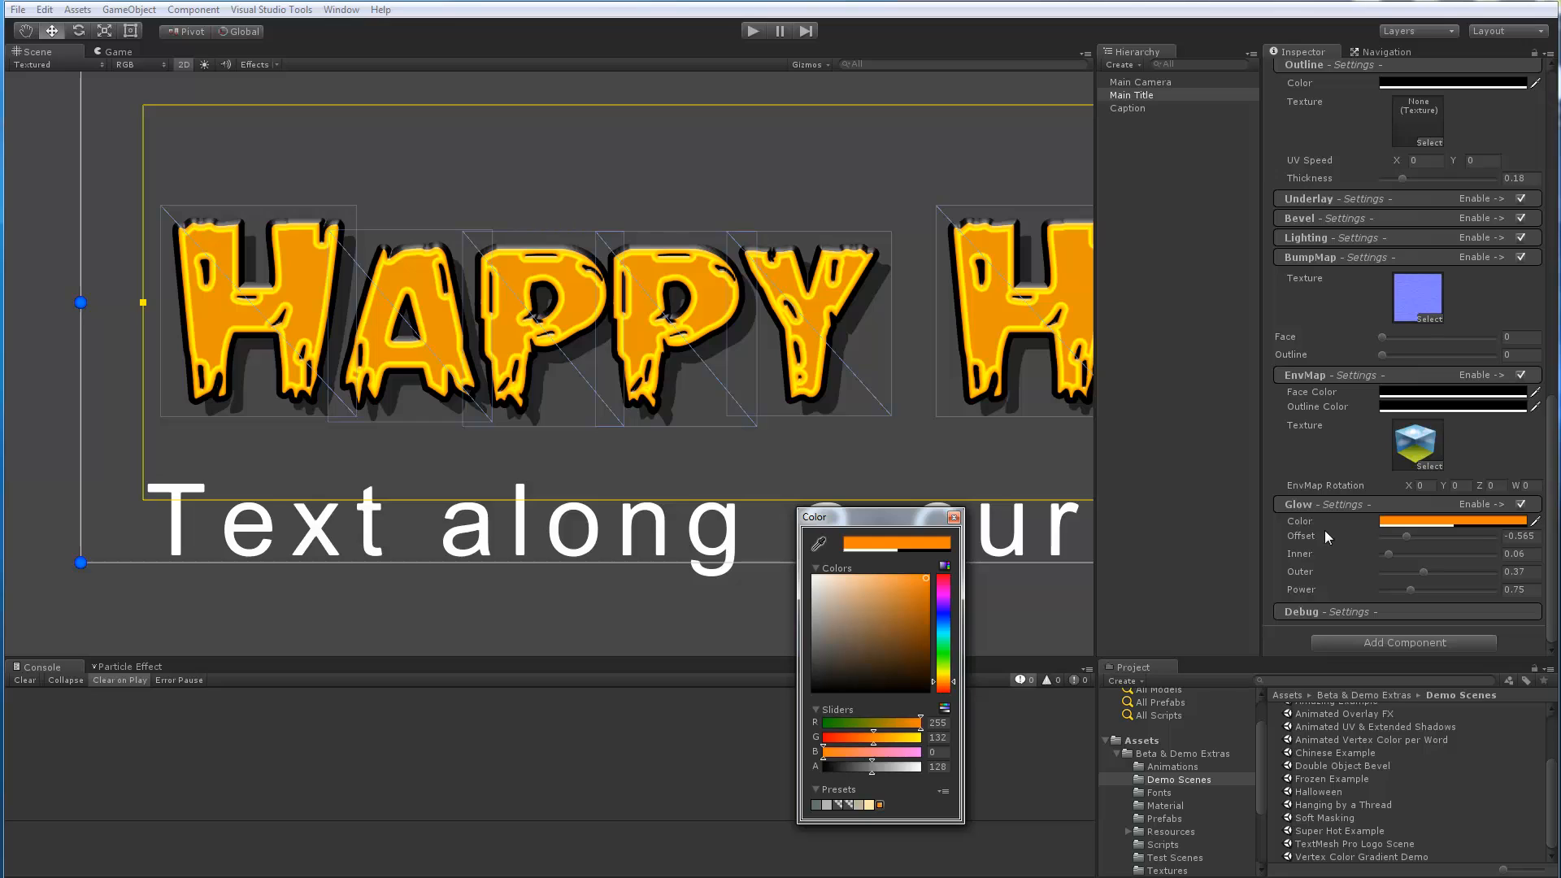
Set the Main Title's glow power to 1 and its outer value to about 0.095, and inspect the letters up close.
click(1409, 590)
drag(1409, 590, 1372, 591)
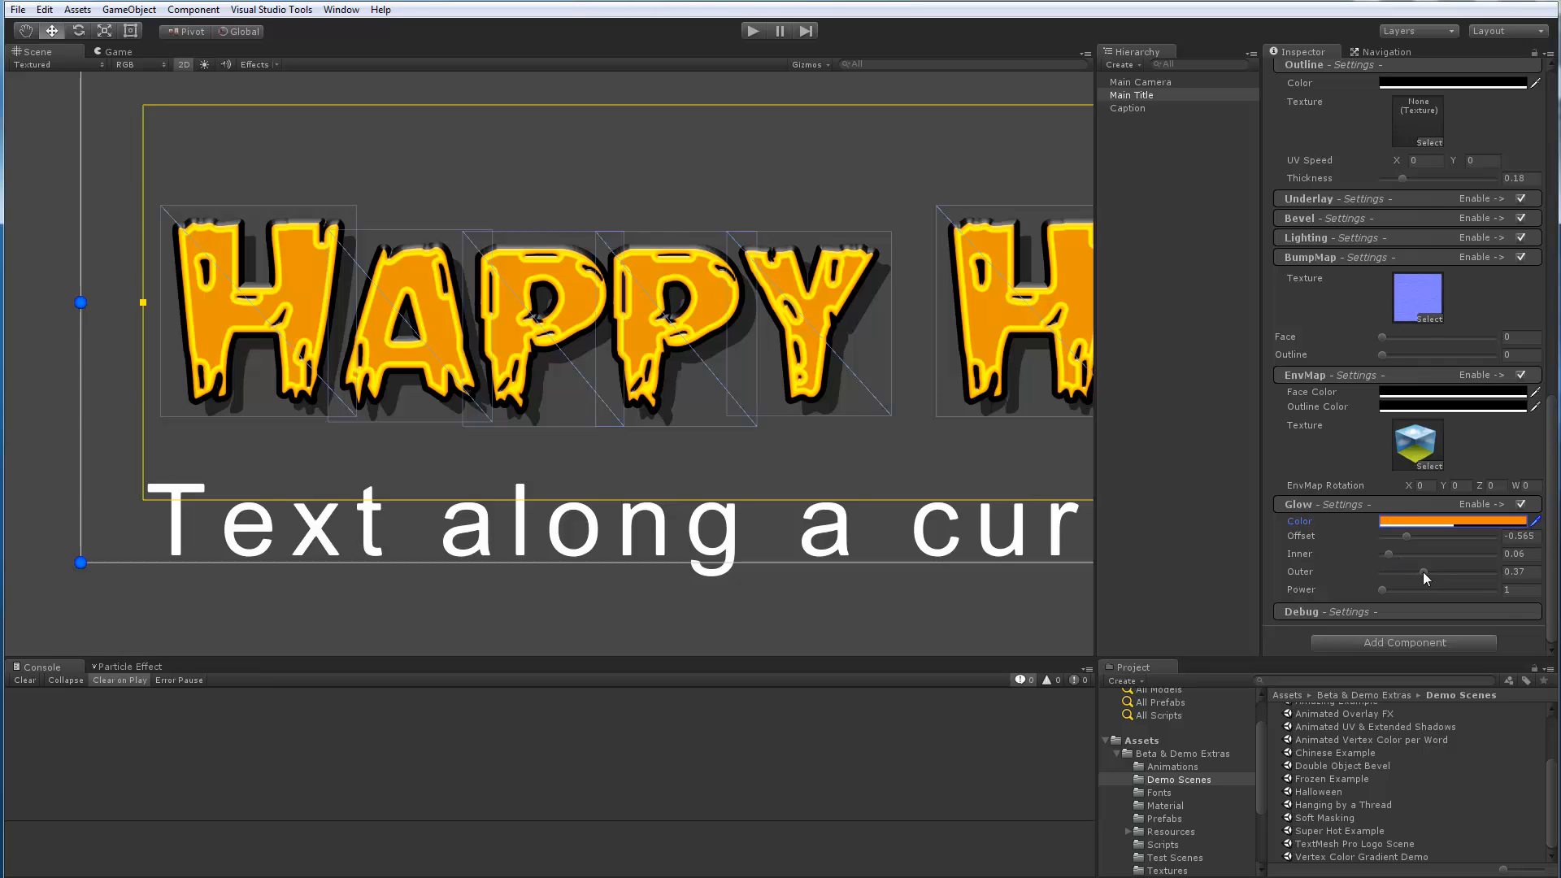
drag(1423, 572, 1388, 568)
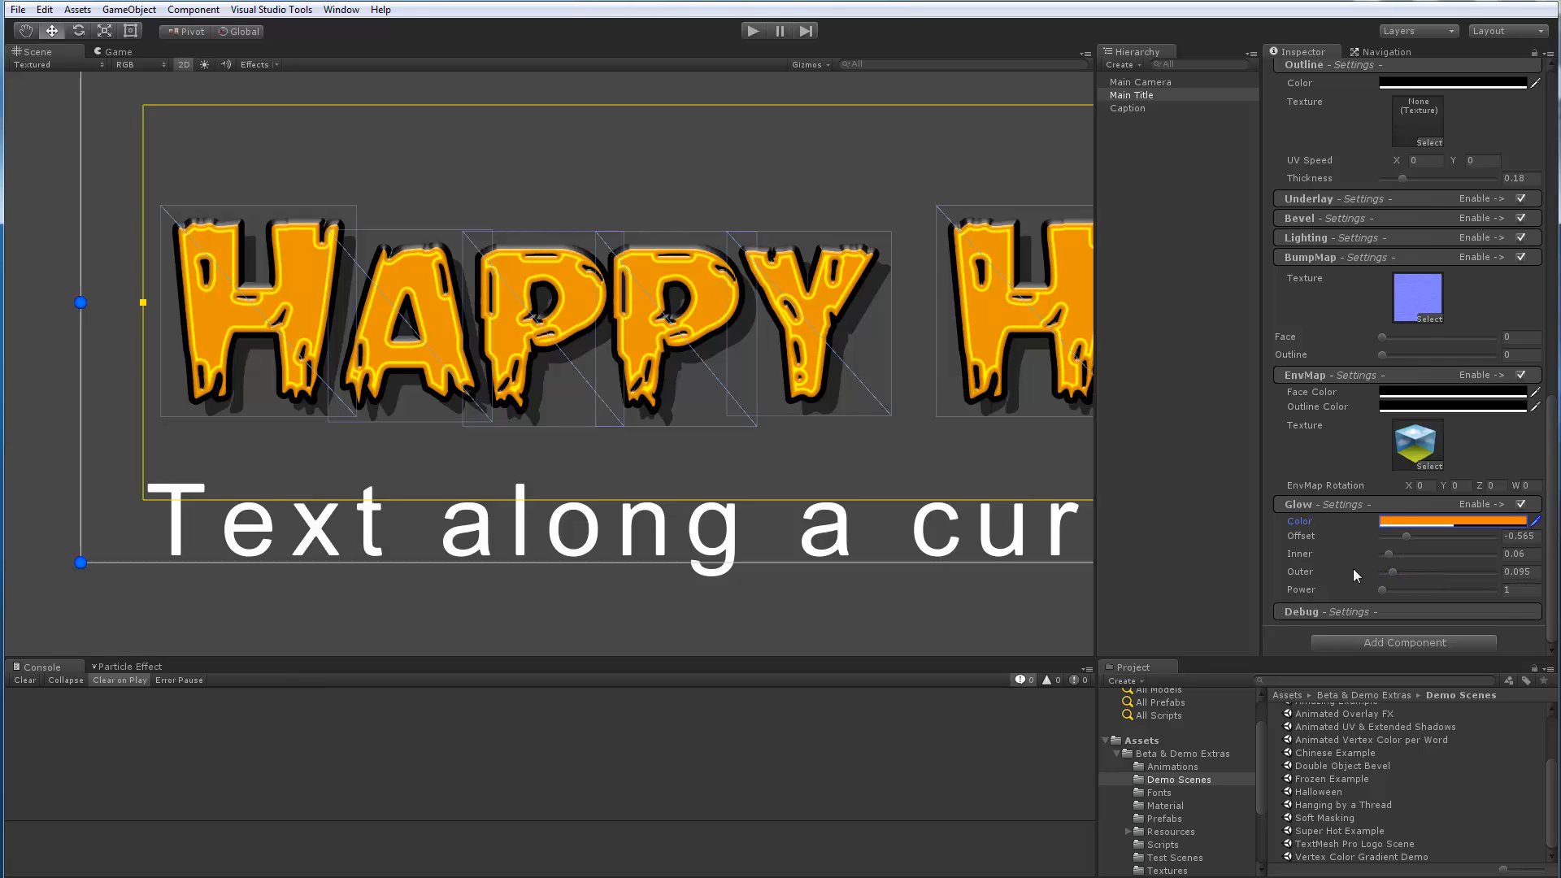
scroll(404, 311, up, 6)
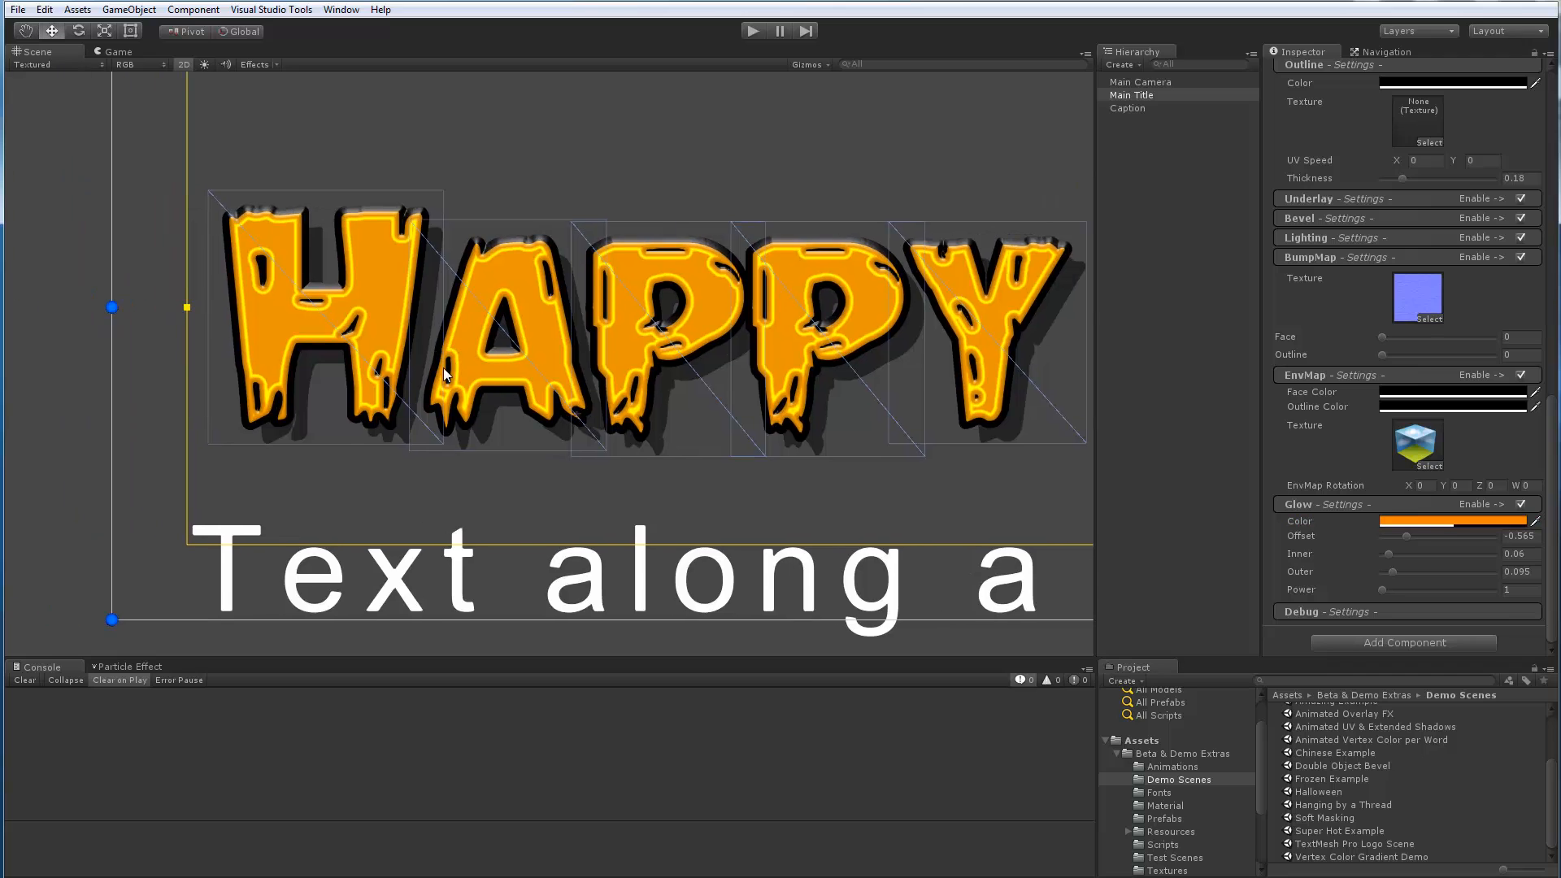
scroll(443, 368, up, 4)
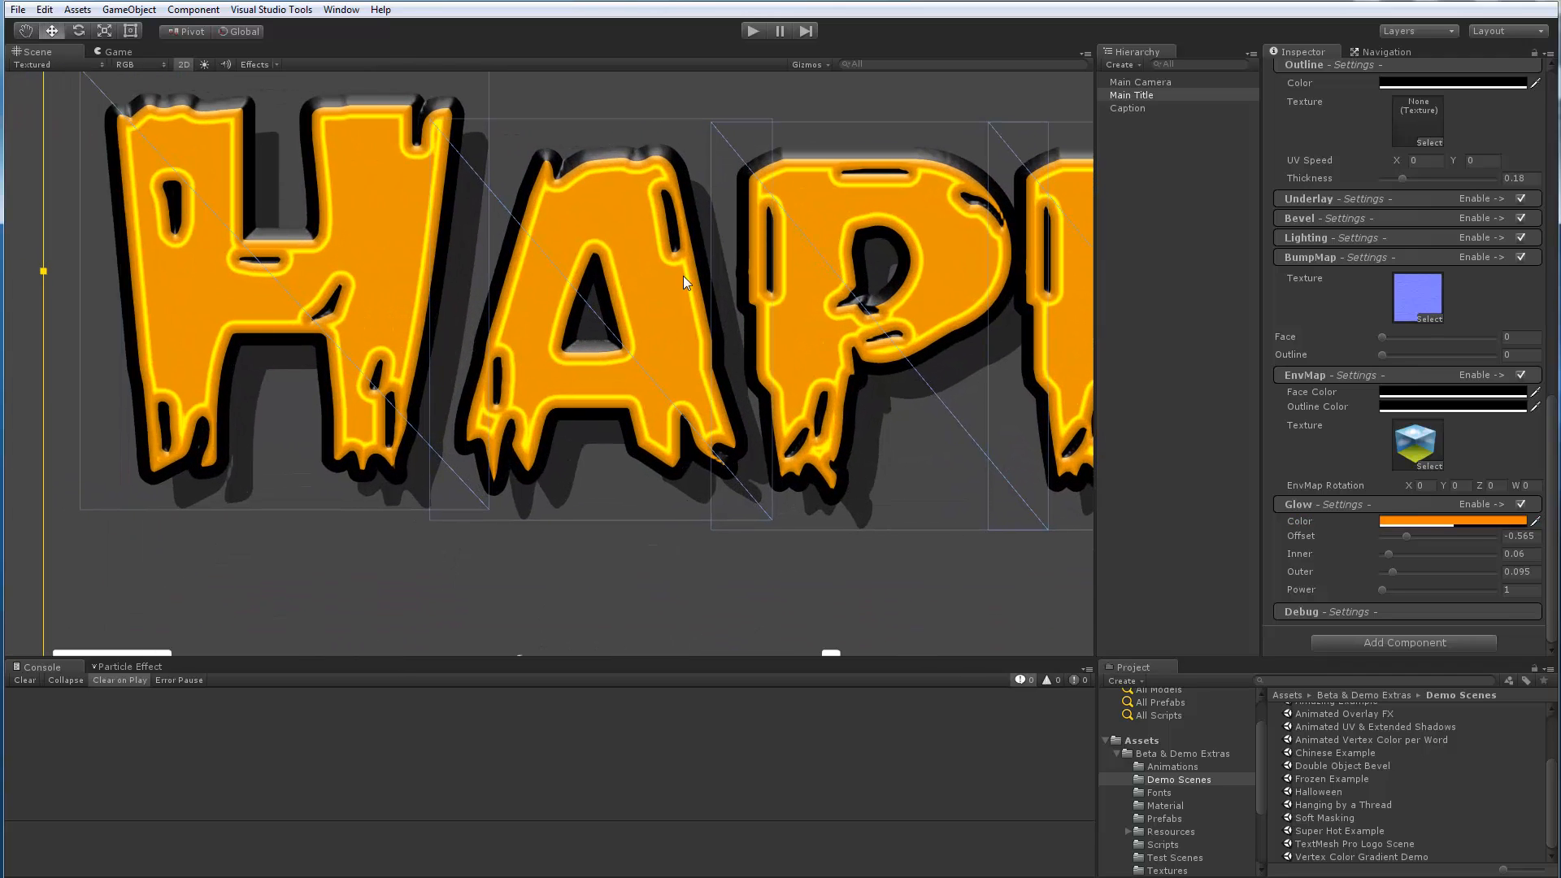
scroll(626, 210, down, 2)
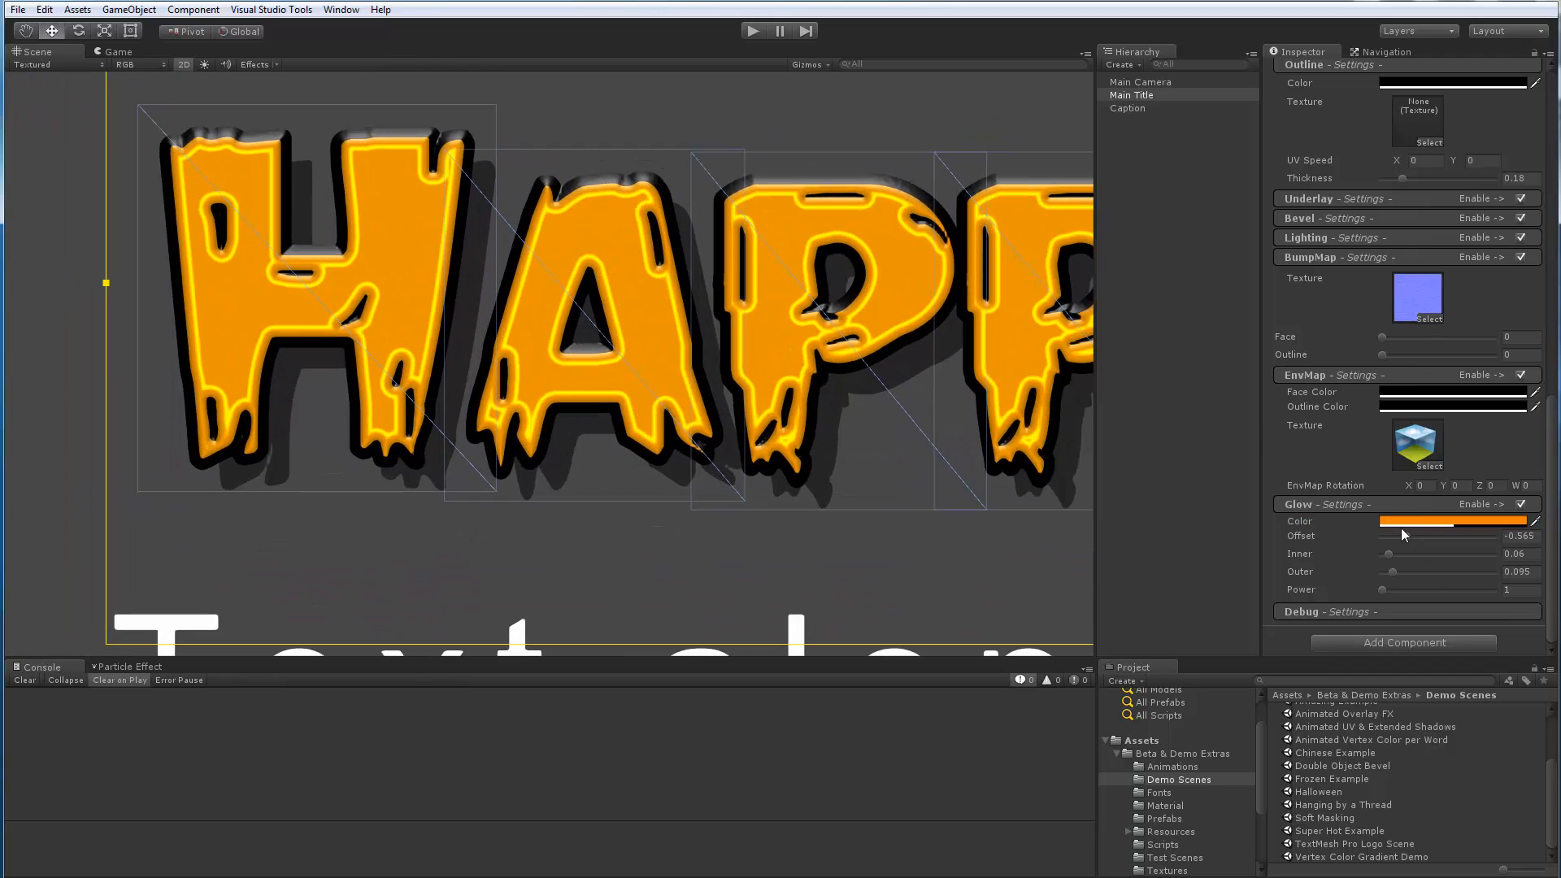
Set the Main Title's glow offset to about 0.334 and its color to green, RGB 72, 255, 0.
drag(1404, 533, 1454, 538)
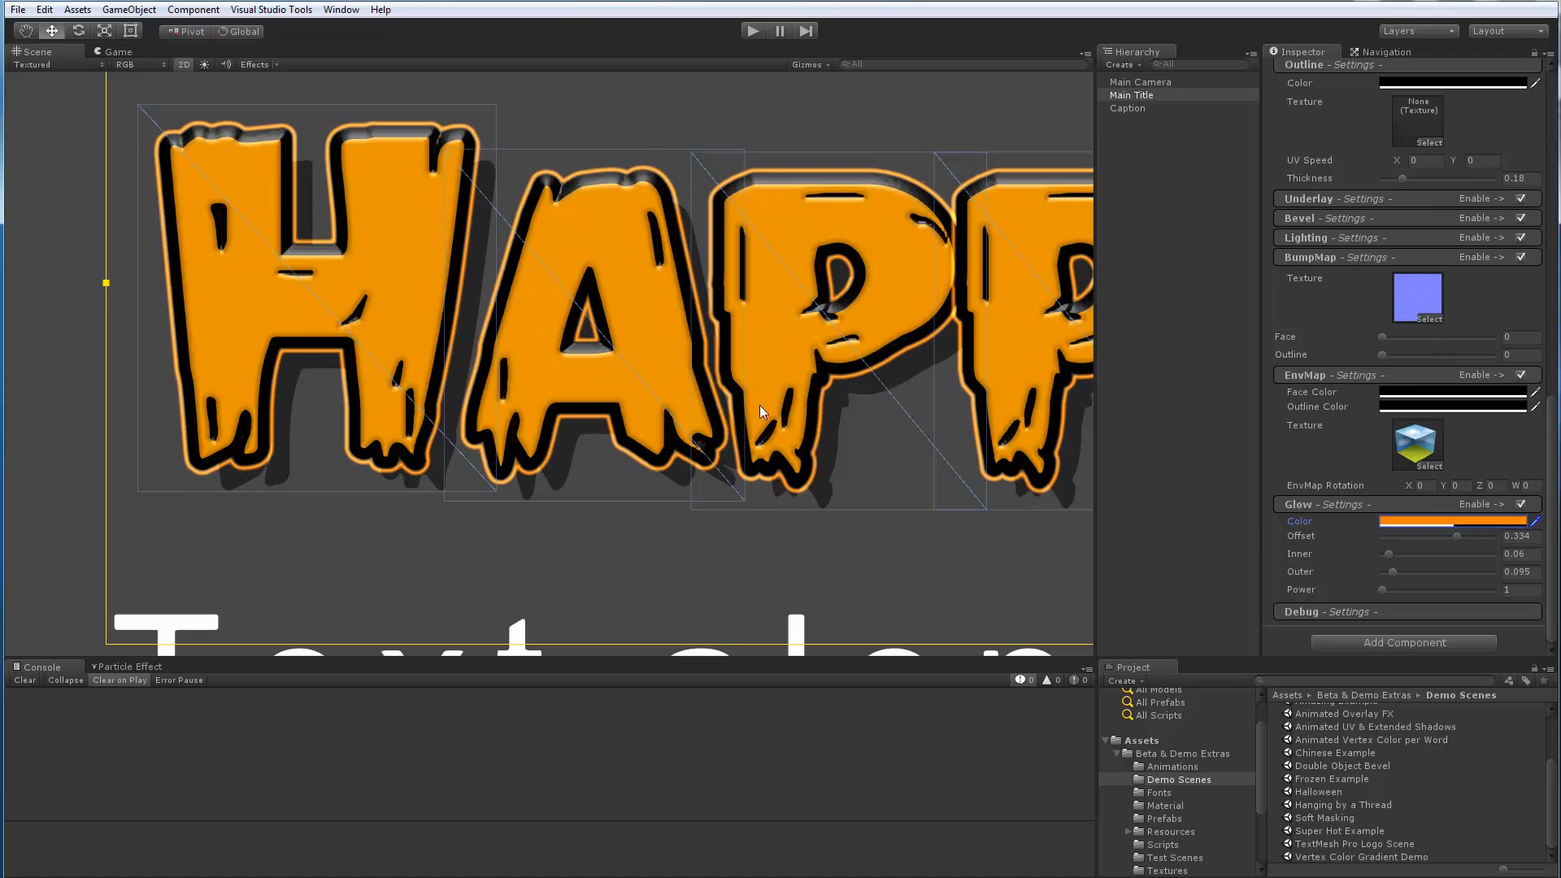
click(1435, 524)
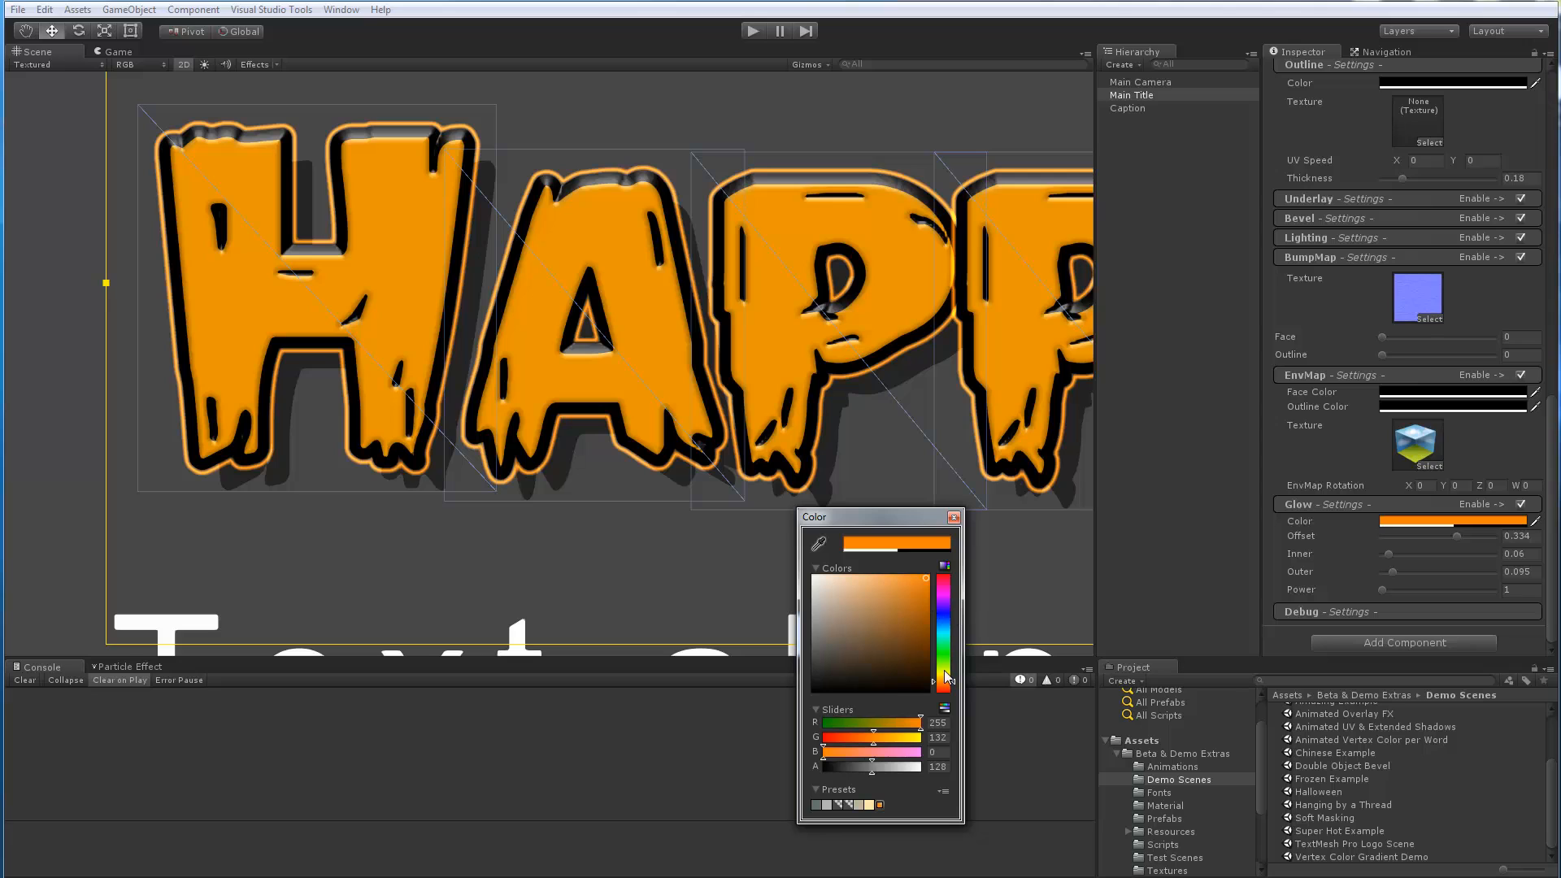
drag(949, 685, 934, 655)
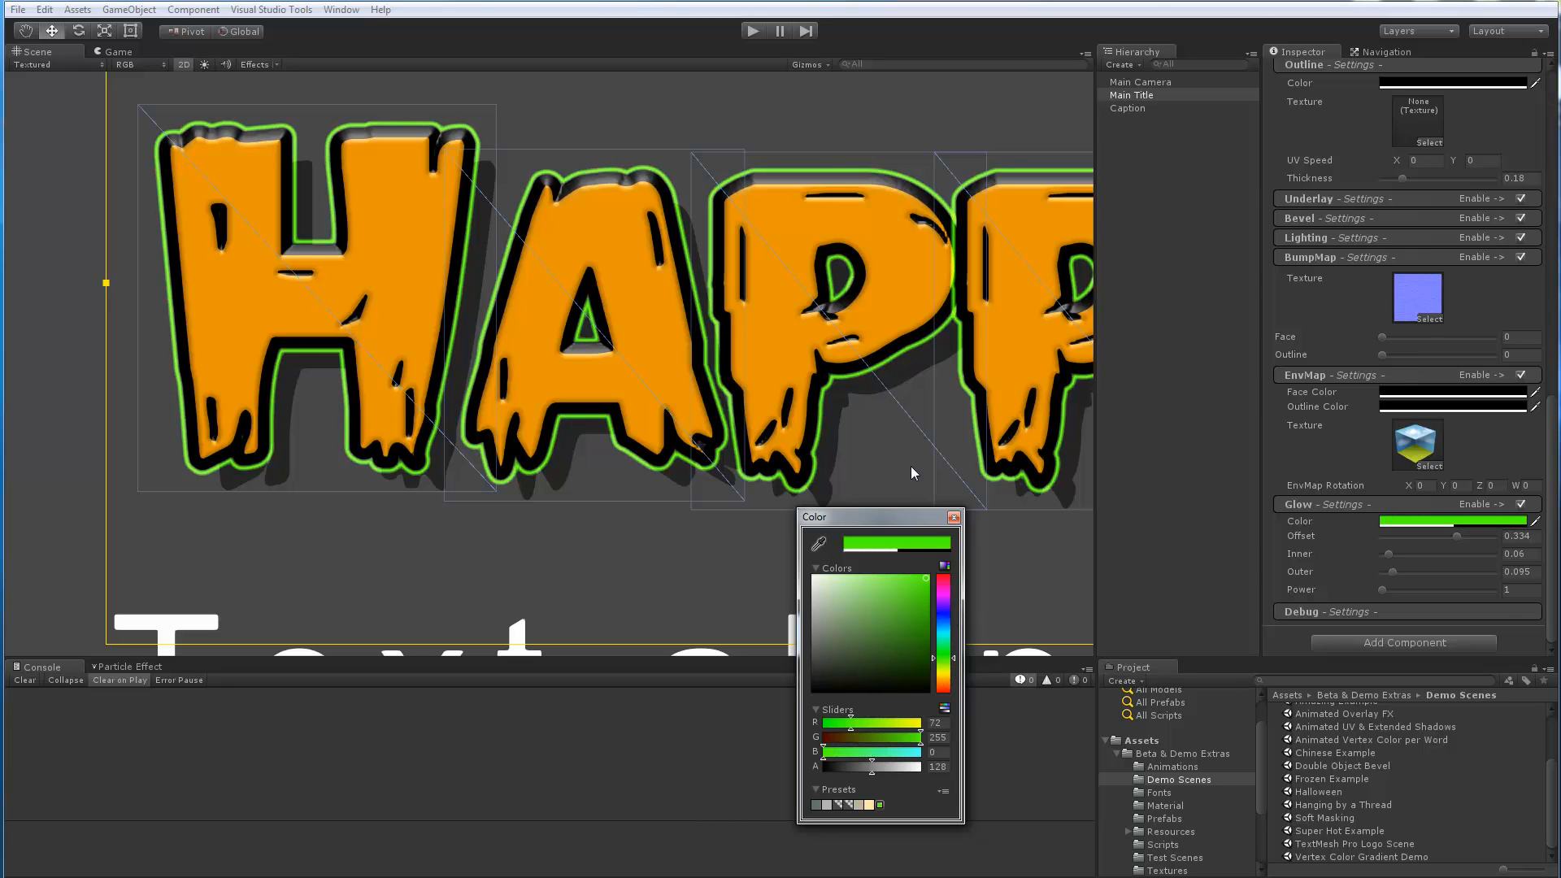
click(954, 518)
scroll(707, 332, down, 2)
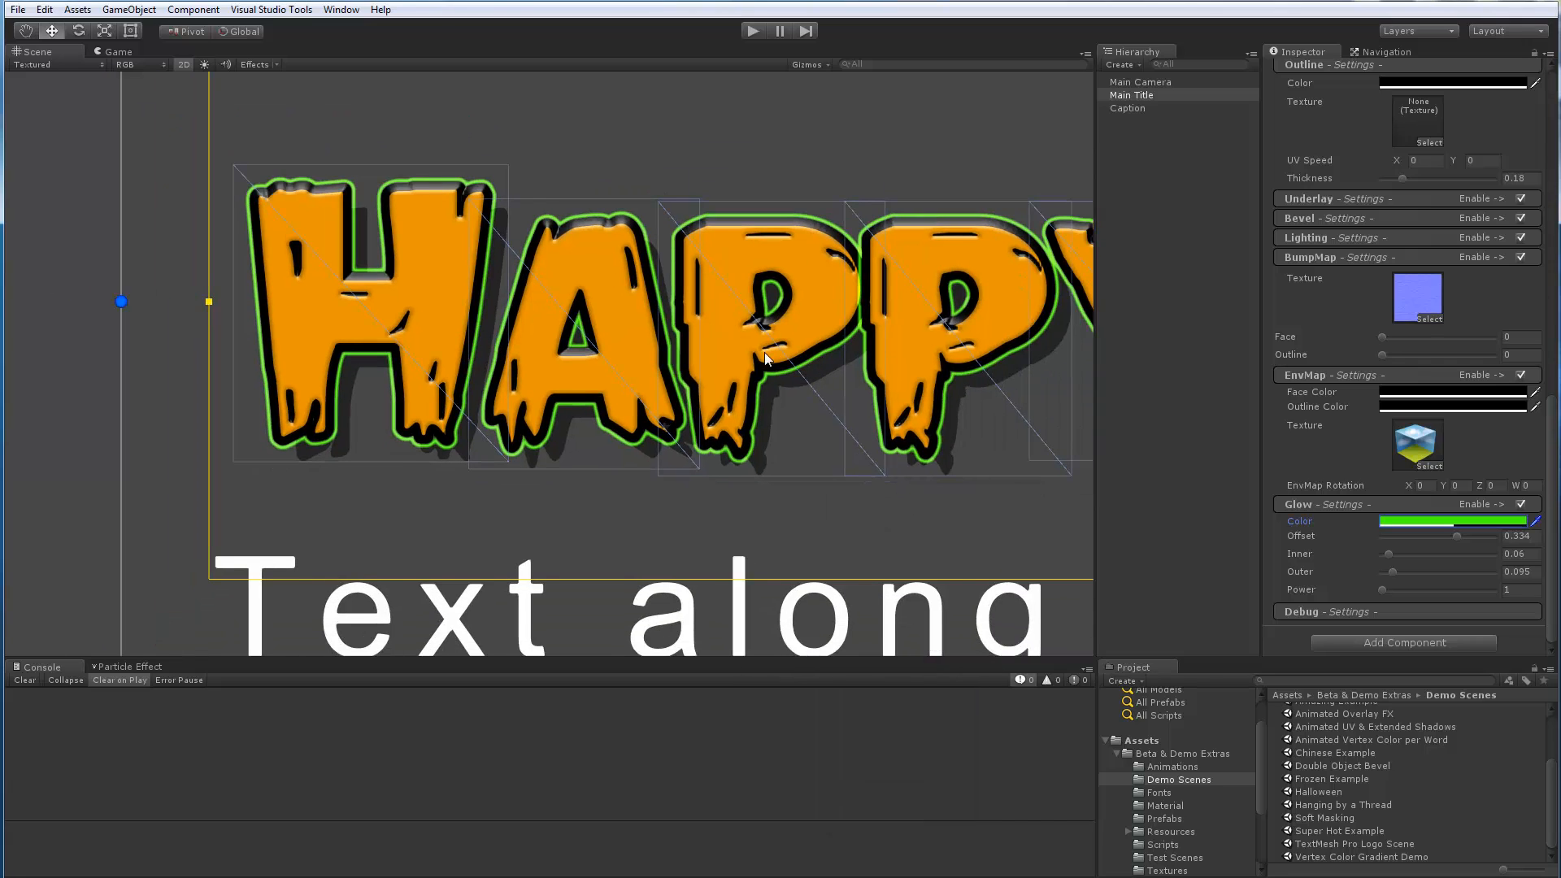
Set the Main Title's character spacing to 0.25 in its font settings.
middle_drag(764, 353, 657, 302)
scroll(655, 305, down, 6)
middle_drag(898, 315, 781, 320)
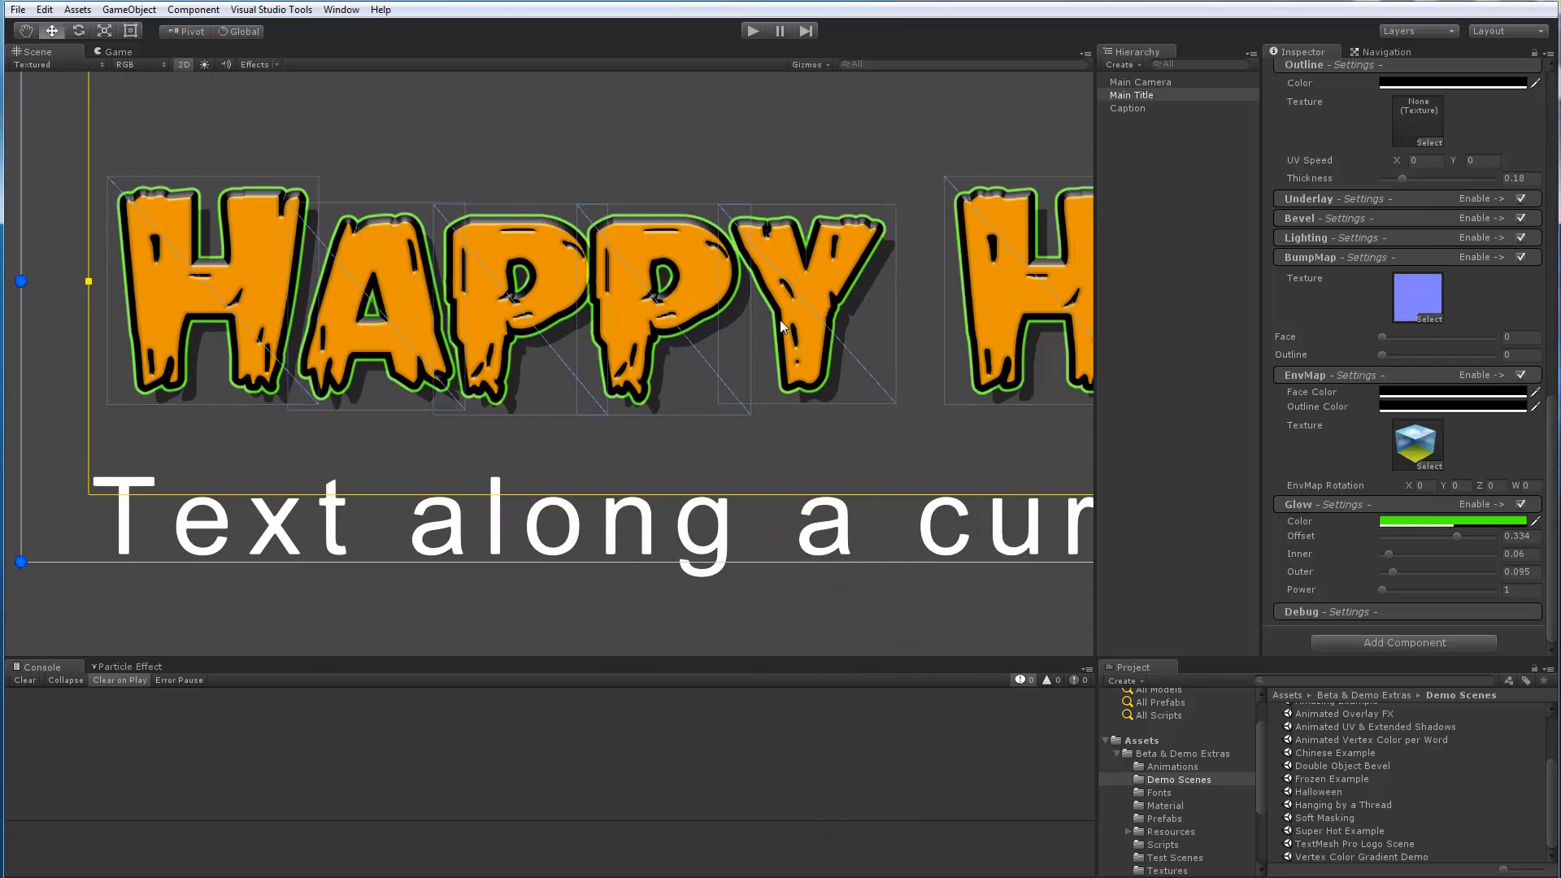
scroll(1380, 265, up, 10)
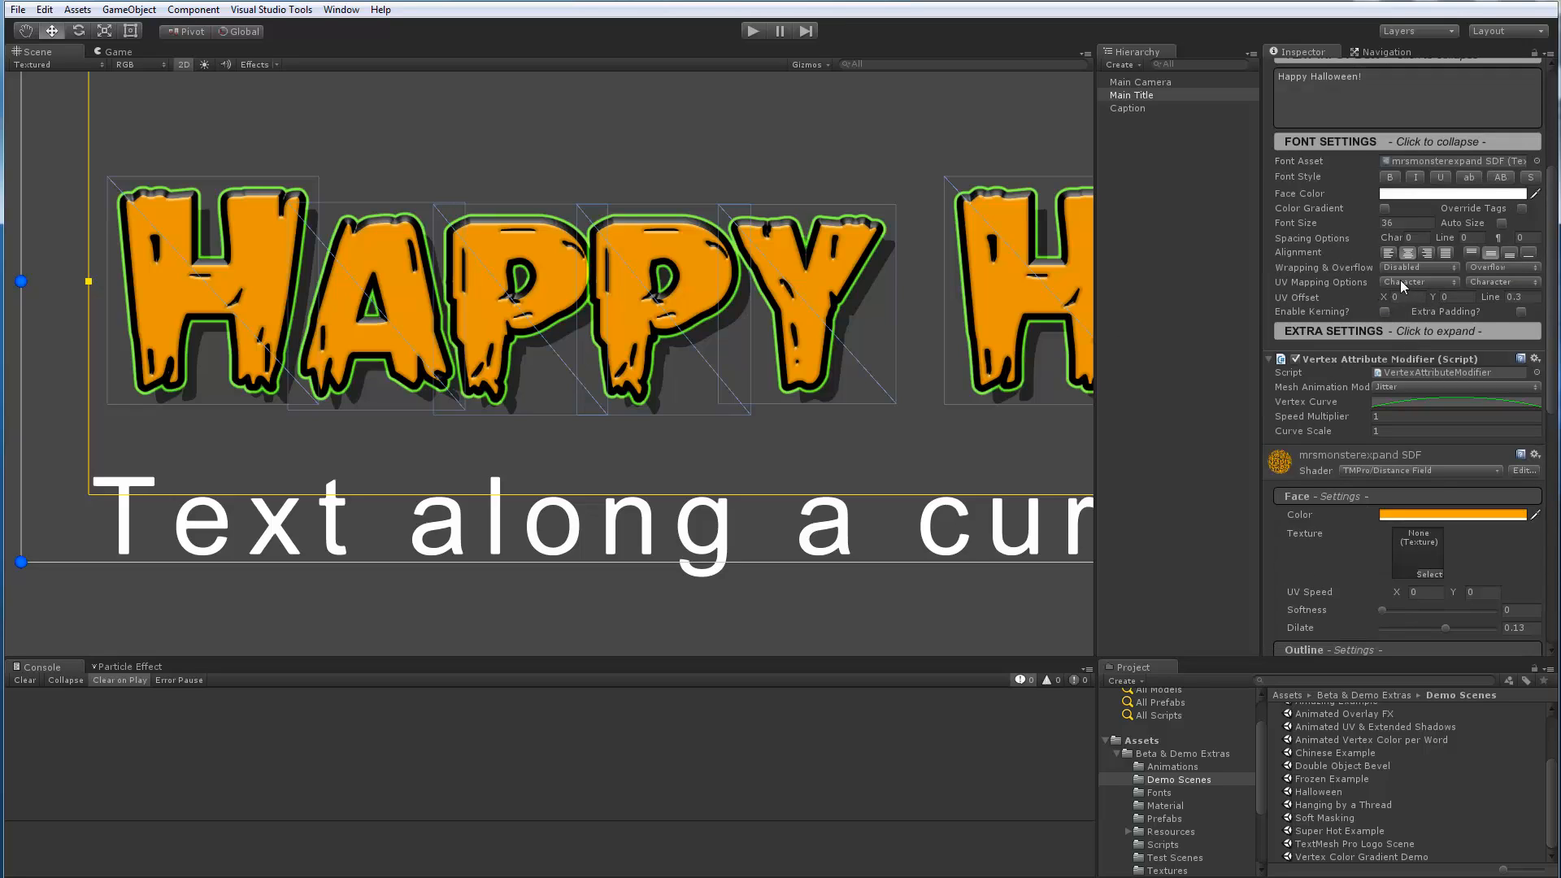
click(1398, 239)
drag(1401, 238, 1409, 240)
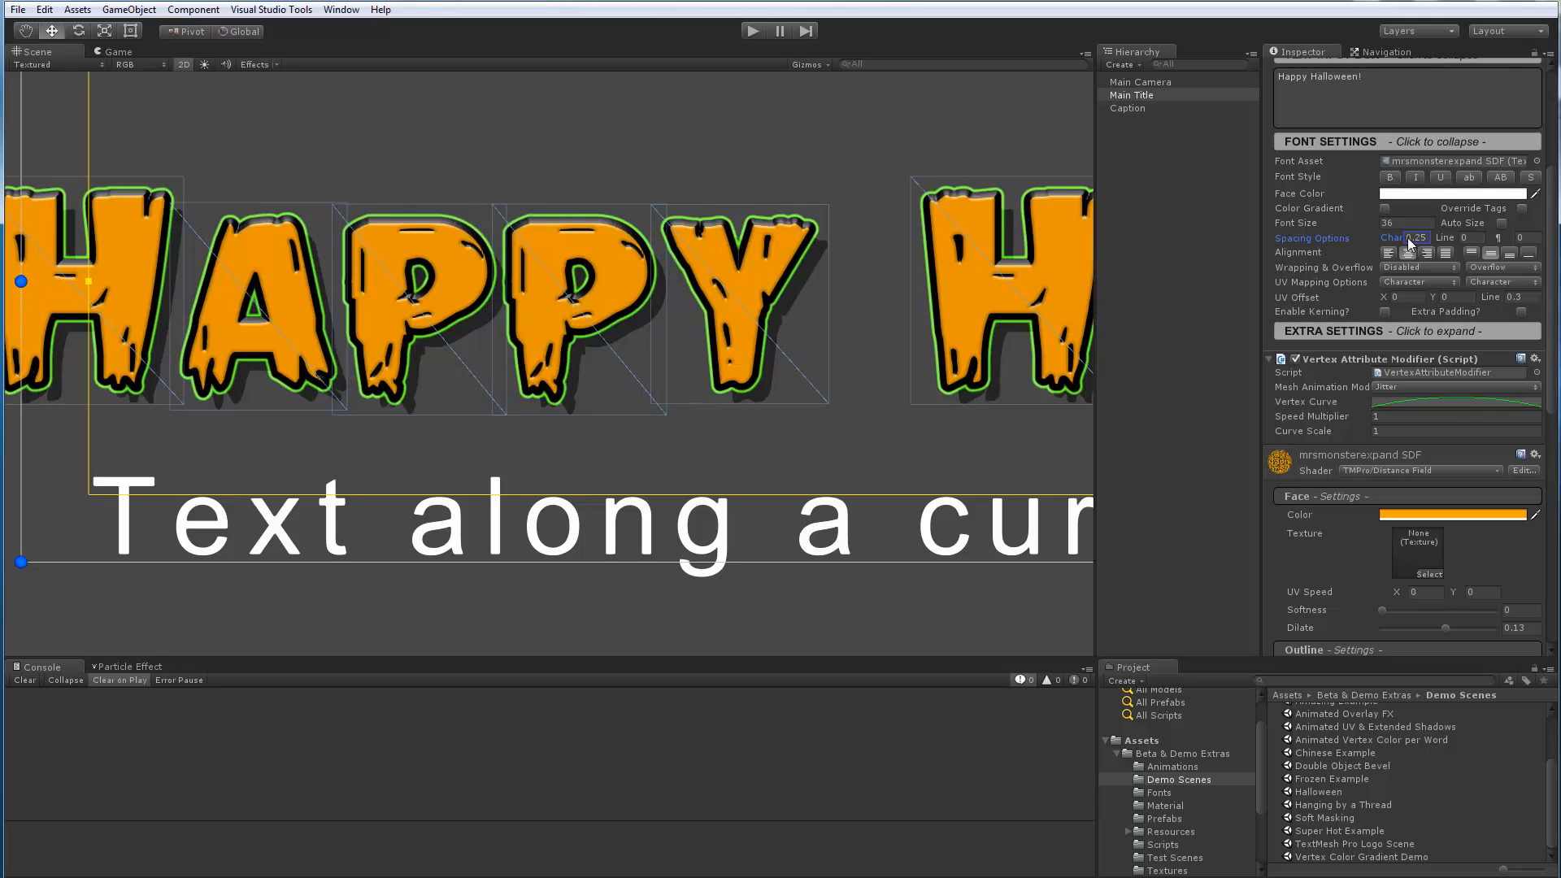
Enlarge the Main Title's text container in width and height so it encloses the whole title and the caption line, and deselect it.
scroll(520, 329, down, 8)
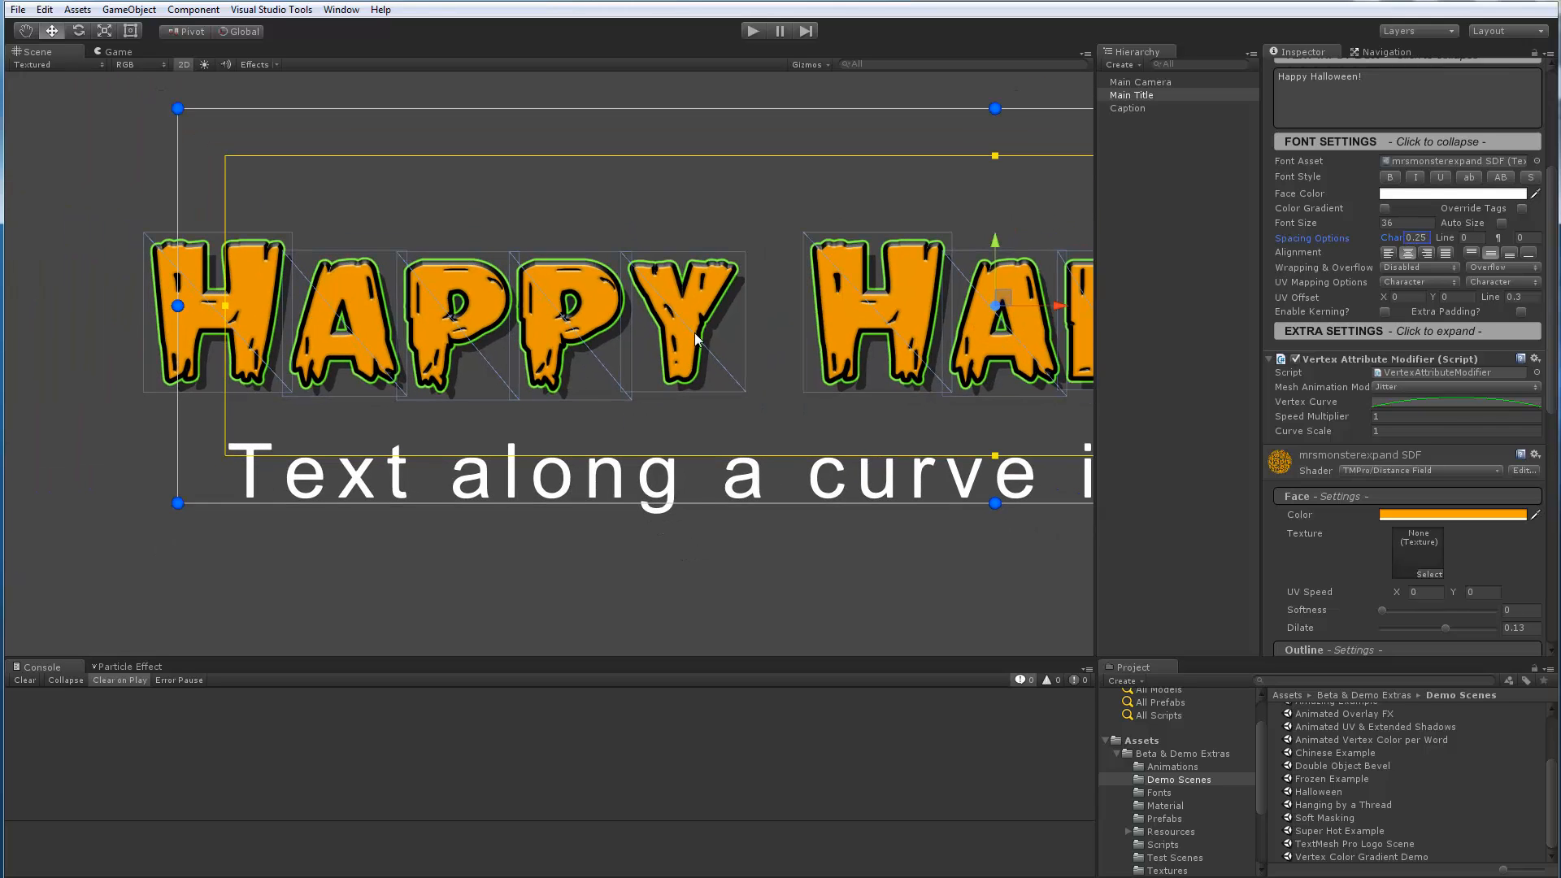
scroll(695, 340, down, 6)
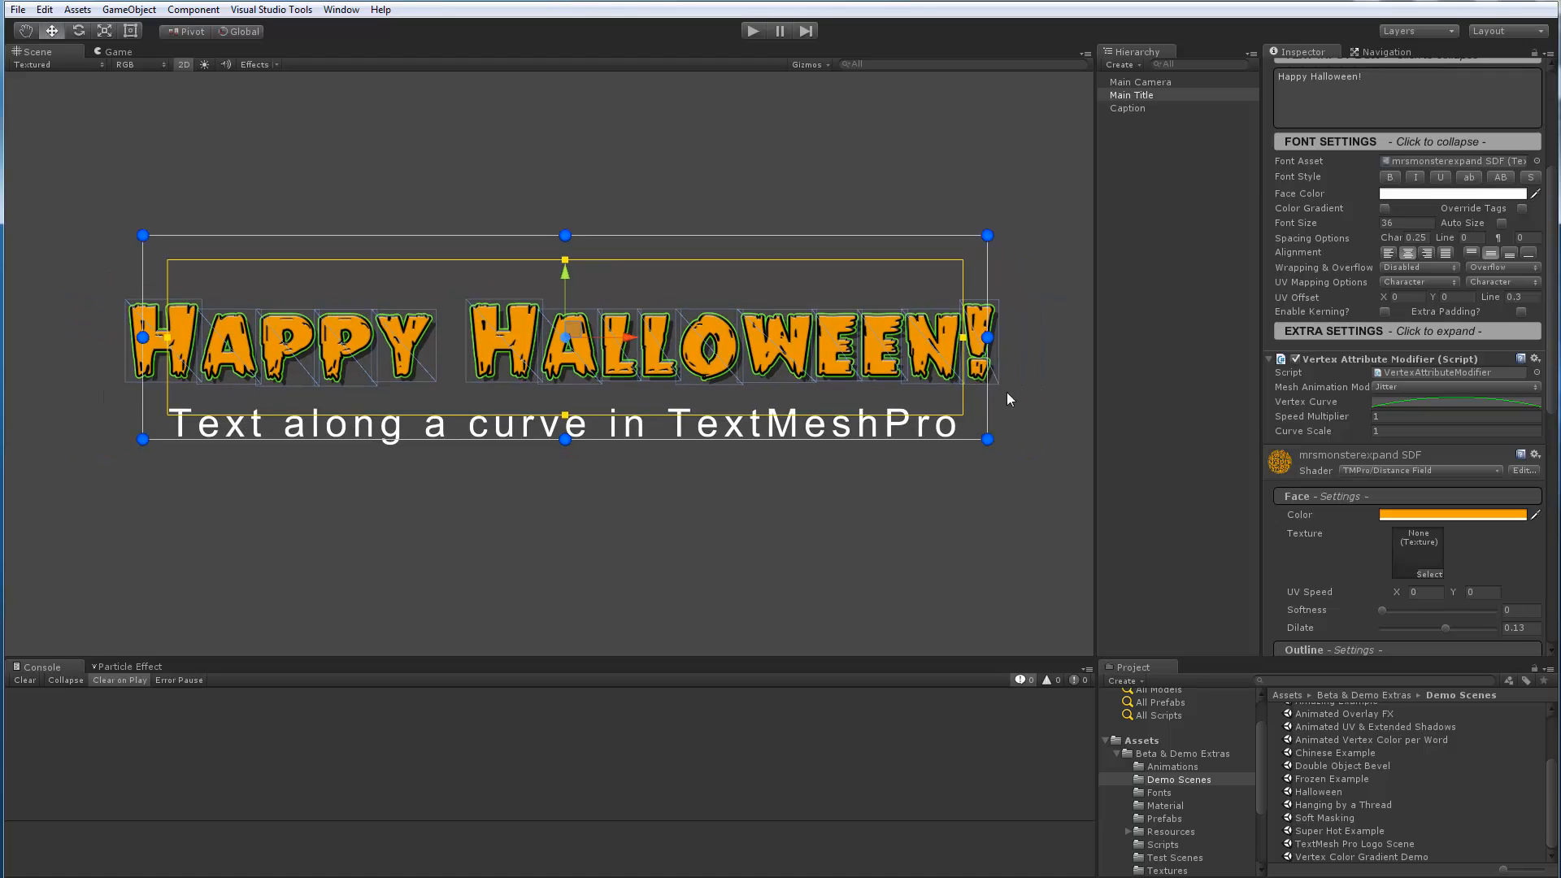
drag(988, 337, 1043, 336)
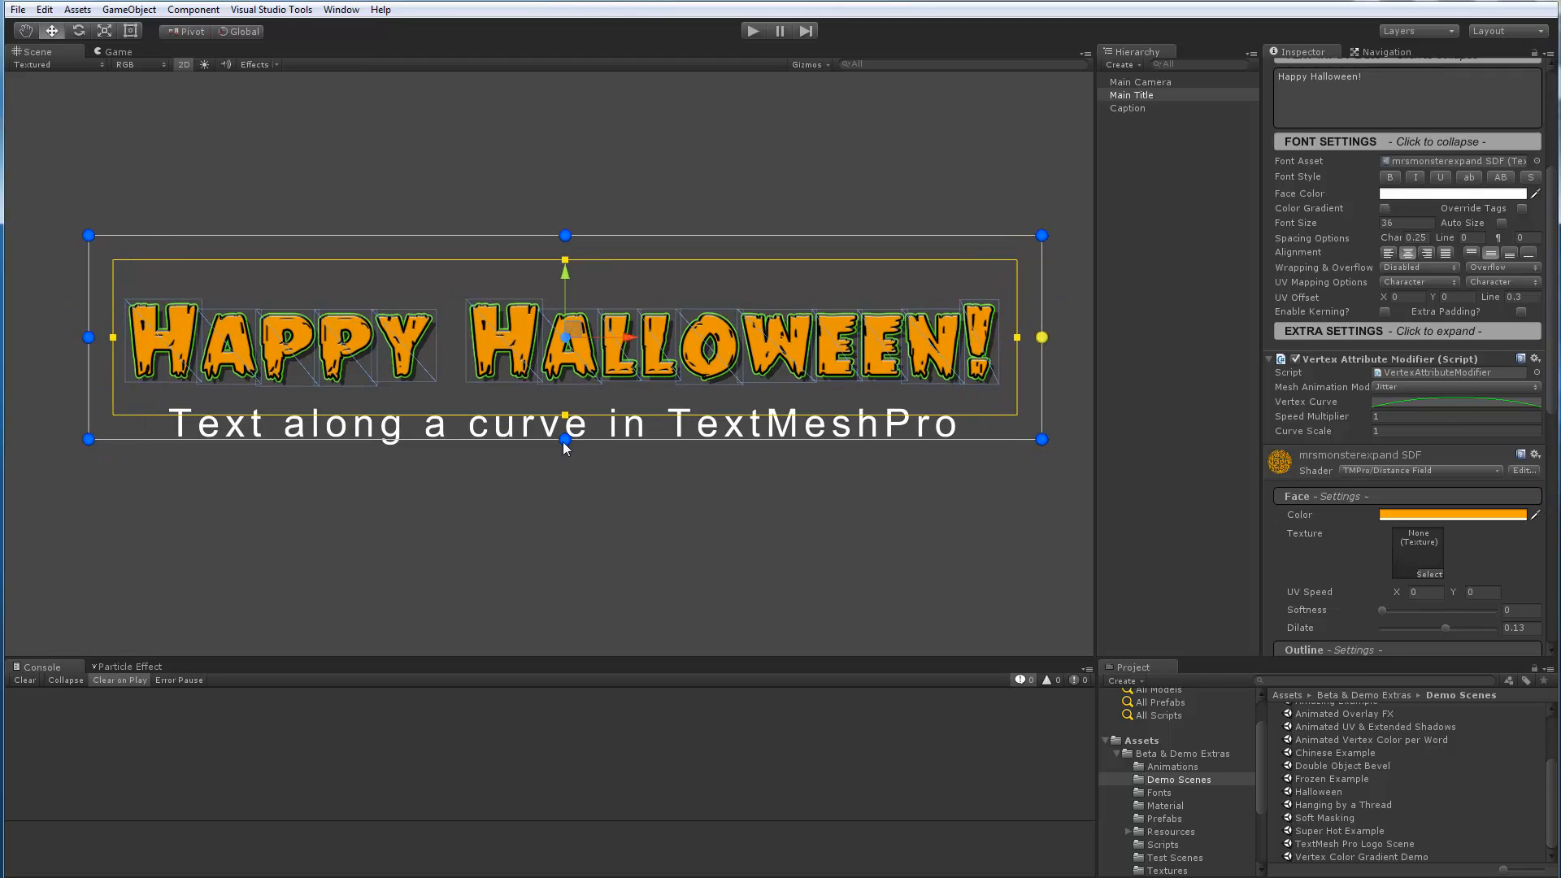
drag(566, 437, 566, 473)
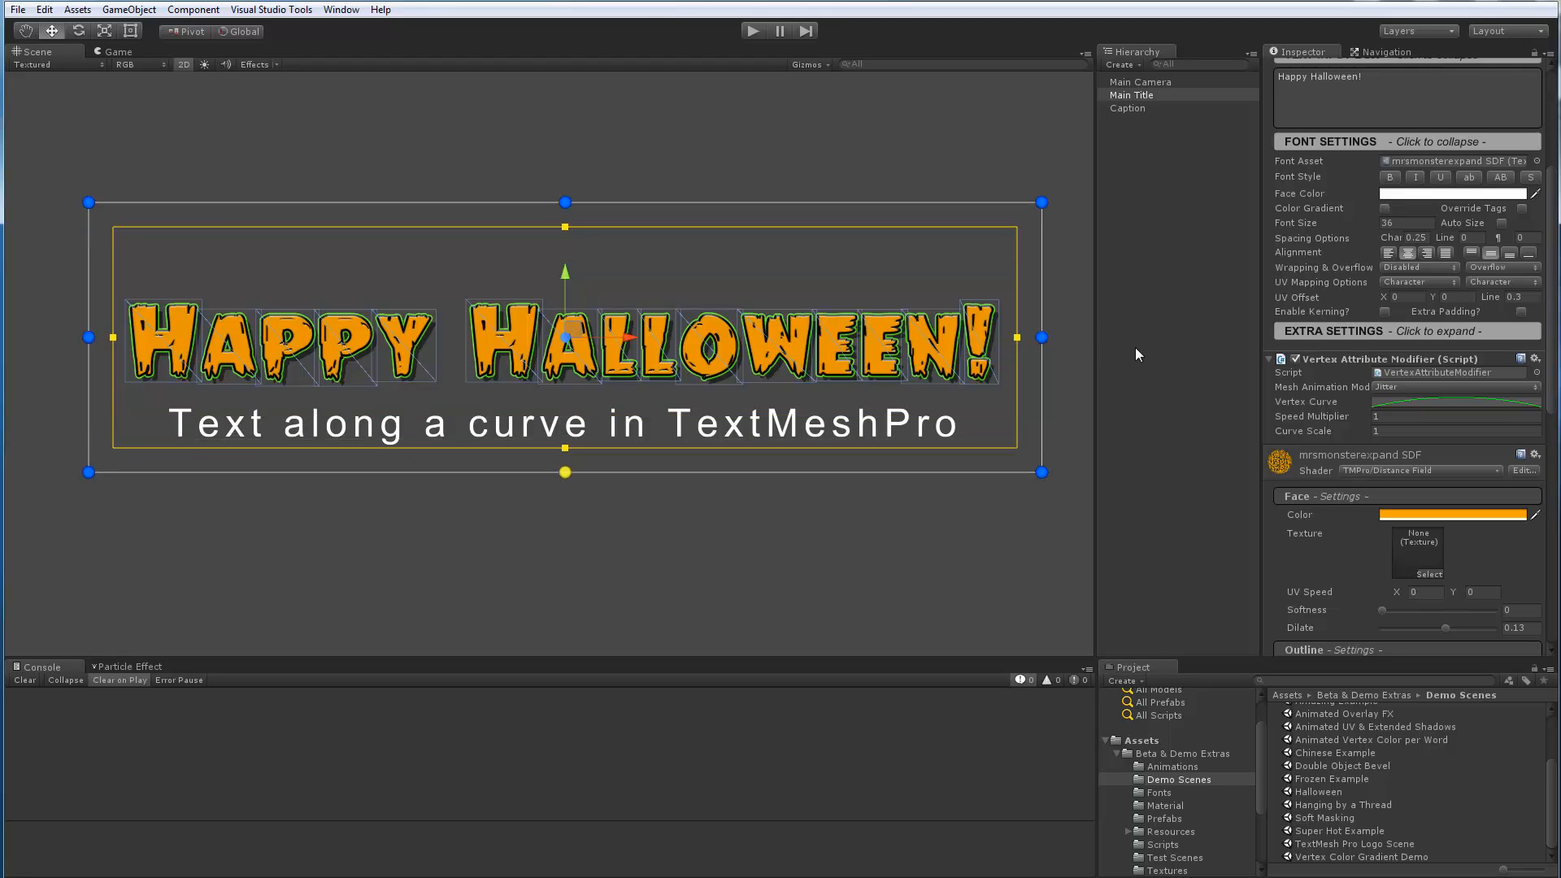
click(1122, 398)
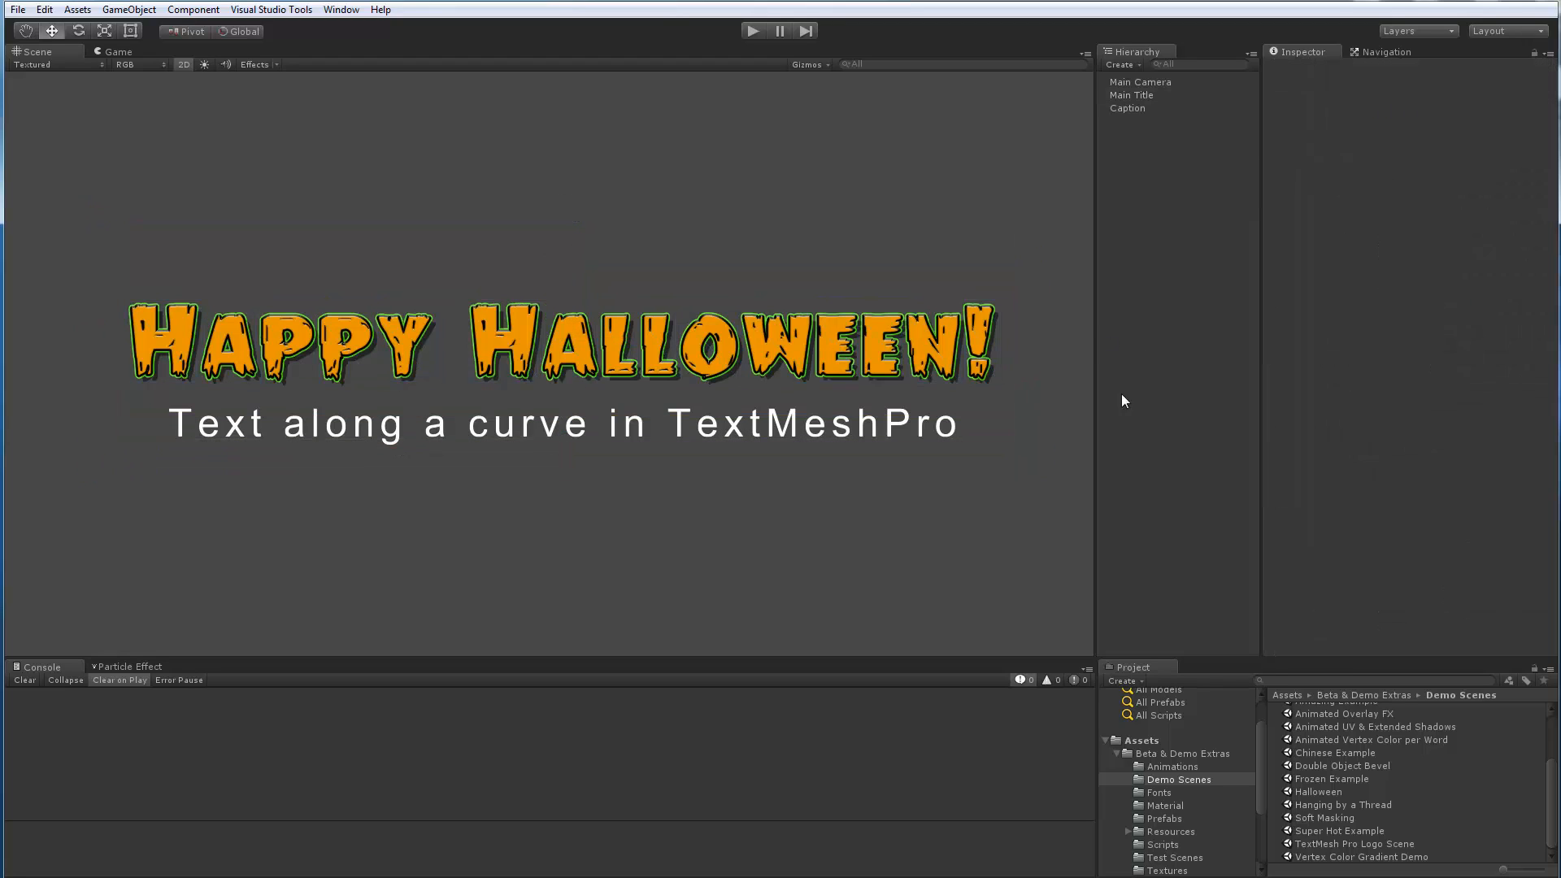
Review the Main Title's Vertex Attribute Modifier settings and play the Halloween scene to watch the text animation.
click(1125, 94)
scroll(1301, 452, down, 5)
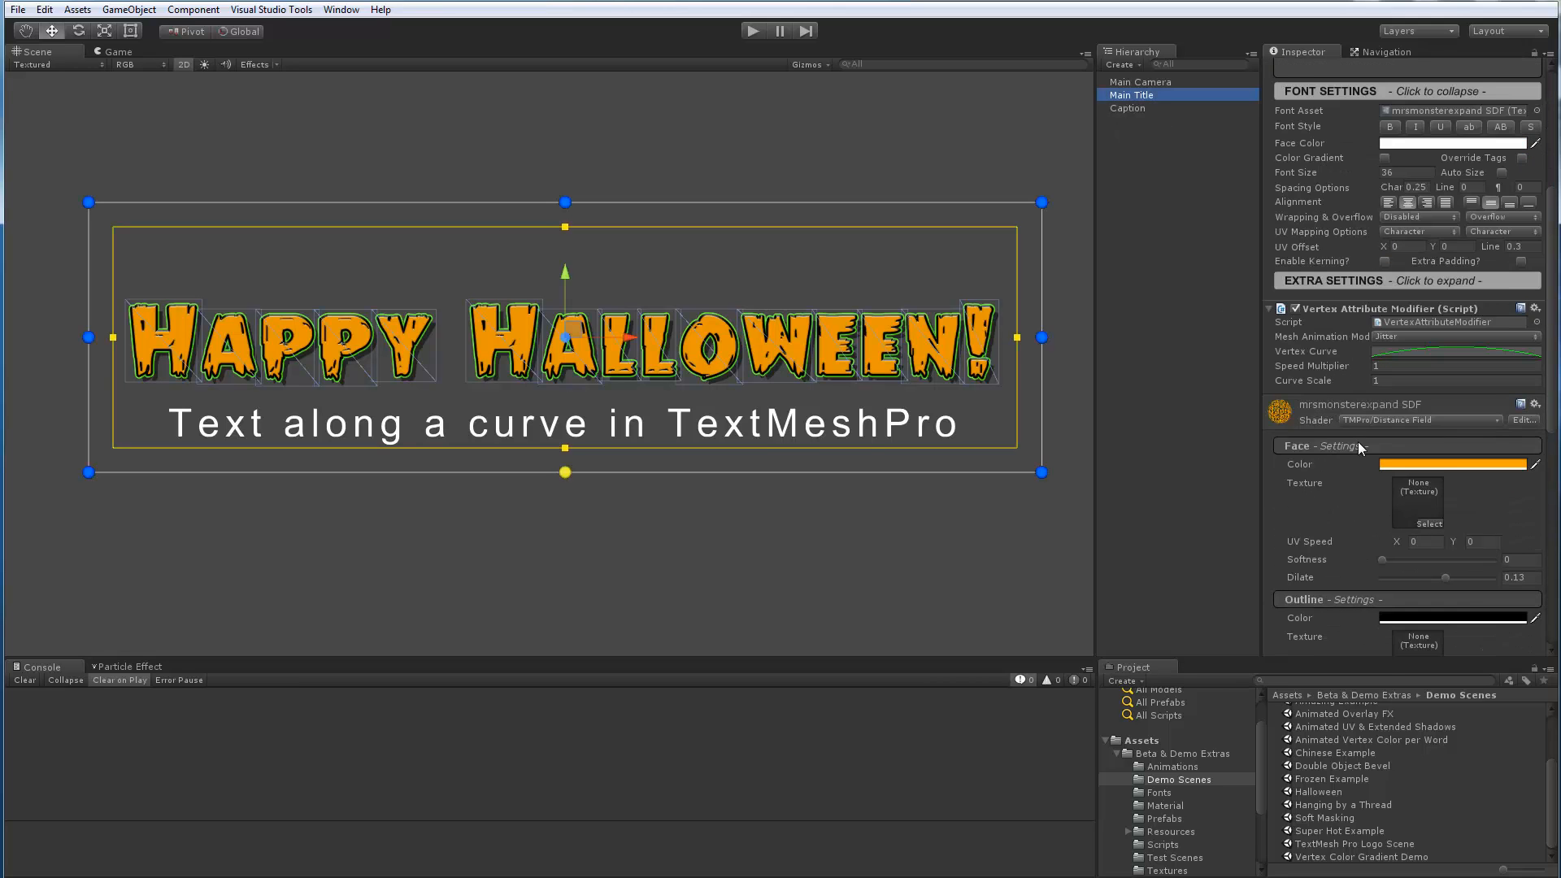
scroll(1333, 390, up, 1)
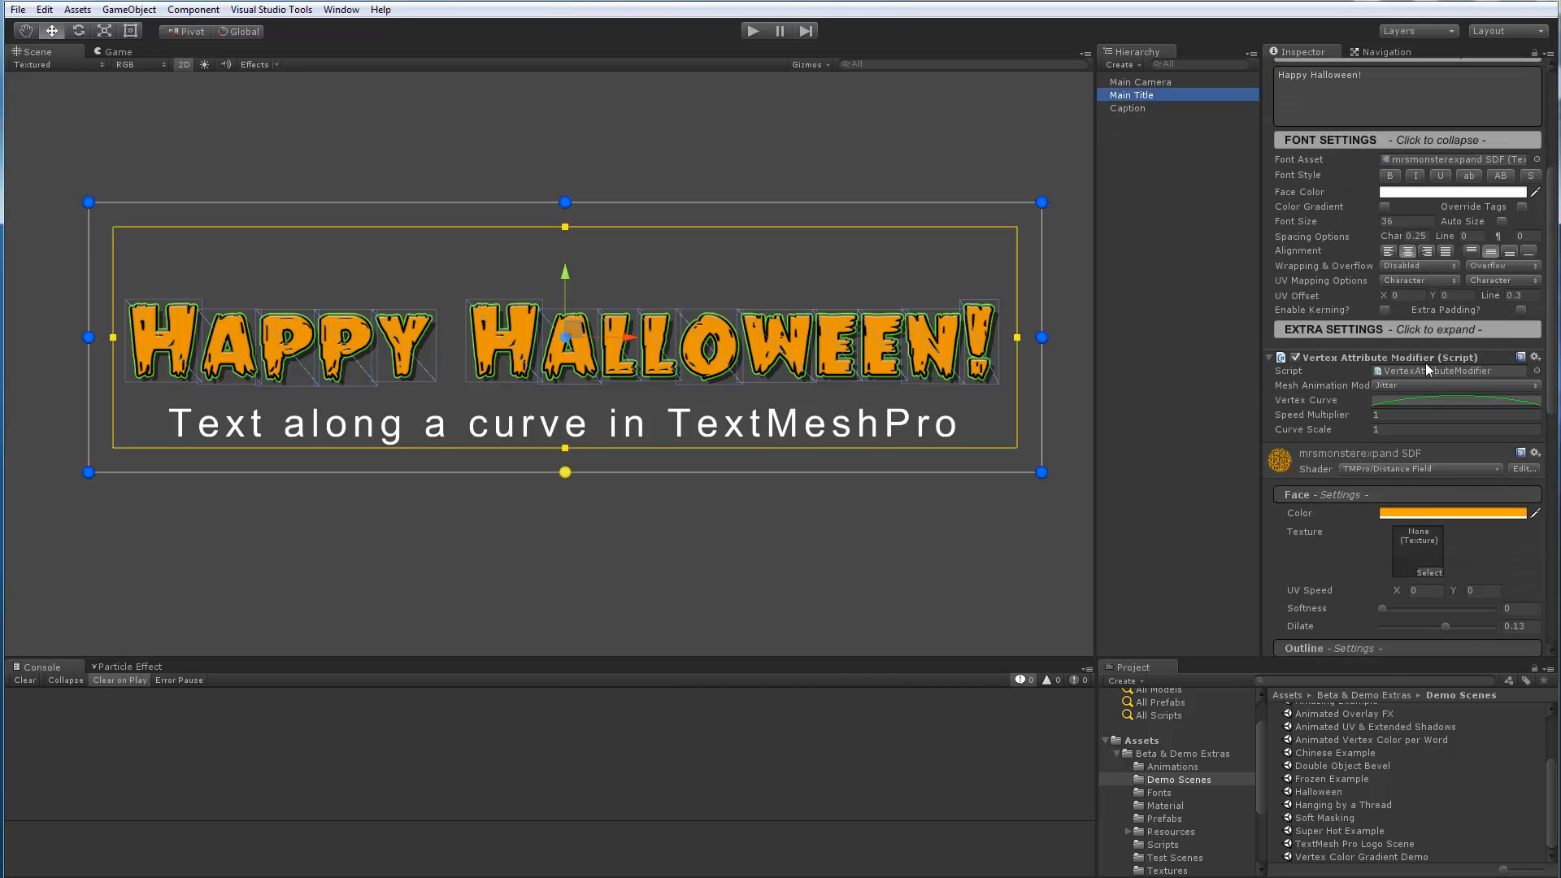
click(1067, 363)
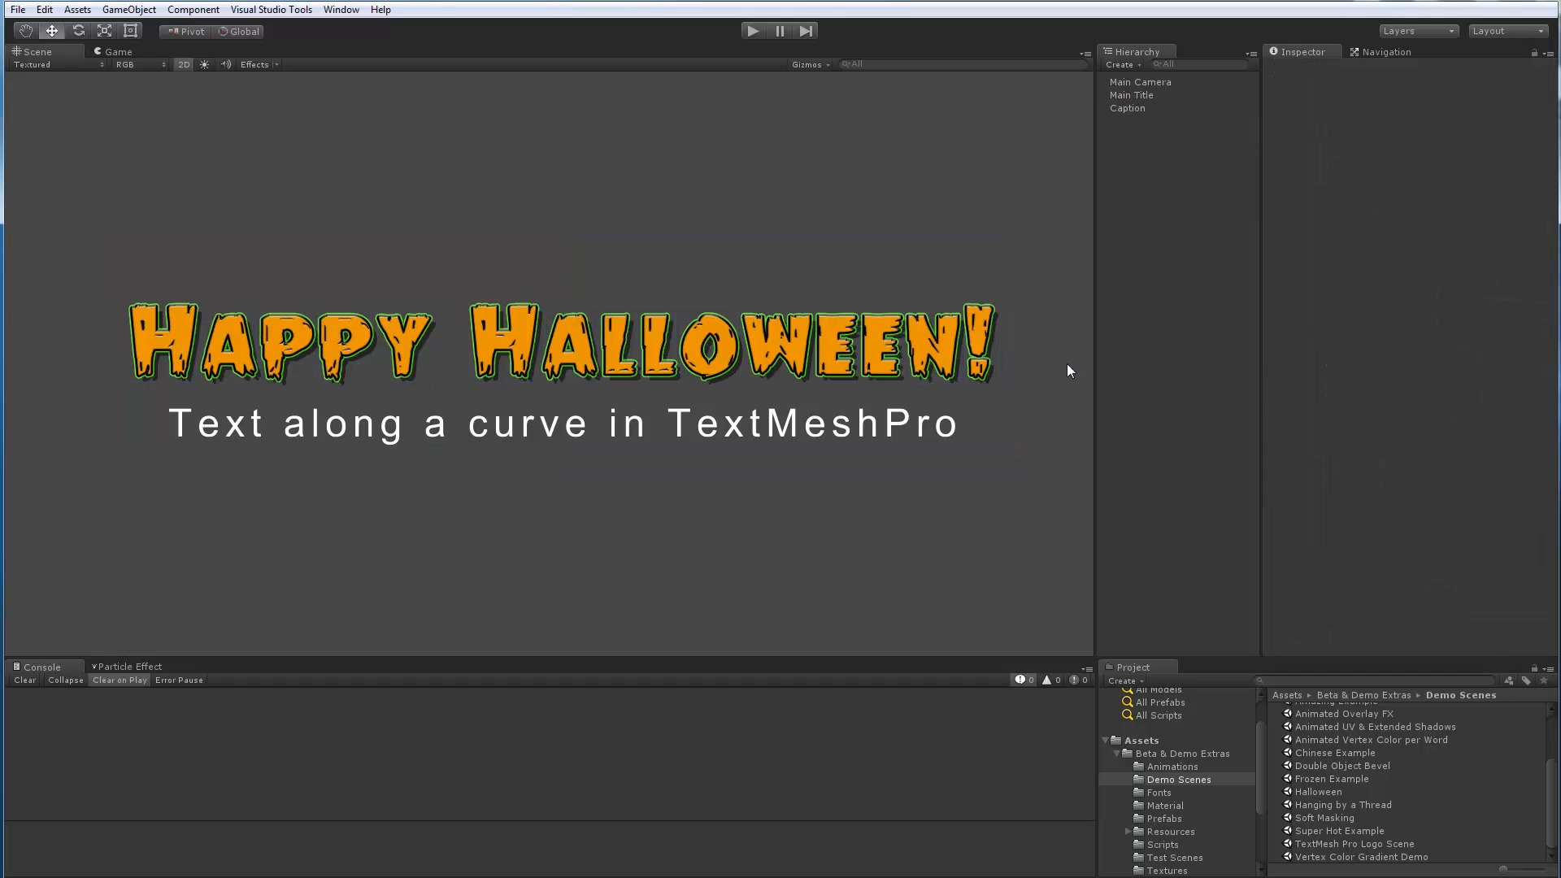
click(748, 31)
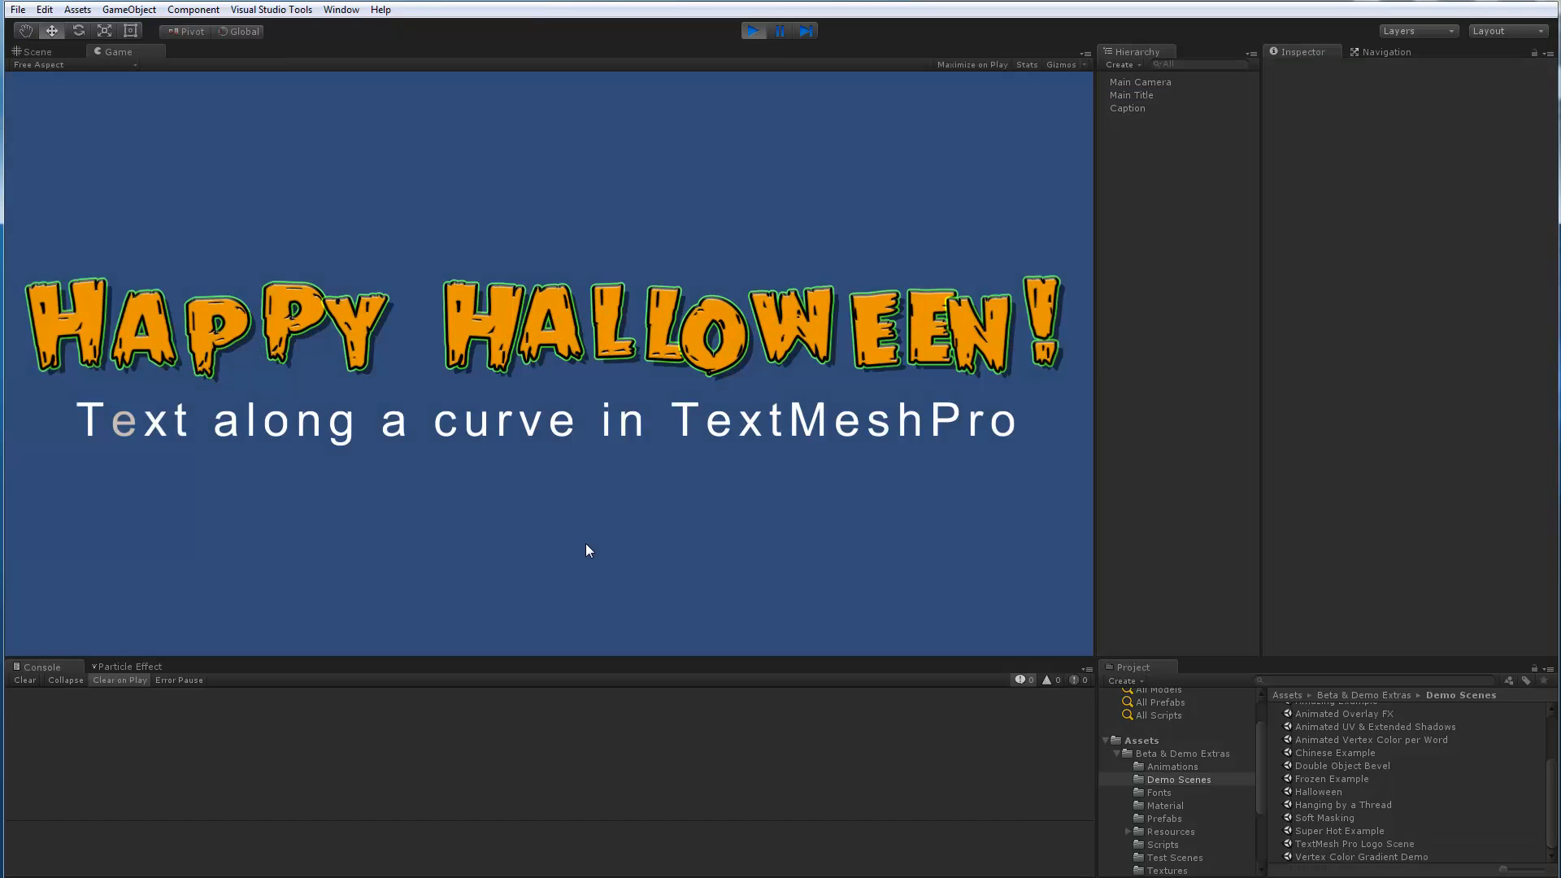